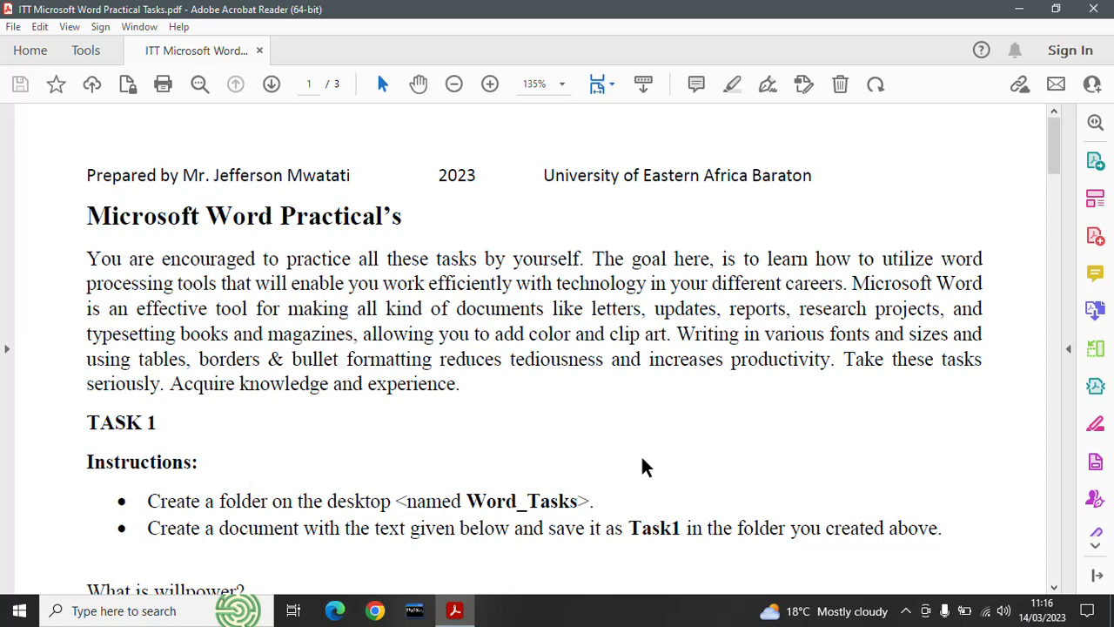
# Create a folder named Word_Tasks on the desktop, as Task 1 instructs, and place it below the Atten folder
pyautogui.scroll(-3, 1052, 185)
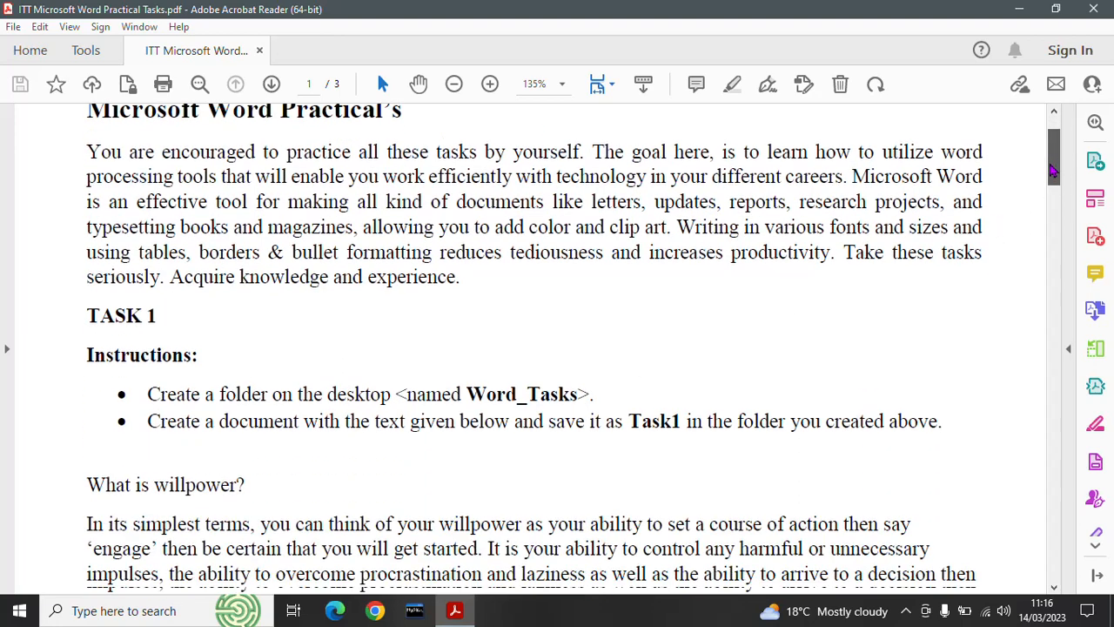
pyautogui.moveTo(1053, 181); pyautogui.dragTo(1055, 187)
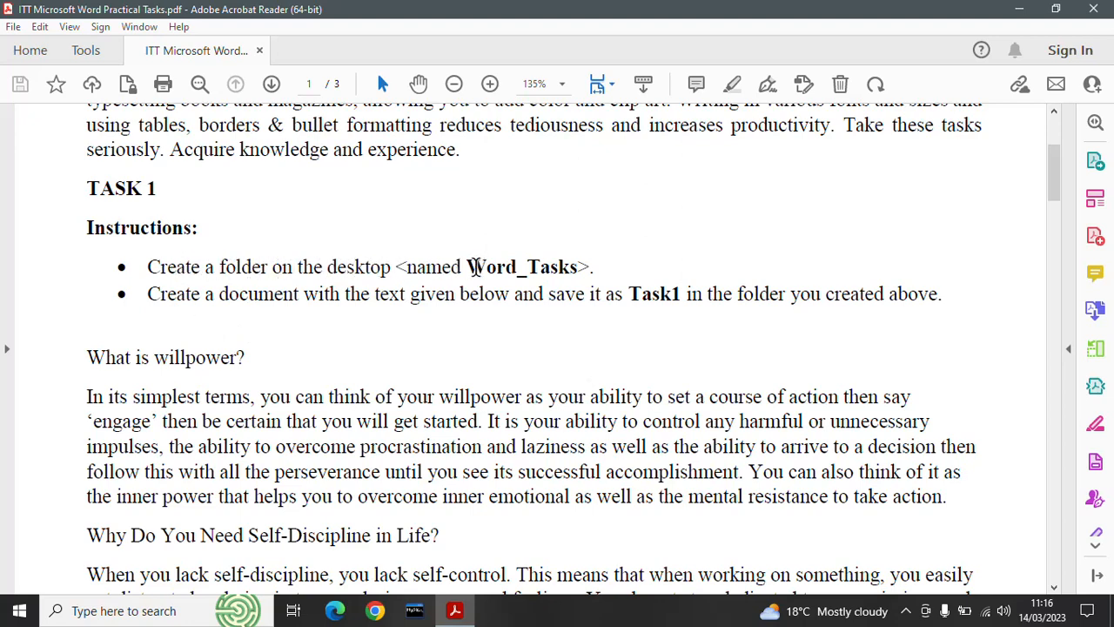
pyautogui.moveTo(468, 267); pyautogui.dragTo(582, 270)
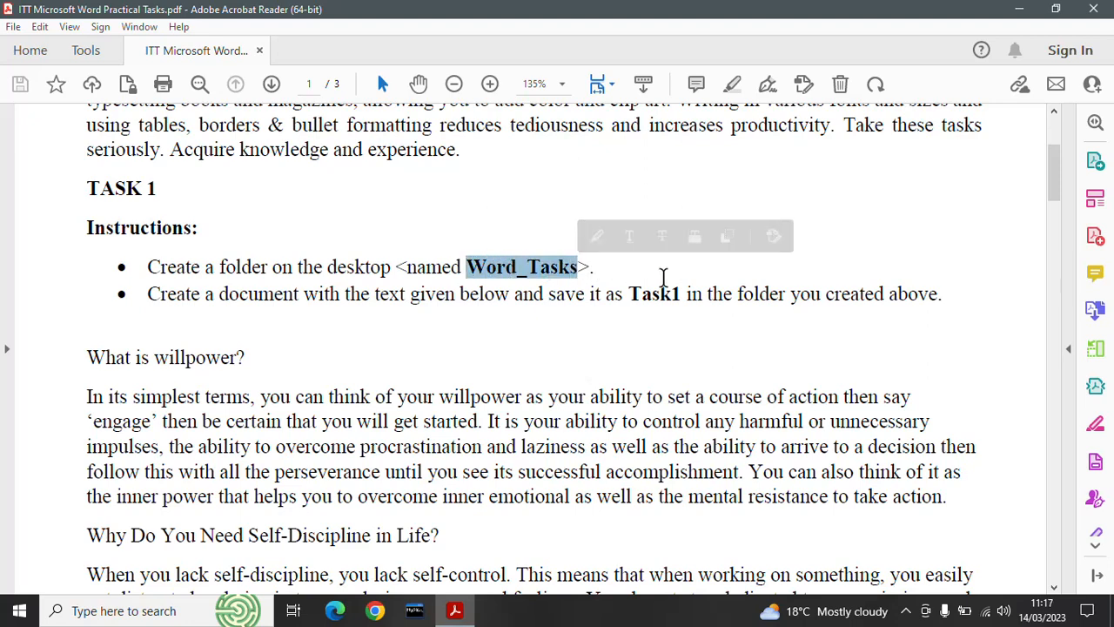
pyautogui.click(1015, 14)
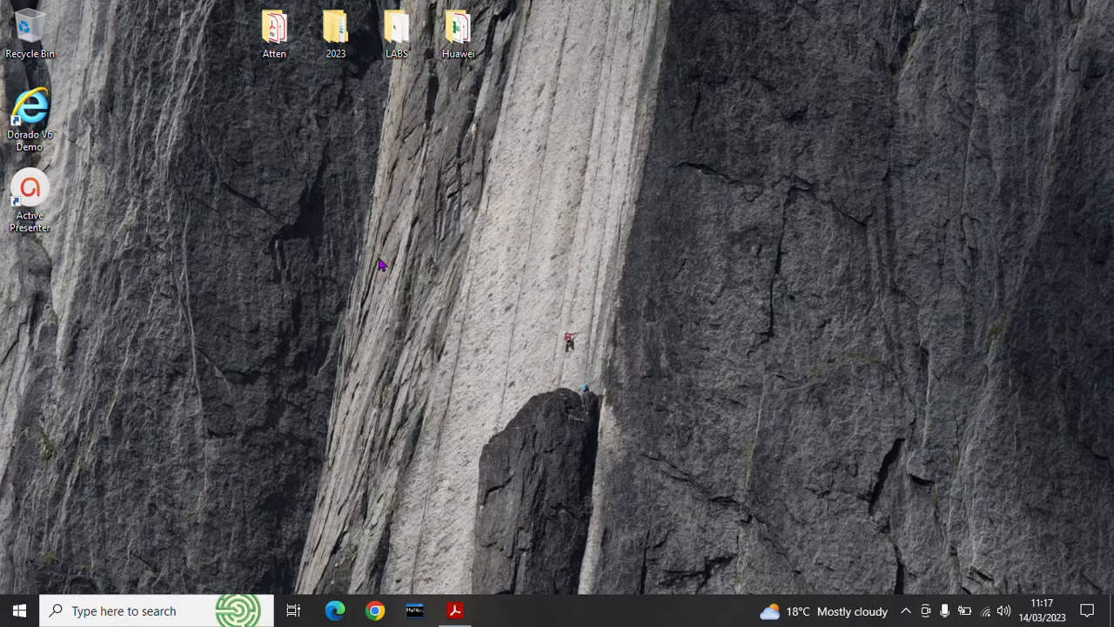
pyautogui.rightClick(256, 275)
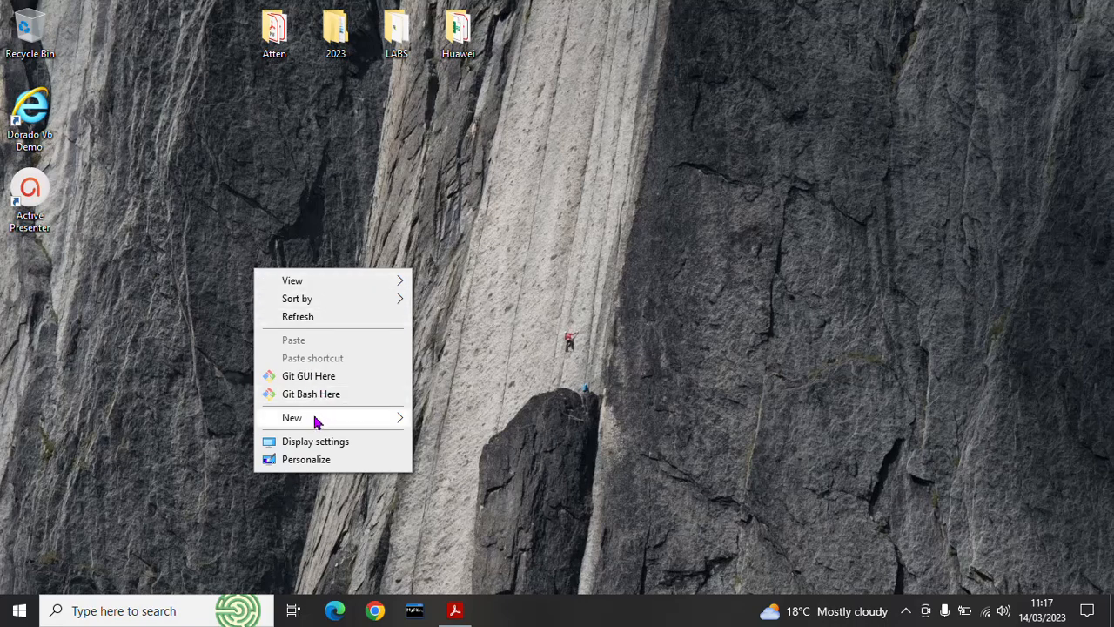
pyautogui.moveTo(297, 420)
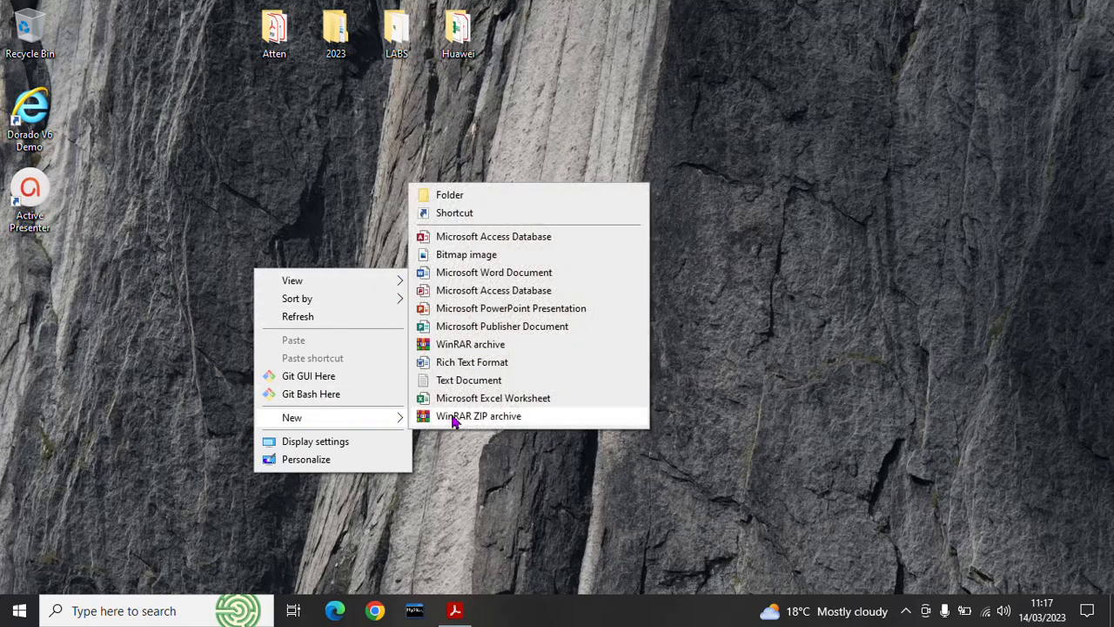
pyautogui.click(449, 196)
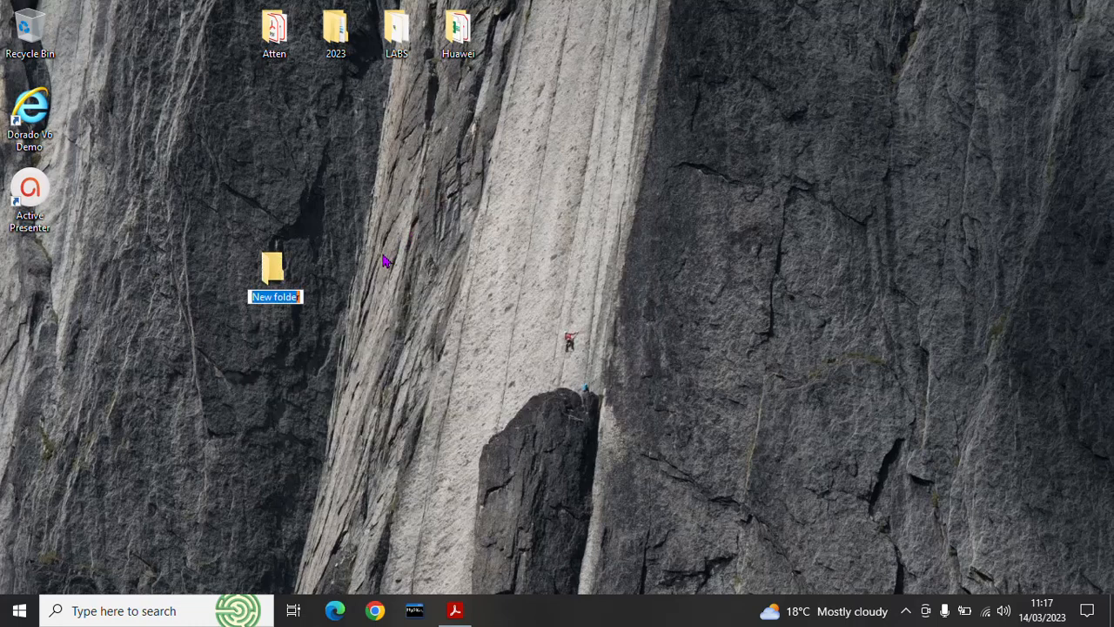
pyautogui.write('Word_Tasks')
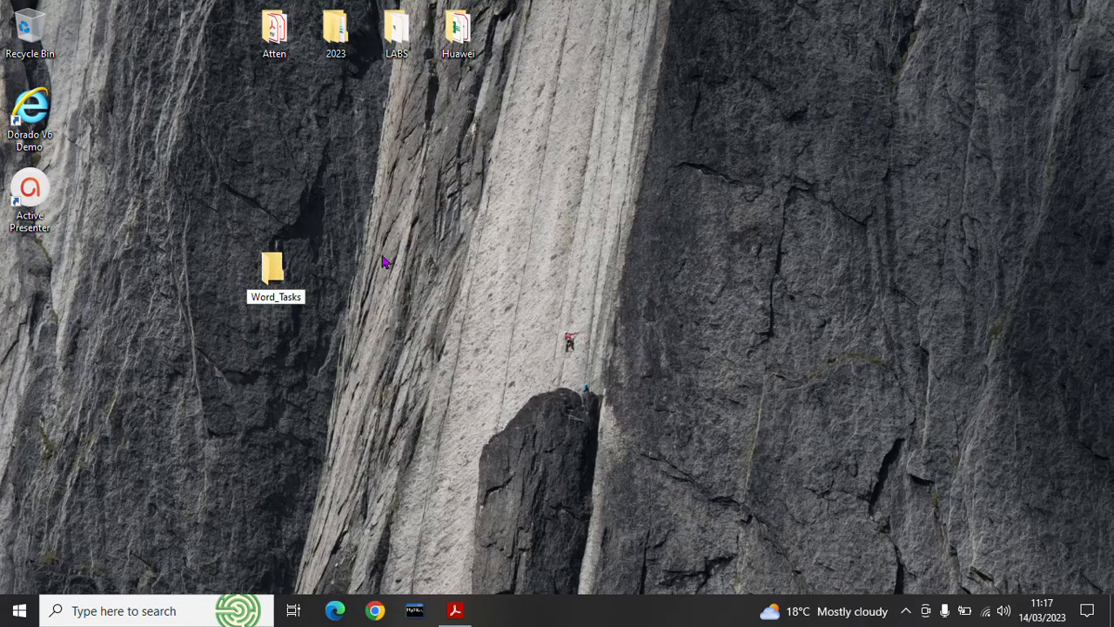
pyautogui.press('Return')
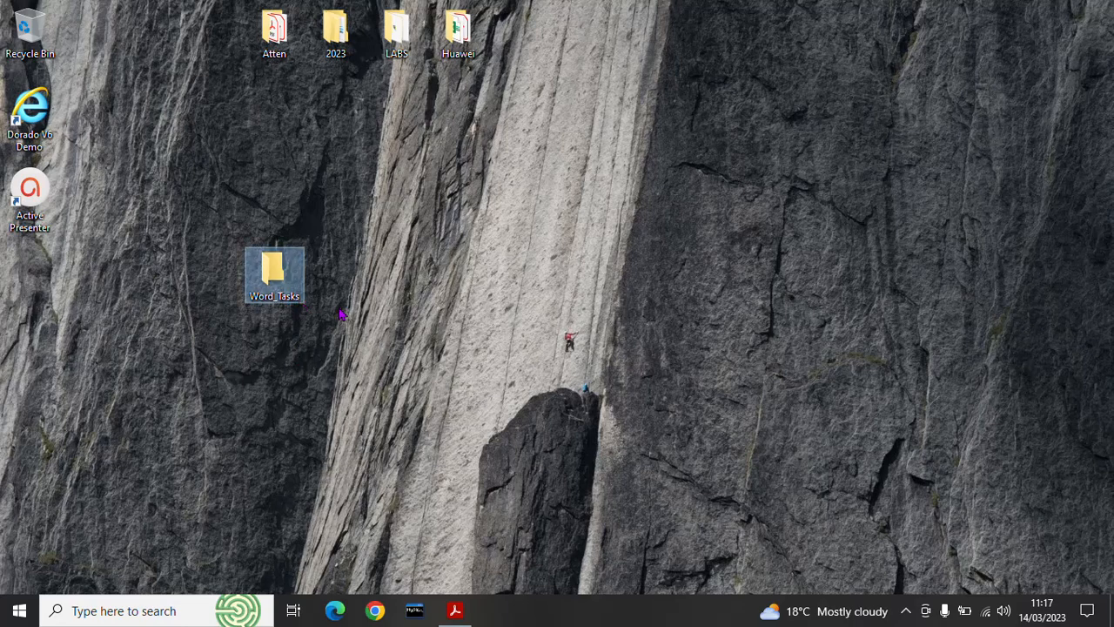
pyautogui.moveTo(275, 277); pyautogui.dragTo(268, 192)
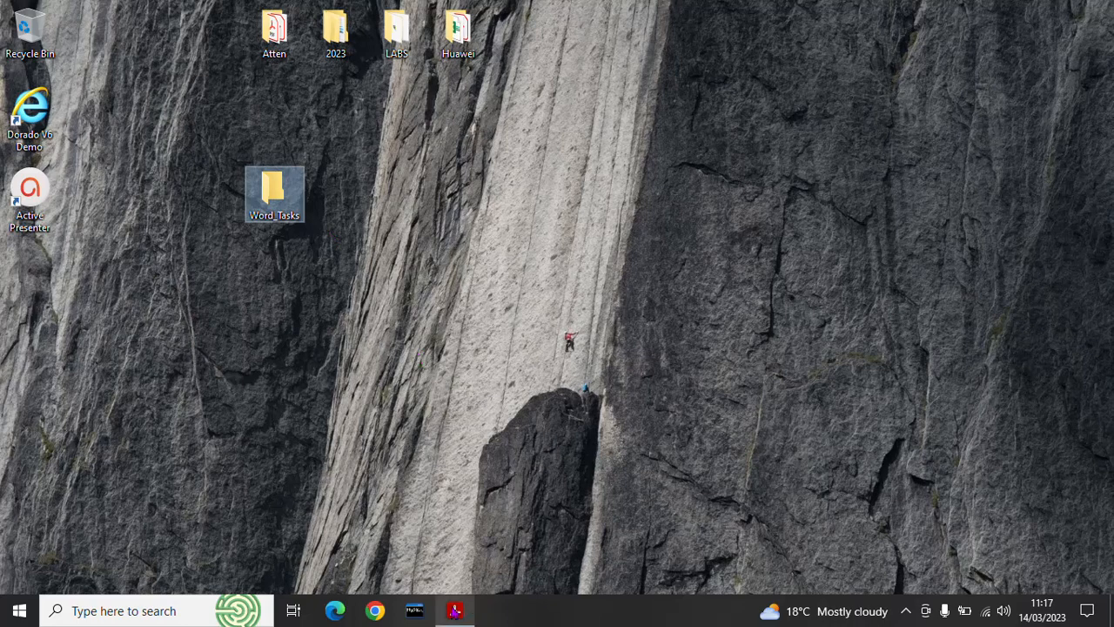
# Create a Microsoft Word document named Task1 inside the Word_Tasks folder and close the folder window
pyautogui.click(454, 610)
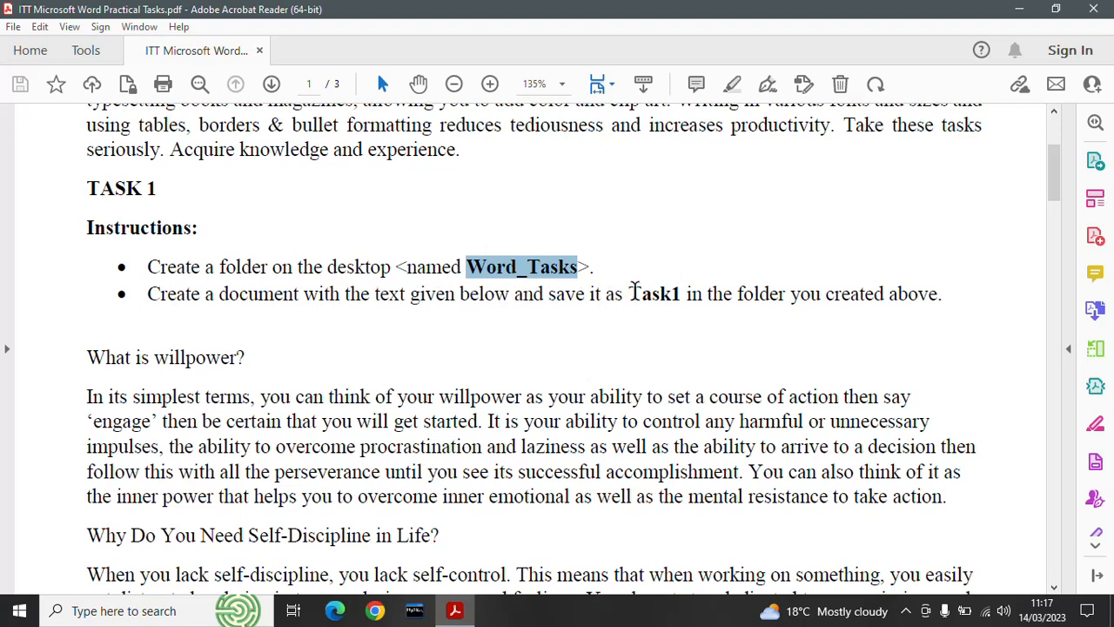
pyautogui.moveTo(629, 293); pyautogui.dragTo(679, 296)
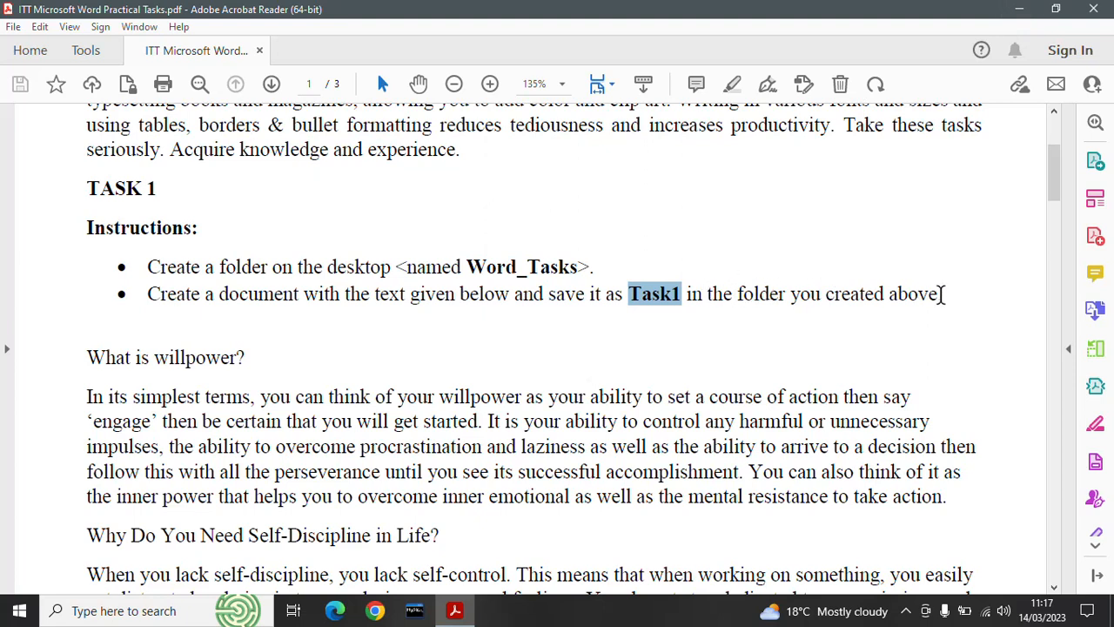
pyautogui.click(1021, 9)
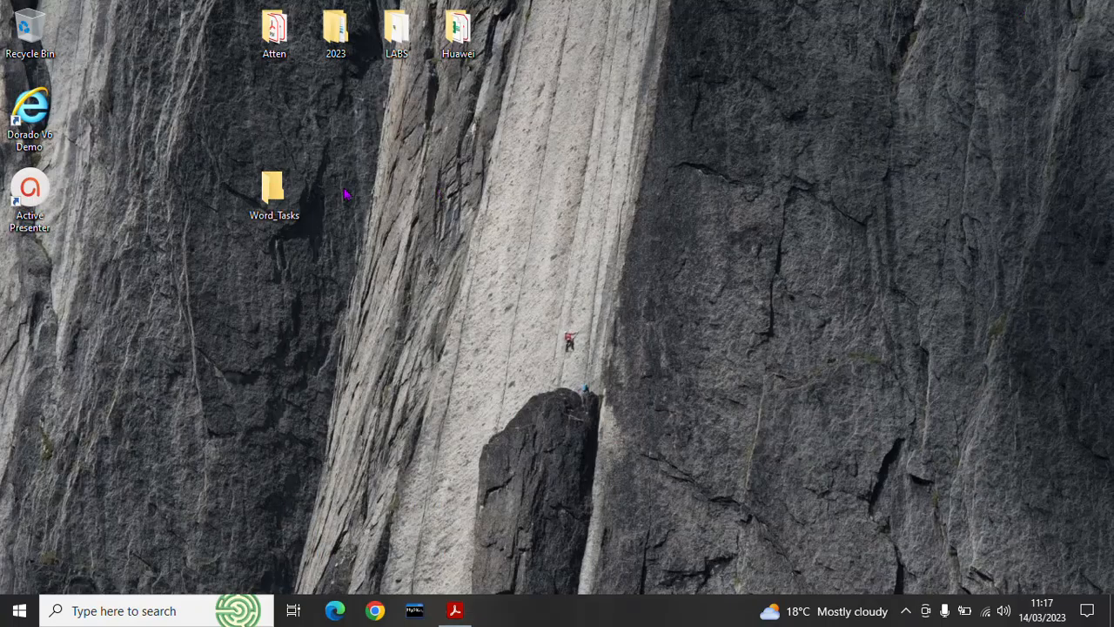
pyautogui.doubleClick(275, 195)
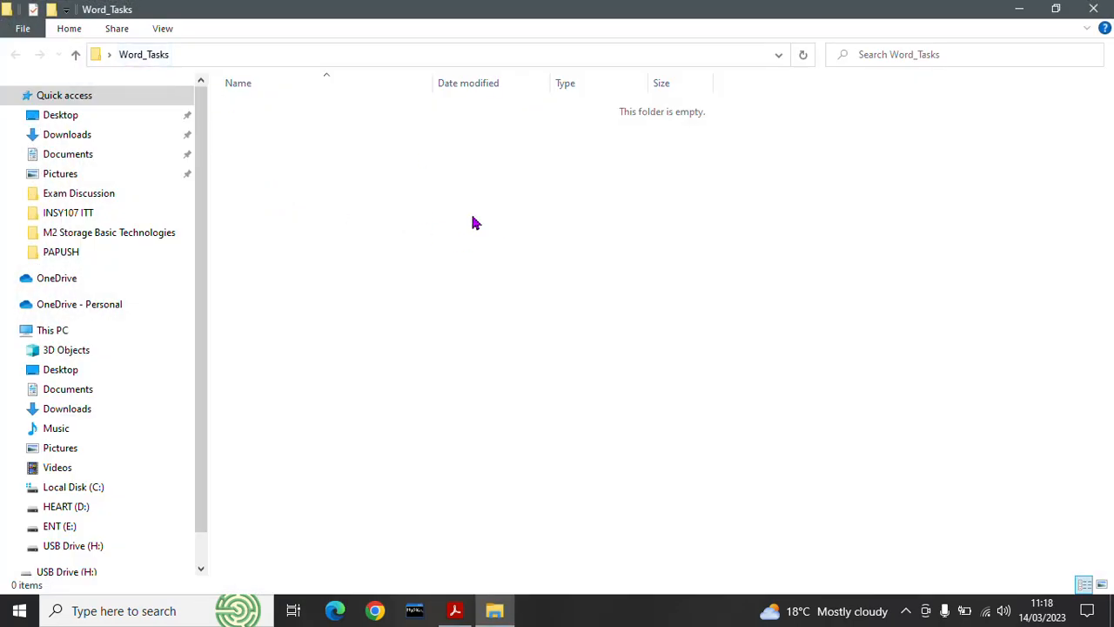
pyautogui.rightClick(402, 187)
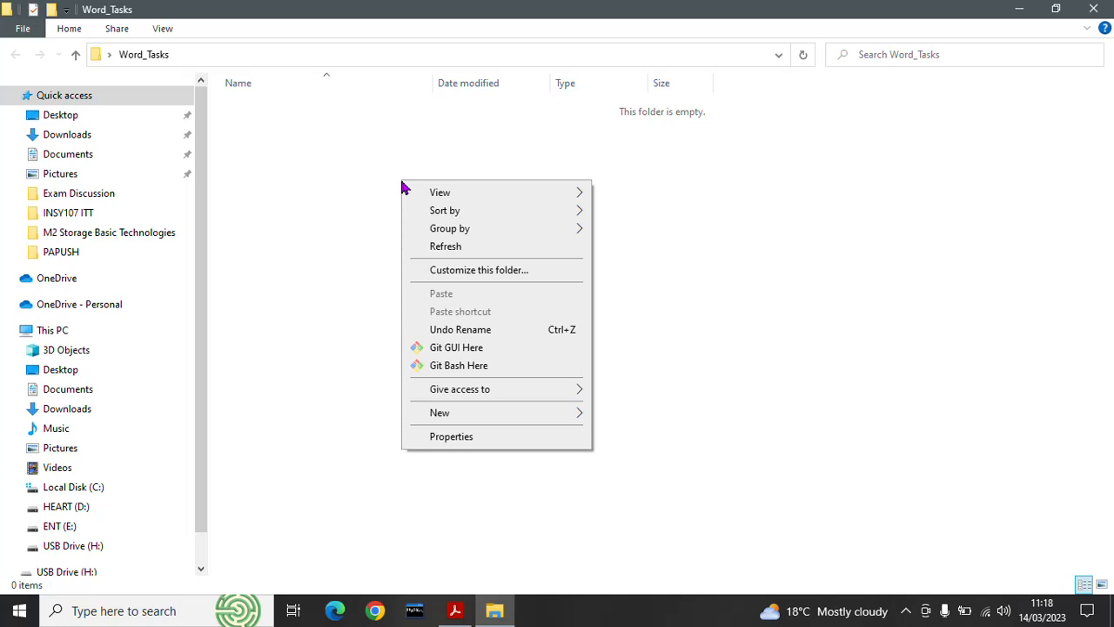
pyautogui.moveTo(488, 420)
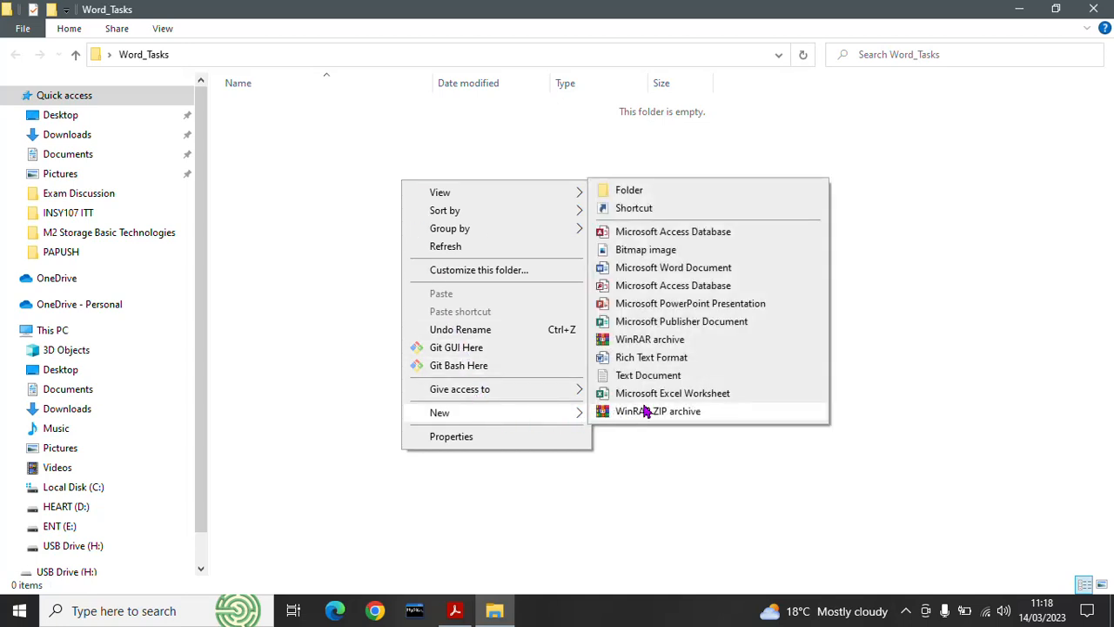
pyautogui.click(673, 270)
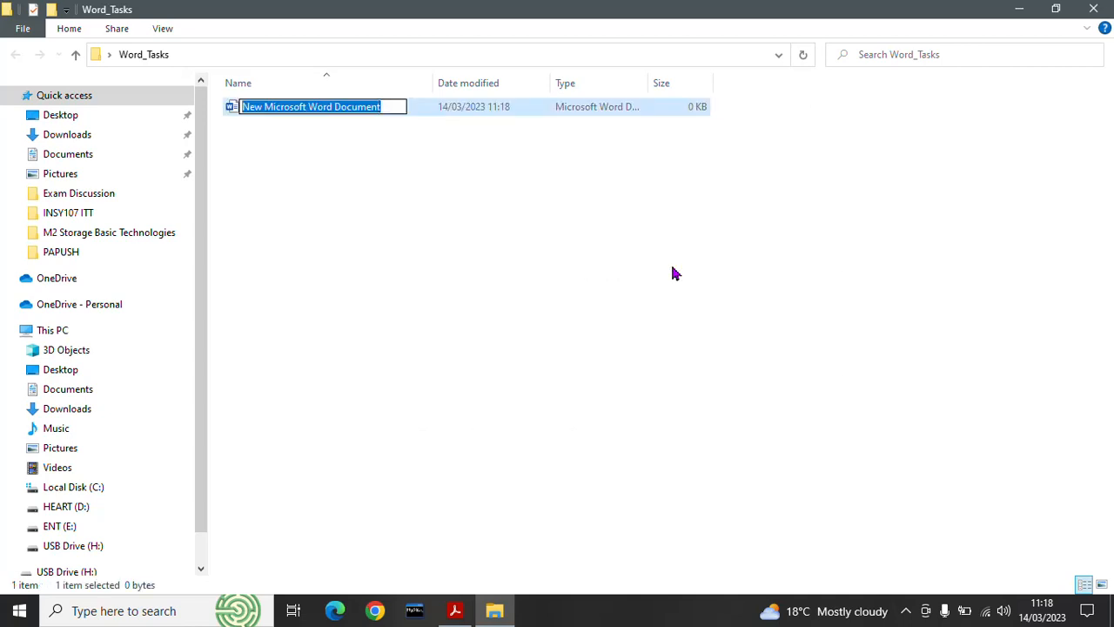
pyautogui.write('Task1')
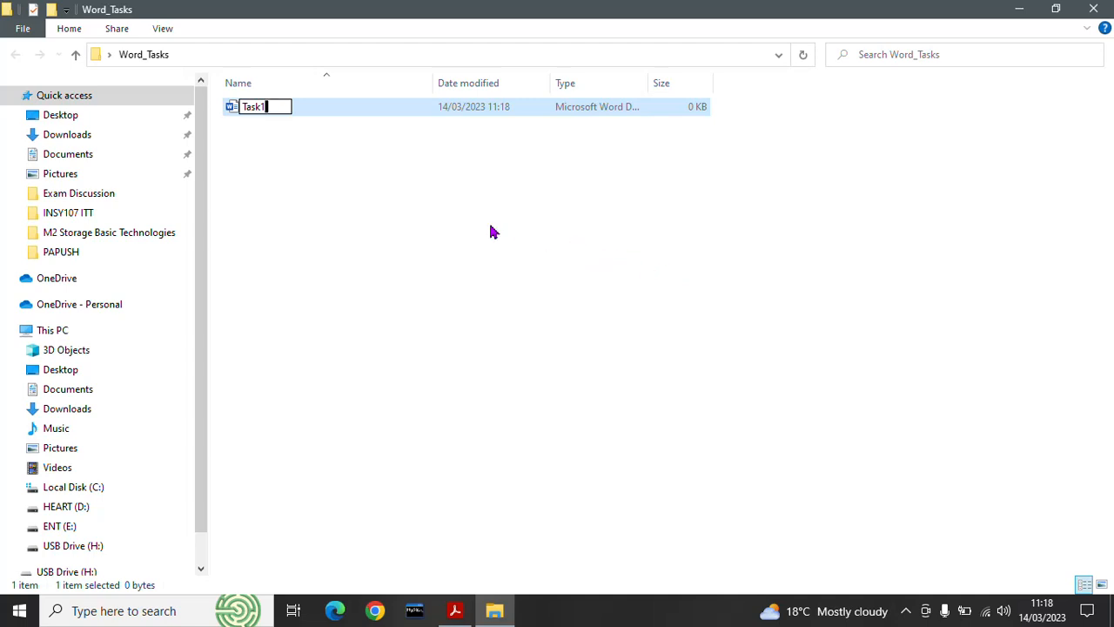
pyautogui.click(406, 219)
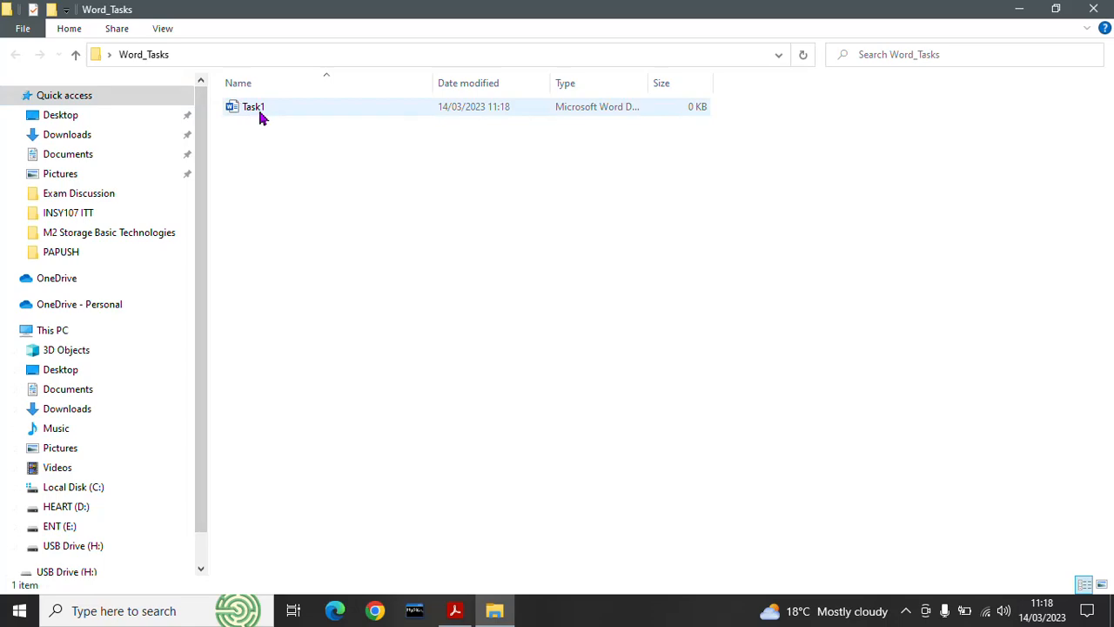
pyautogui.click(1098, 12)
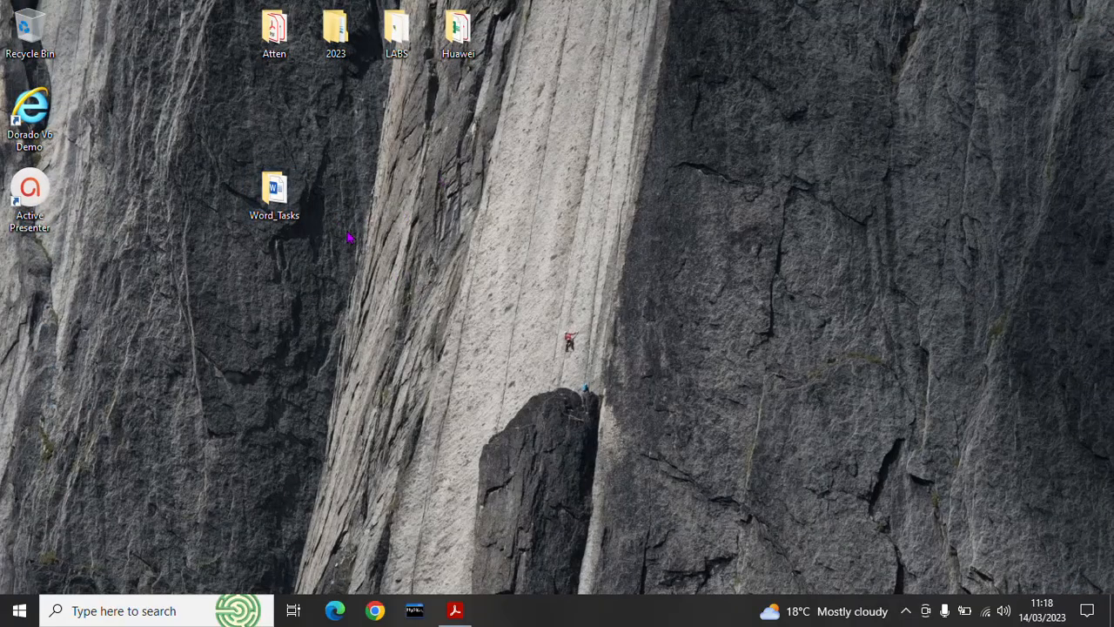
# Open the Task1 document from the Word_Tasks folder and close the document again
pyautogui.doubleClick(273, 197)
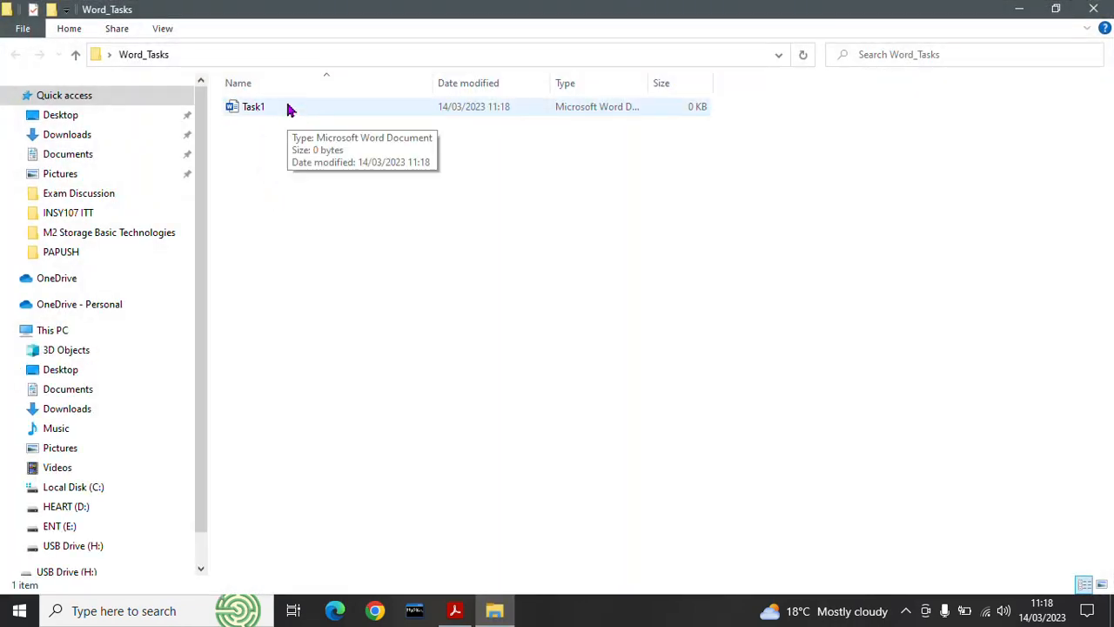
pyautogui.click(289, 105)
pyautogui.doubleClick(290, 106)
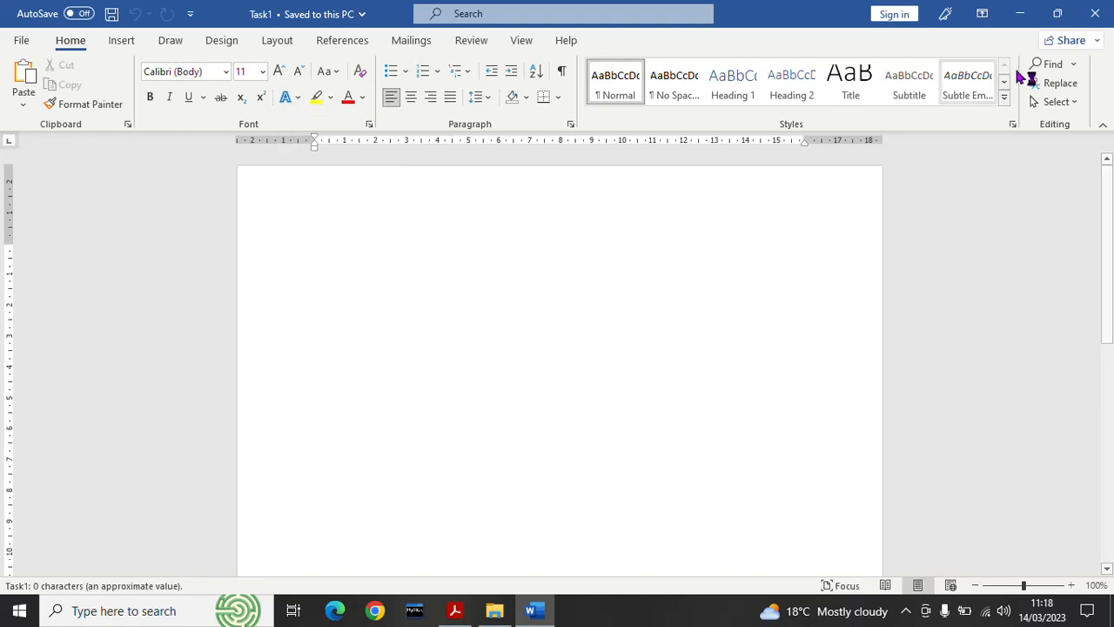
pyautogui.click(1096, 24)
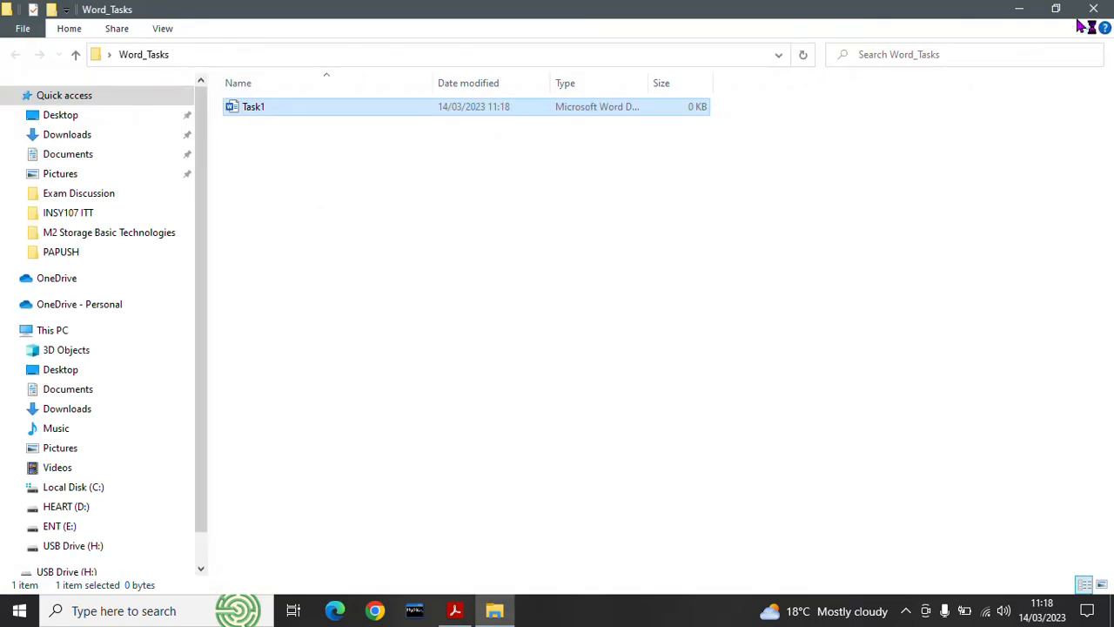
# Open Task1 once more from its folder, and close both the document and the Word_Tasks window
pyautogui.rightClick(296, 116)
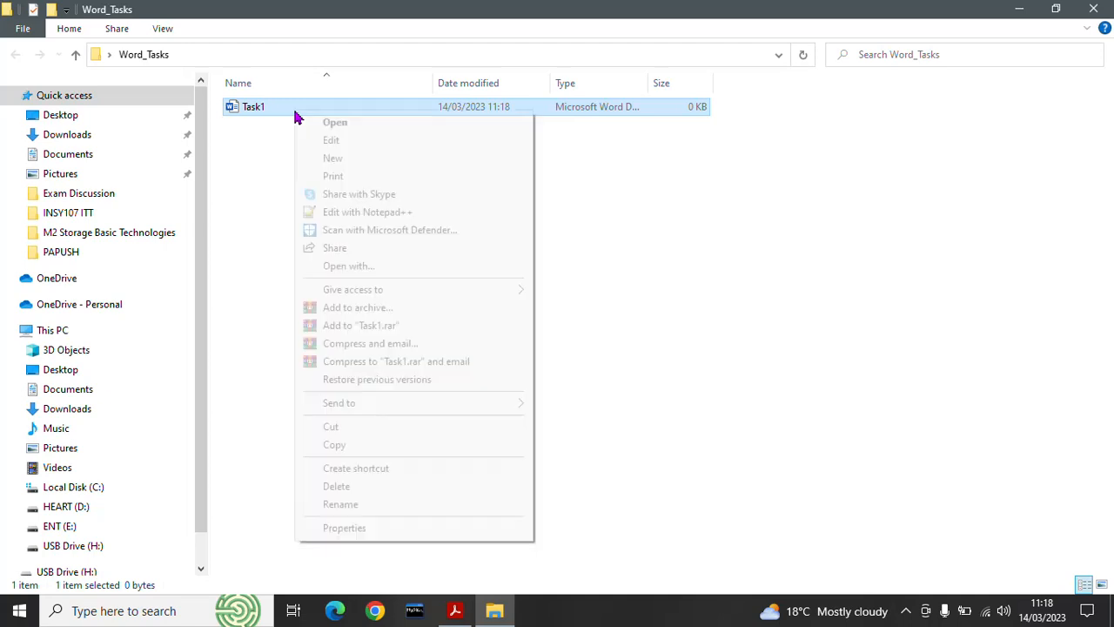
pyautogui.click(338, 123)
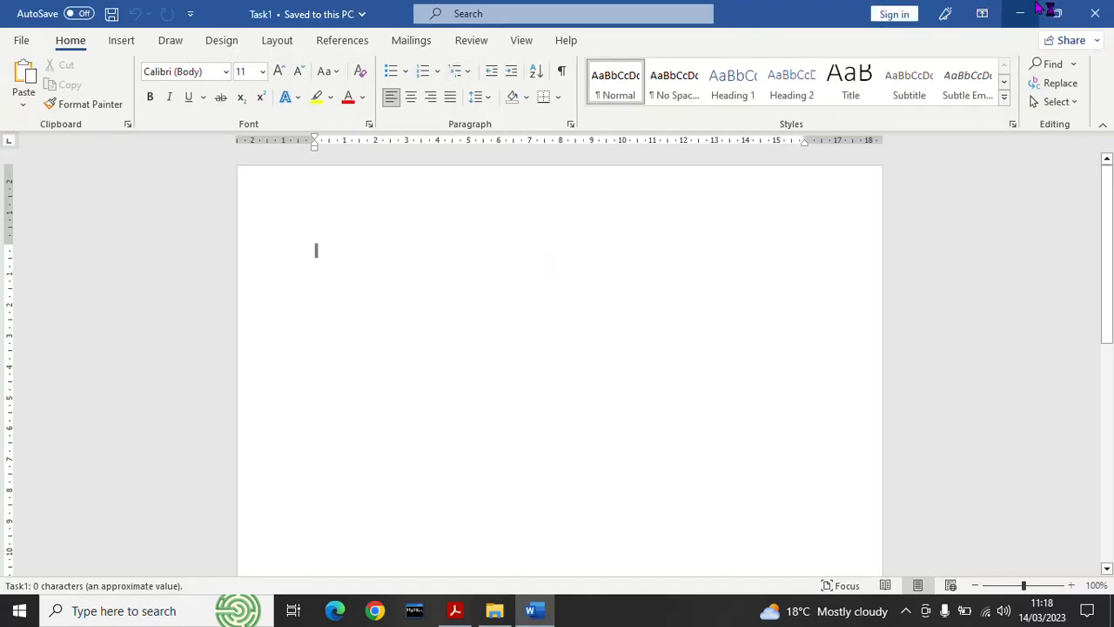
pyautogui.click(1095, 13)
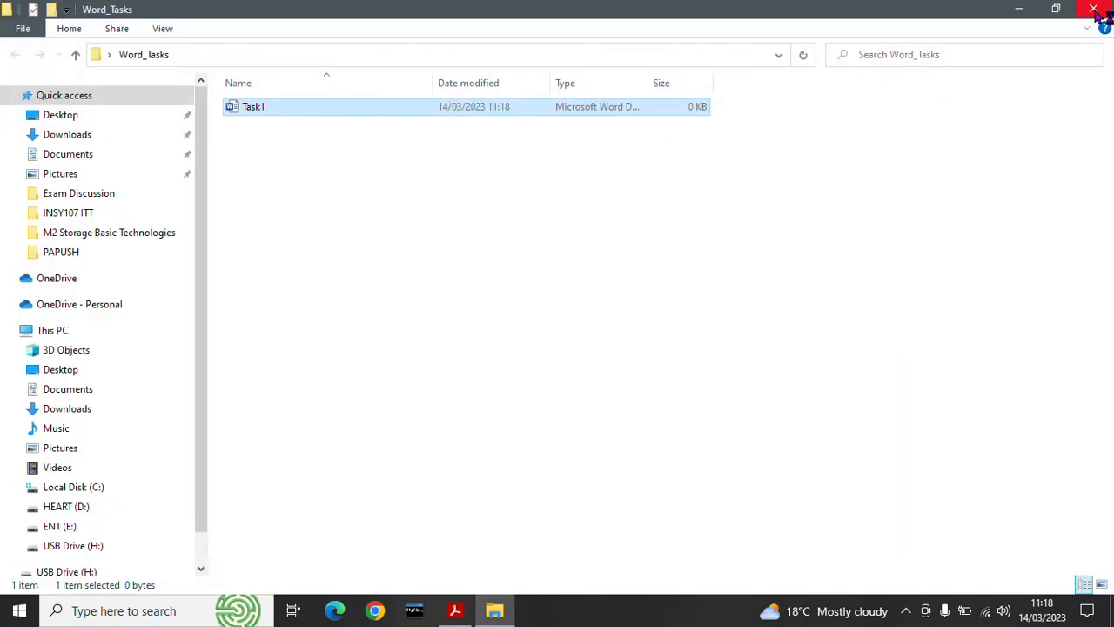
pyautogui.click(1095, 10)
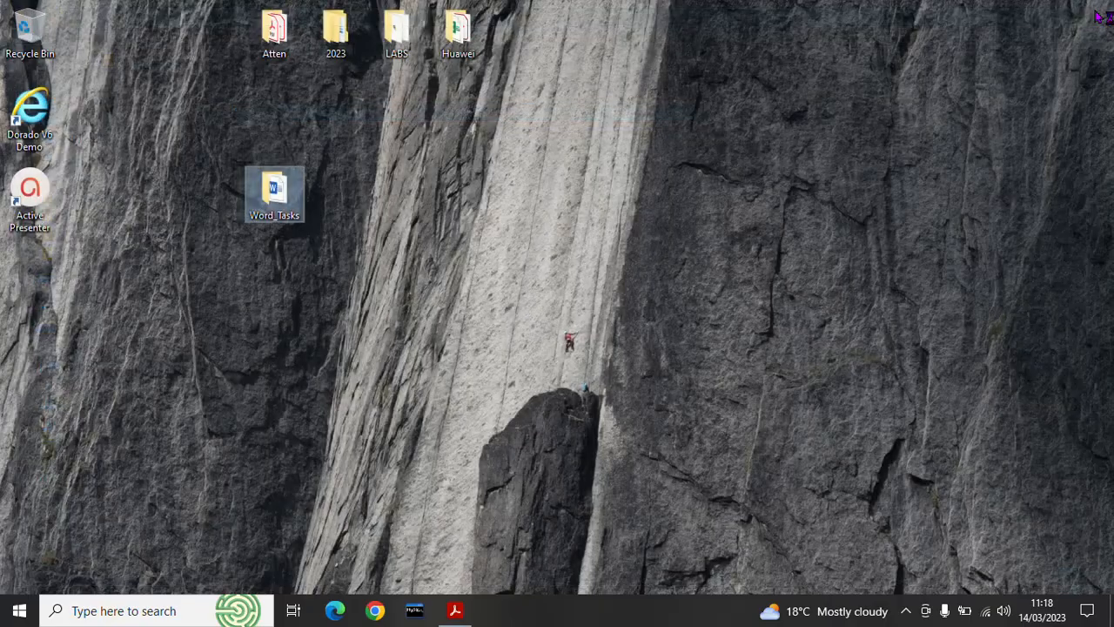
# Open the Word_Tasks folder from the desktop and open the blank Task1 document in Word
pyautogui.doubleClick(287, 198)
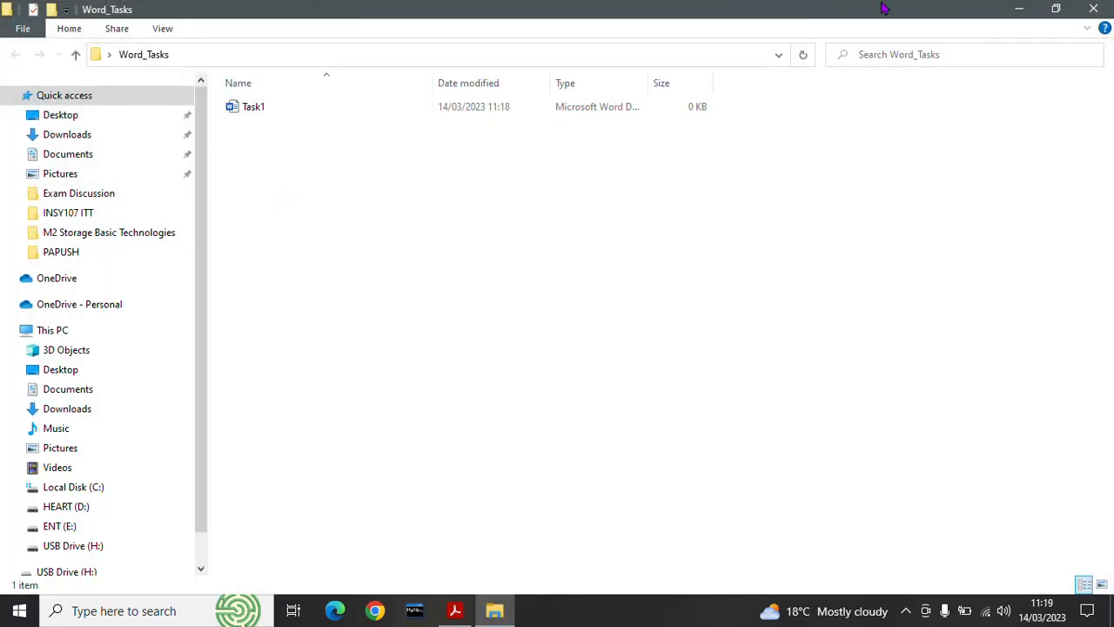
pyautogui.click(1095, 10)
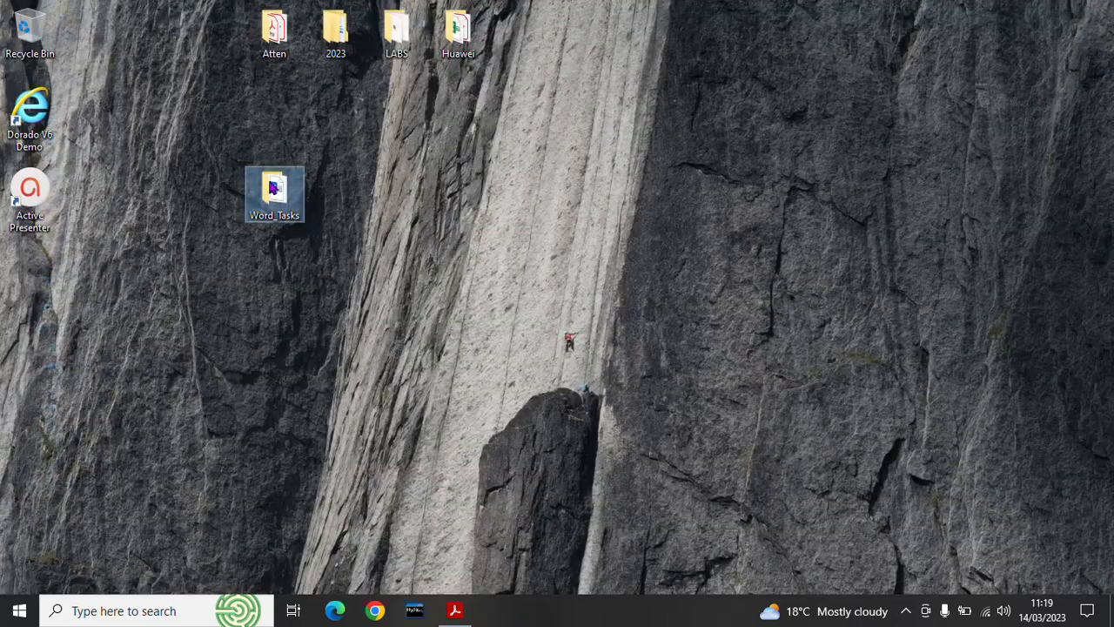
pyautogui.rightClick(263, 199)
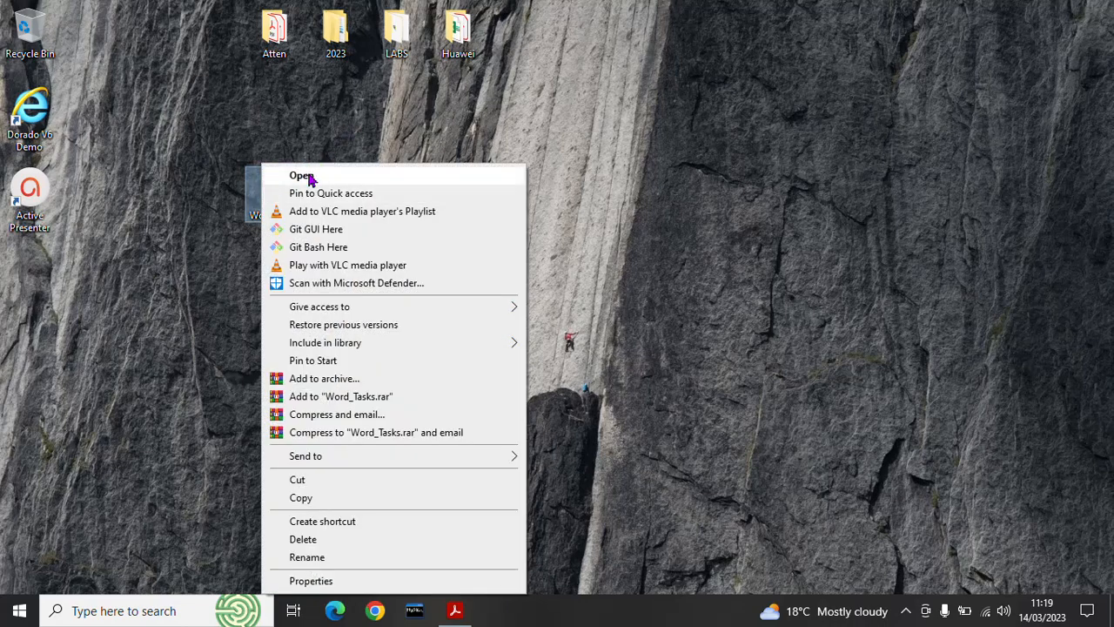
pyautogui.click(296, 175)
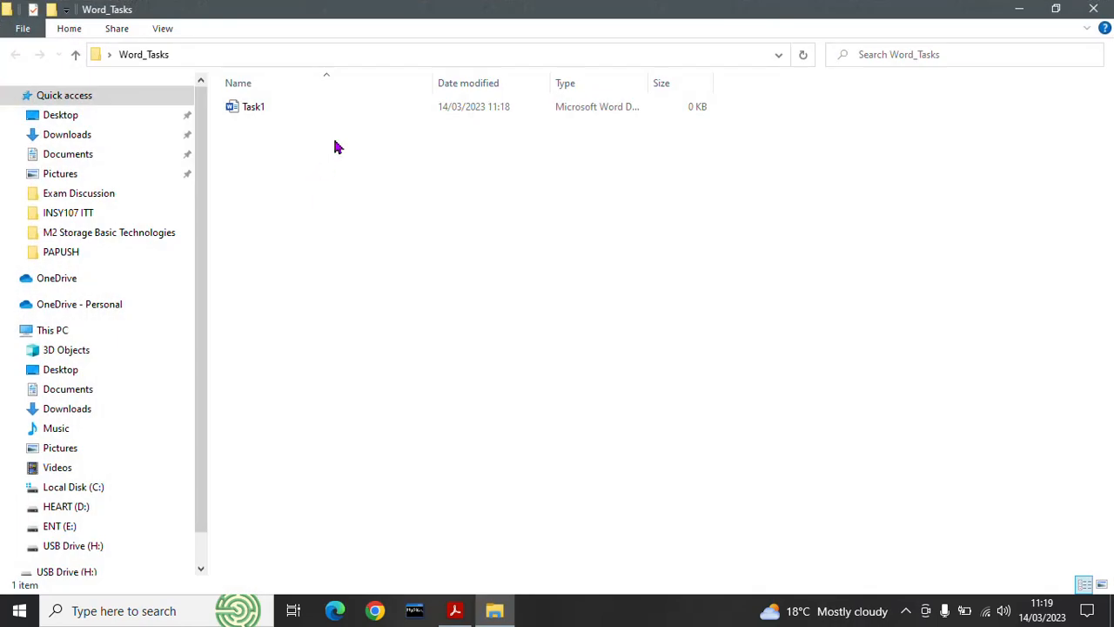
pyautogui.doubleClick(265, 110)
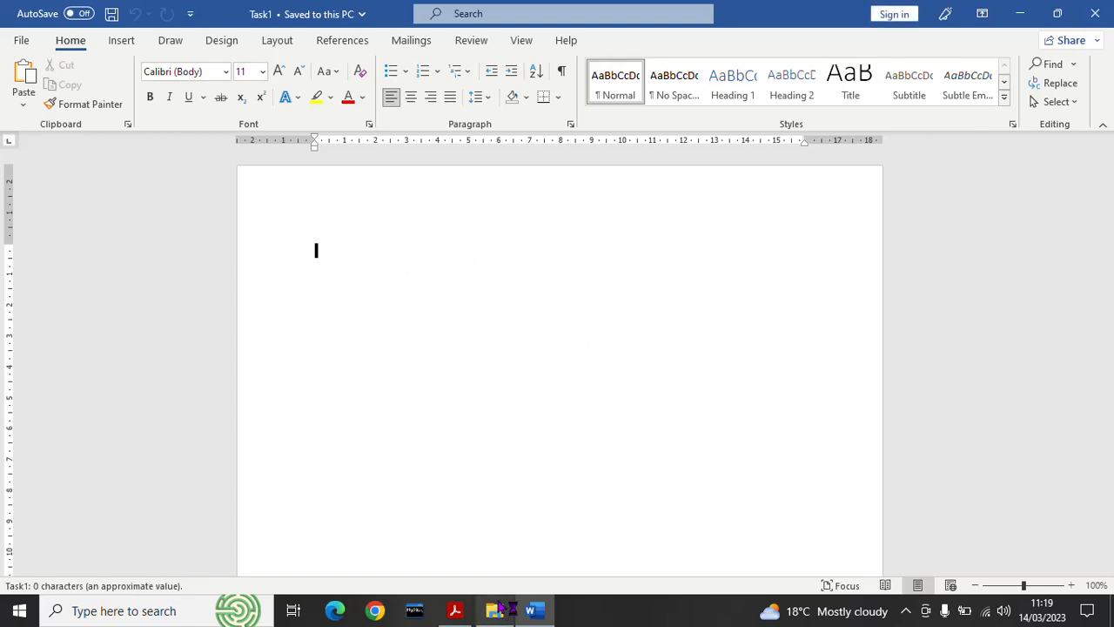
# Switch to the practical tasks PDF in Acrobat Reader and copy the Task 1 text from "What is willpower?" through the last paragraph
pyautogui.click(455, 610)
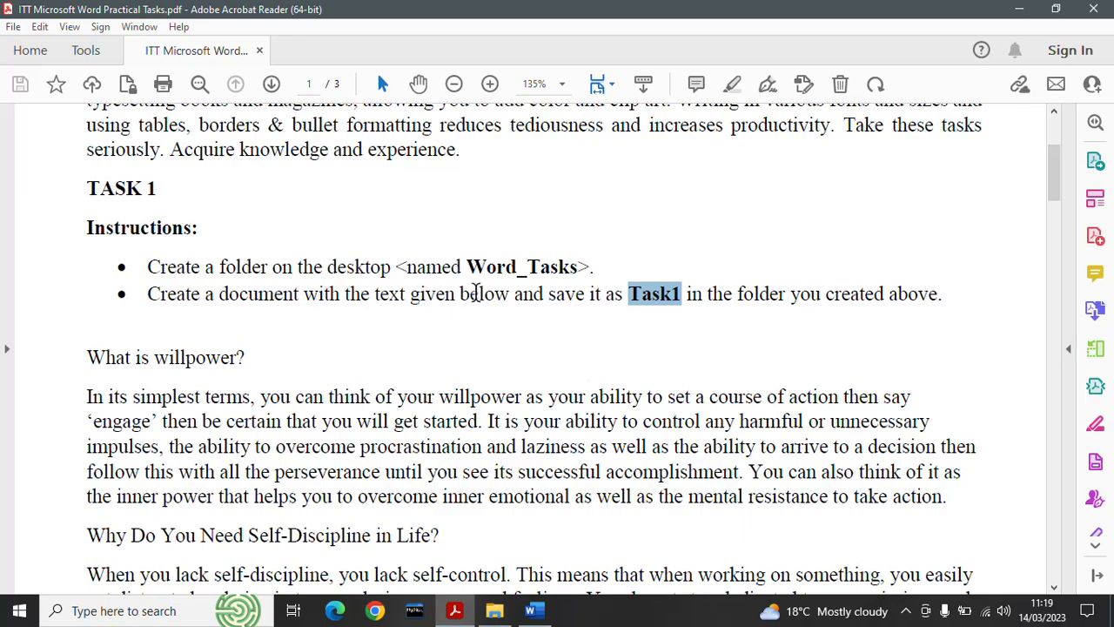
pyautogui.moveTo(1055, 193); pyautogui.dragTo(1059, 198)
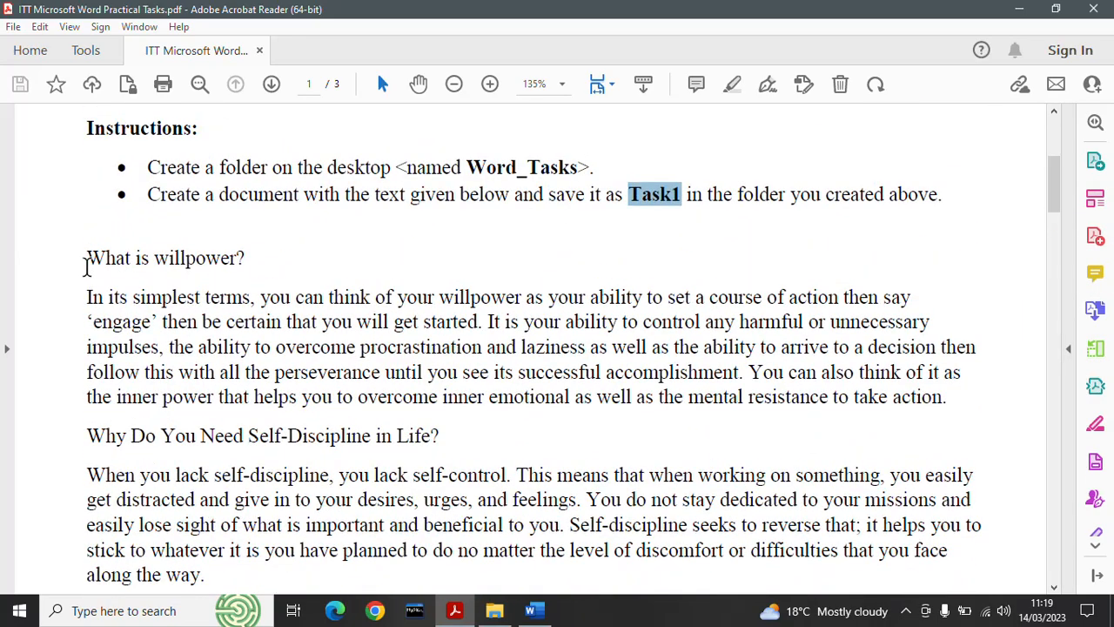
pyautogui.moveTo(87, 253); pyautogui.dragTo(842, 276)
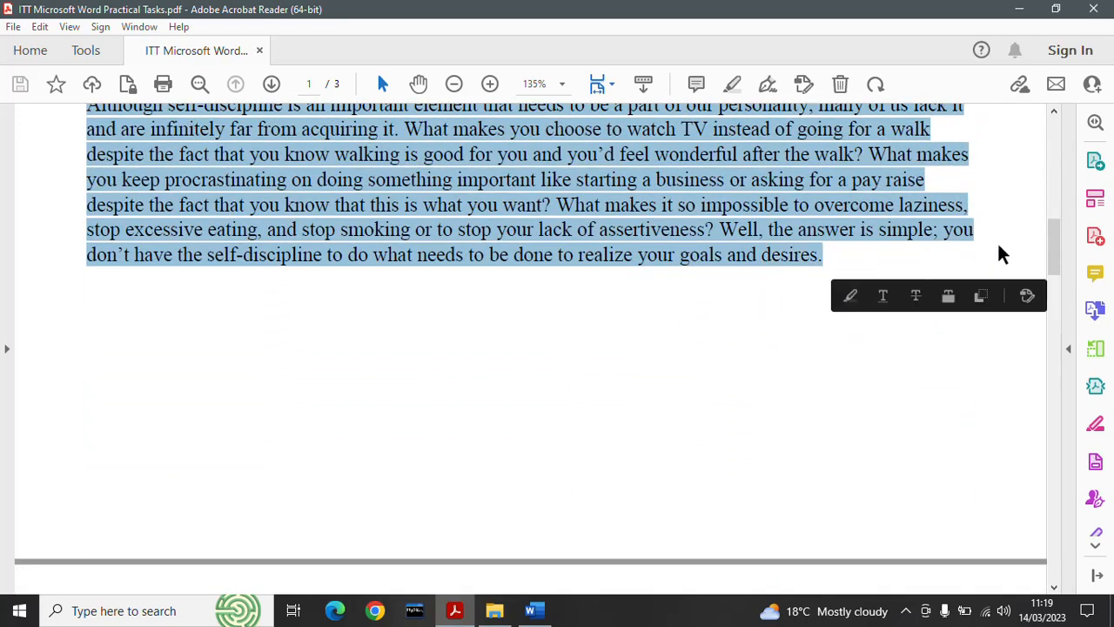
pyautogui.click(1061, 311)
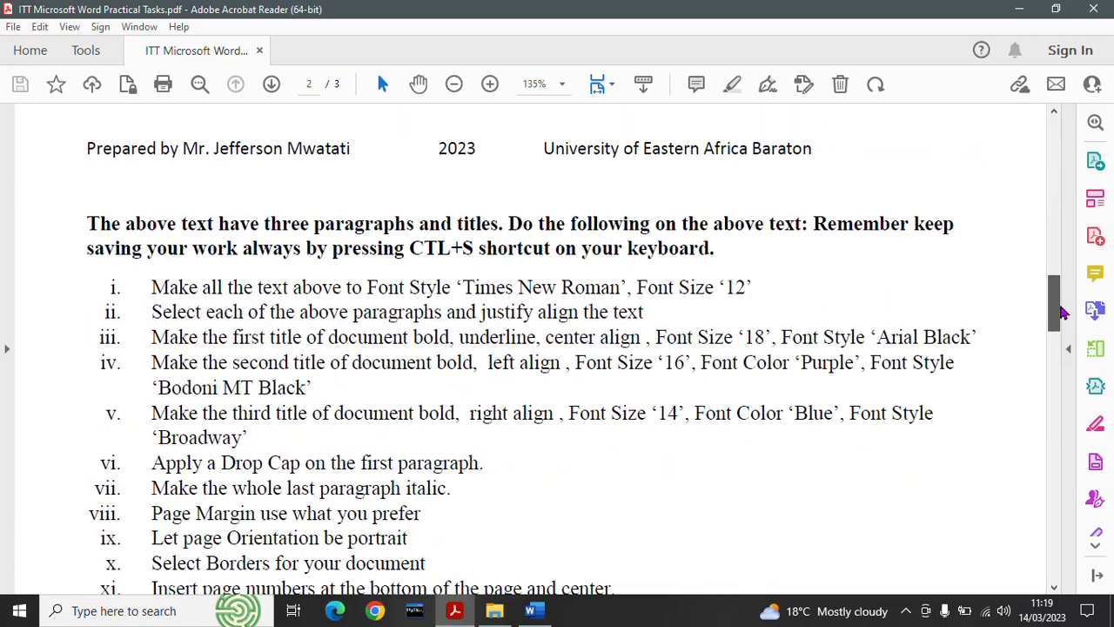
pyautogui.moveTo(1061, 312); pyautogui.dragTo(1091, 200)
pyautogui.click(97, 224)
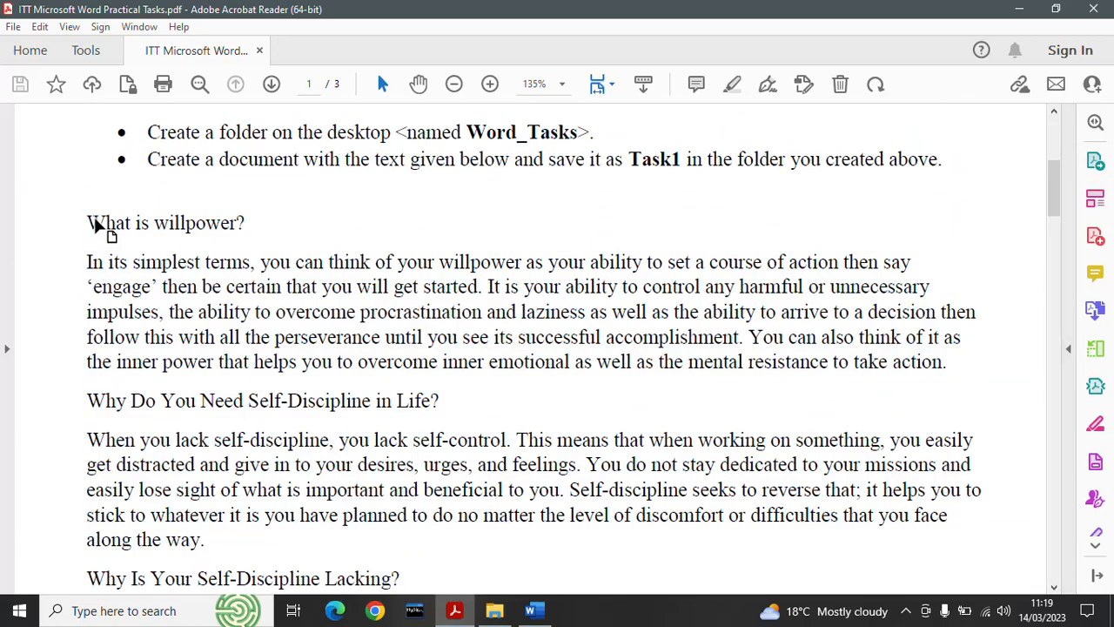
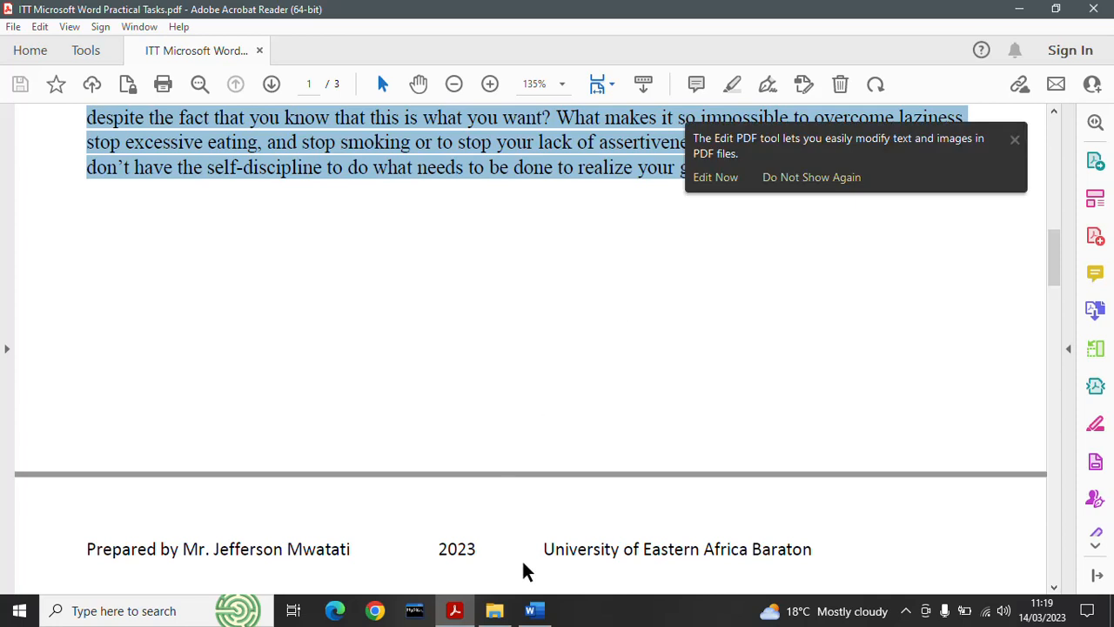
# Switch to Word and paste the copied passage into the blank Task1 document as text only
pyautogui.click(534, 610)
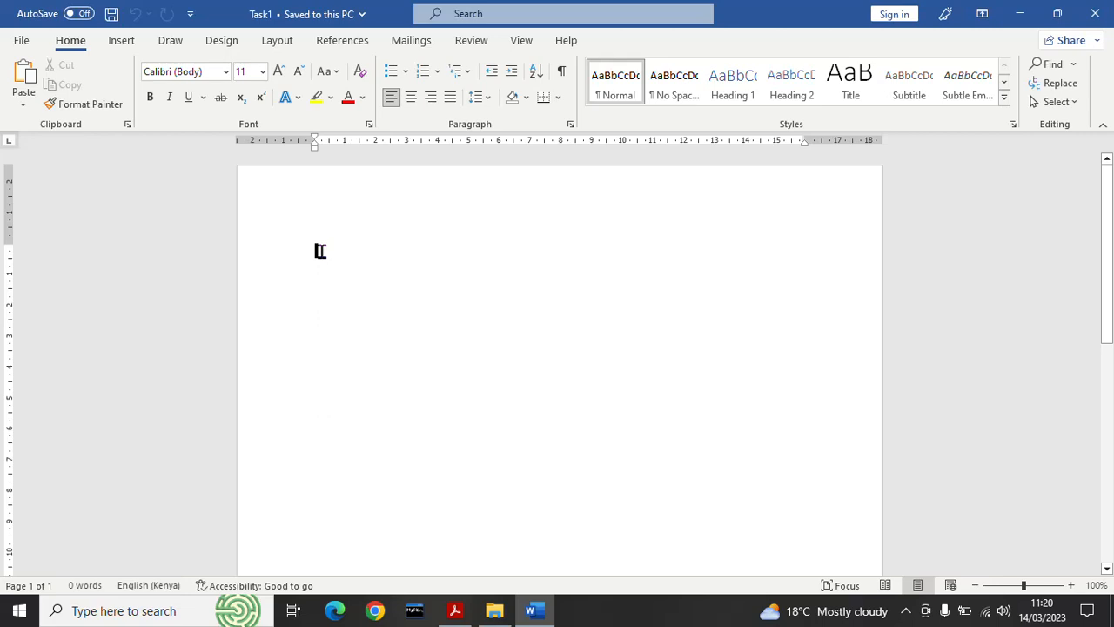
pyautogui.rightClick(320, 250)
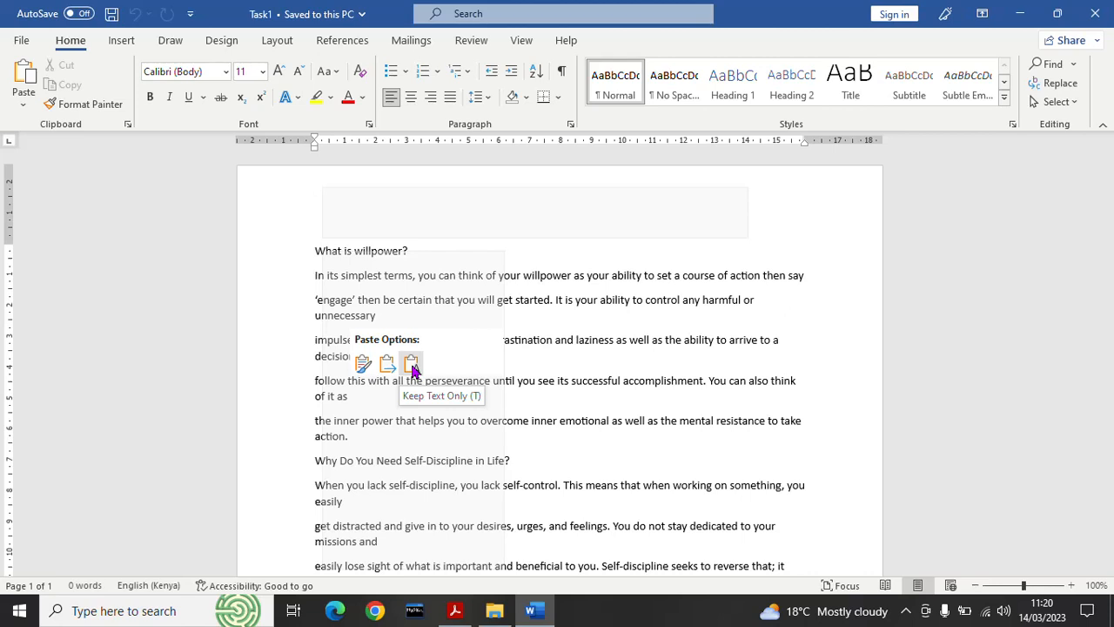
pyautogui.click(755, 346)
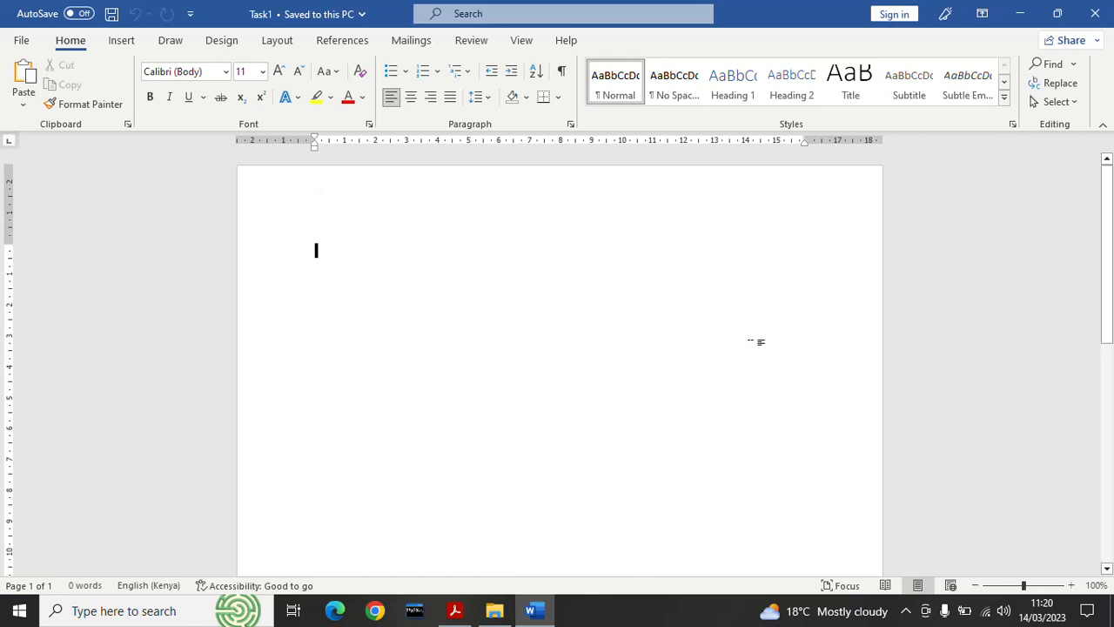
pyautogui.rightClick(330, 251)
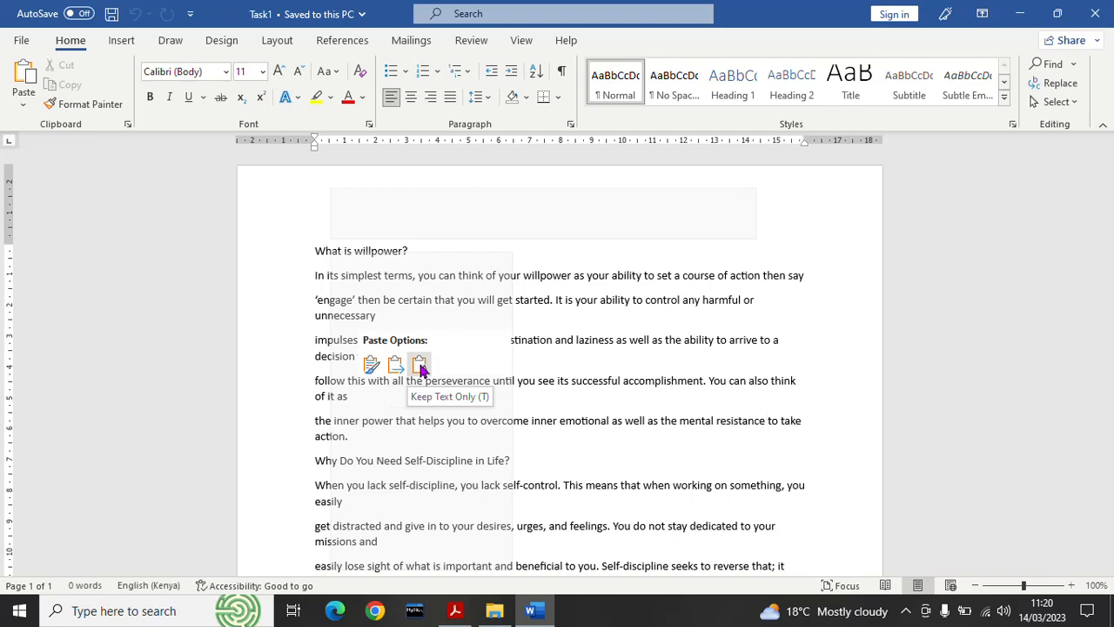
pyautogui.click(420, 367)
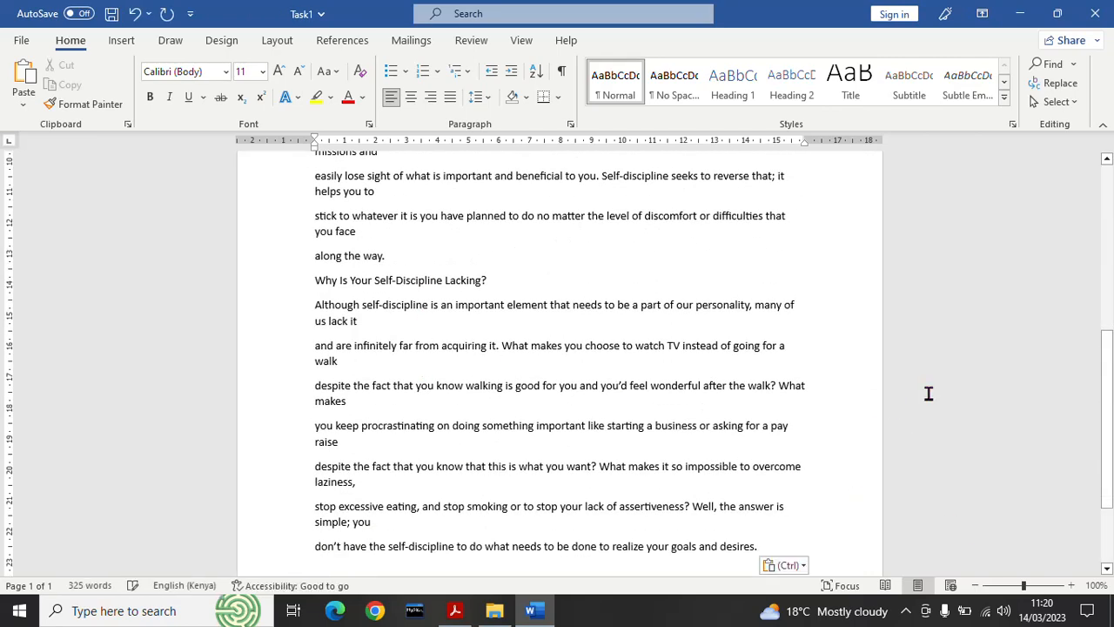
pyautogui.moveTo(1112, 457); pyautogui.dragTo(1111, 294)
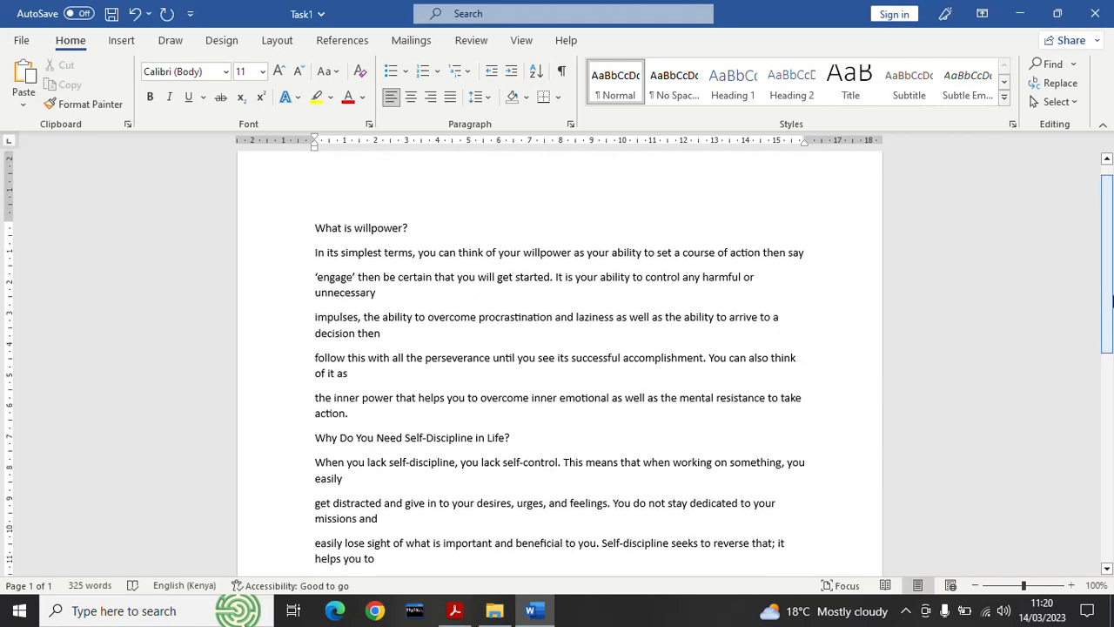
# Examine the source passage's titles and paragraph layout in the PDF, along with the formatting instructions on page 2
pyautogui.click(454, 610)
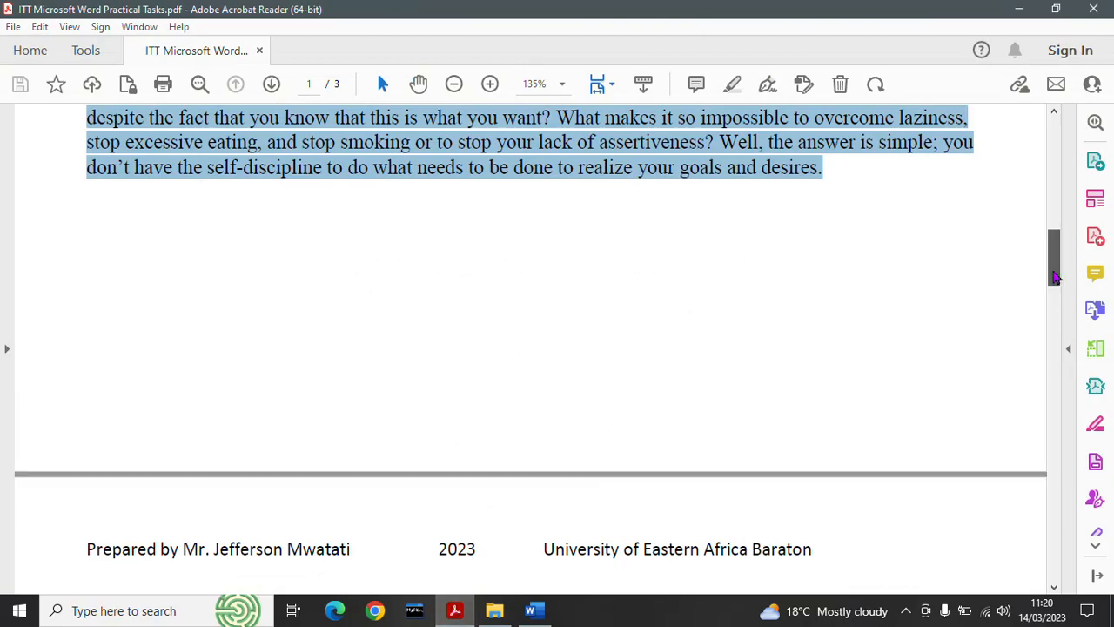
pyautogui.scroll(3, 1051, 261)
pyautogui.click(746, 225)
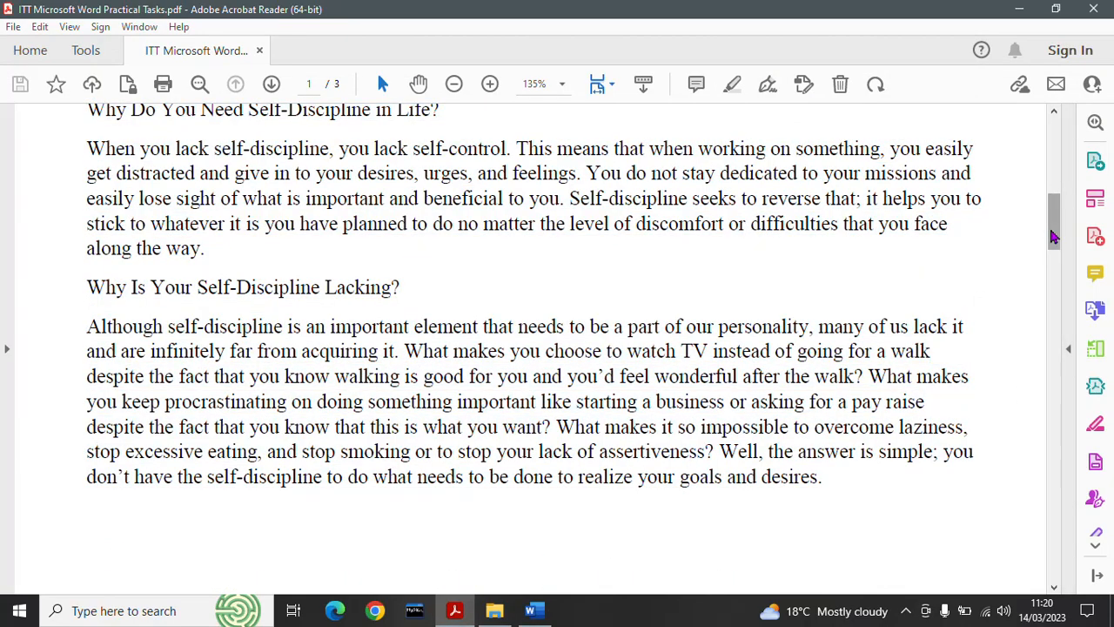
pyautogui.moveTo(1052, 236); pyautogui.dragTo(1063, 207)
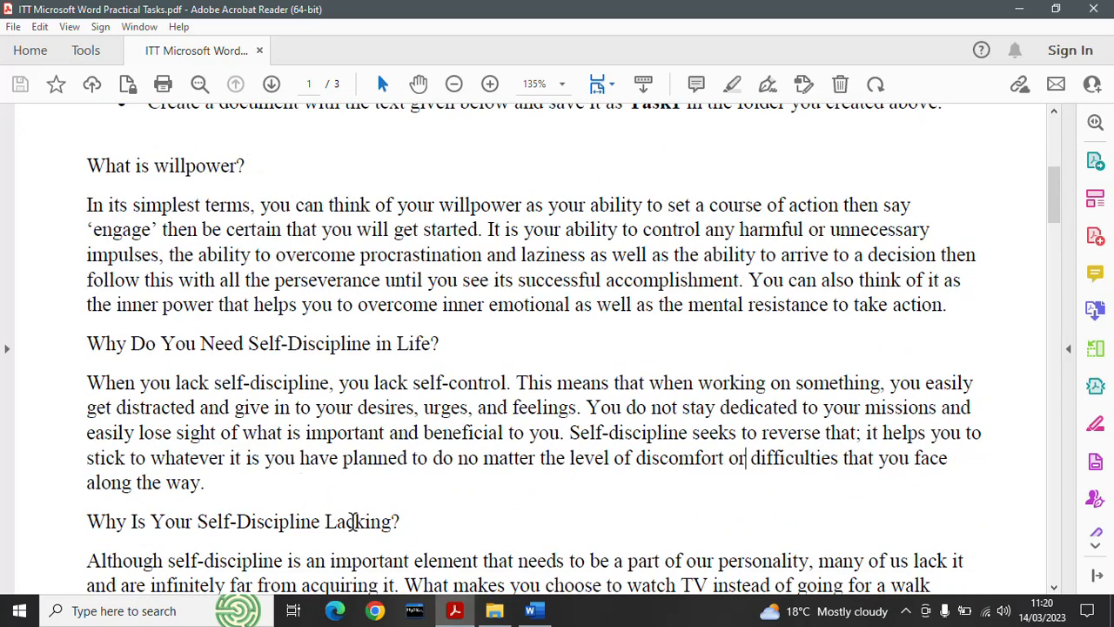
pyautogui.moveTo(1056, 211); pyautogui.dragTo(1071, 306)
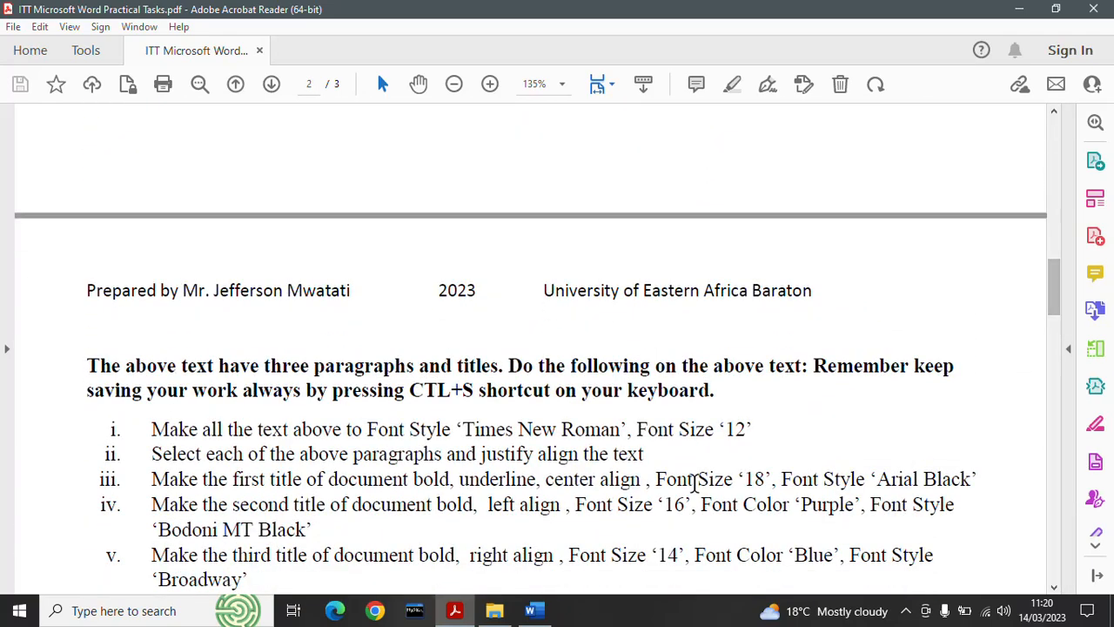
# Return to Word, try joining the broken lines of the first paragraph, and clear all text from Task1
pyautogui.click(533, 610)
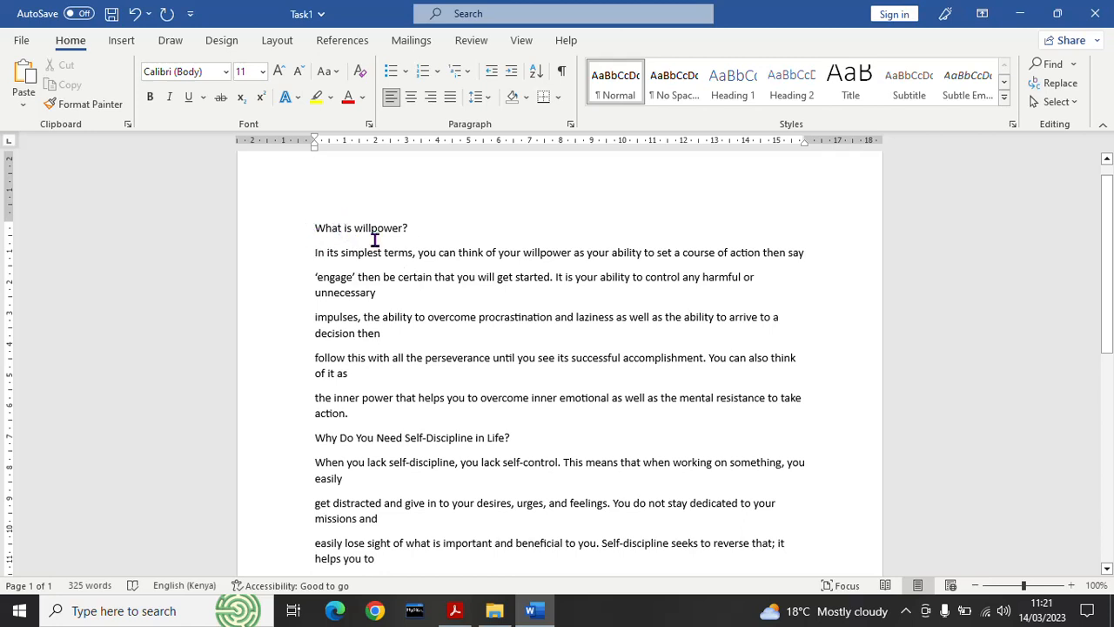
pyautogui.click(311, 276)
pyautogui.press('BackSpace')
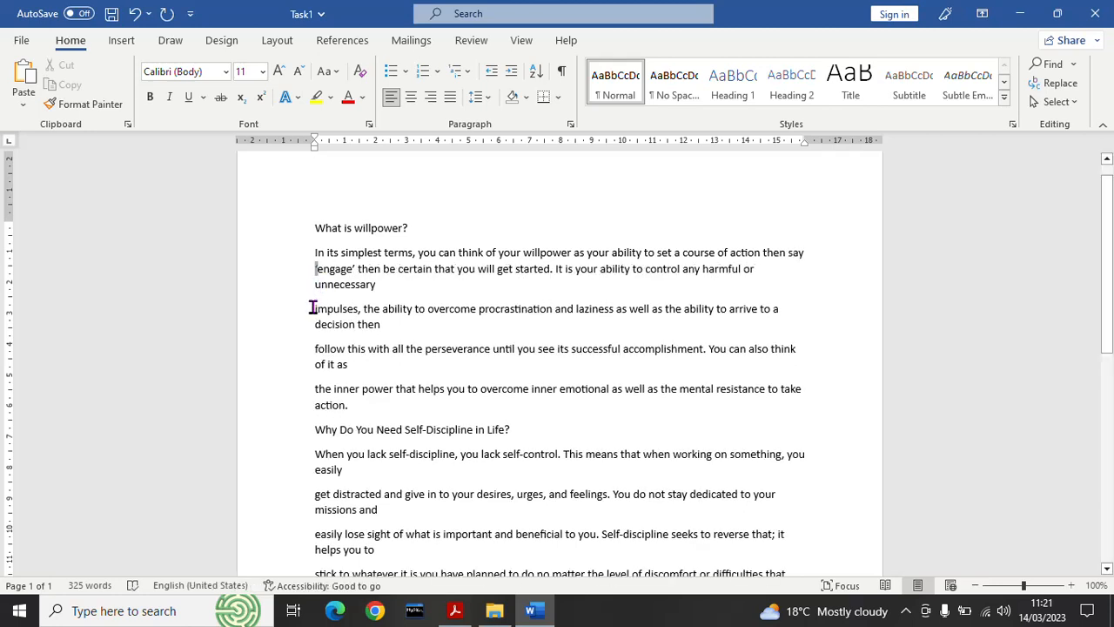
pyautogui.click(314, 286)
pyautogui.press('BackSpace')
pyautogui.hotkey('ctrl', 'a')
pyautogui.press('Delete')
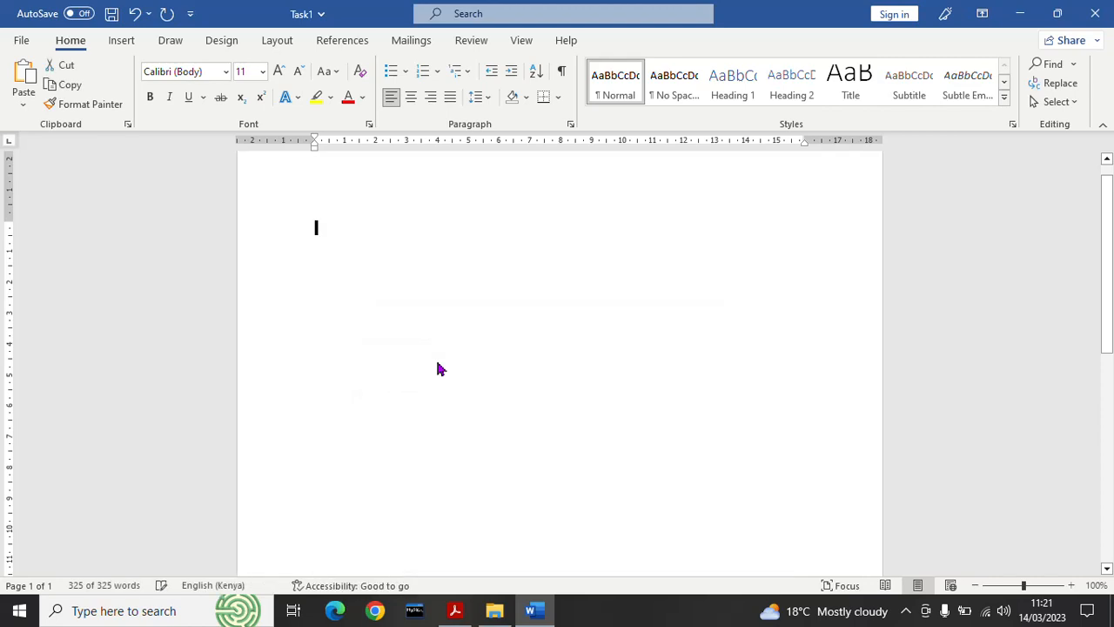
# Copy the Task 1 passage from the PDF again and paste it into Task1 in Word, keeping the source formatting
pyautogui.click(461, 612)
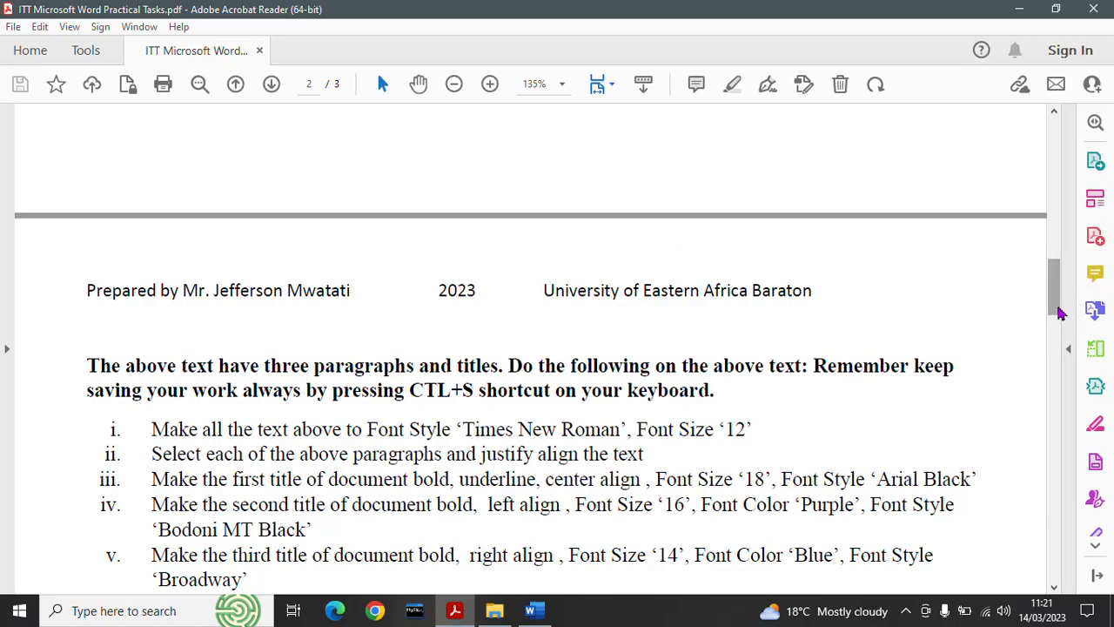
pyautogui.moveTo(1057, 306); pyautogui.dragTo(1069, 206)
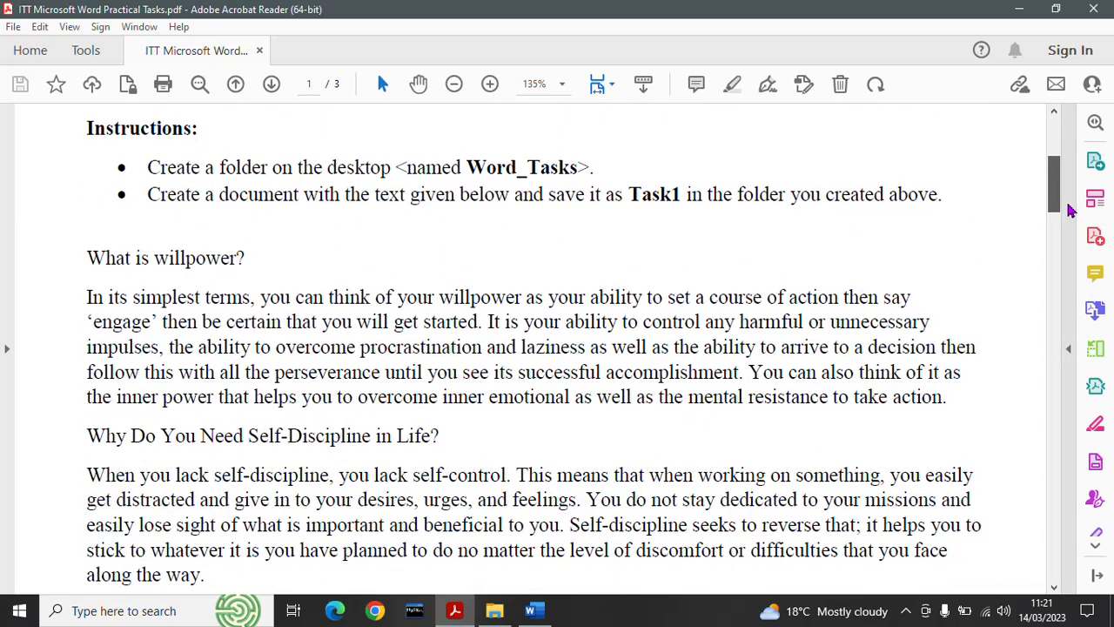
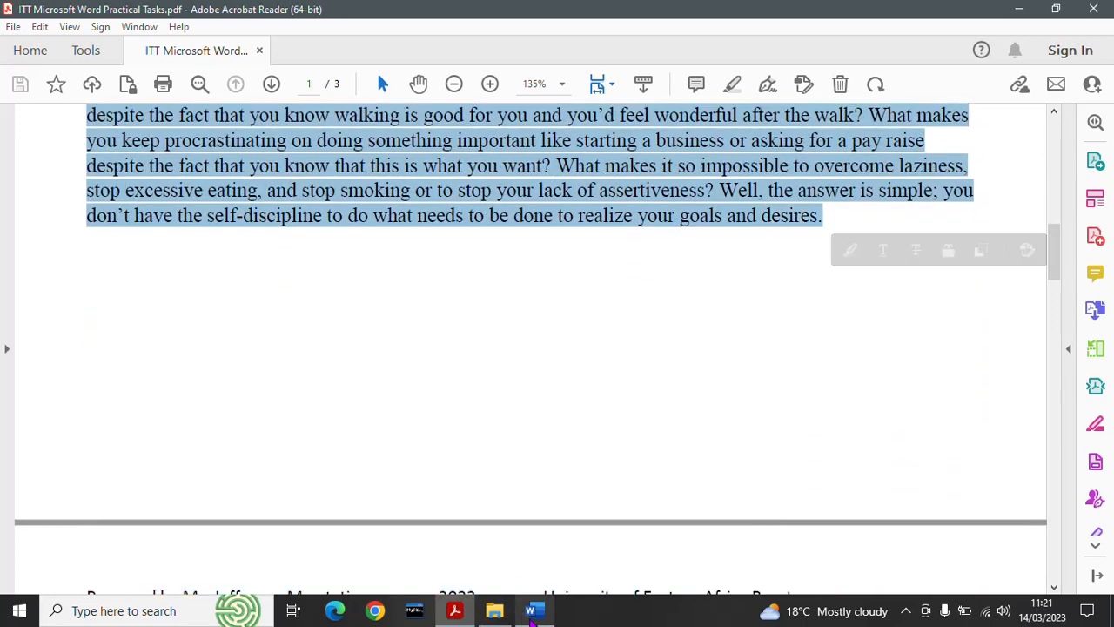
pyautogui.click(530, 610)
pyautogui.rightClick(320, 228)
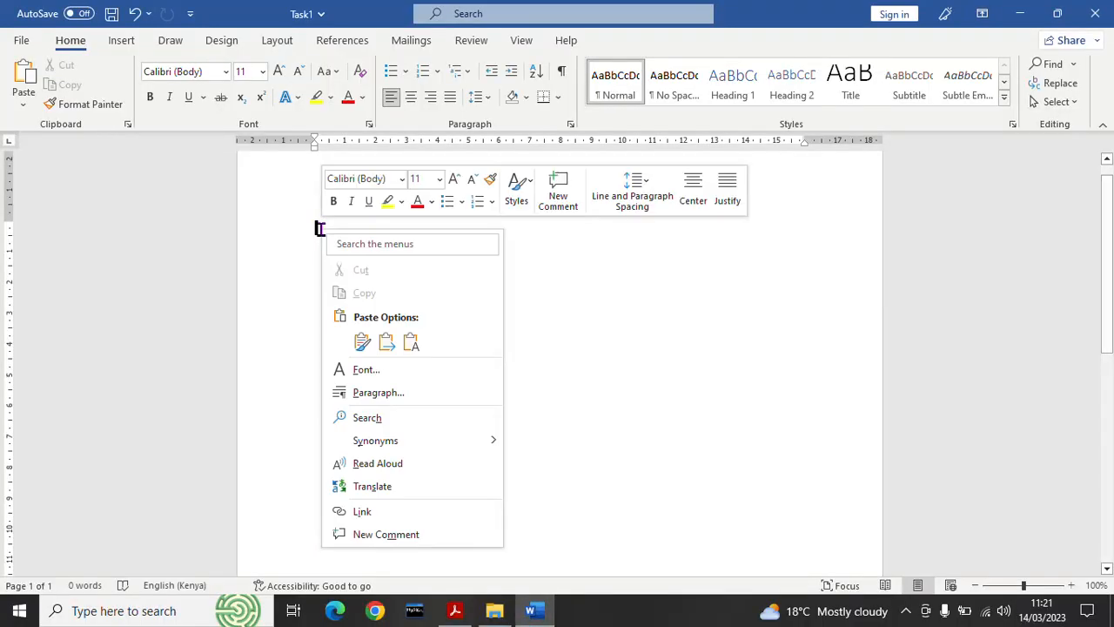
pyautogui.click(361, 343)
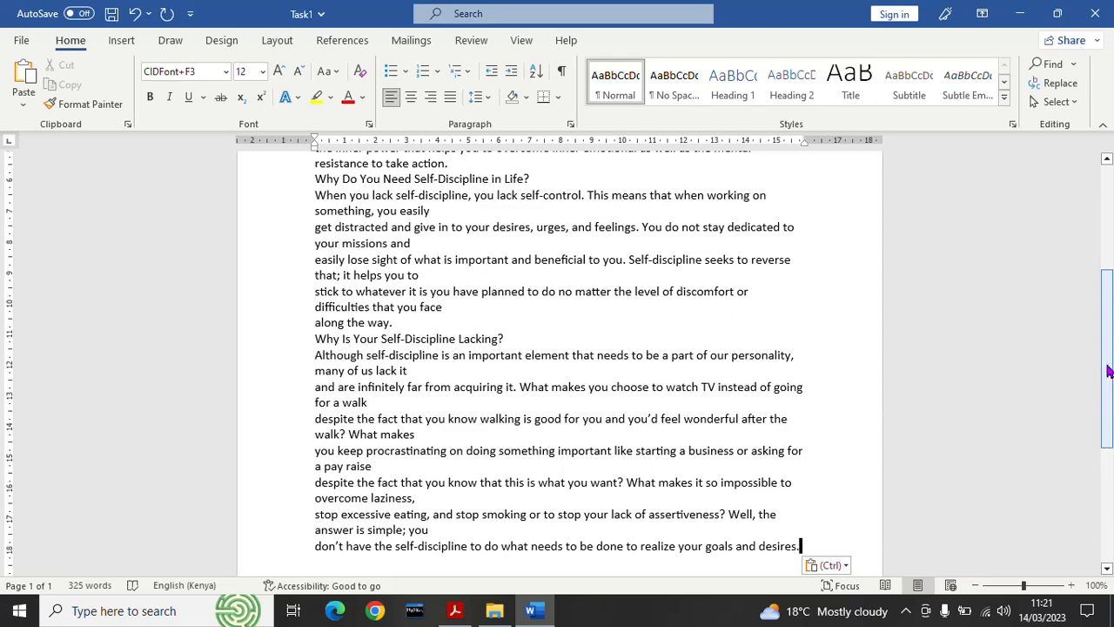
pyautogui.moveTo(1108, 372); pyautogui.dragTo(1108, 267)
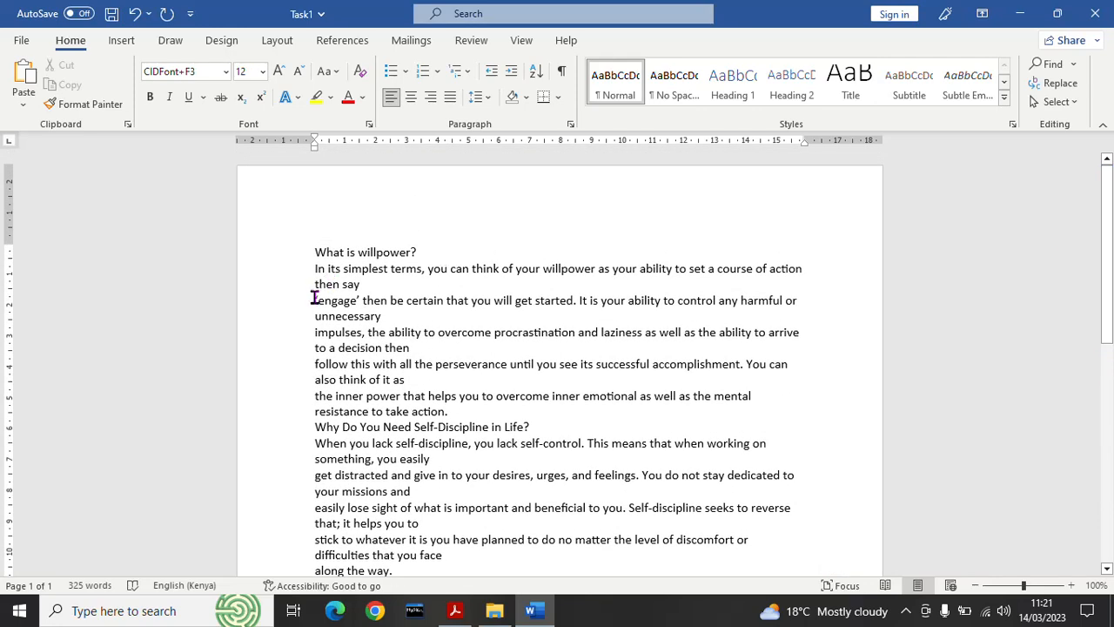
# Join the broken lines under "What is willpower?" into one continuous paragraph by removing its four stray line breaks
pyautogui.click(315, 300)
pyautogui.press('BackSpace')
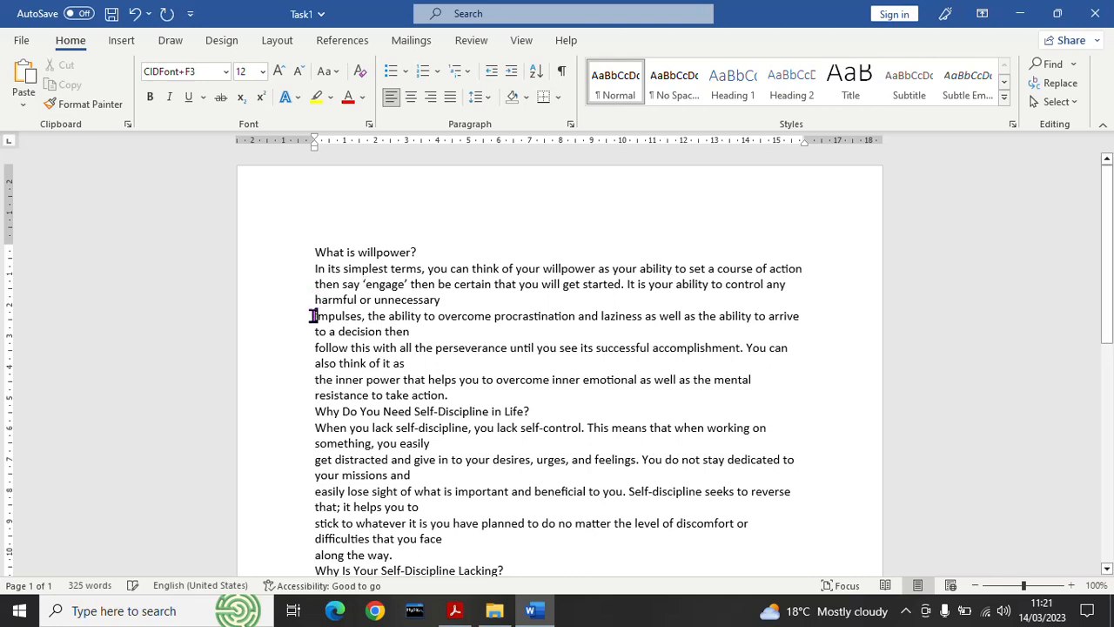
pyautogui.click(315, 316)
pyautogui.press('BackSpace')
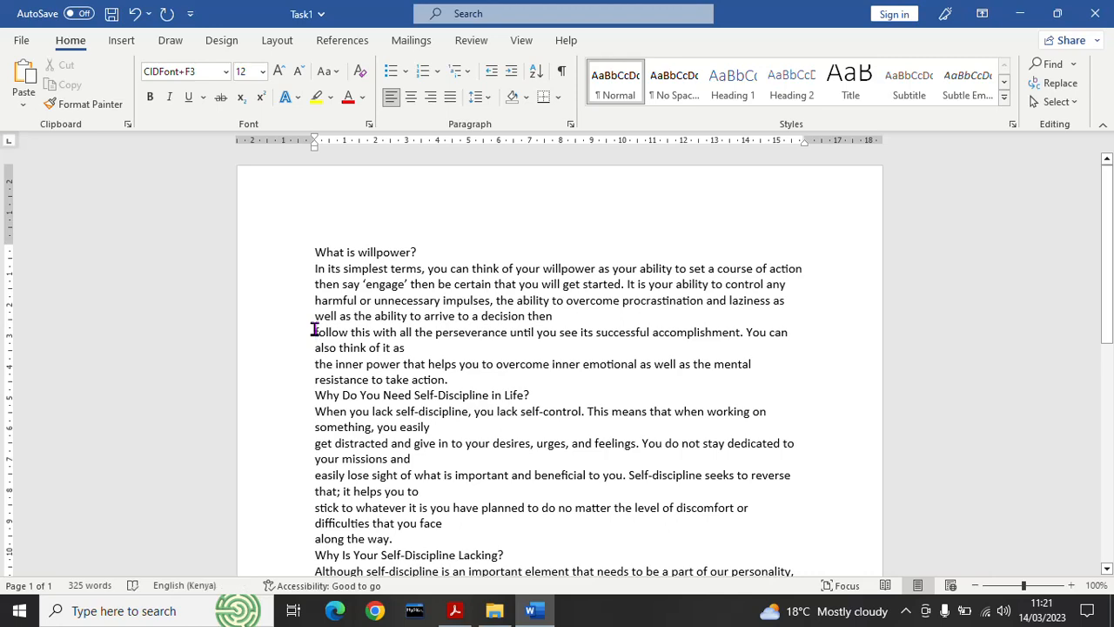
pyautogui.click(315, 332)
pyautogui.press('BackSpace')
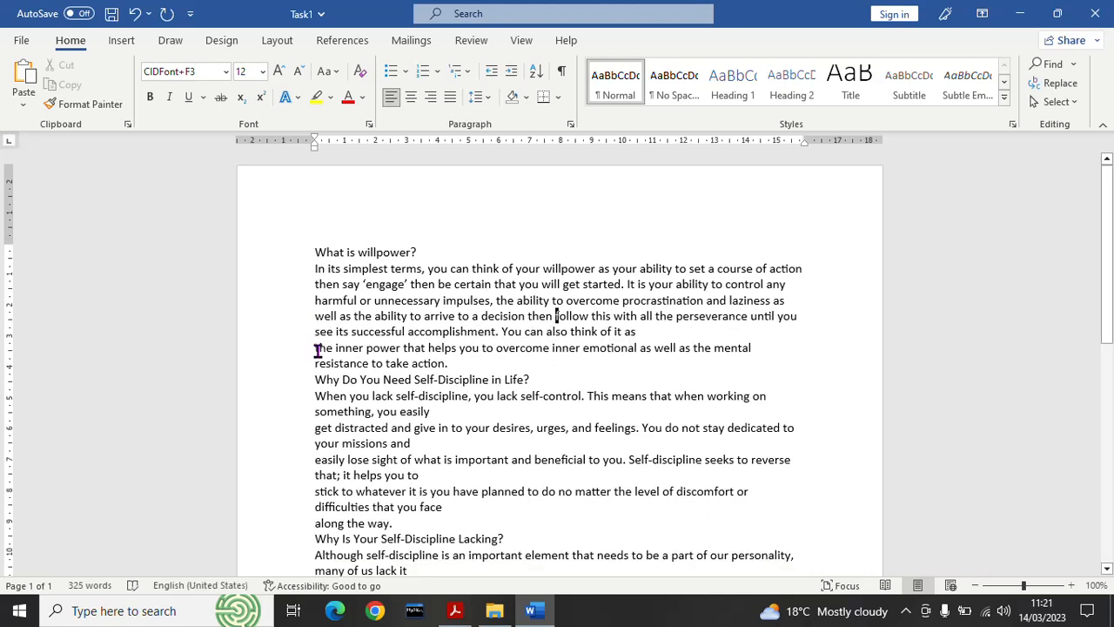
pyautogui.click(315, 347)
pyautogui.press('BackSpace')
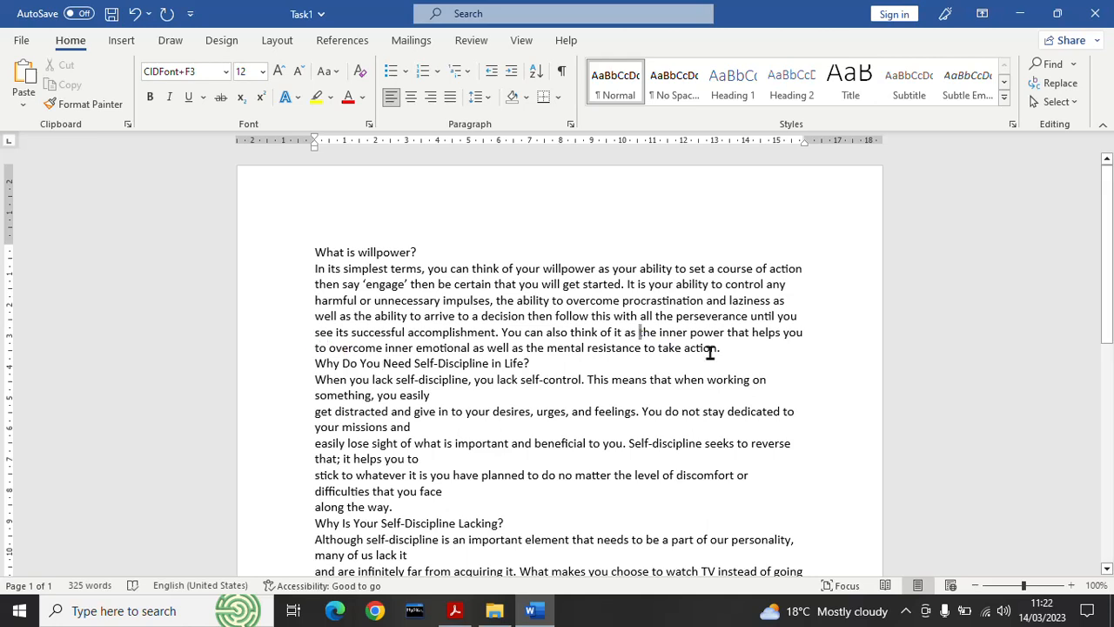
# Insert a blank line after the first paragraph and another after the "What is willpower?" title
pyautogui.press('Return')
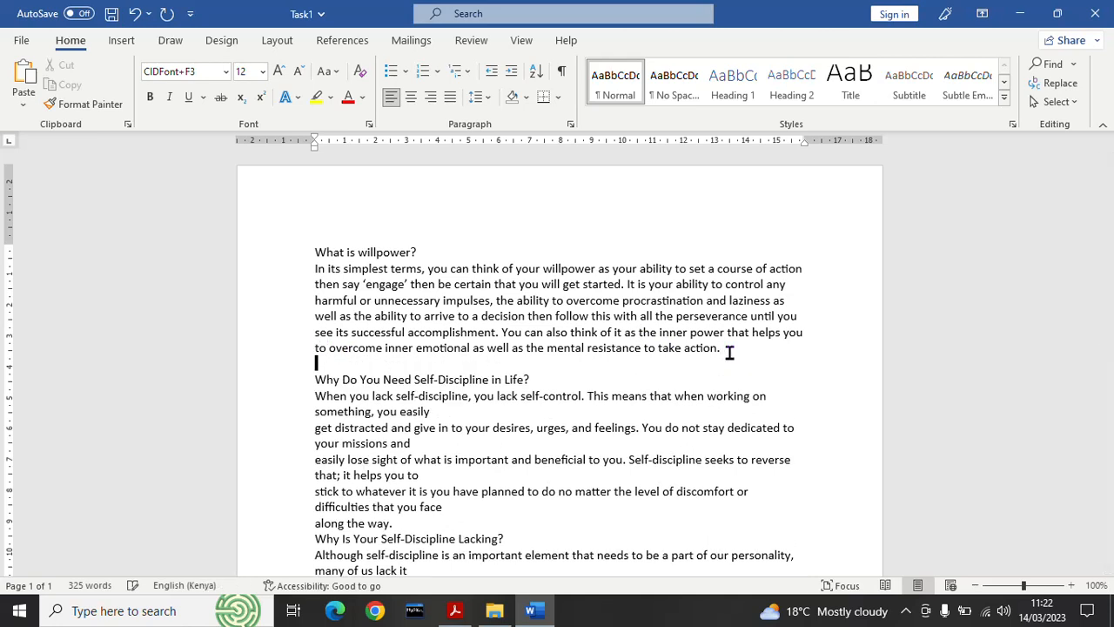
pyautogui.click(452, 251)
pyautogui.press('Return')
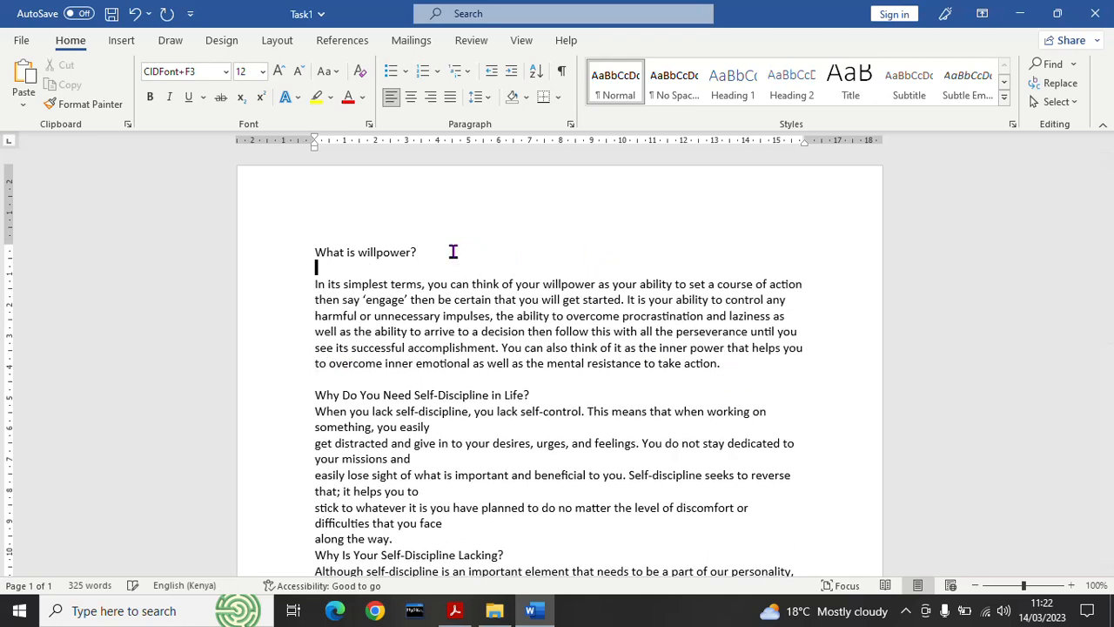
# Switch to the PDF and examine how its titles and paragraphs are divided and spaced
pyautogui.click(454, 610)
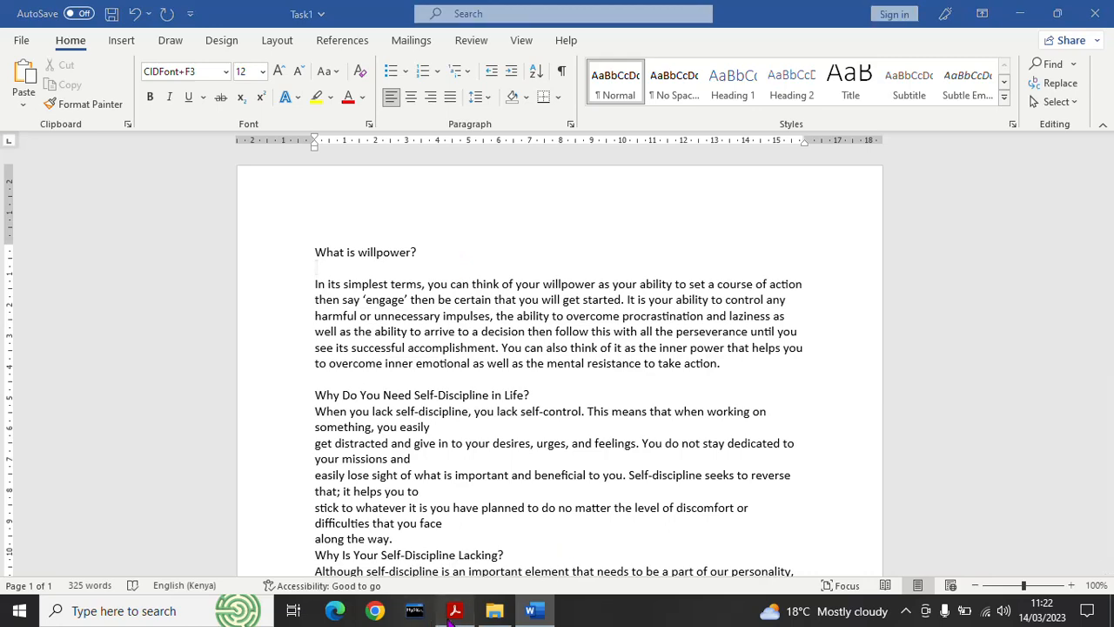
pyautogui.click(409, 287)
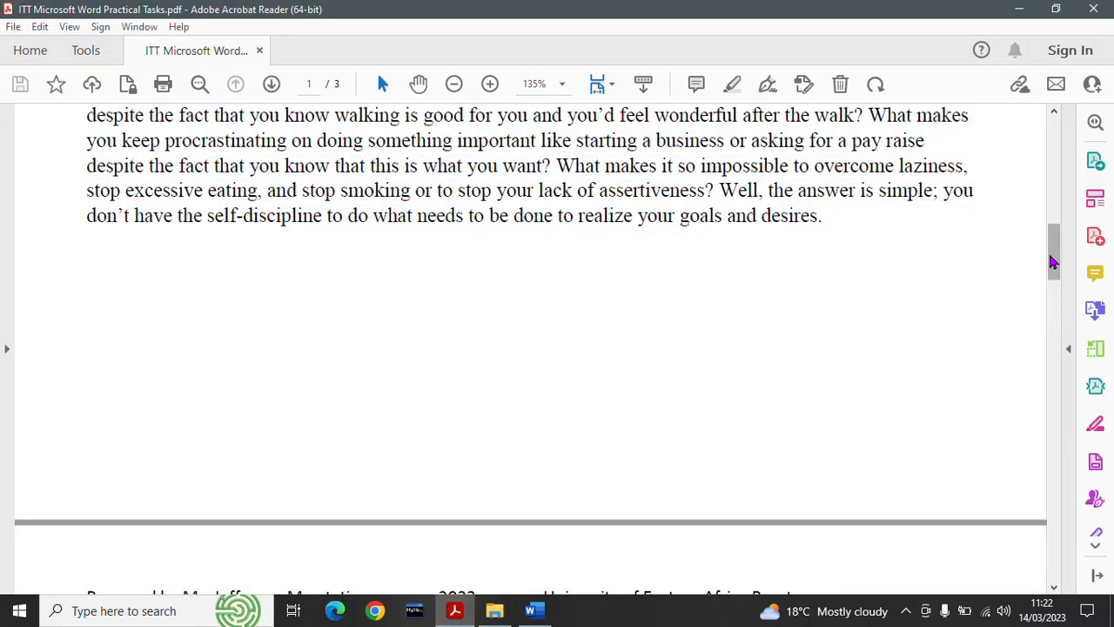
pyautogui.moveTo(1053, 261); pyautogui.dragTo(1054, 242)
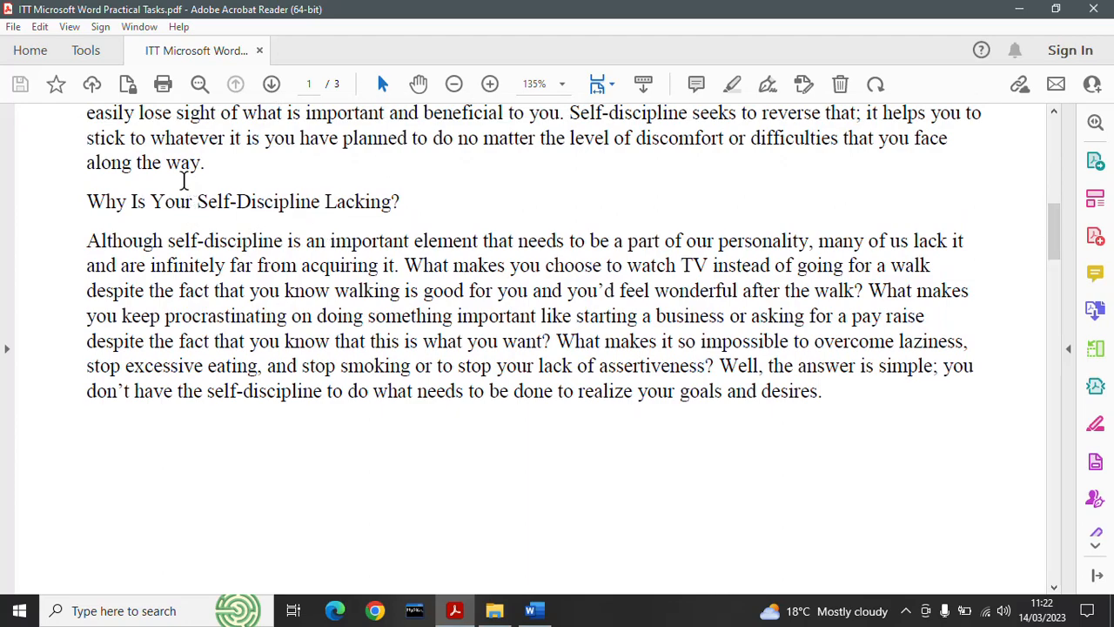
pyautogui.moveTo(1059, 253); pyautogui.dragTo(1064, 218)
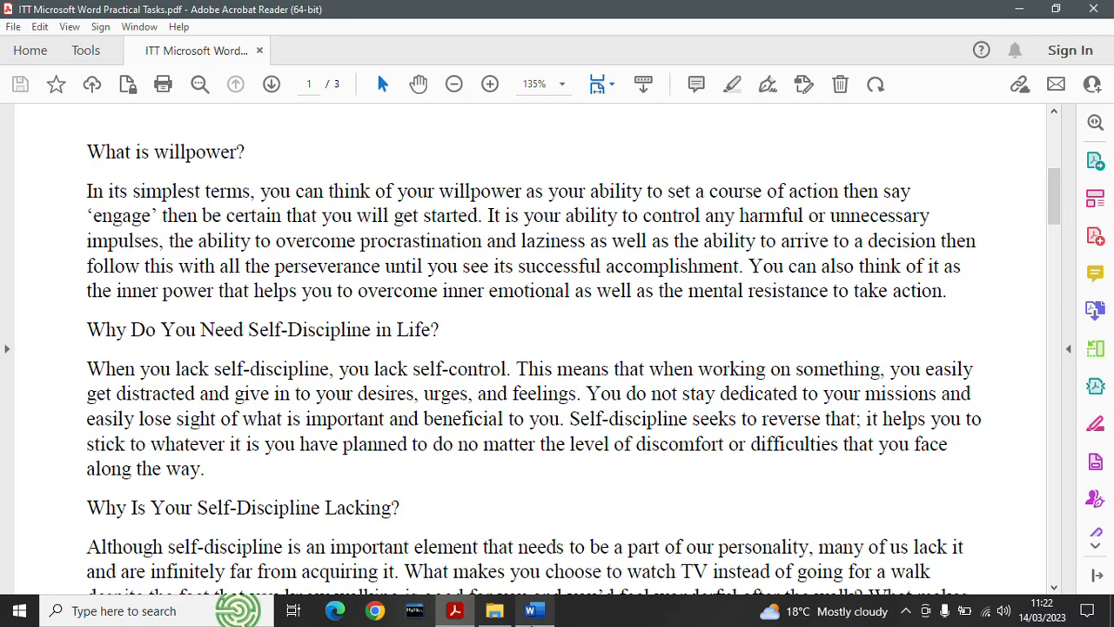
# Switch back to Word and insert a blank line after the "Why Do You Need Self-Discipline in Life?" title
pyautogui.click(533, 610)
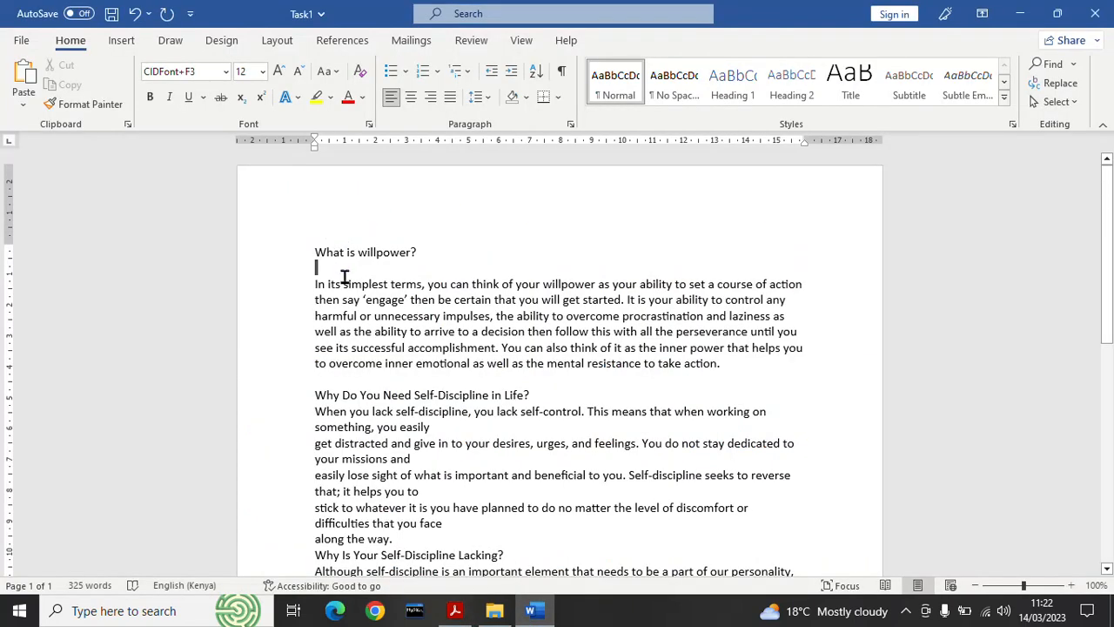
pyautogui.click(534, 394)
pyautogui.press('Return')
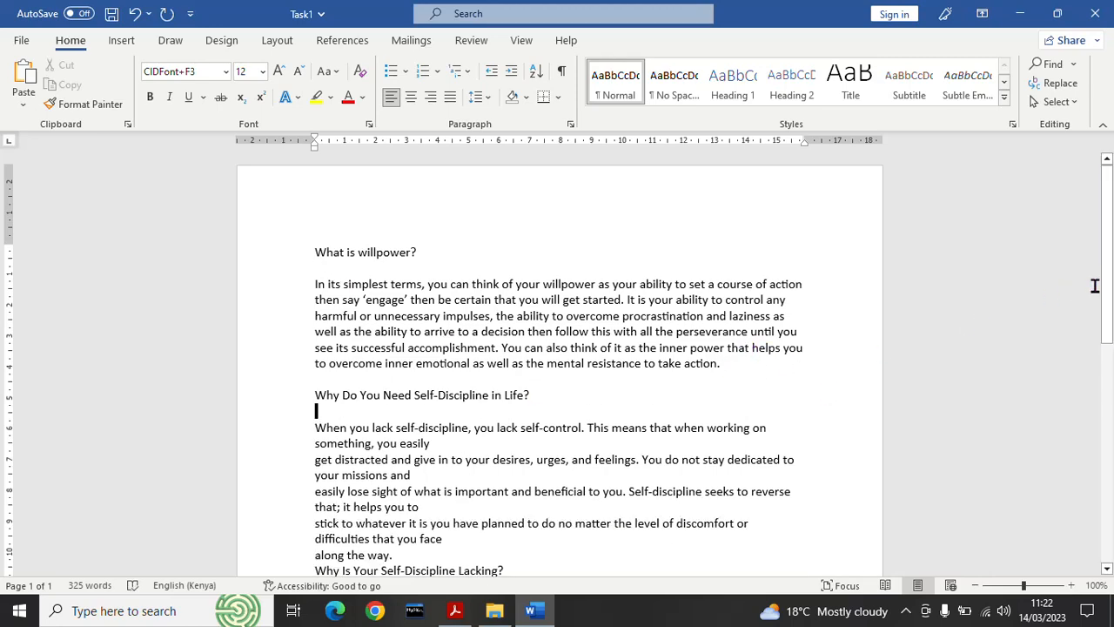
# Join the broken lines under "Why Do You Need Self-Discipline in Life?" into one continuous paragraph by removing its four stray line breaks
pyautogui.moveTo(1109, 291); pyautogui.dragTo(1110, 350)
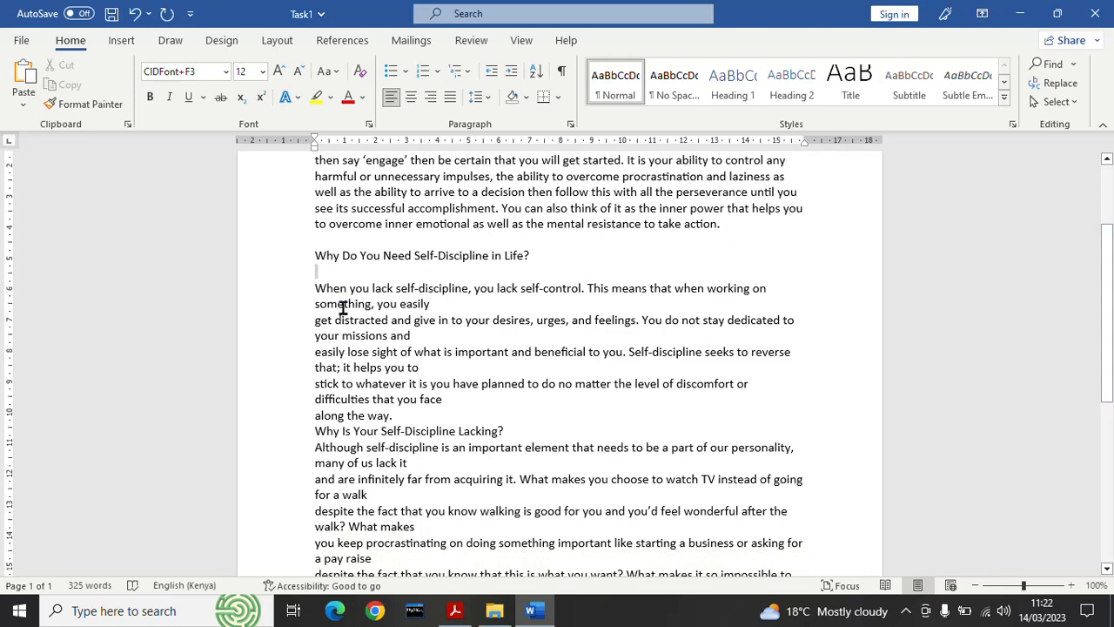
pyautogui.click(316, 319)
pyautogui.press('BackSpace')
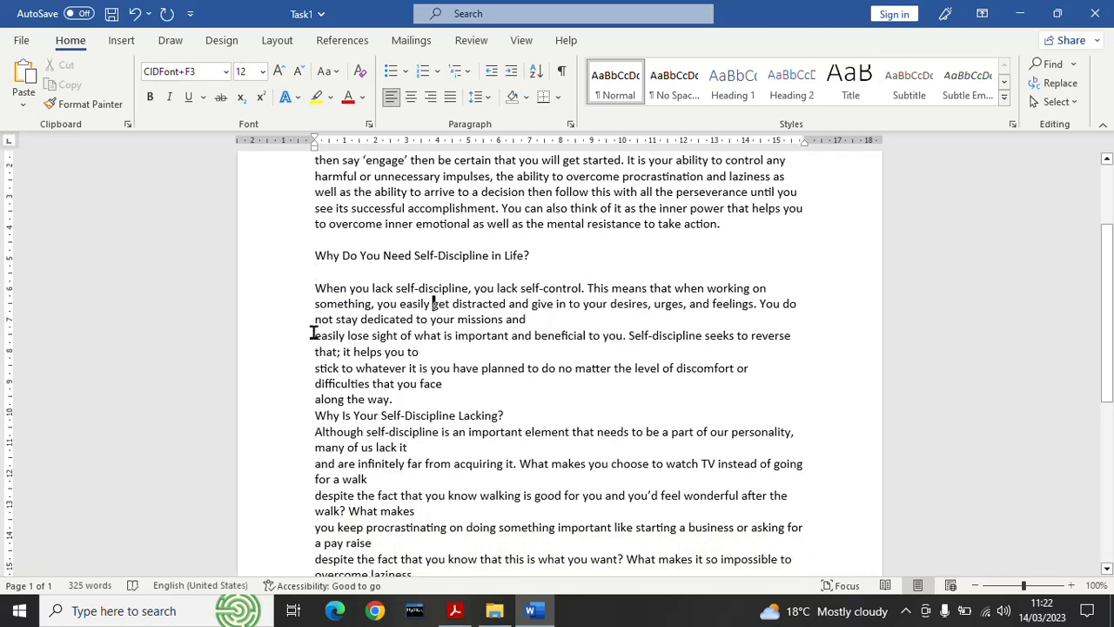
pyautogui.click(316, 335)
pyautogui.press('BackSpace')
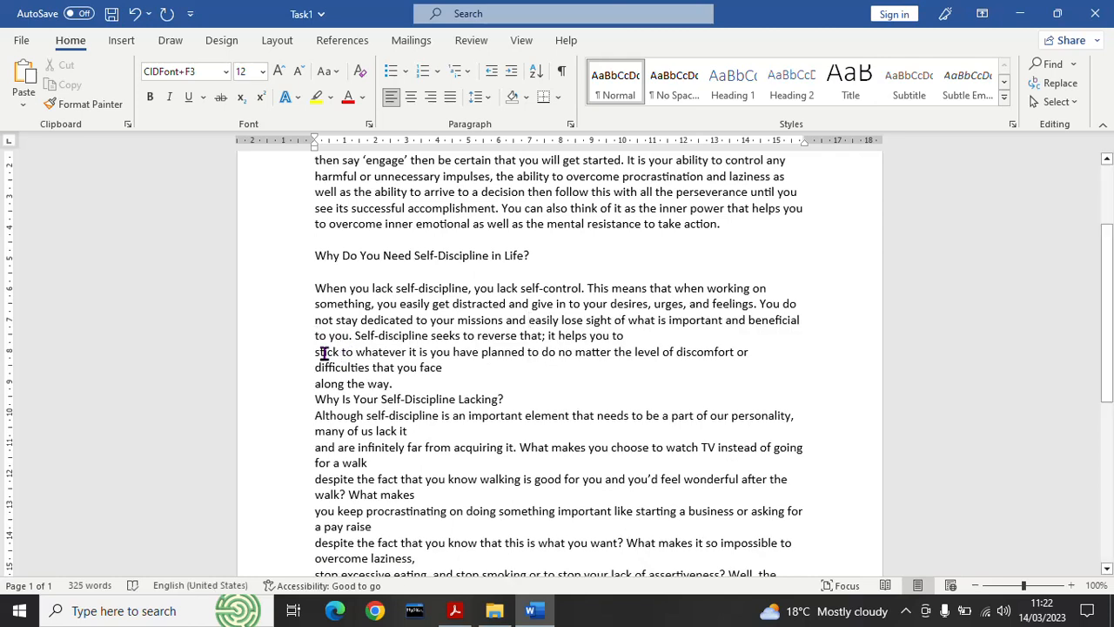
pyautogui.click(315, 352)
pyautogui.press('BackSpace')
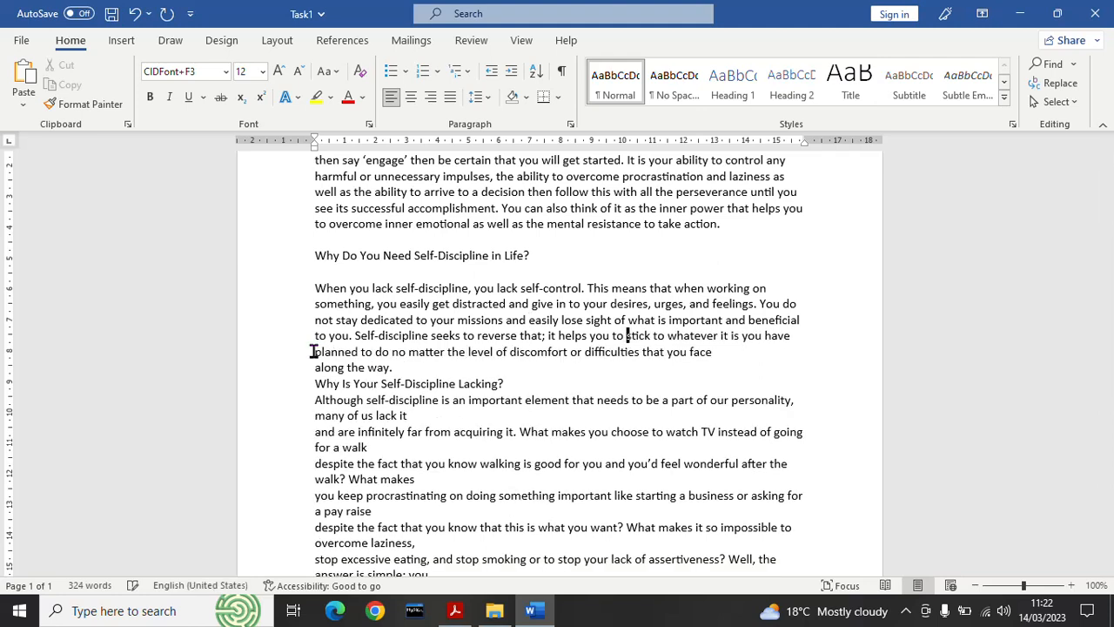
pyautogui.click(315, 369)
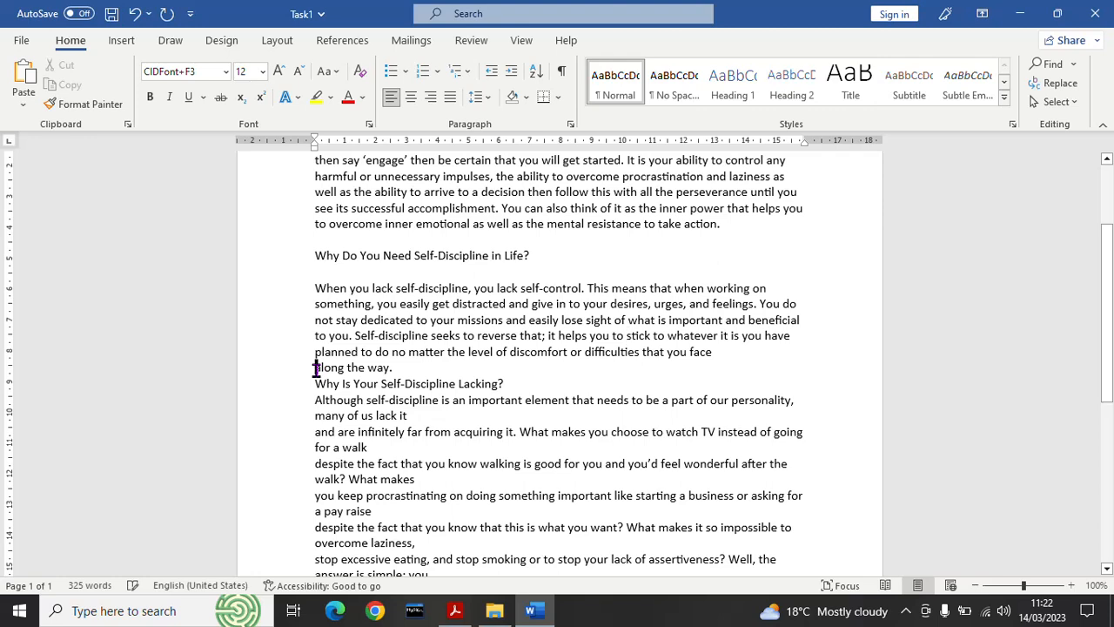
pyautogui.press('BackSpace')
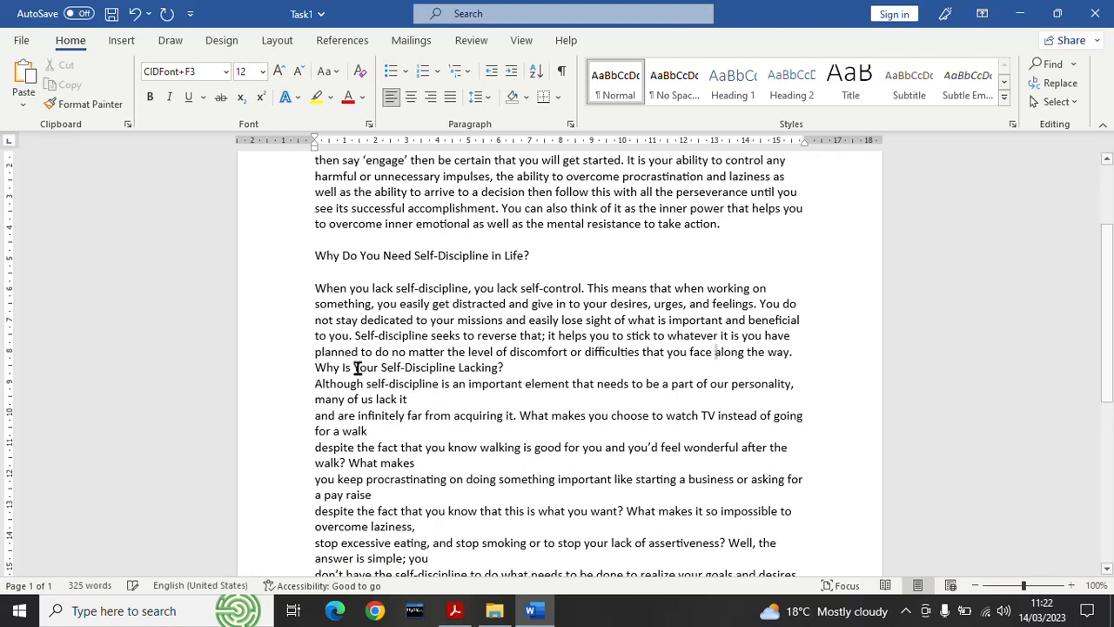
# Insert a blank line after the second paragraph and another after the "Why Is Your Self-Discipline Lacking?" title
pyautogui.click(799, 354)
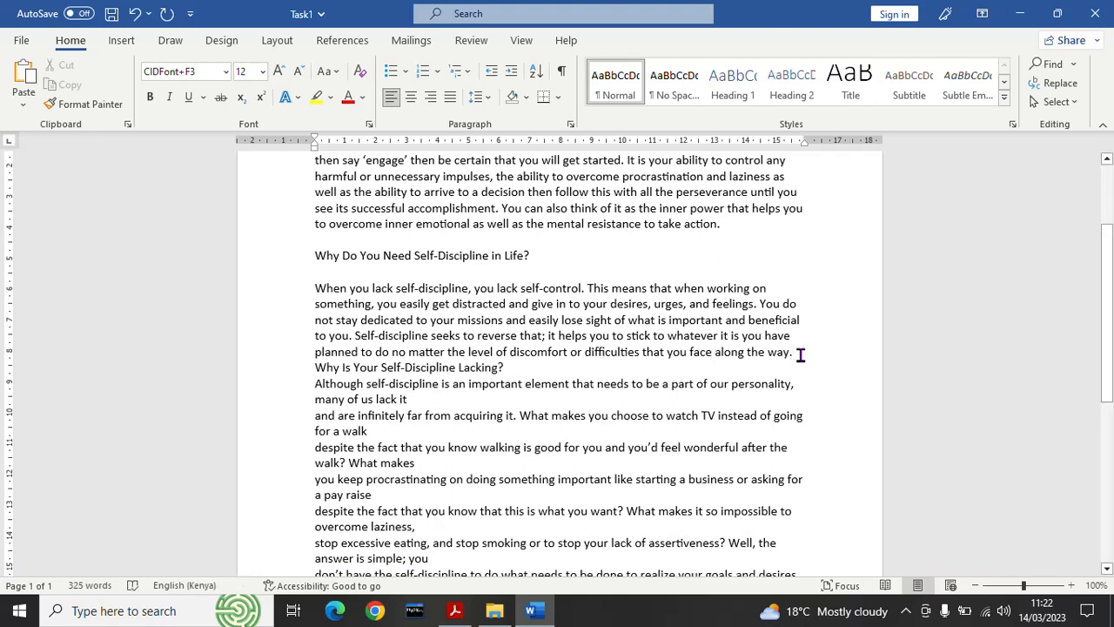
pyautogui.press('Return')
pyautogui.click(522, 380)
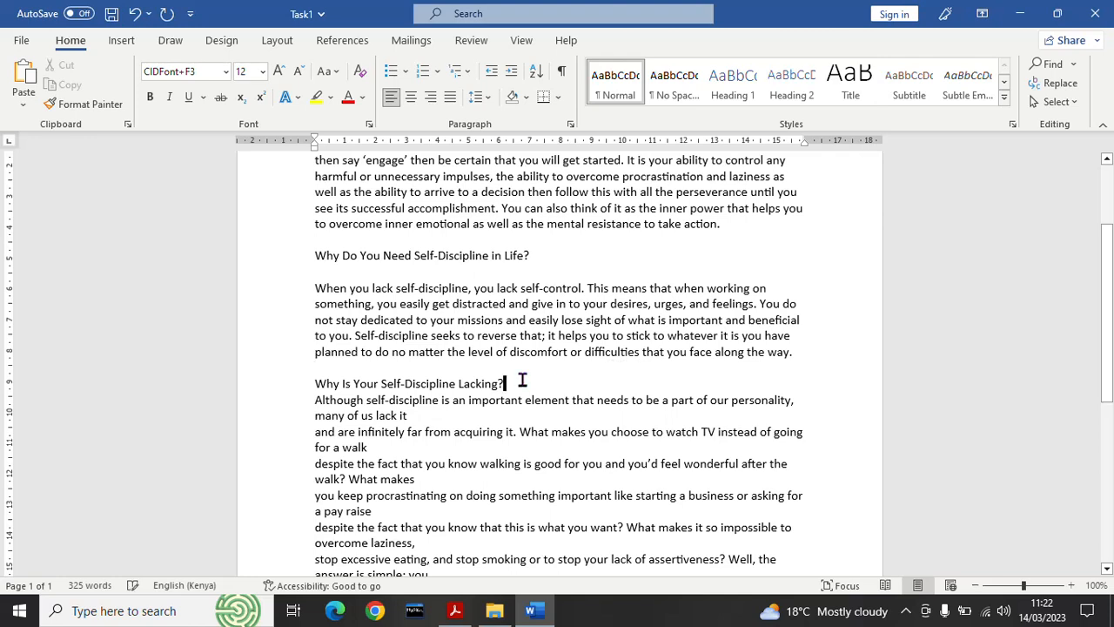
pyautogui.press('Return')
# Remove the stray line breaks under "Why Is Your Self-Discipline Lacking?" to join its lines into a paragraph, keeping a space between "walk" and "despite"
pyautogui.click(313, 447)
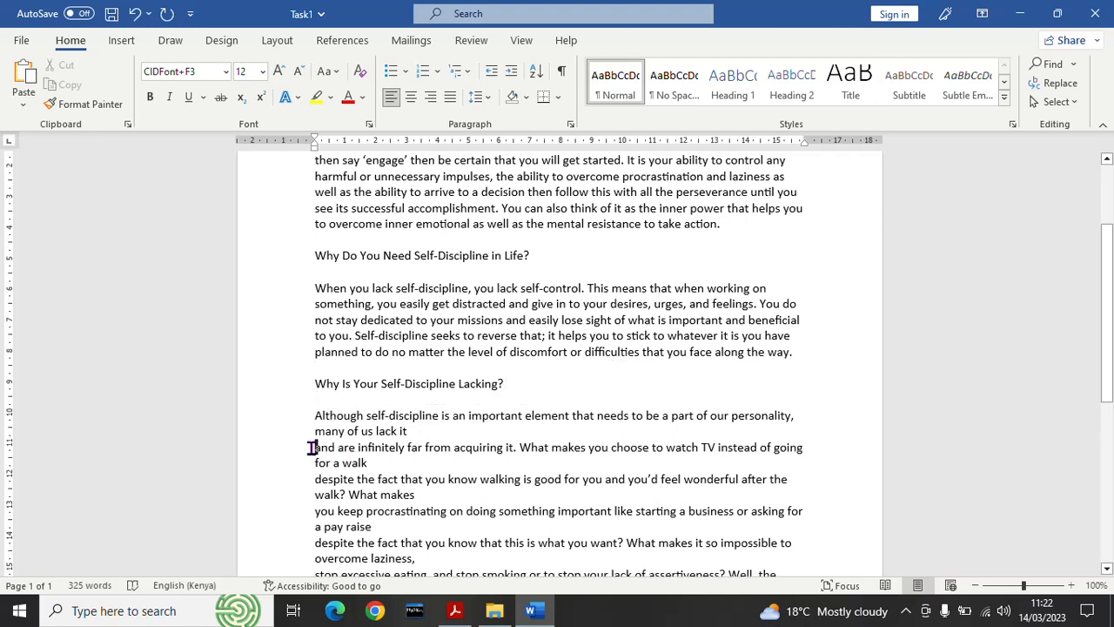
pyautogui.press('BackSpace')
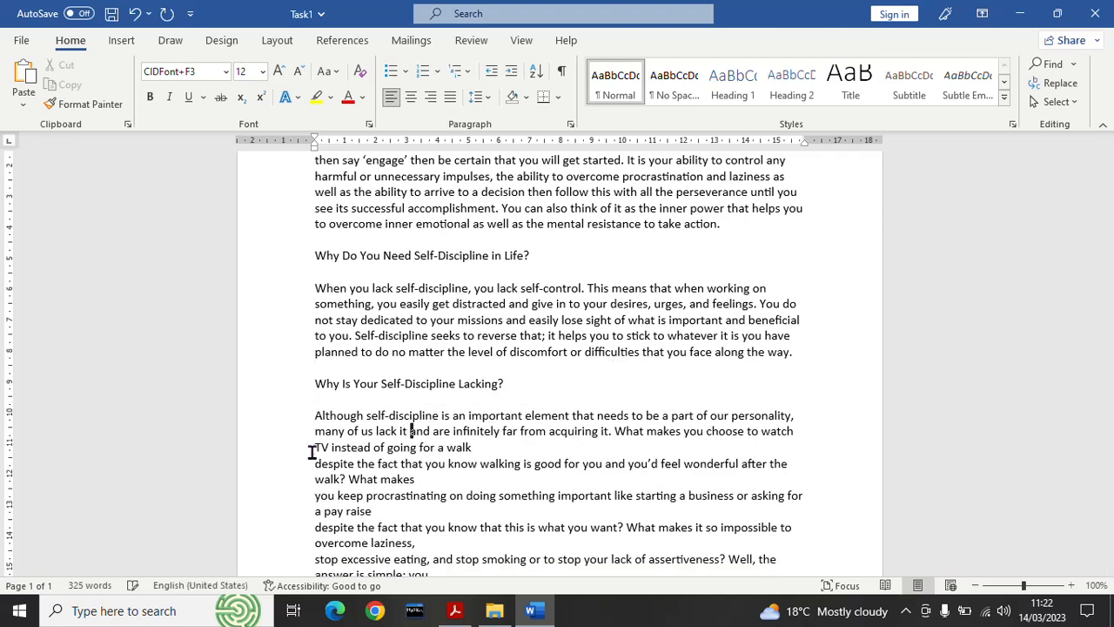
pyautogui.click(312, 460)
pyautogui.press('BackSpace')
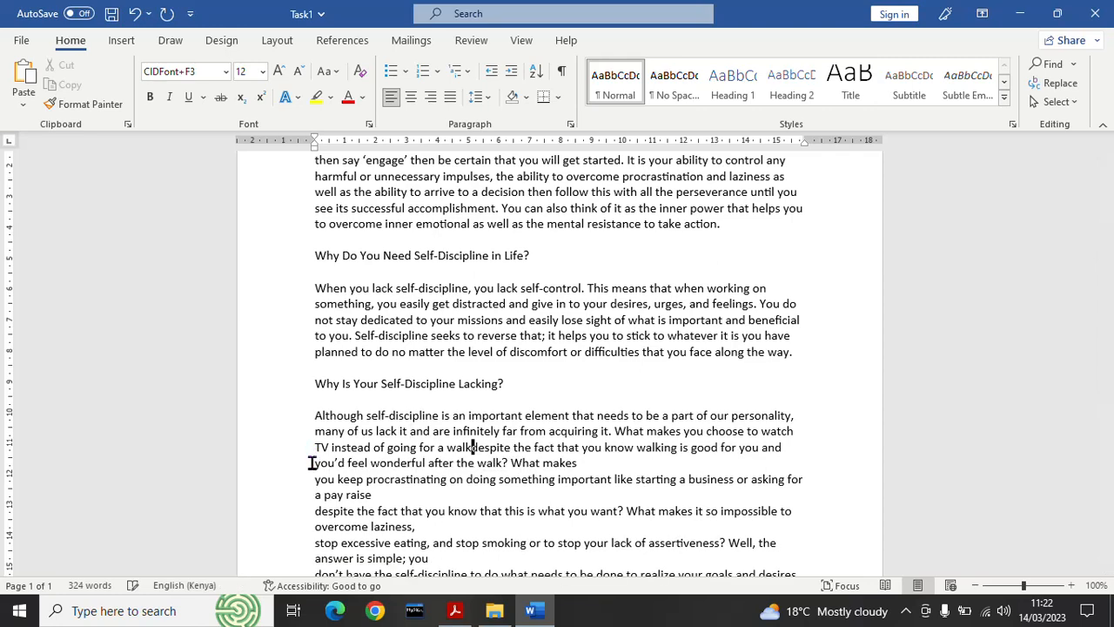
pyautogui.click(315, 479)
pyautogui.click(315, 479)
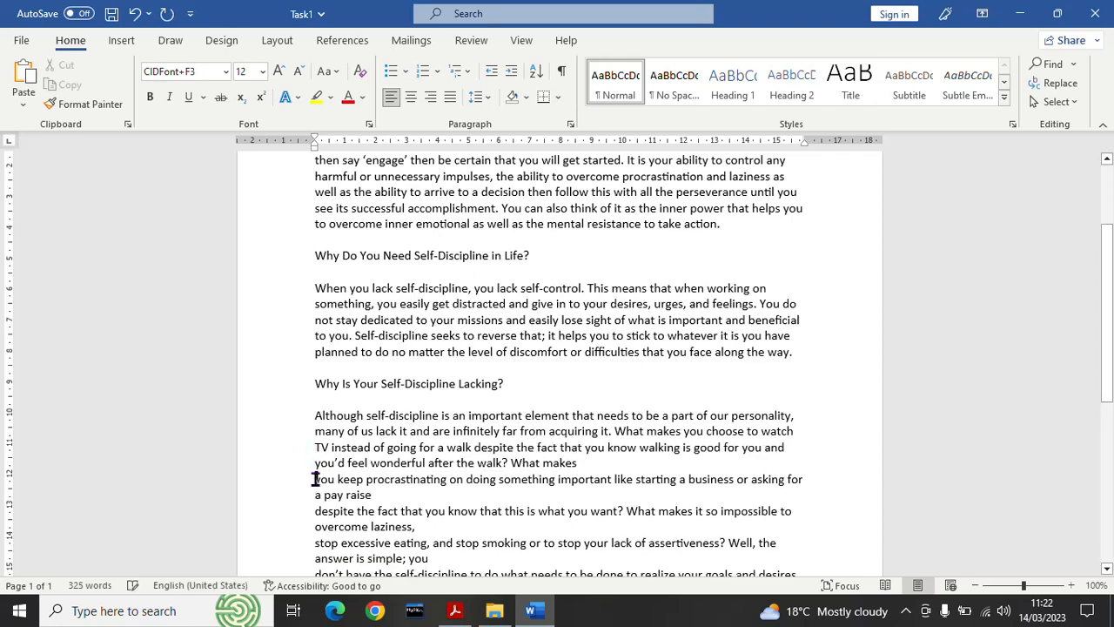
pyautogui.press('BackSpace')
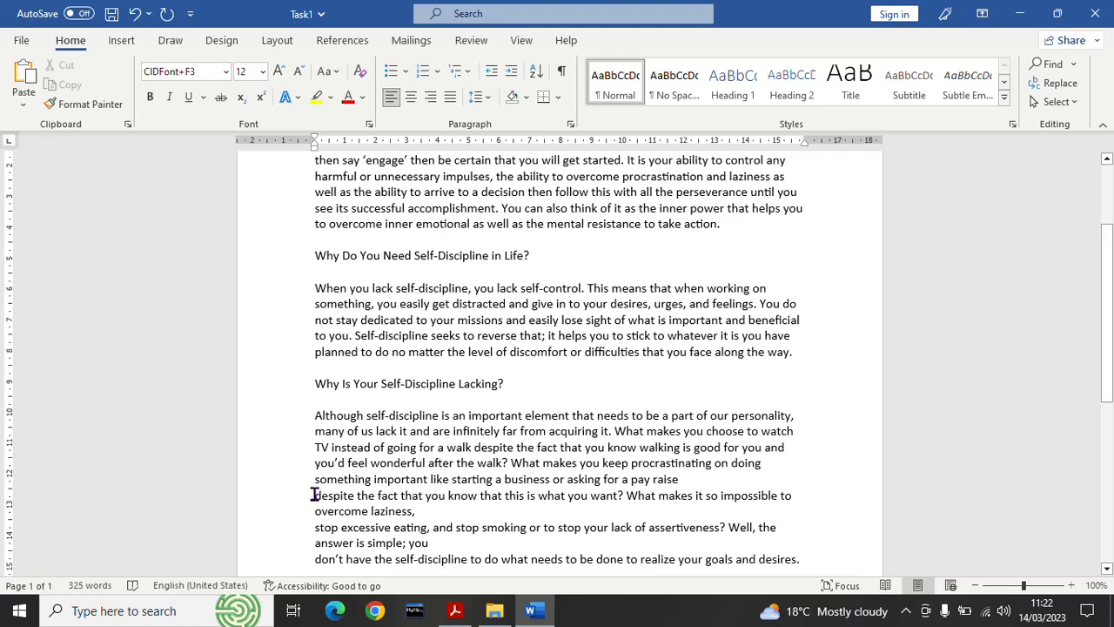
pyautogui.click(315, 496)
pyautogui.press('BackSpace')
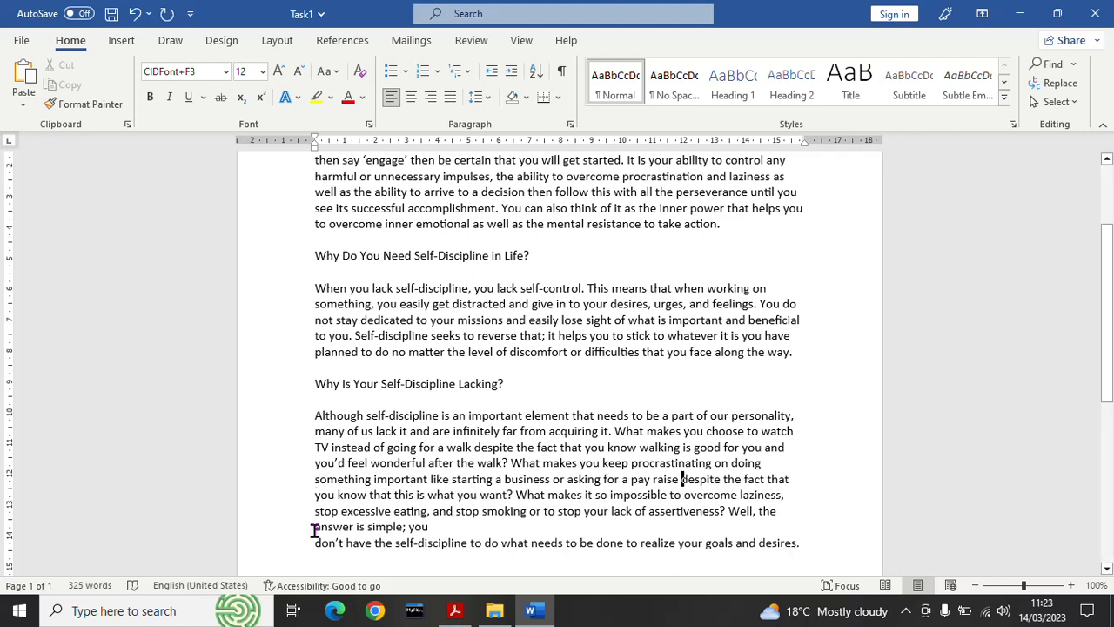
pyautogui.click(315, 526)
pyautogui.press('BackSpace')
pyautogui.click(315, 542)
pyautogui.press('BackSpace')
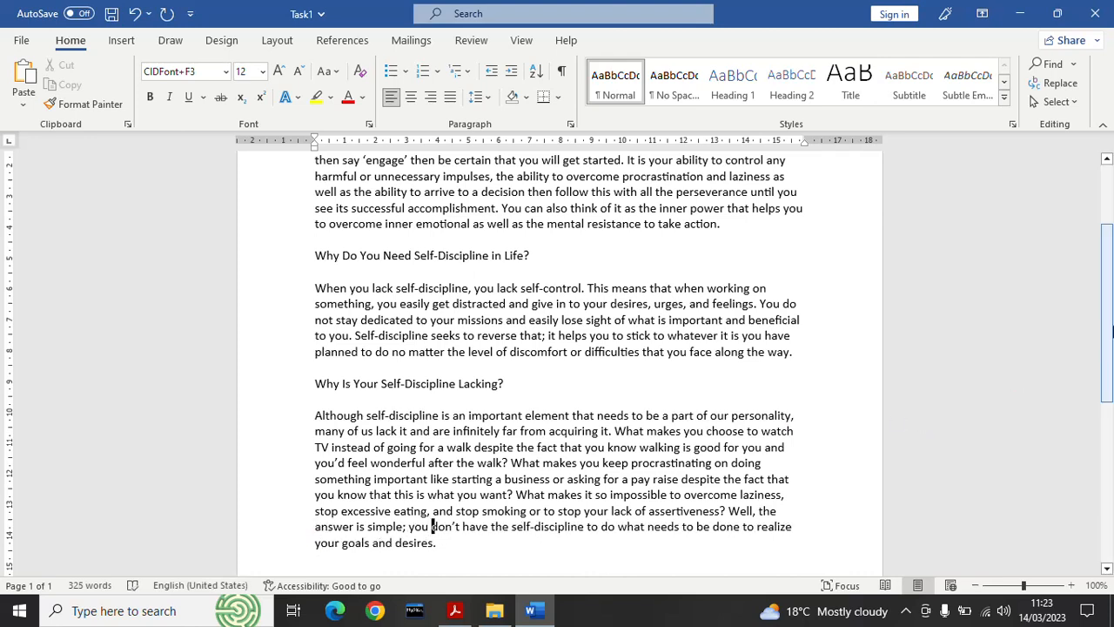
# Review the repaired text from its beginning and save the Task1 document
pyautogui.moveTo(1110, 329); pyautogui.dragTo(1110, 235)
pyautogui.moveTo(1110, 275)
pyautogui.mouseDown()
pyautogui.moveTo(1110, 368)
pyautogui.moveTo(1110, 270)
pyautogui.mouseUp()
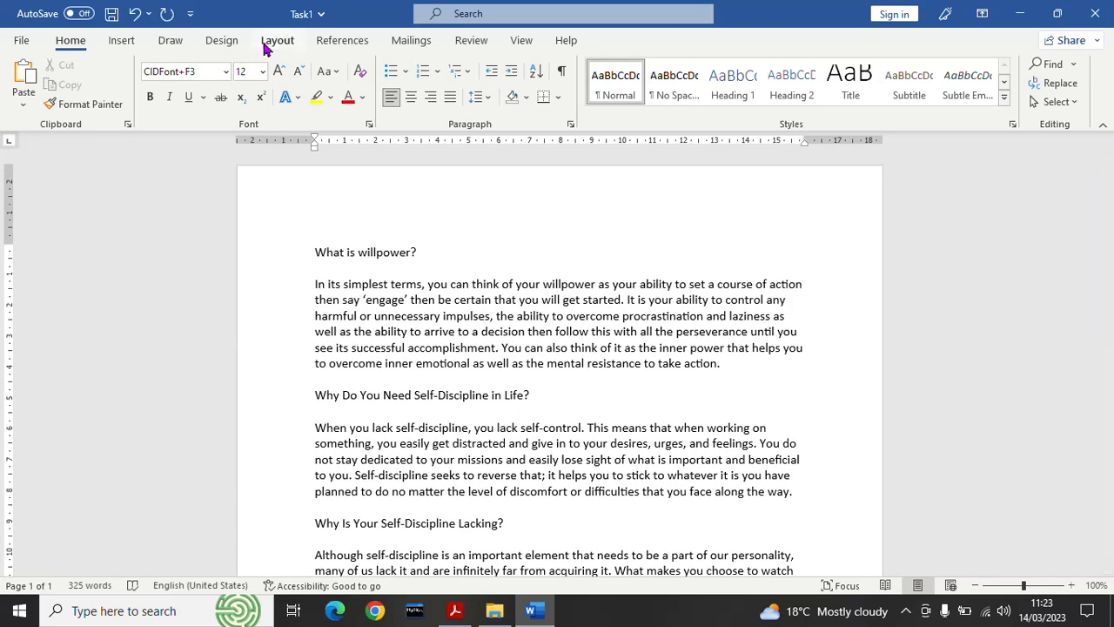
pyautogui.click(113, 19)
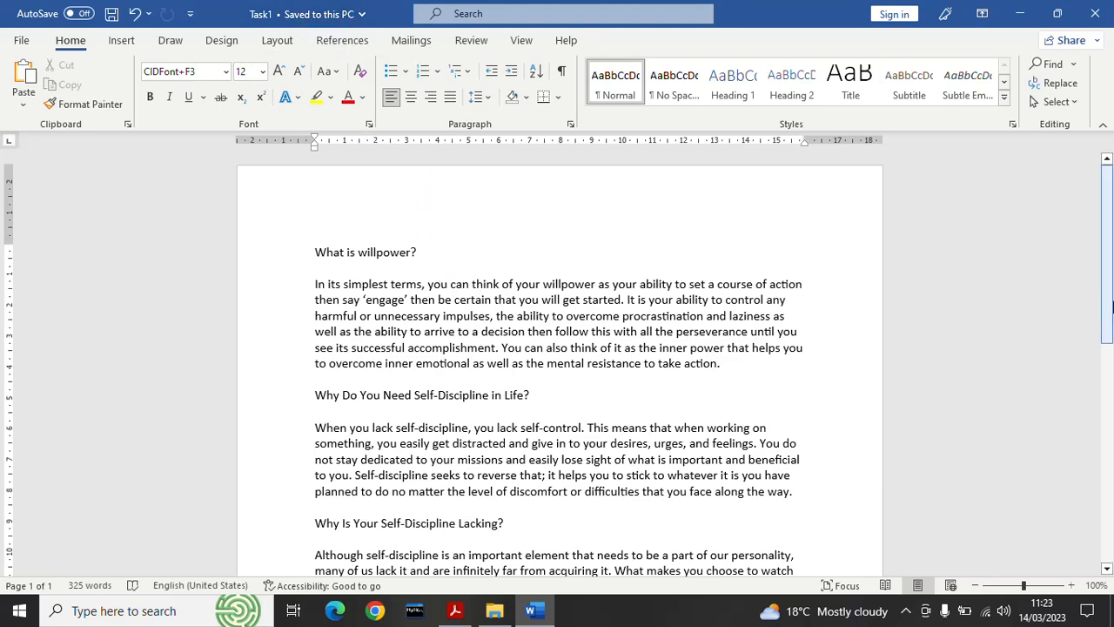
# Switch to the PDF and read the list of formatting instructions for the Task 1 text
pyautogui.moveTo(1107, 305); pyautogui.dragTo(1111, 415)
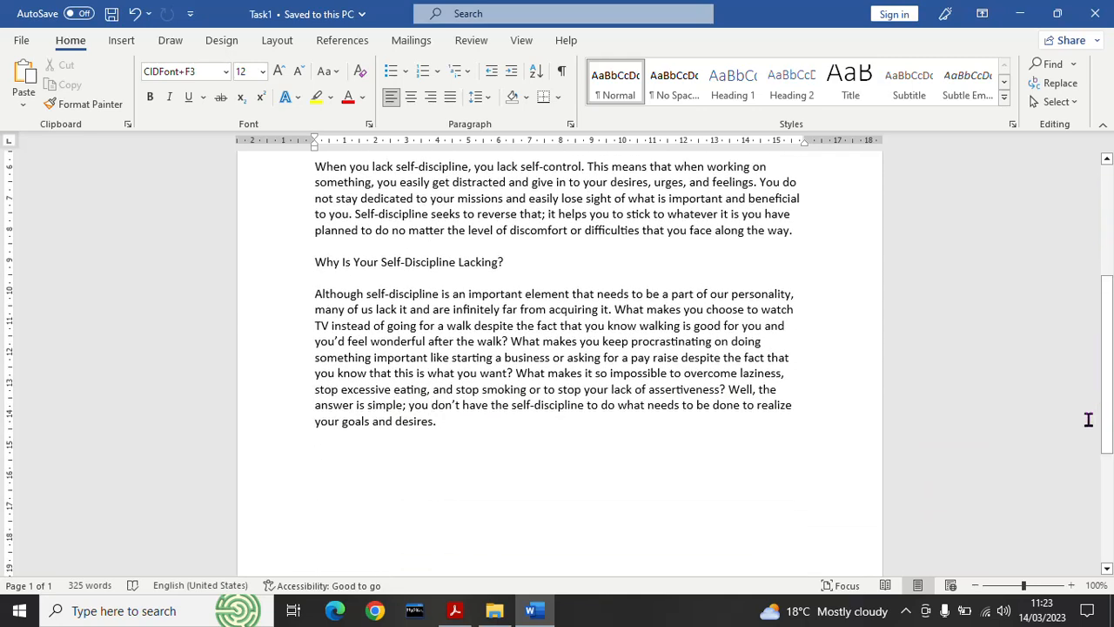
pyautogui.click(906, 611)
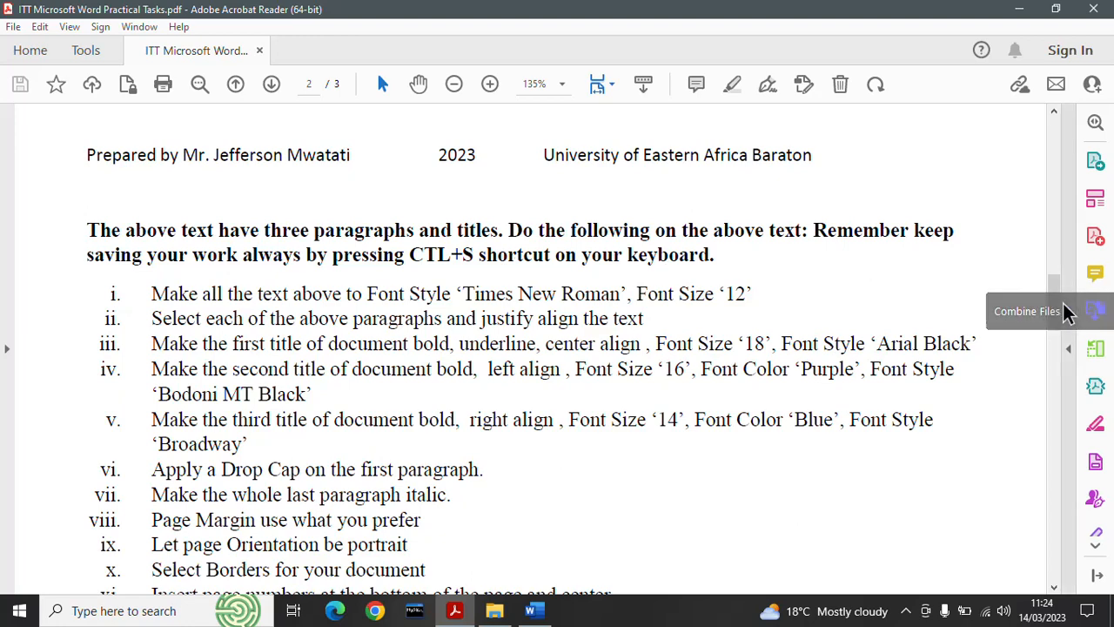
pyautogui.scroll(-3, 1061, 311)
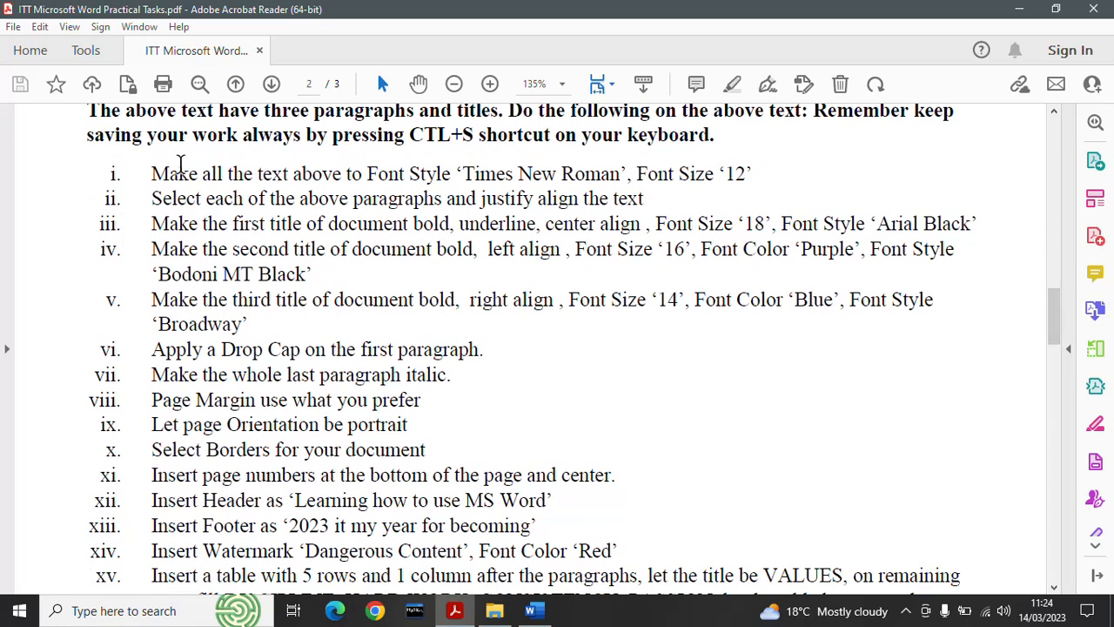
pyautogui.click(471, 344)
# Switch back to Word and set all the text in Task1 to Times New Roman, font size 12
pyautogui.click(534, 610)
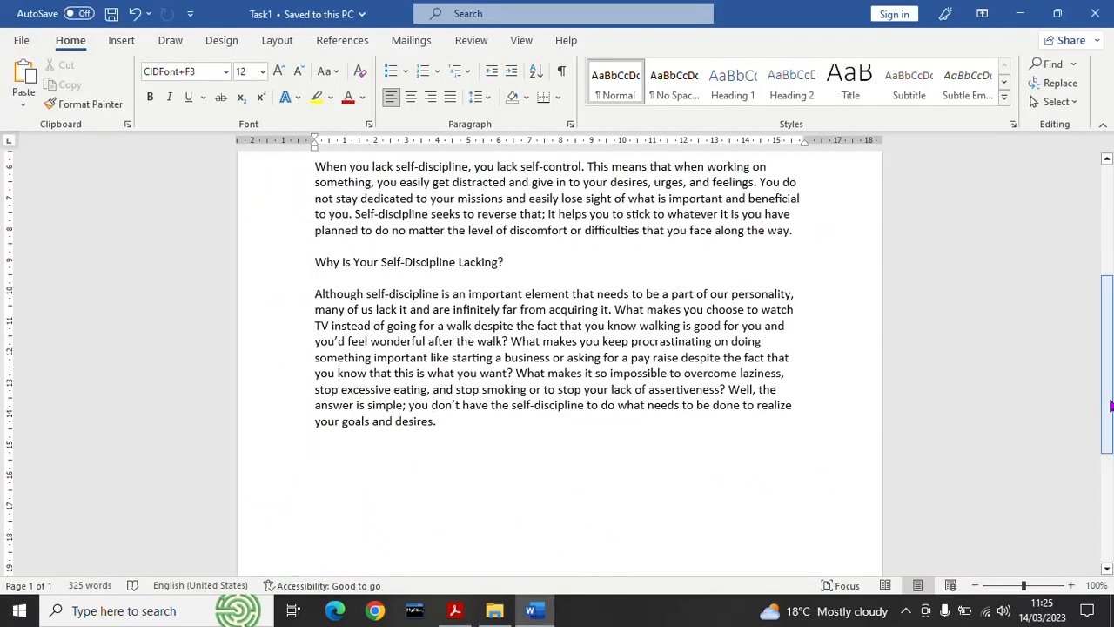
pyautogui.moveTo(1110, 402)
pyautogui.mouseDown()
pyautogui.moveTo(1110, 286)
pyautogui.moveTo(1111, 422)
pyautogui.mouseUp()
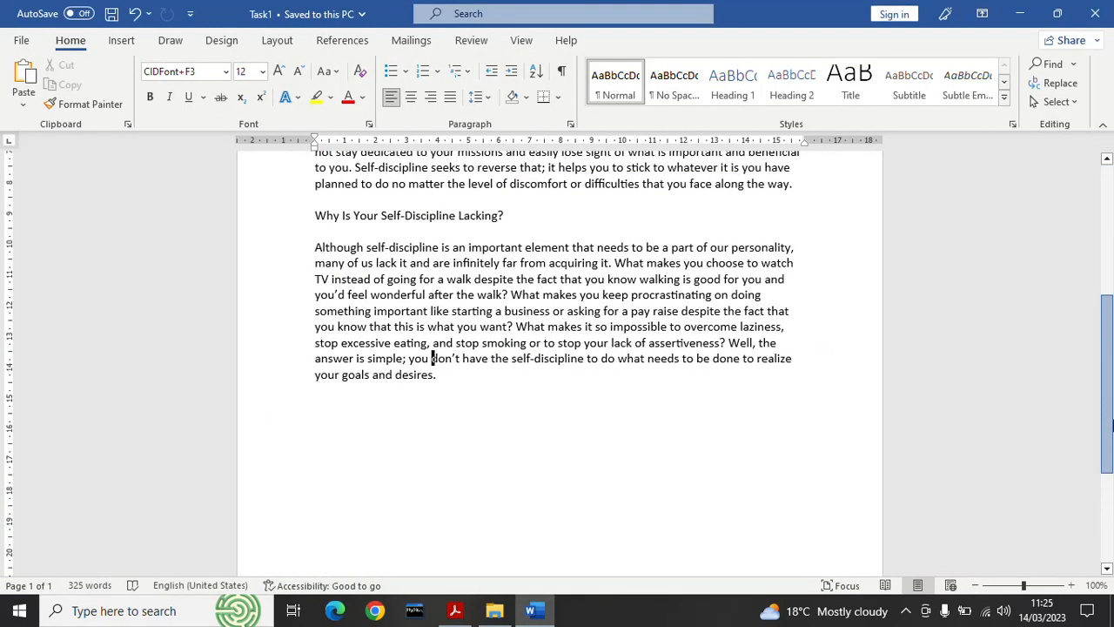
pyautogui.click(513, 357)
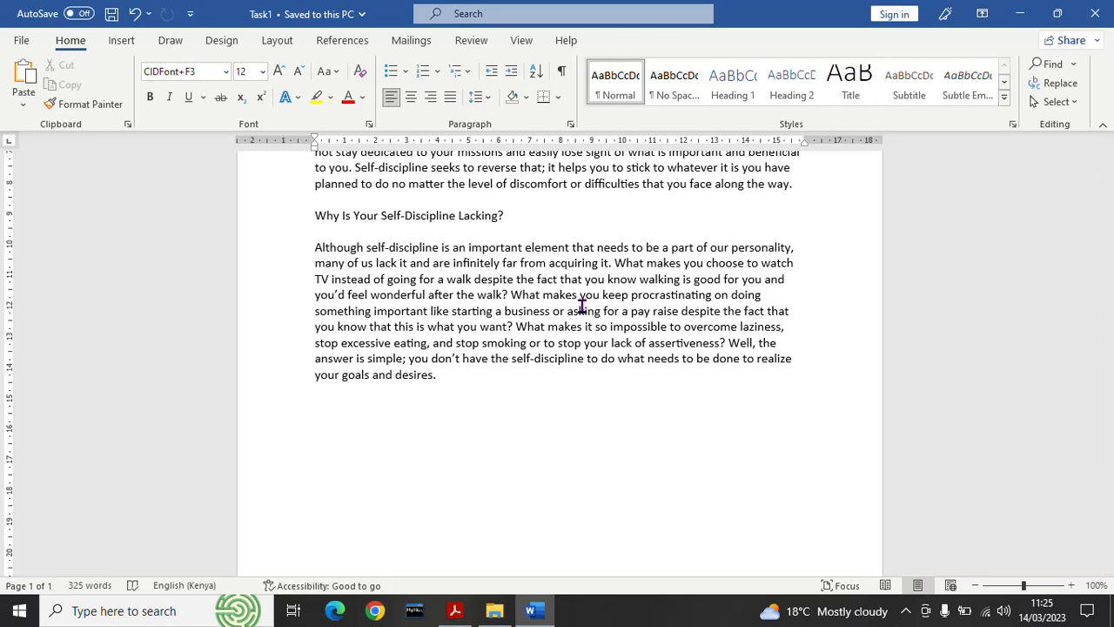
pyautogui.hotkey('ctrl', 'a')
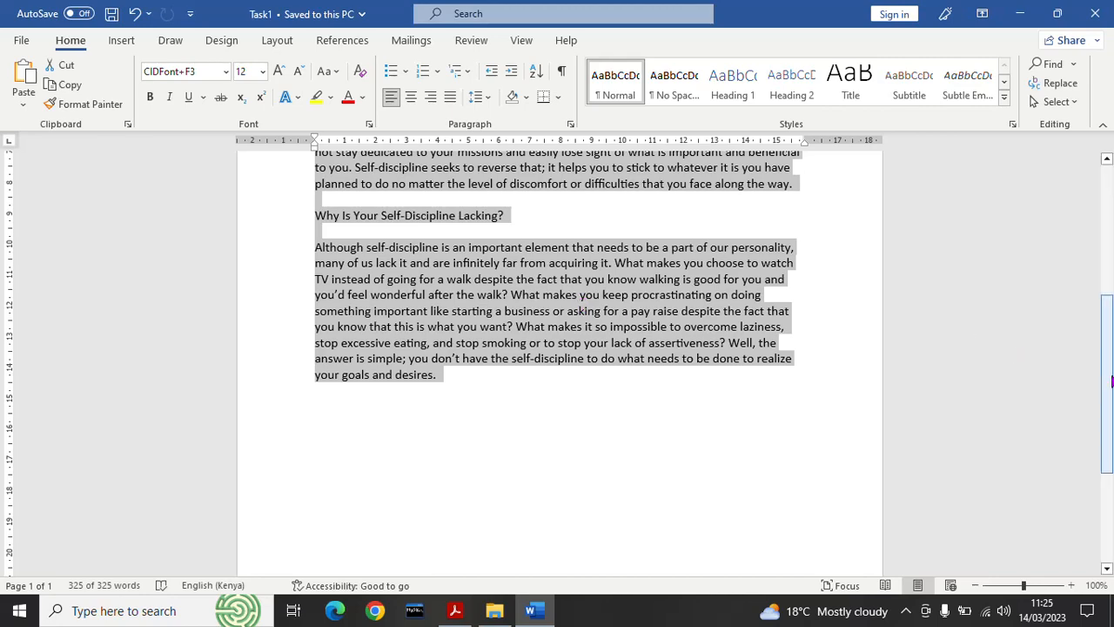
pyautogui.moveTo(1111, 377); pyautogui.dragTo(1111, 253)
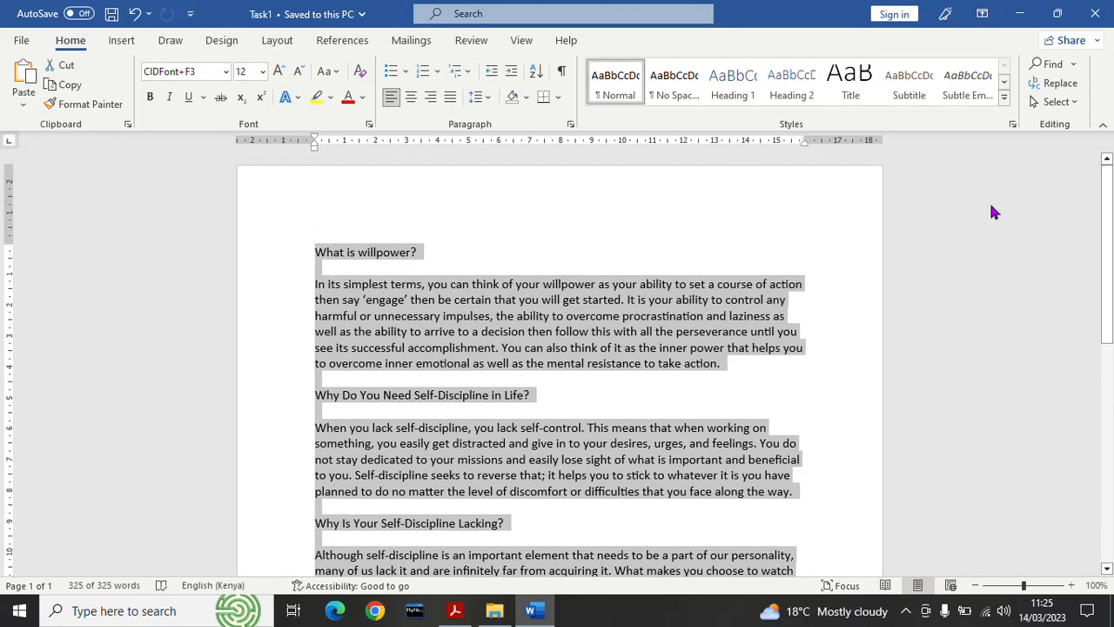
pyautogui.click(226, 74)
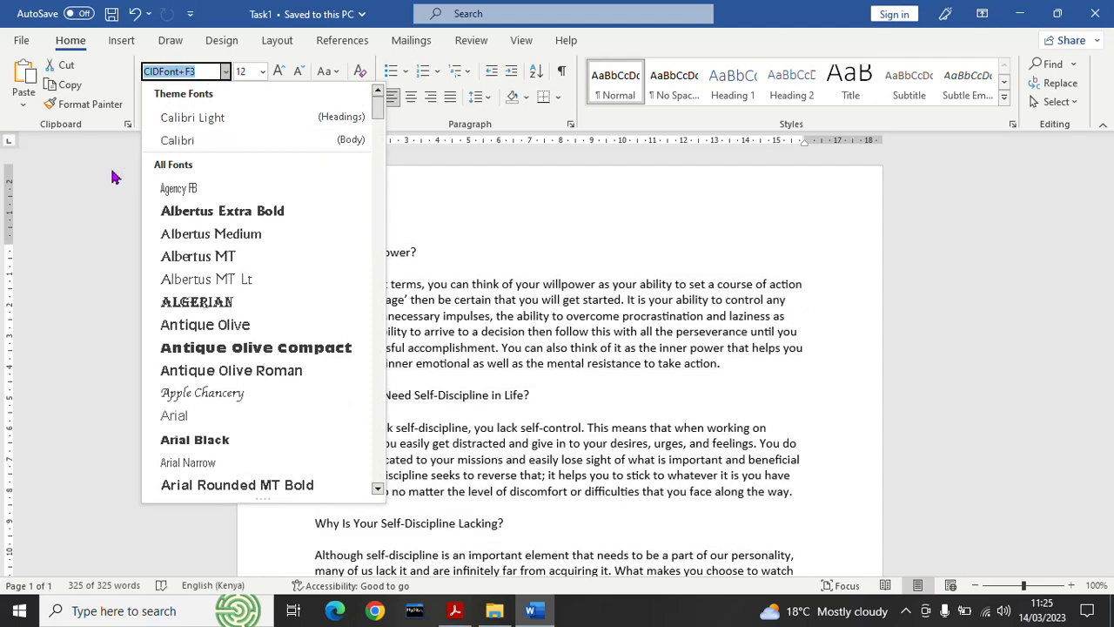
pyautogui.click(87, 215)
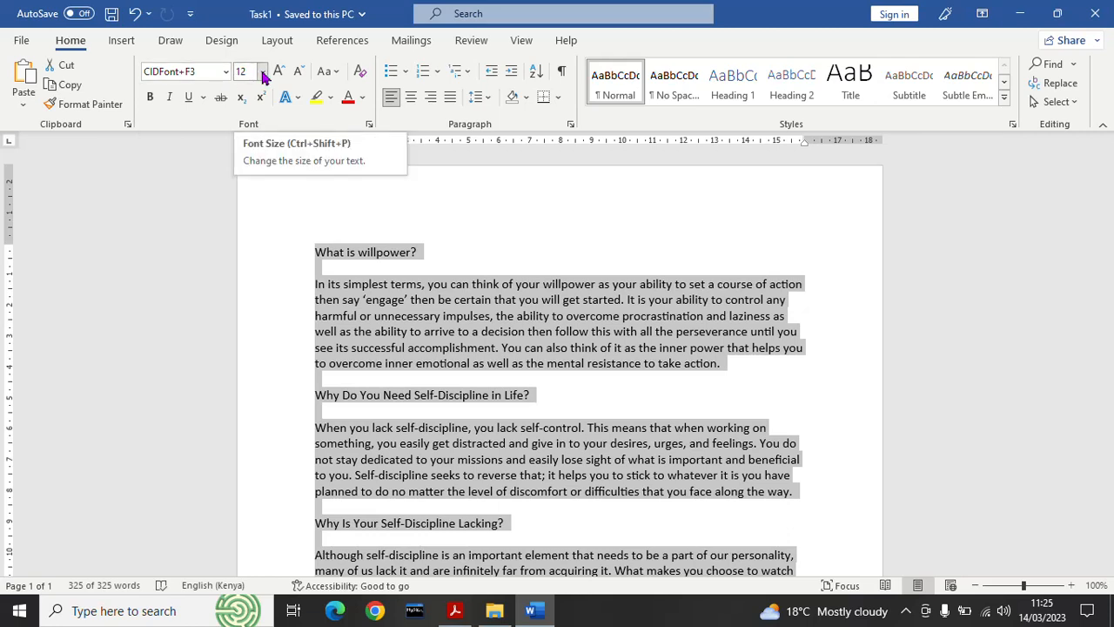
pyautogui.click(225, 73)
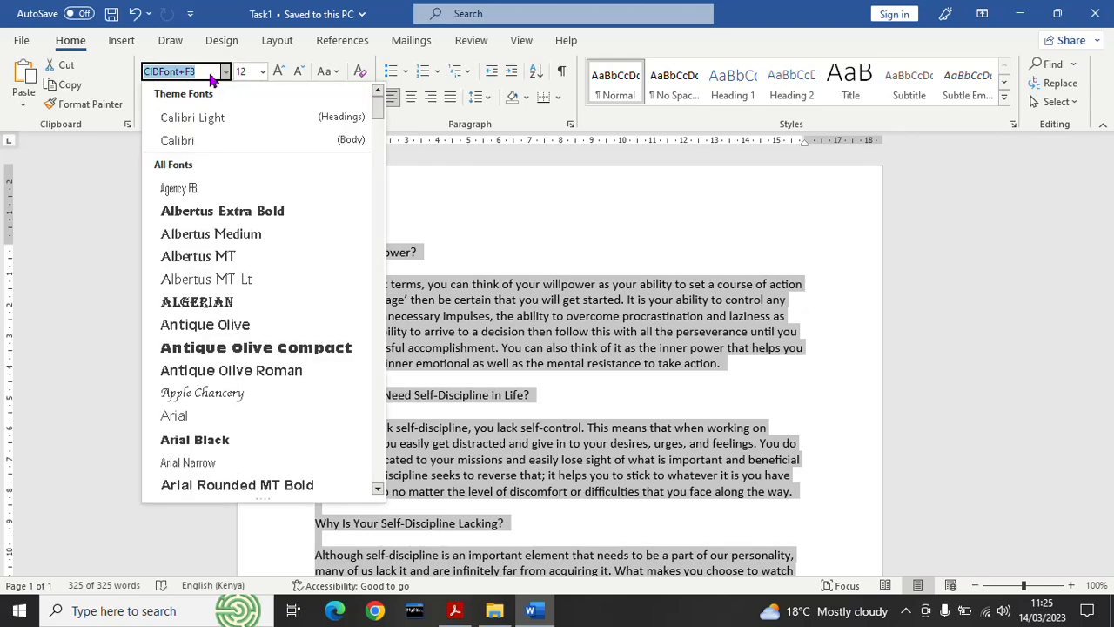
pyautogui.write('Times')
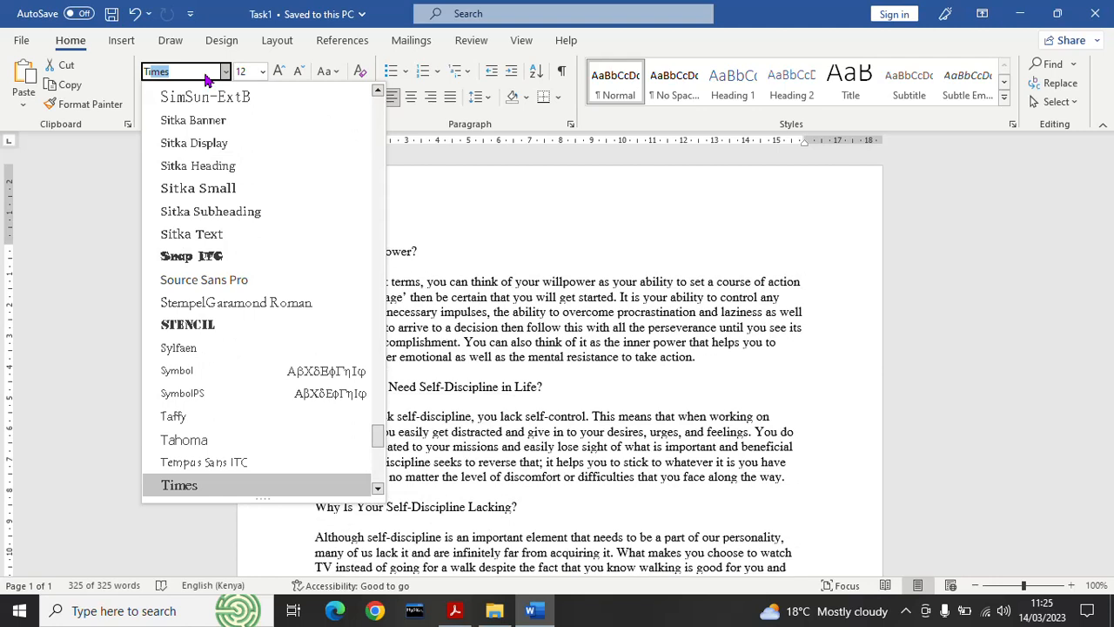
pyautogui.write('me')
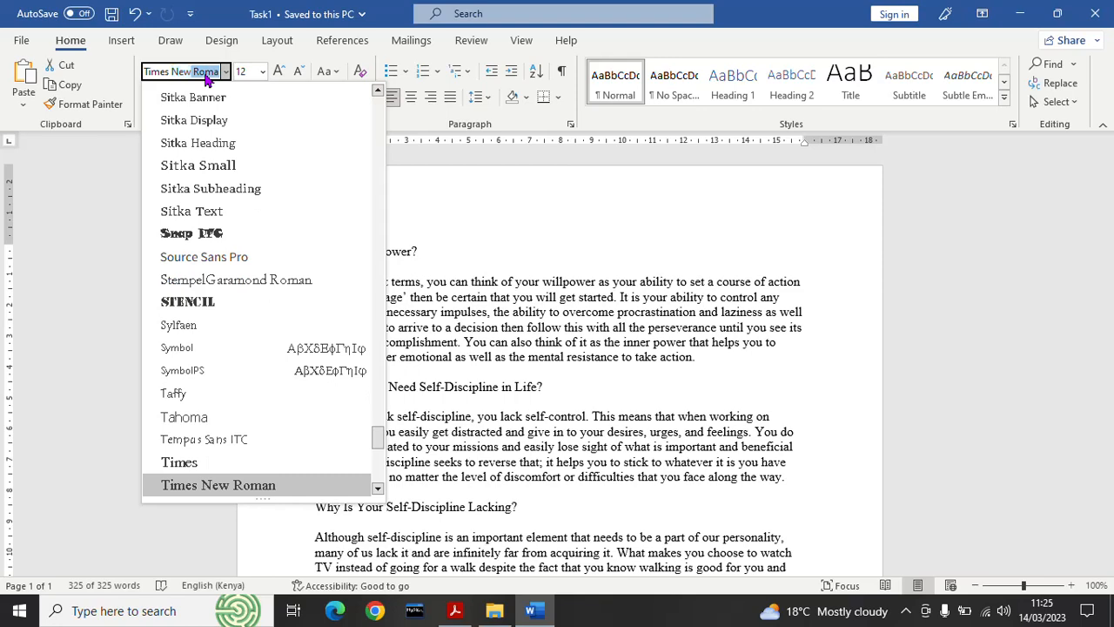
pyautogui.click(195, 485)
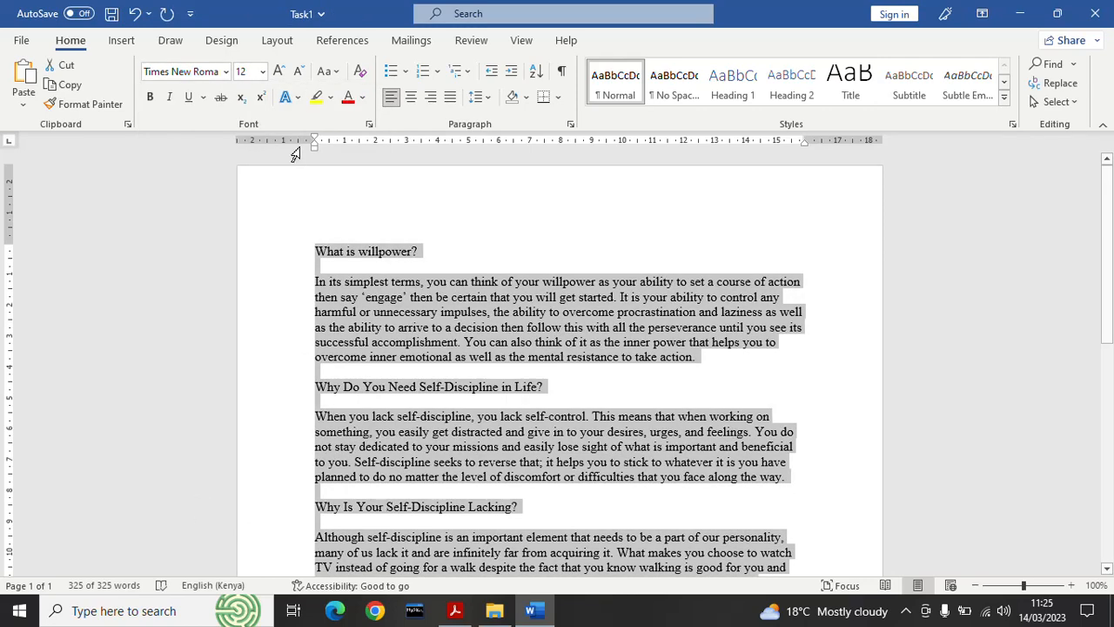
pyautogui.click(263, 73)
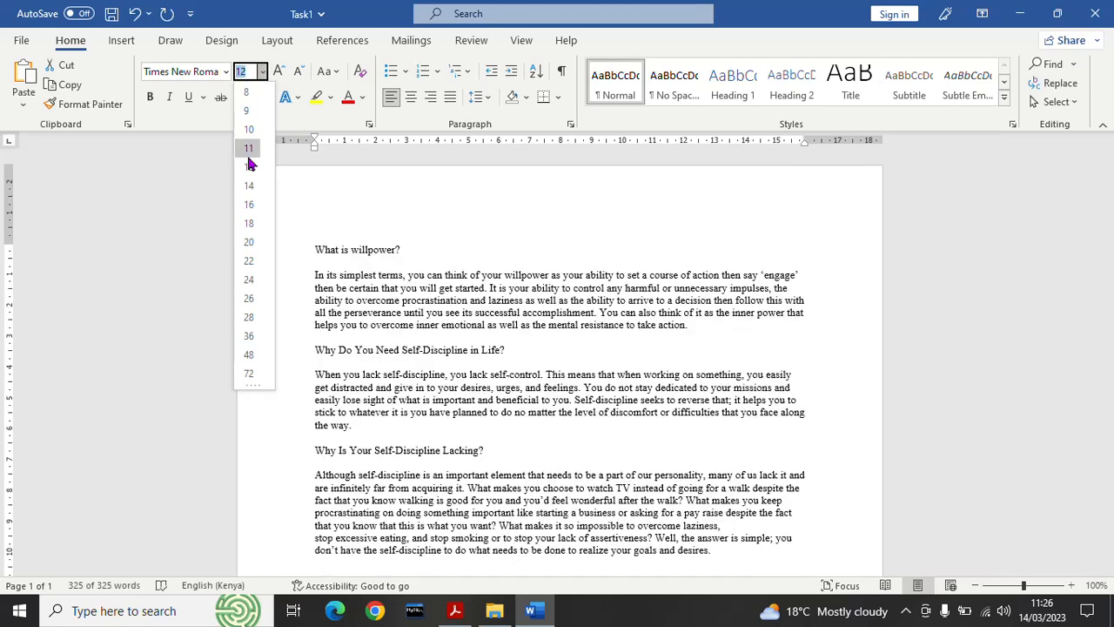
pyautogui.click(252, 174)
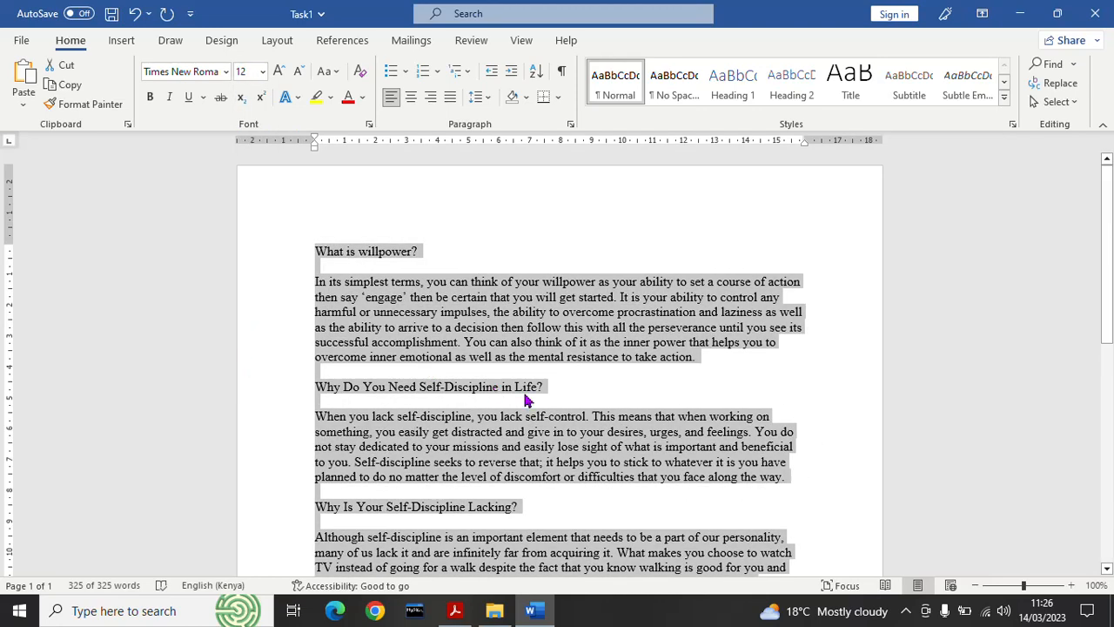
# Check the PDF's alignment instruction, return to Word and justify all the text in Task1
pyautogui.click(850, 435)
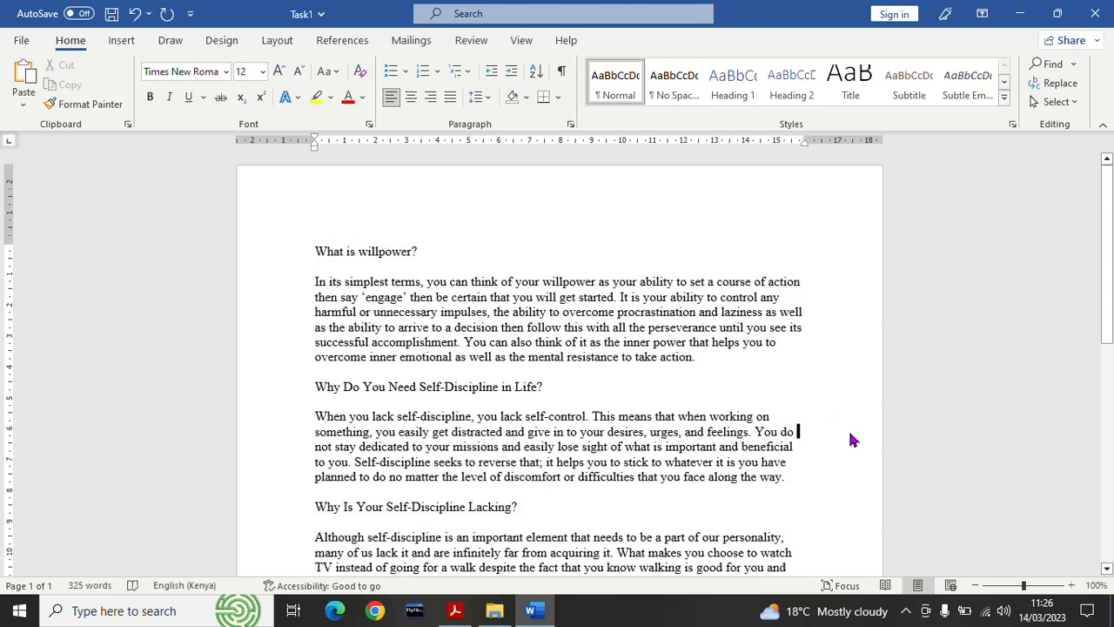
pyautogui.click(454, 610)
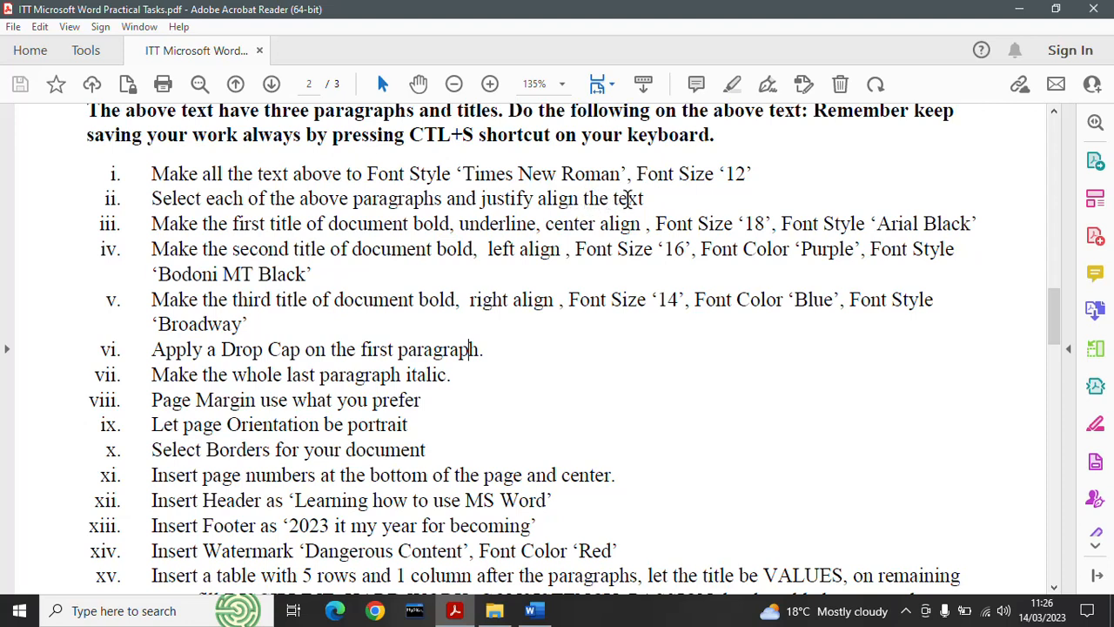
pyautogui.click(533, 610)
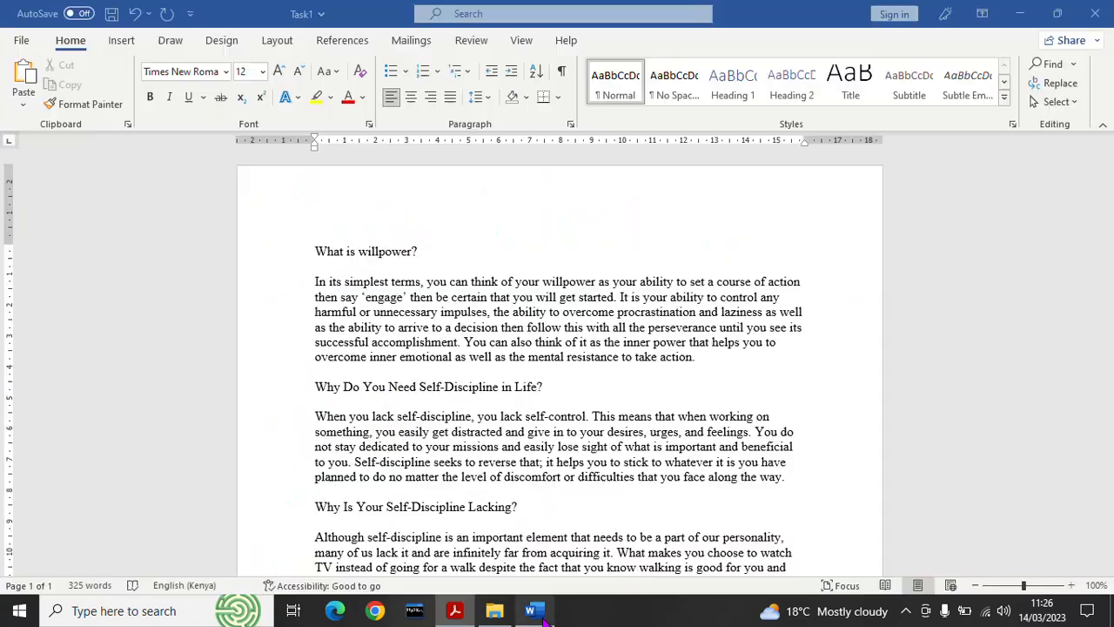
pyautogui.click(698, 357)
pyautogui.moveTo(685, 354); pyautogui.dragTo(307, 286)
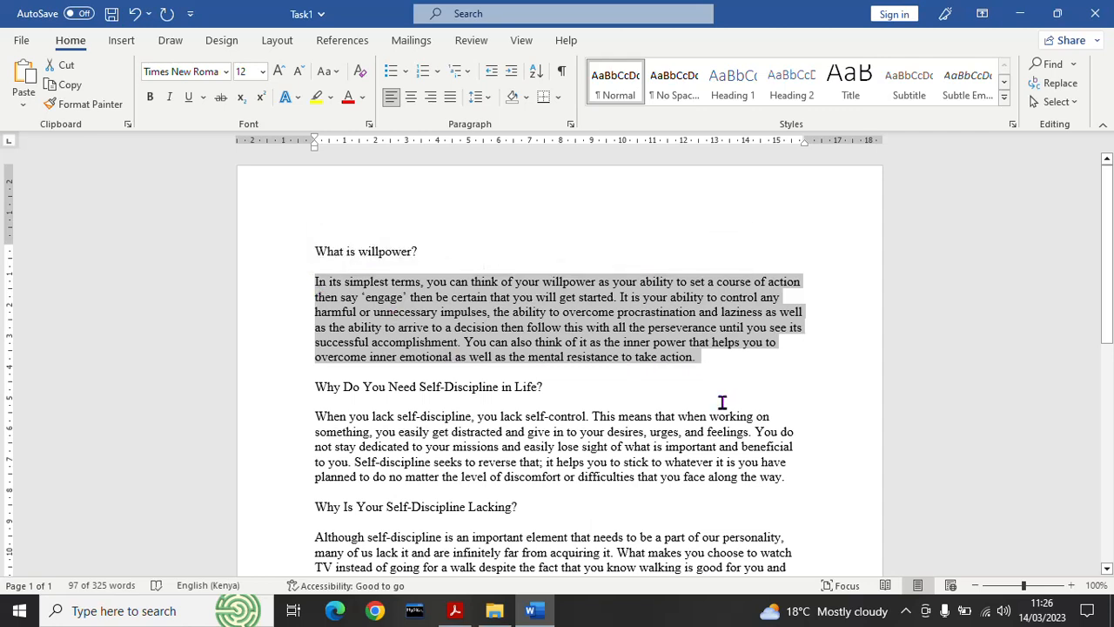
pyautogui.click(635, 362)
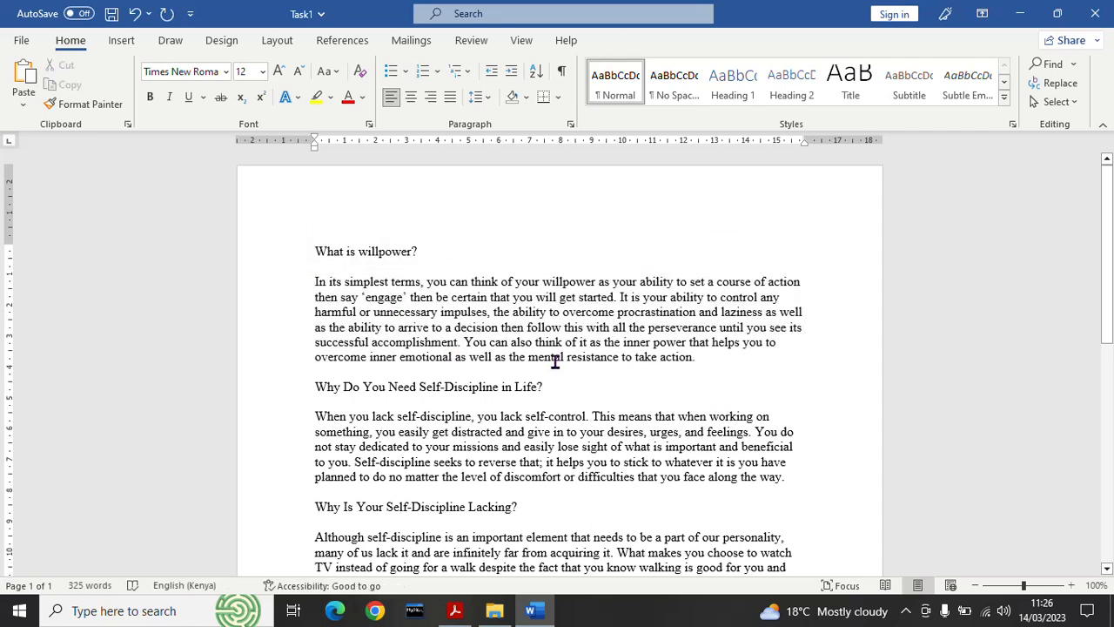
pyautogui.hotkey('ctrl', 'a')
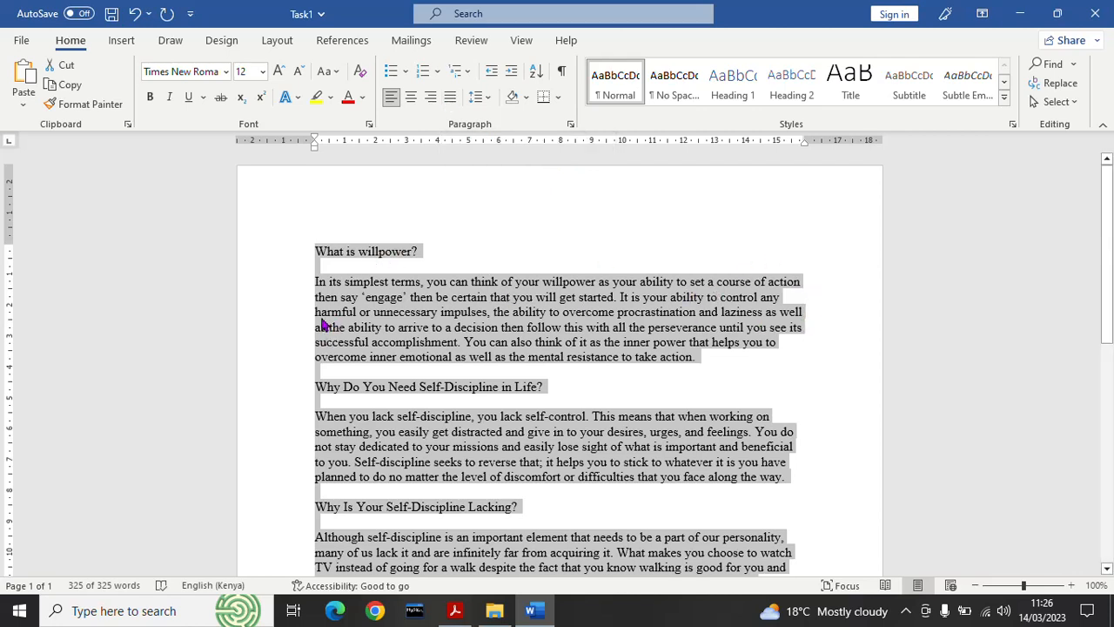
pyautogui.hotkey('ctrl', 'j')
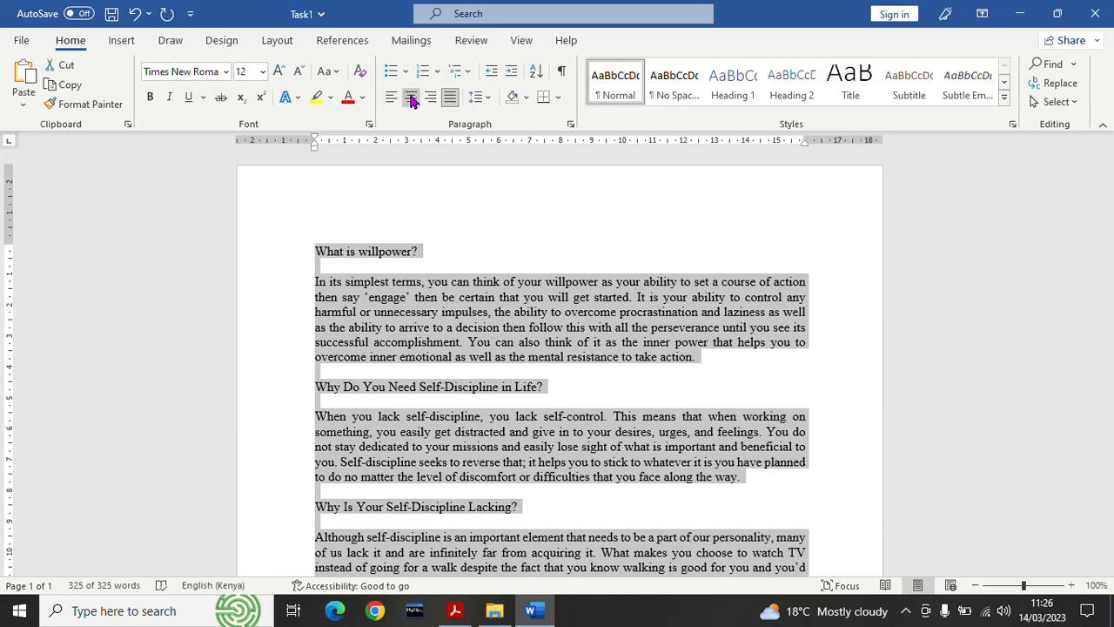
# Try center, right and left alignment on the whole text, and return it to justified alignment
pyautogui.click(411, 98)
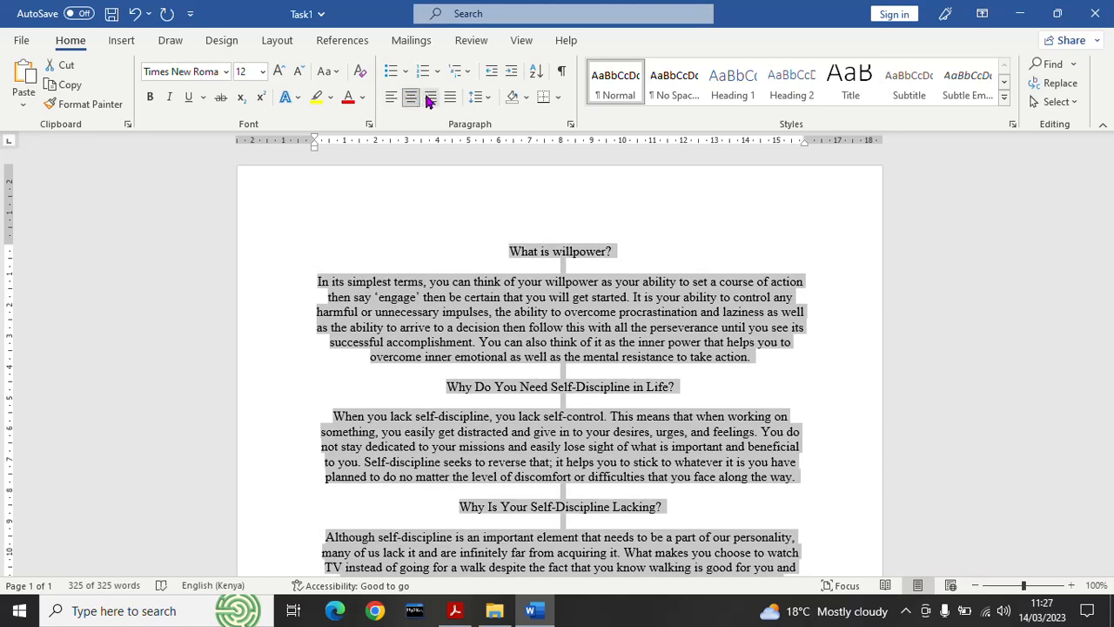
pyautogui.click(430, 97)
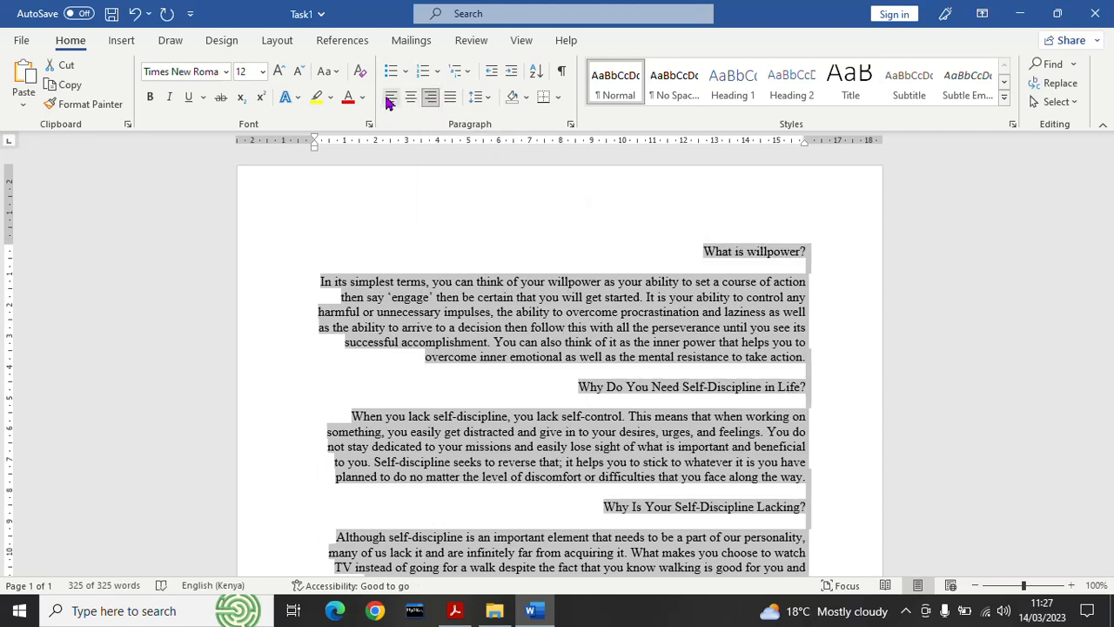
pyautogui.click(389, 99)
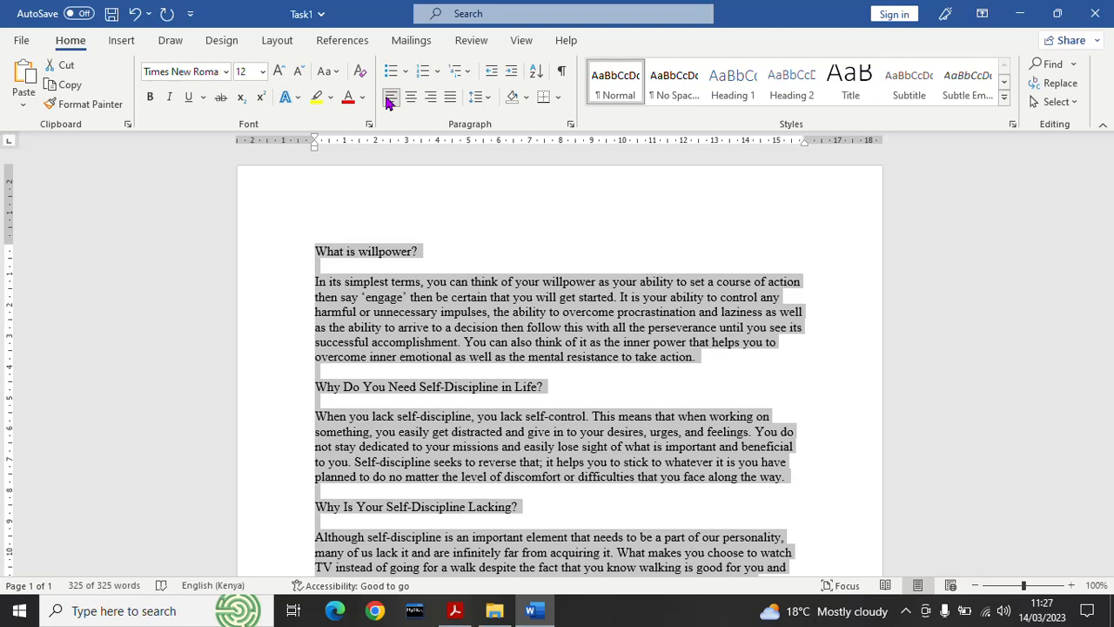
pyautogui.click(450, 98)
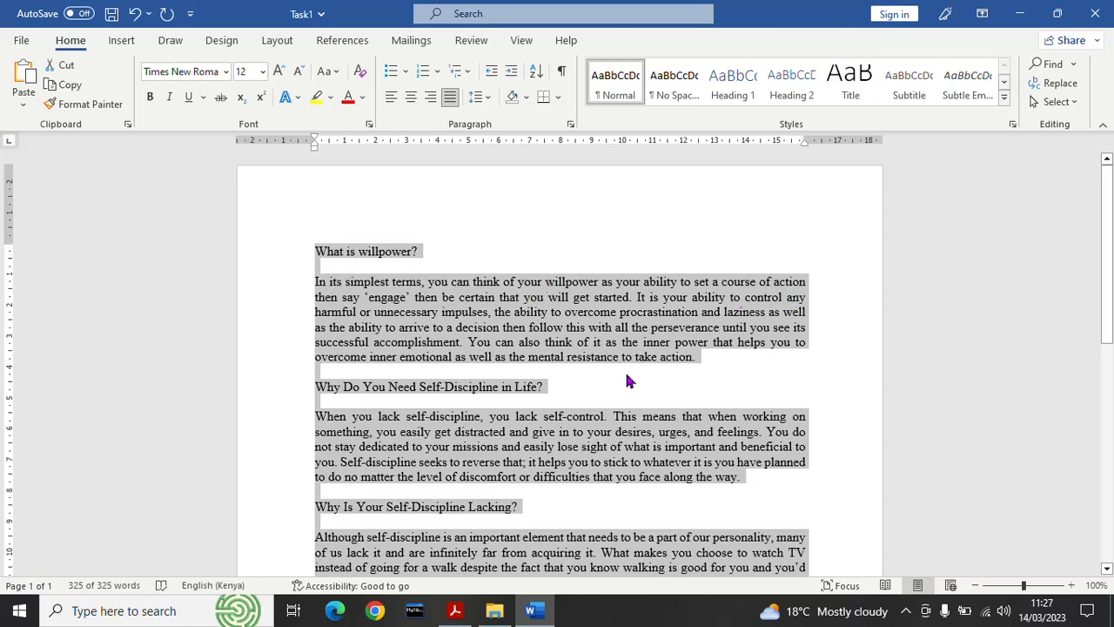
pyautogui.click(654, 391)
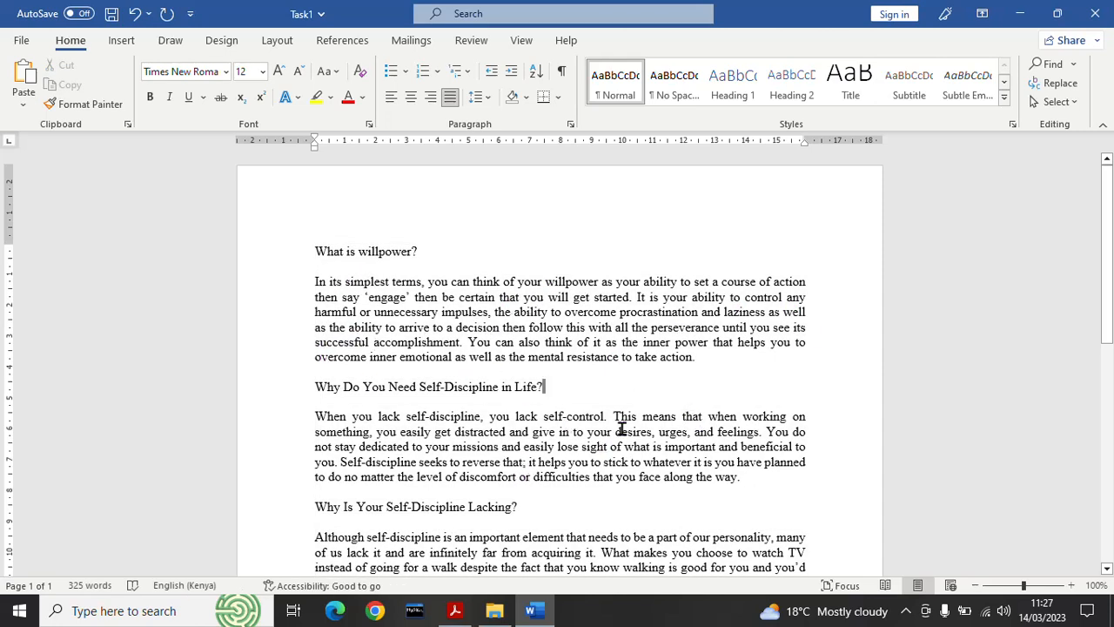
# Remove the line break before "stop excessive eating" in the last paragraph and save the document
pyautogui.moveTo(1111, 279); pyautogui.dragTo(1111, 394)
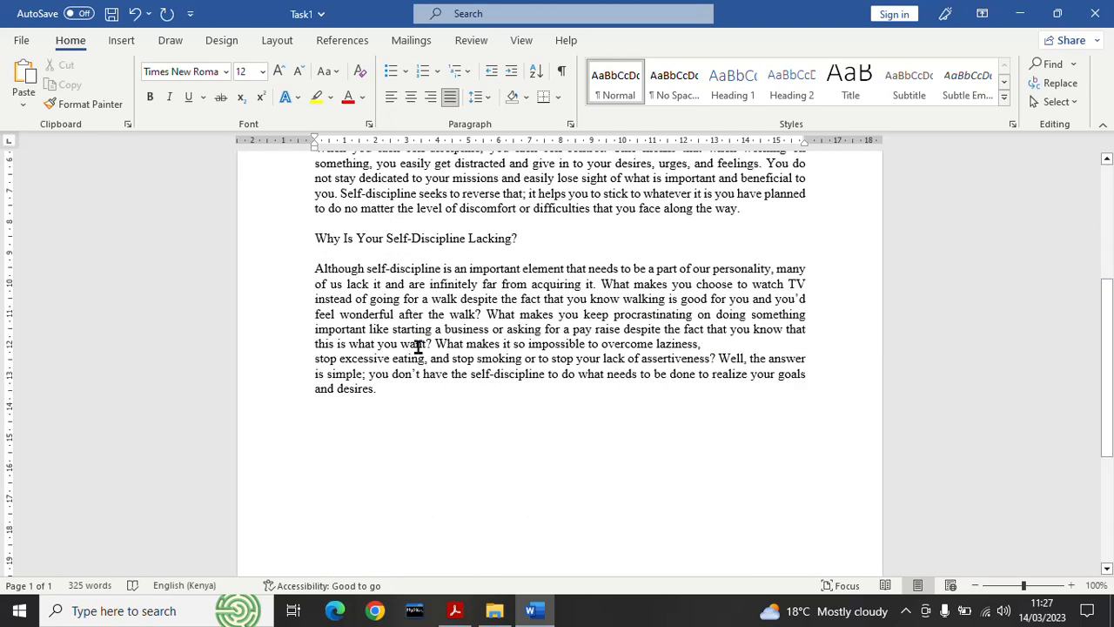
pyautogui.click(315, 357)
pyautogui.press('BackSpace')
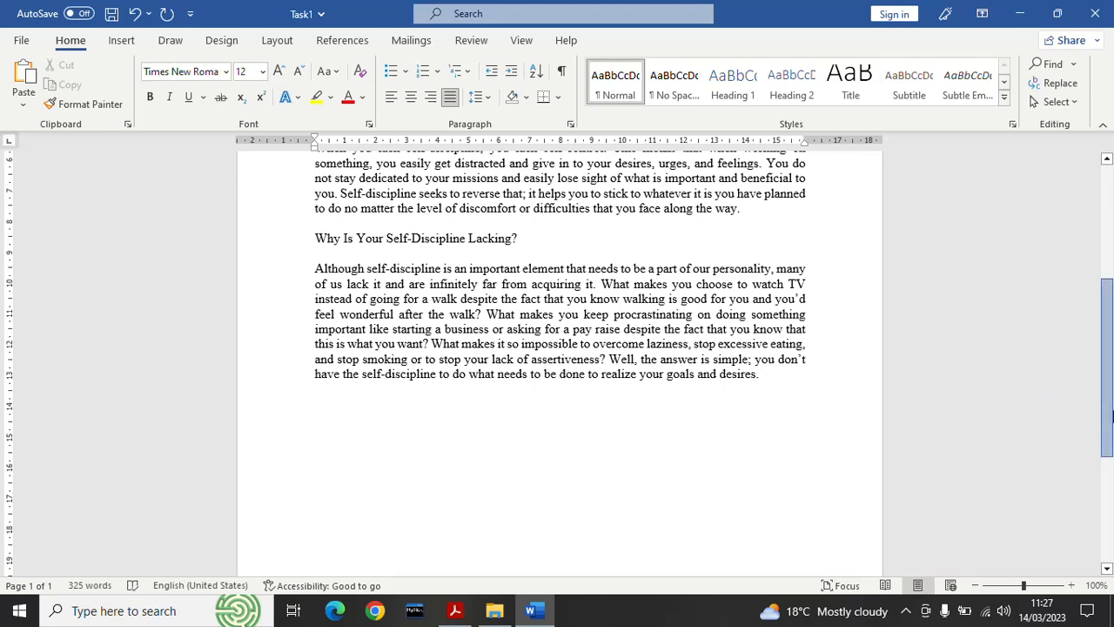
pyautogui.scroll(5, 1110, 333)
pyautogui.moveTo(1112, 334); pyautogui.dragTo(1112, 285)
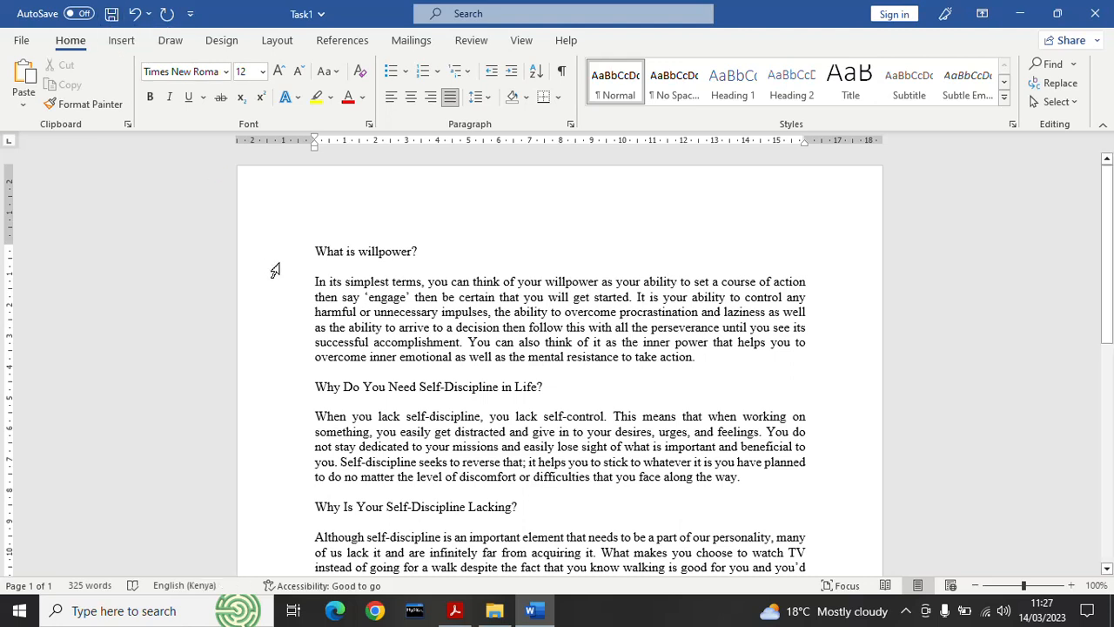
pyautogui.hotkey('ctrl', 's')
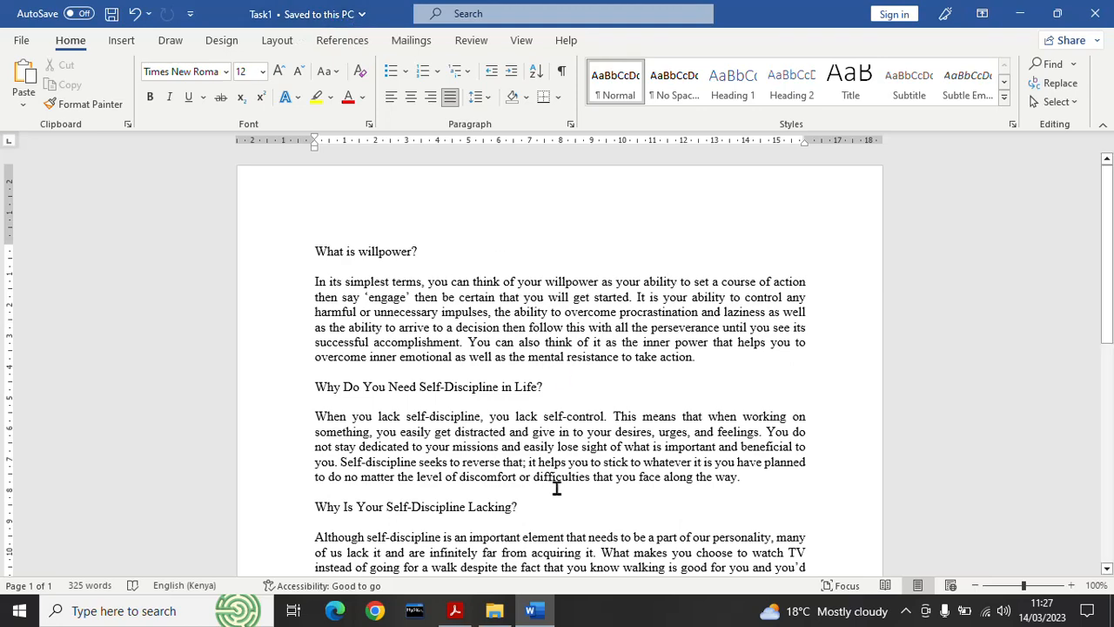
# Consult the PDF's instruction for the first title and make the title "What is willpower?" bold in Word
pyautogui.click(455, 610)
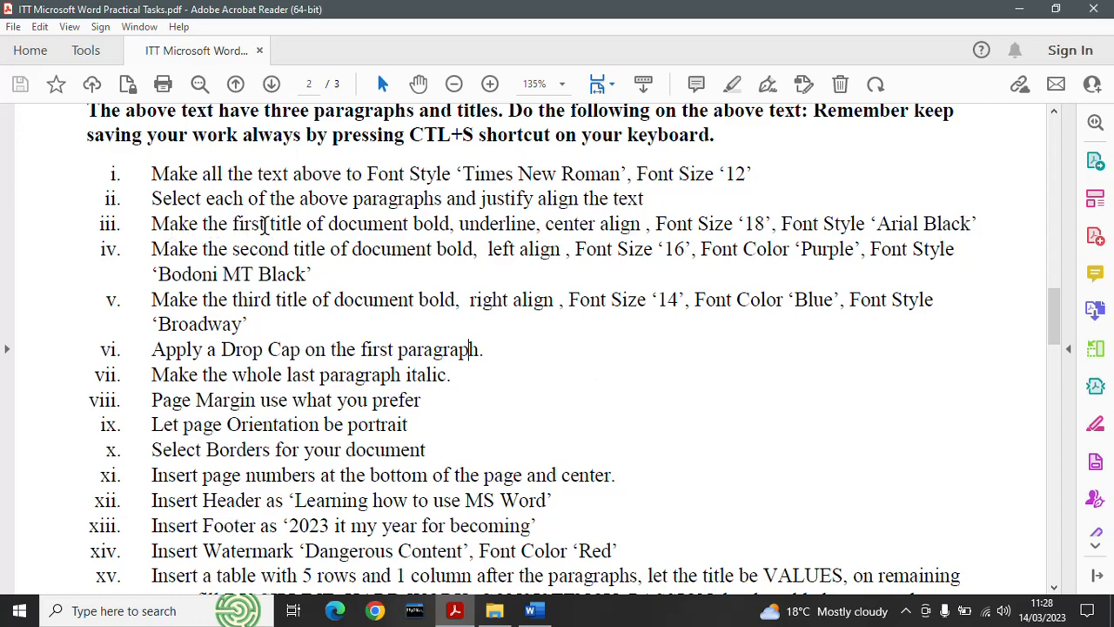
pyautogui.click(531, 610)
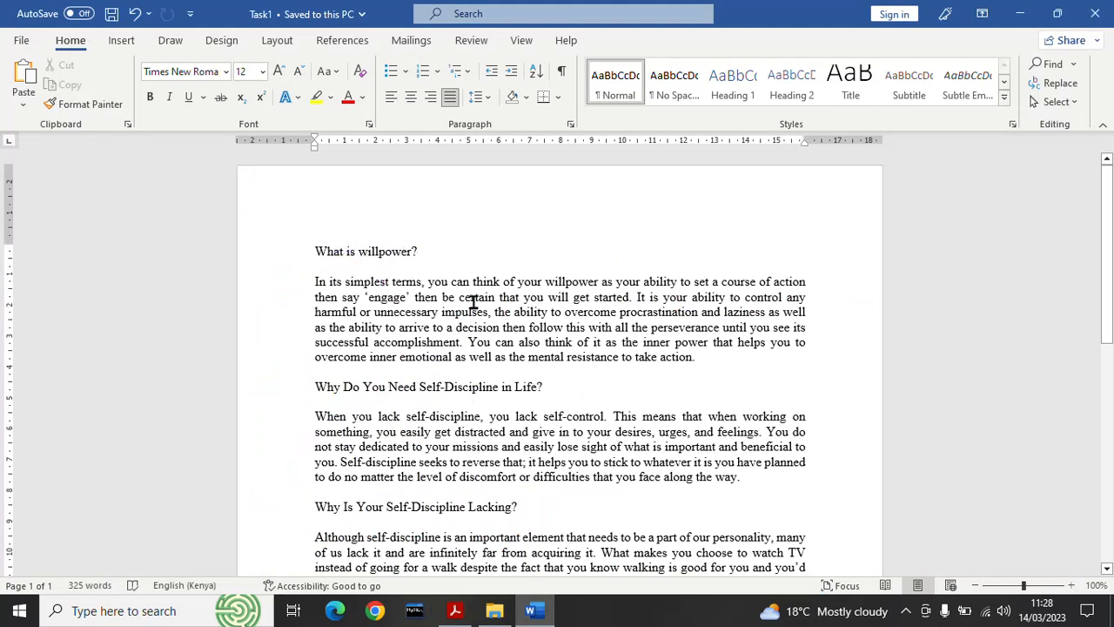
pyautogui.moveTo(1111, 279)
pyautogui.mouseDown()
pyautogui.moveTo(1111, 338)
pyautogui.moveTo(1112, 259)
pyautogui.mouseUp()
pyautogui.moveTo(555, 386); pyautogui.dragTo(388, 387)
pyautogui.moveTo(522, 505); pyautogui.dragTo(412, 506)
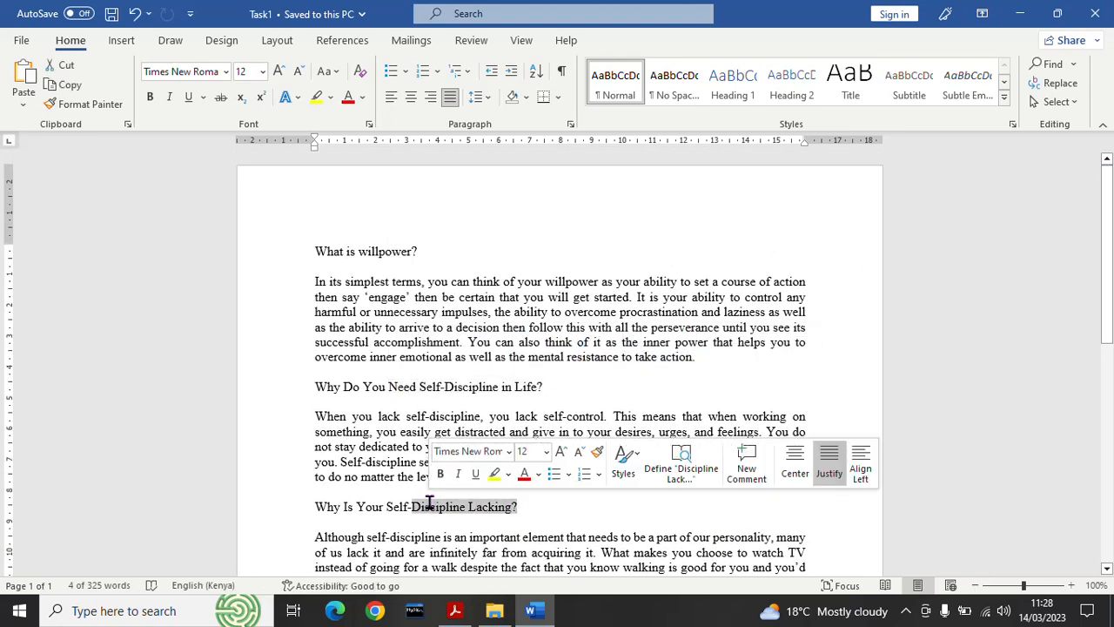
pyautogui.click(426, 250)
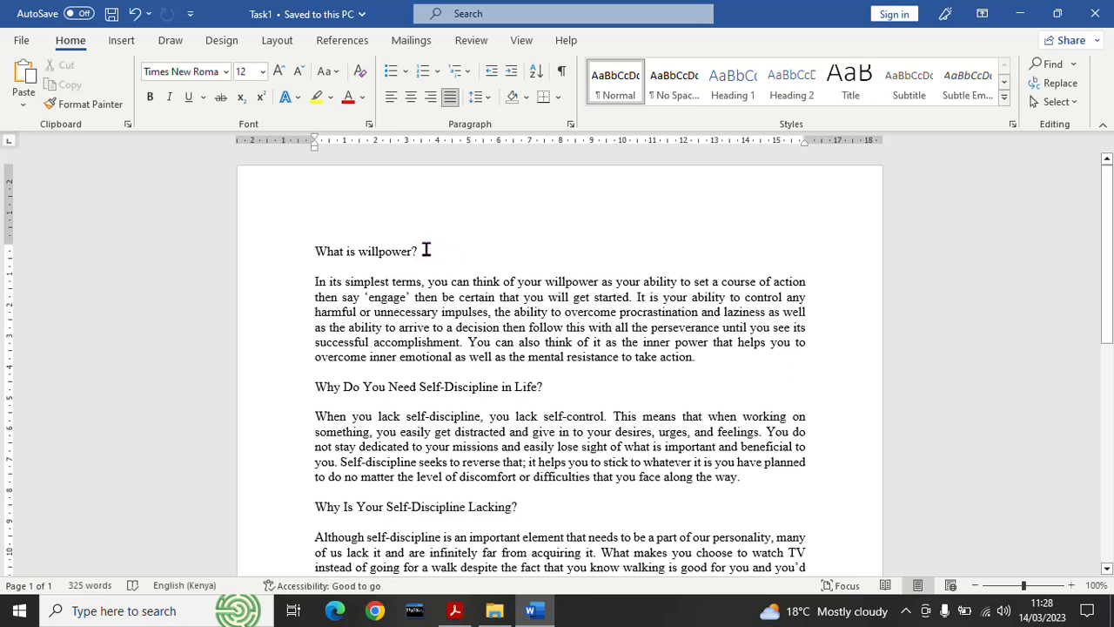
pyautogui.moveTo(426, 251); pyautogui.dragTo(308, 244)
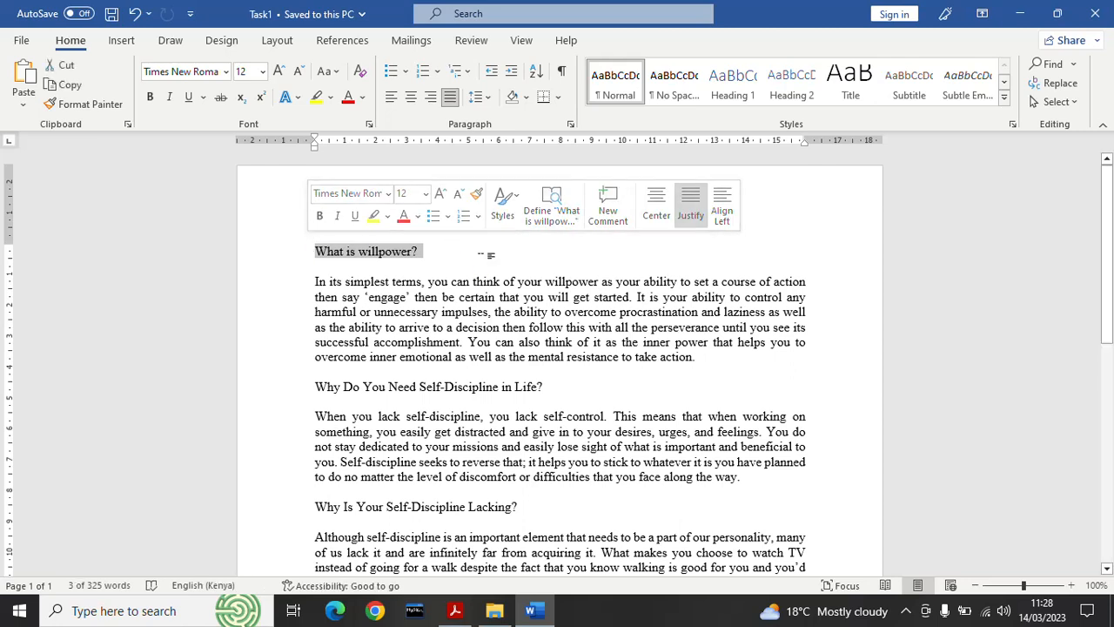
pyautogui.click(454, 610)
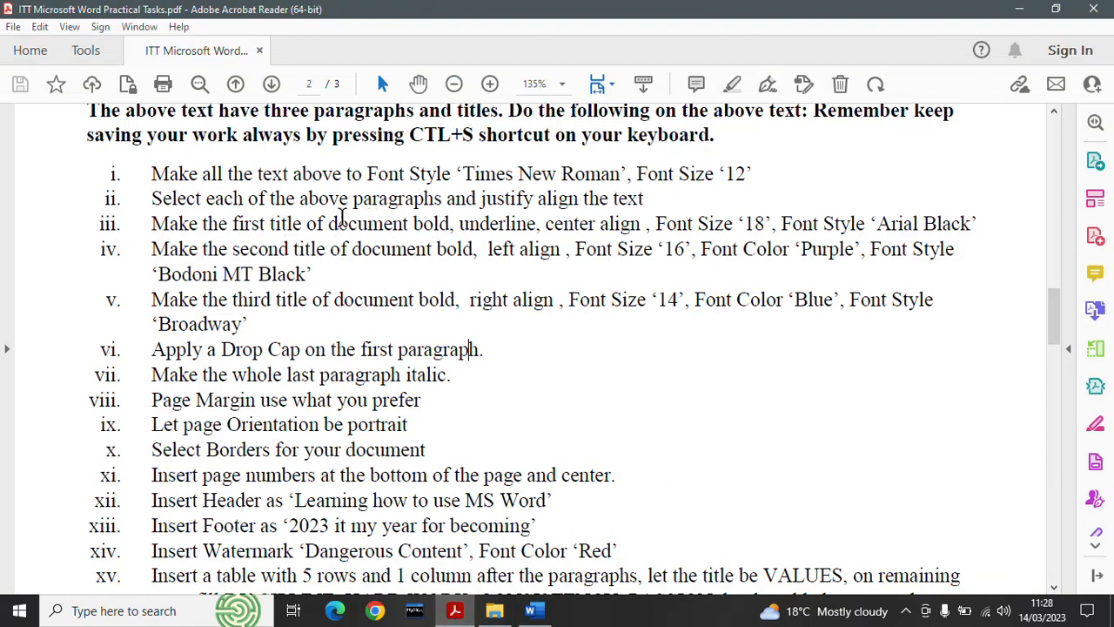
pyautogui.click(534, 610)
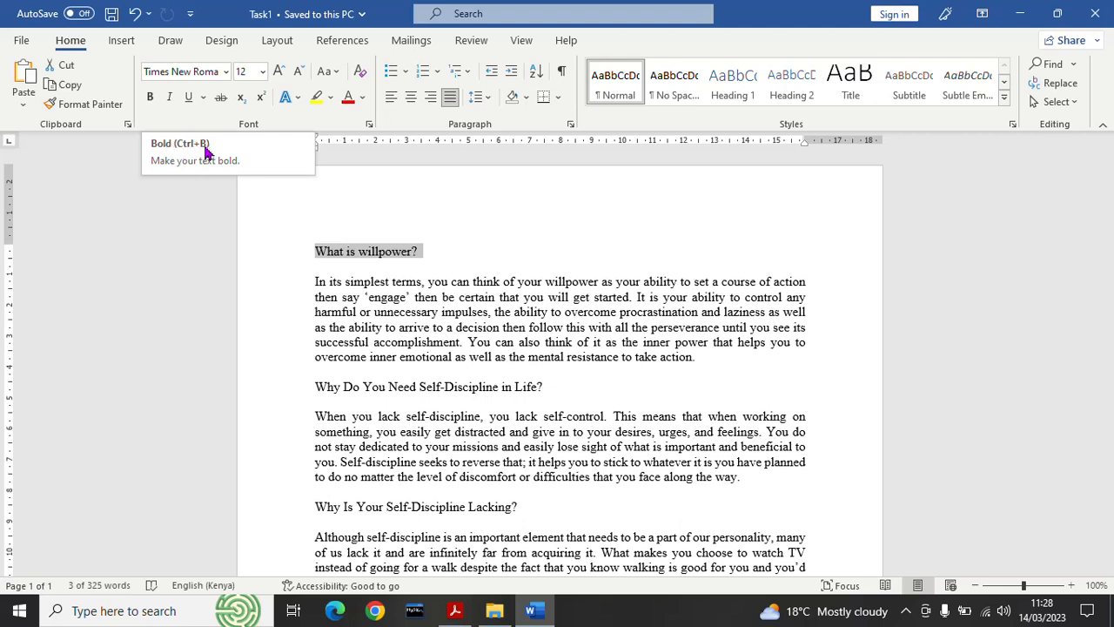
pyautogui.click(151, 99)
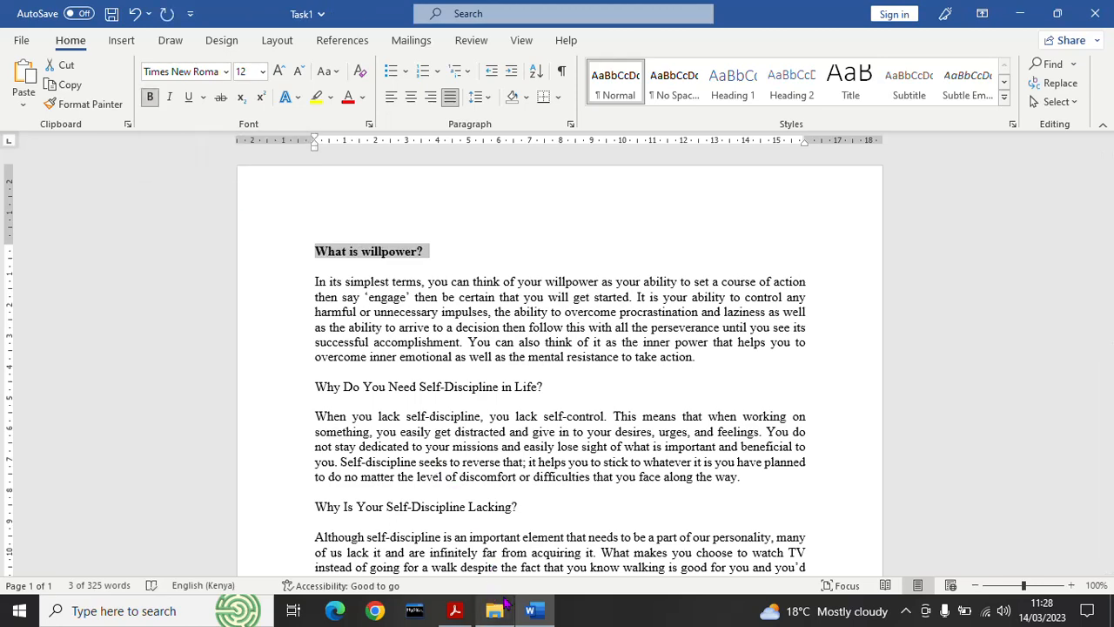
# Recheck the first title's formatting in the PDF and underline "What is willpower?" in Word
pyautogui.click(454, 610)
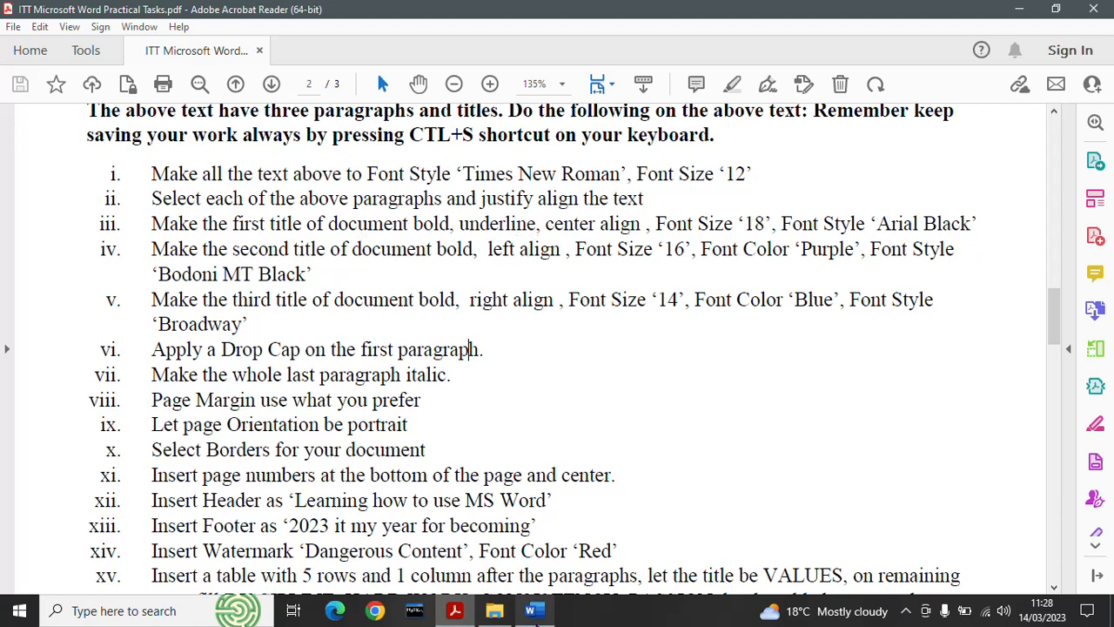
pyautogui.click(532, 611)
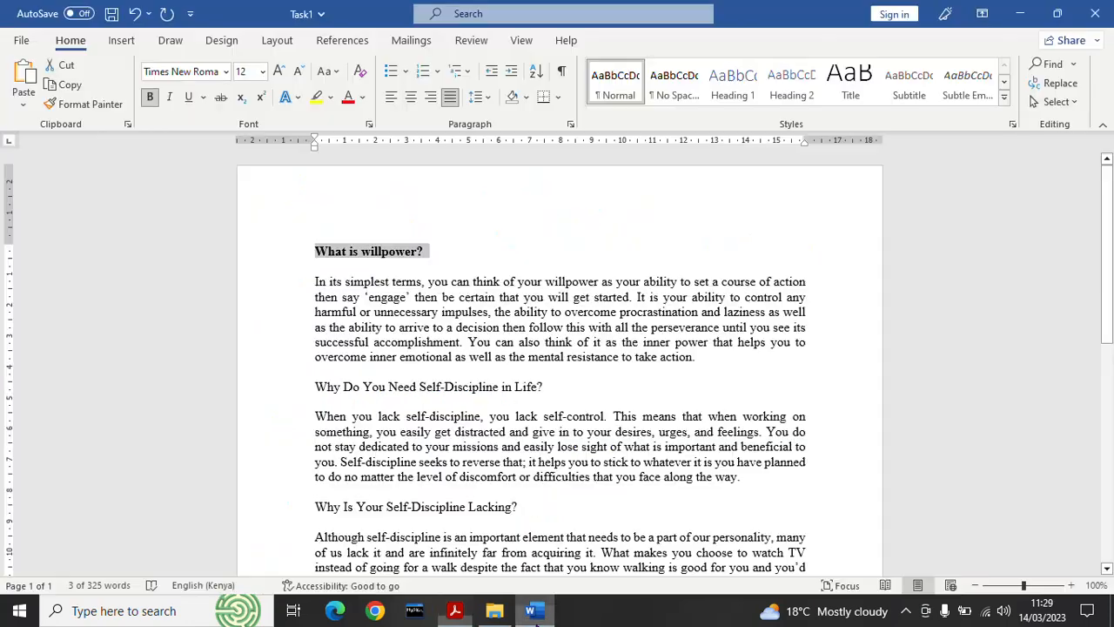
pyautogui.click(452, 259)
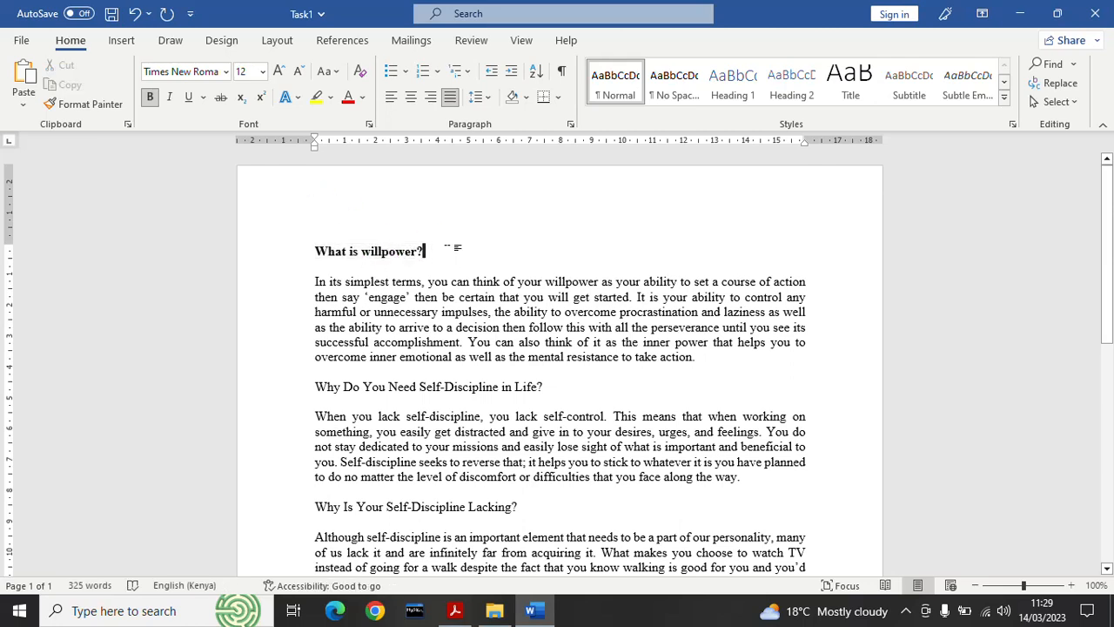
pyautogui.moveTo(452, 248); pyautogui.dragTo(270, 226)
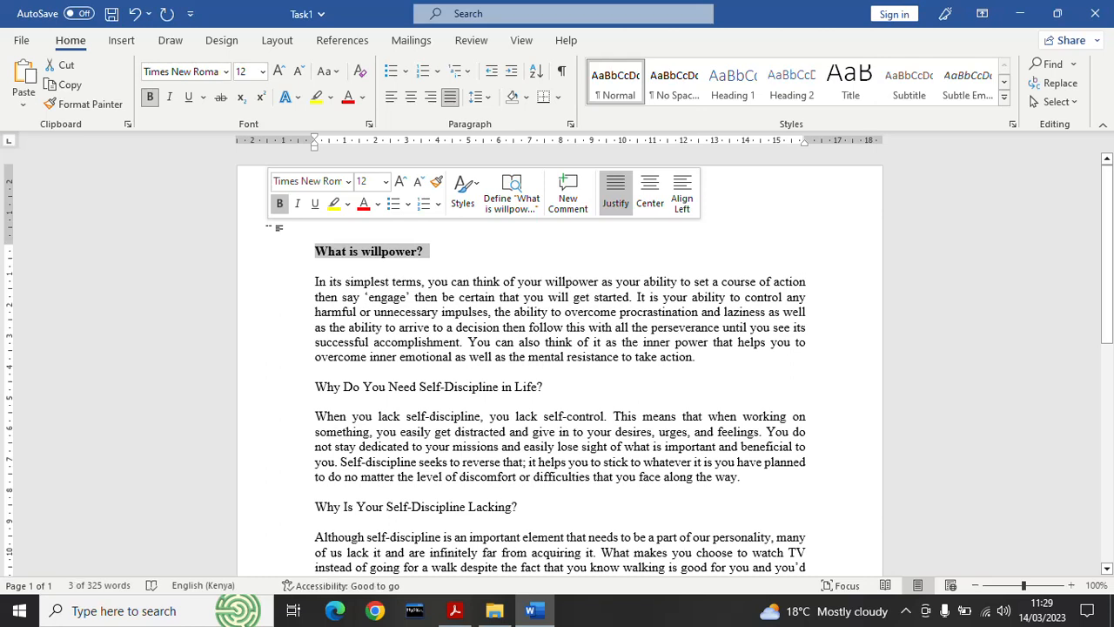
pyautogui.click(188, 97)
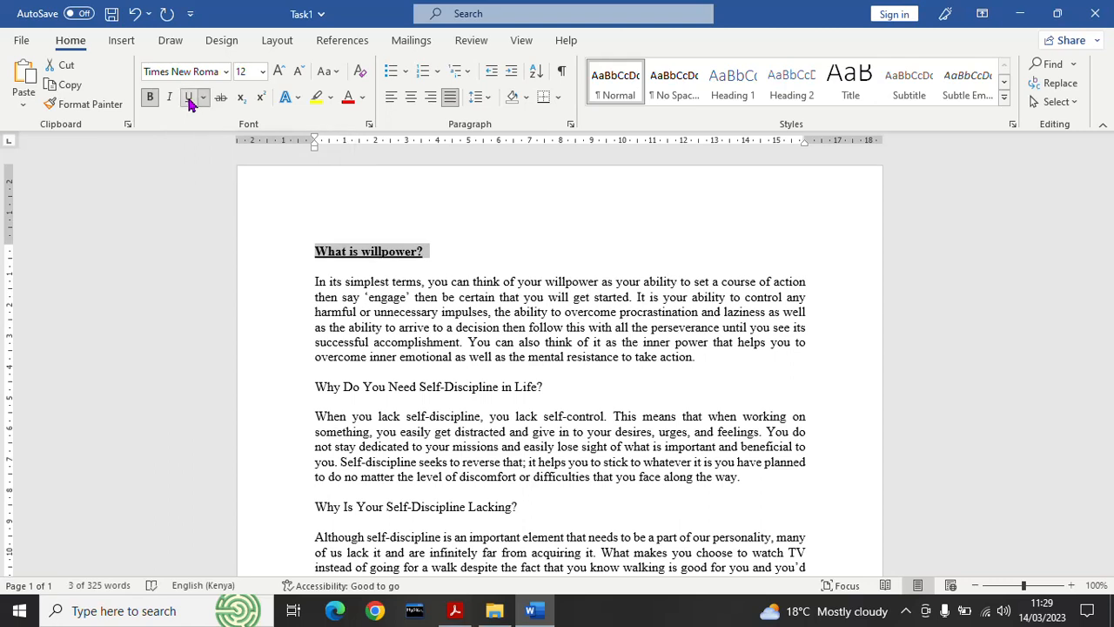
# Confirm the first title's alignment in the PDF and center "What is willpower?" in Word
pyautogui.click(454, 610)
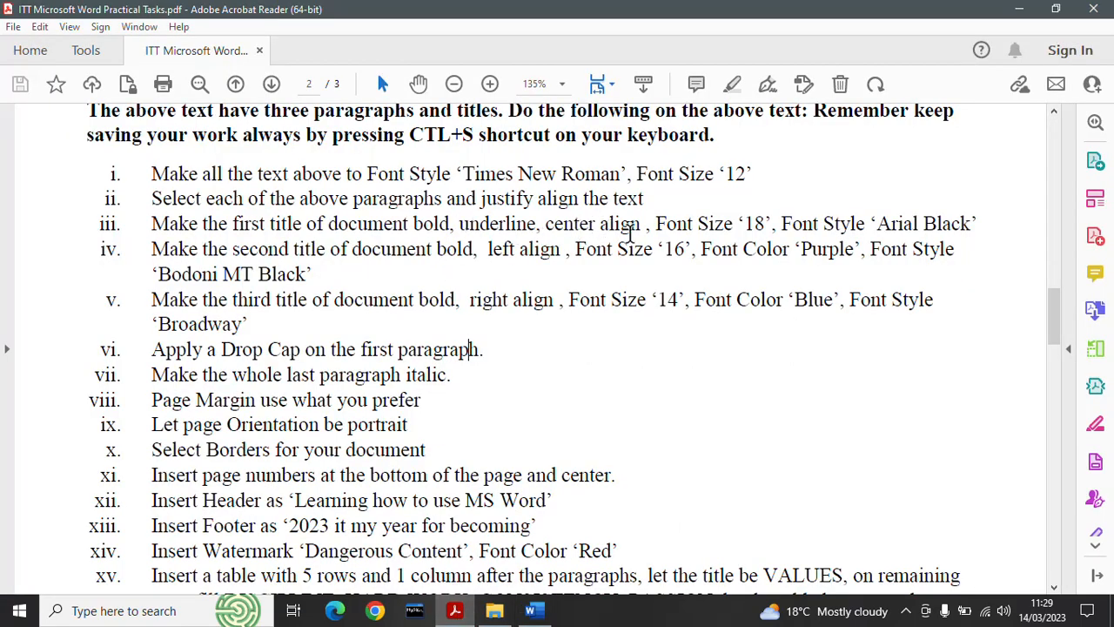
pyautogui.click(530, 610)
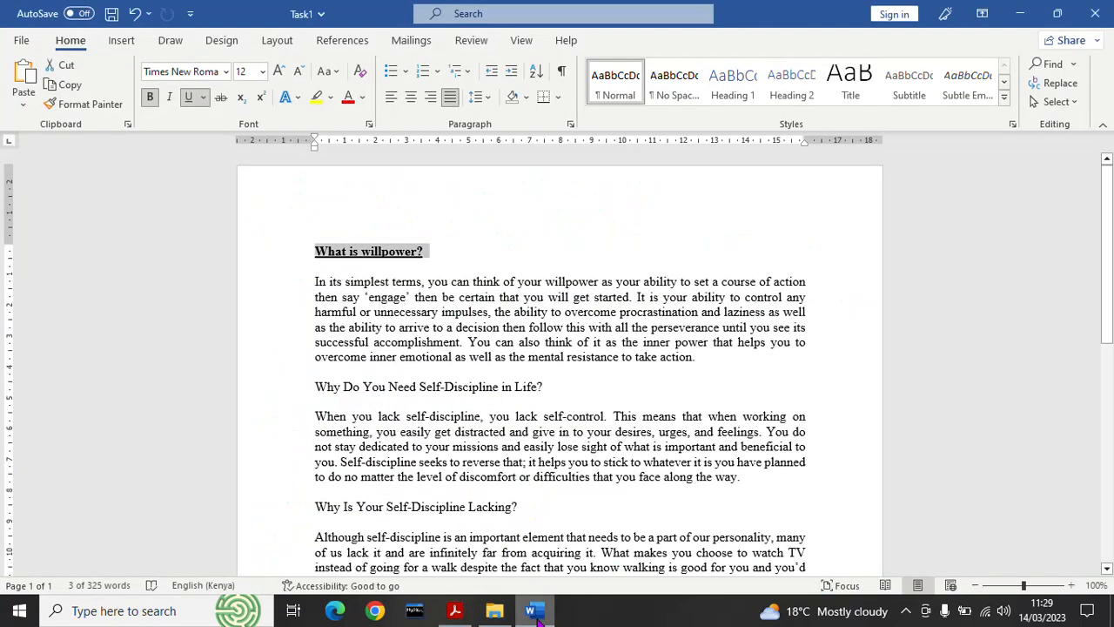
pyautogui.click(415, 102)
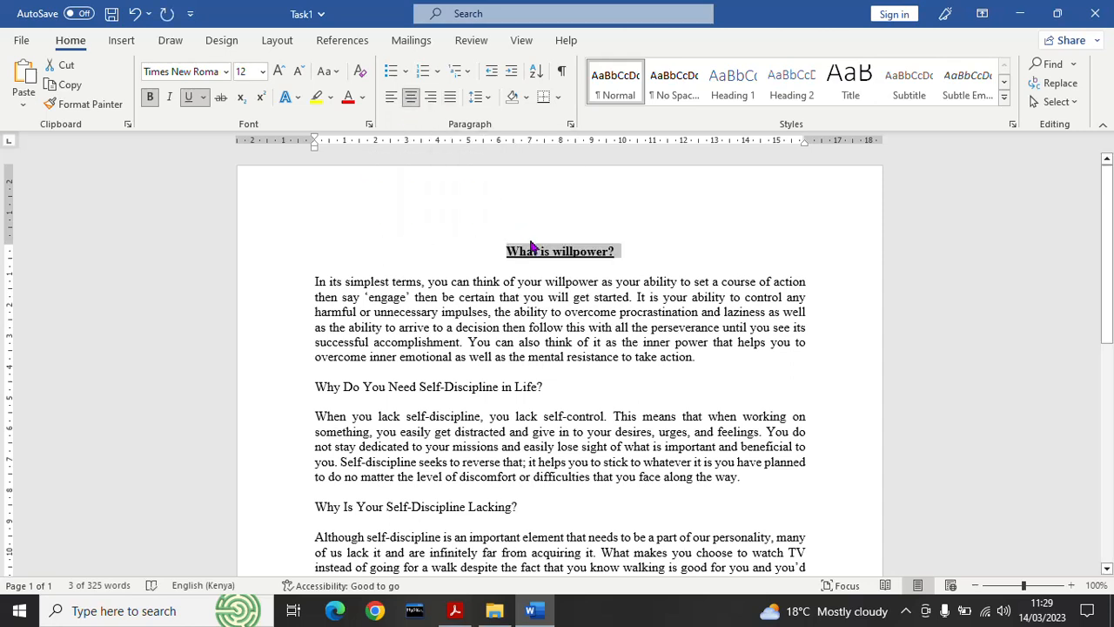
# Check the first title's font size in the PDF and set "What is willpower?" to size 18 in Word
pyautogui.click(454, 610)
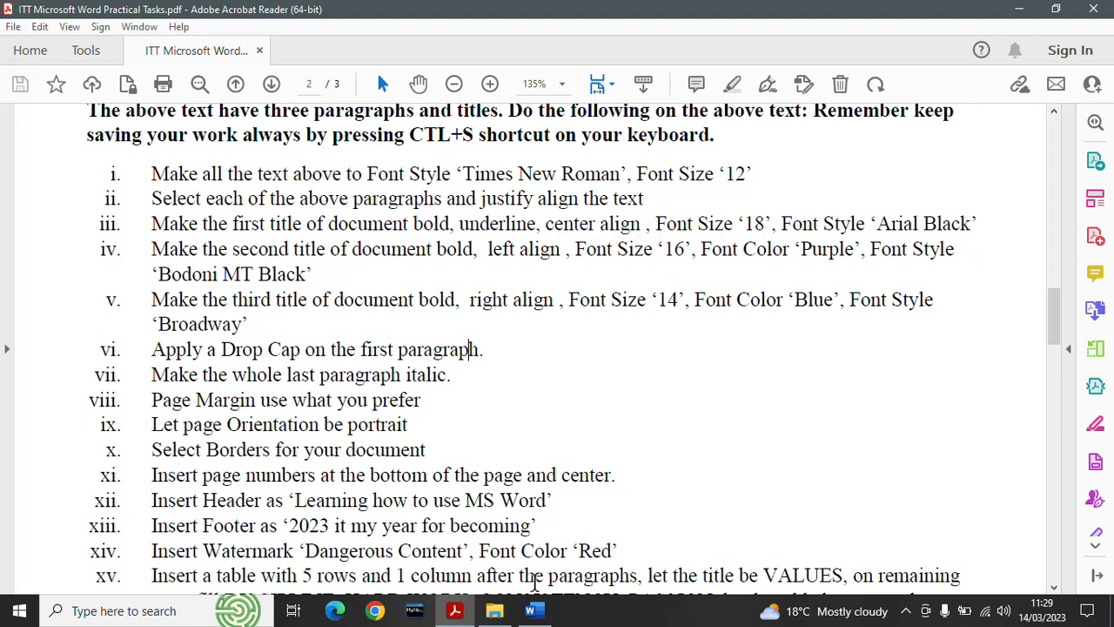
pyautogui.click(530, 610)
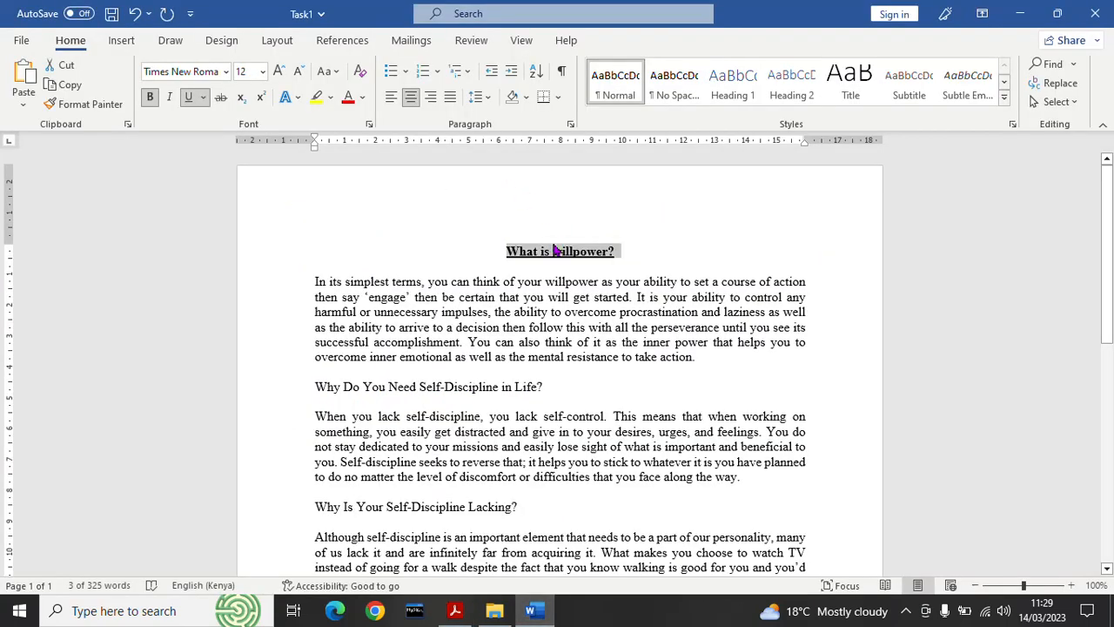
pyautogui.click(263, 72)
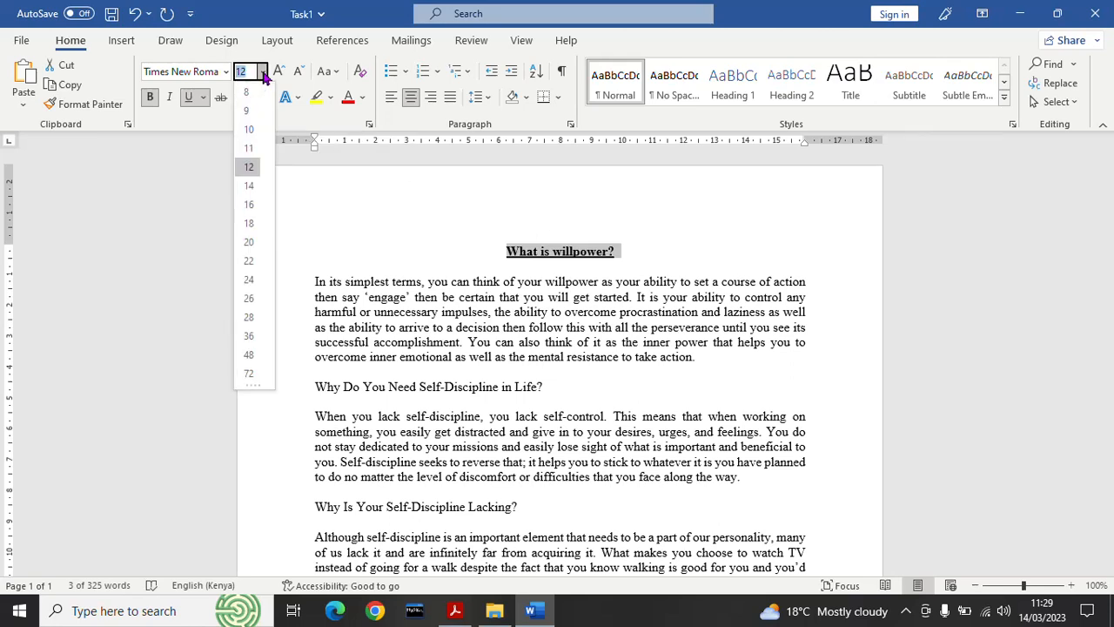
pyautogui.click(249, 224)
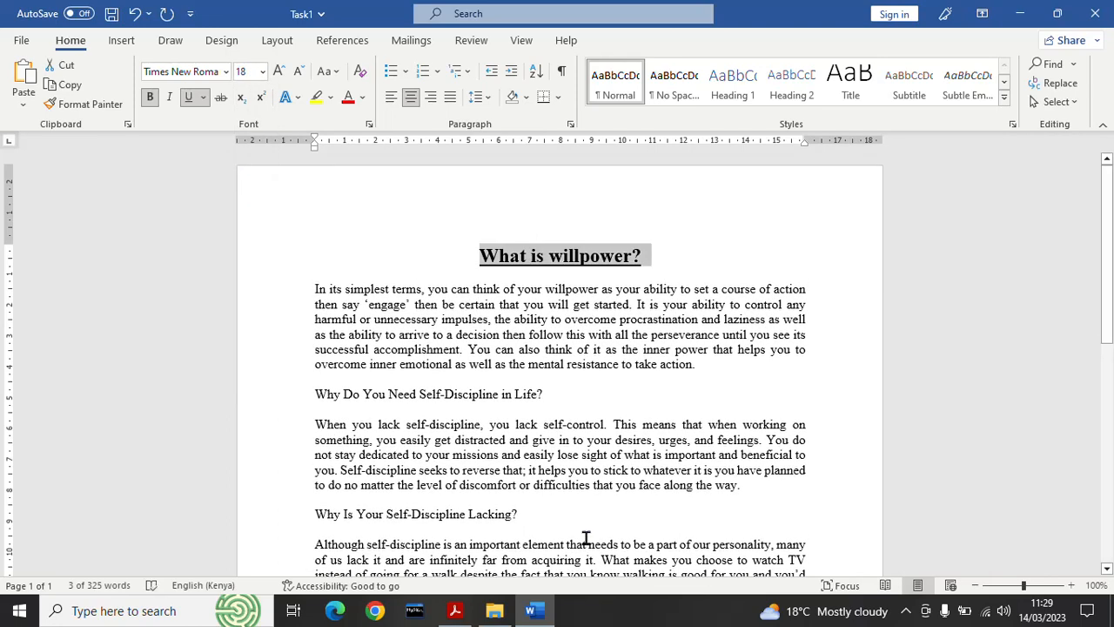
# Look up the first title's font style in the PDF and change "What is willpower?" to Arial Black in Word
pyautogui.click(454, 610)
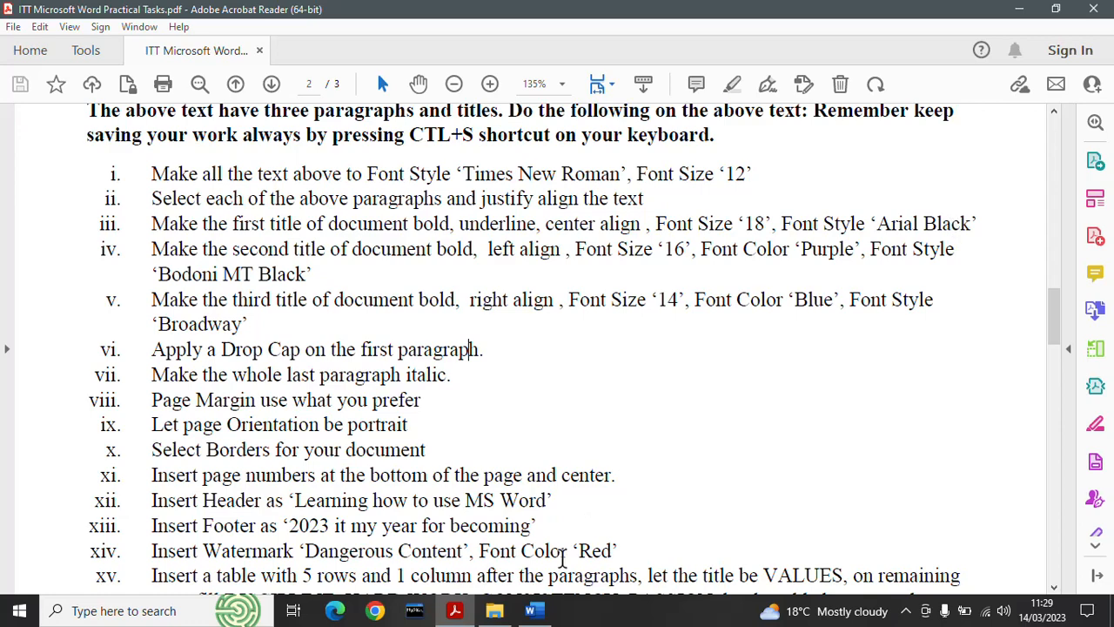
pyautogui.click(534, 610)
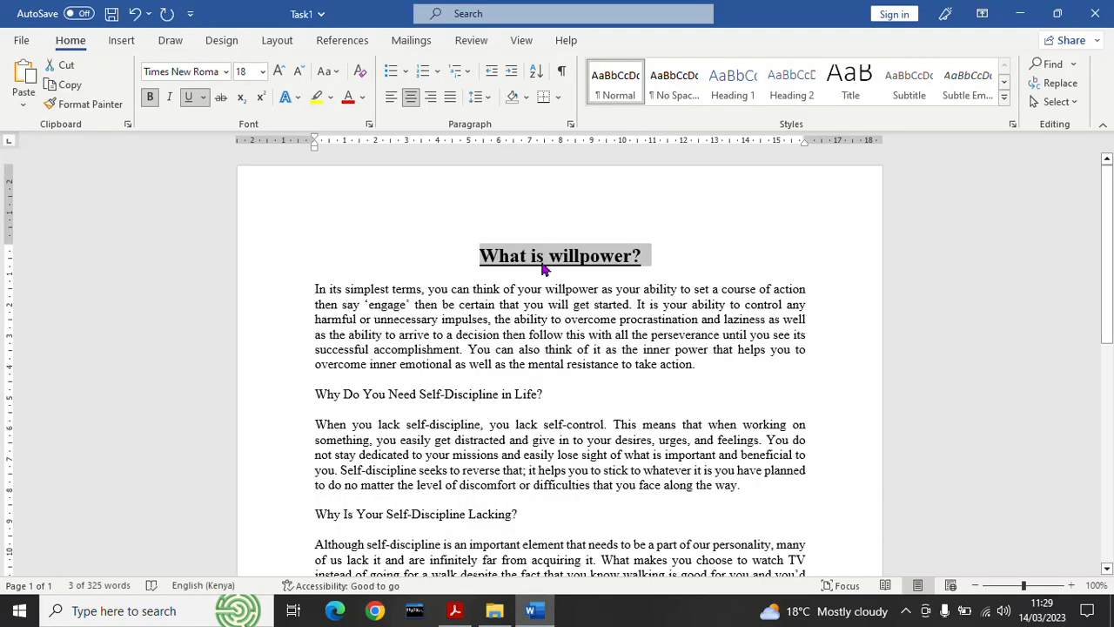
pyautogui.click(225, 71)
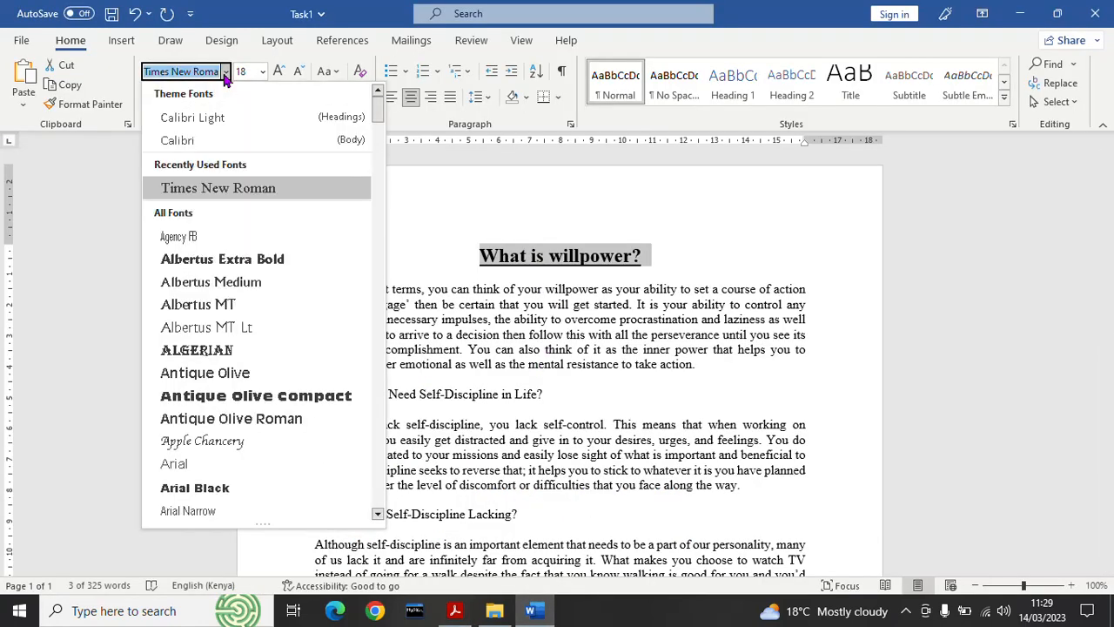
pyautogui.write('Arial')
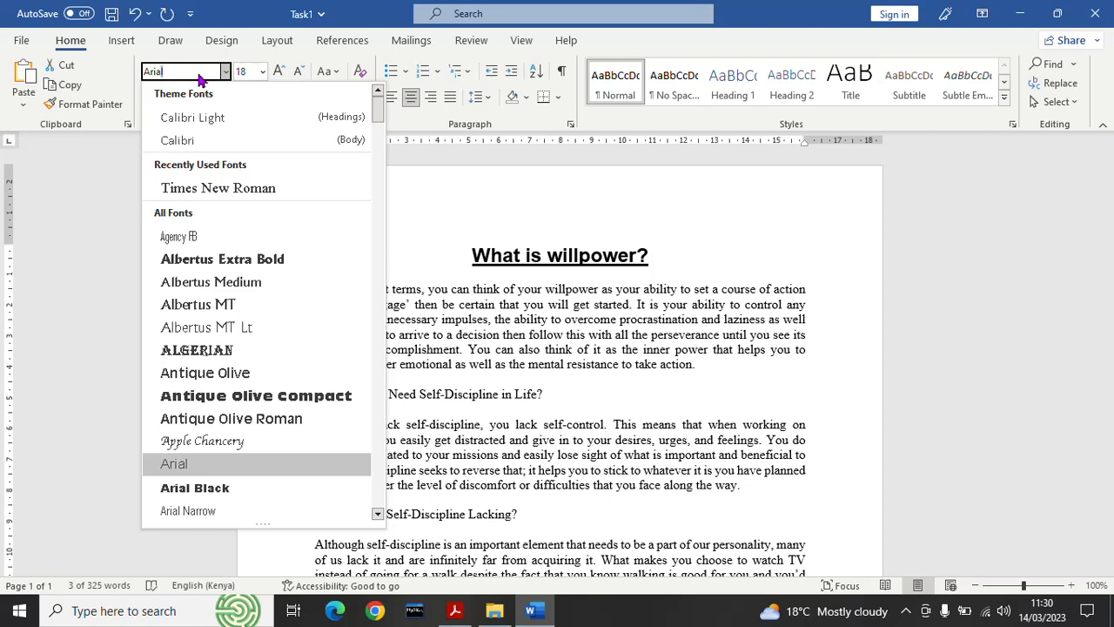
pyautogui.click(196, 493)
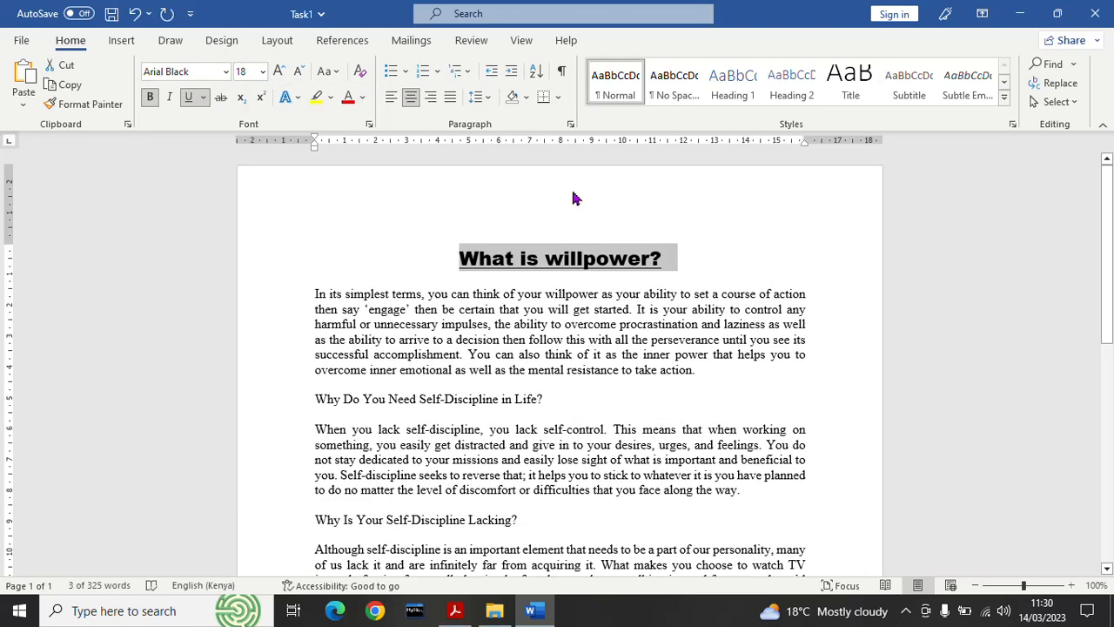
# Deselect the formatted first title and save the document
pyautogui.click(722, 262)
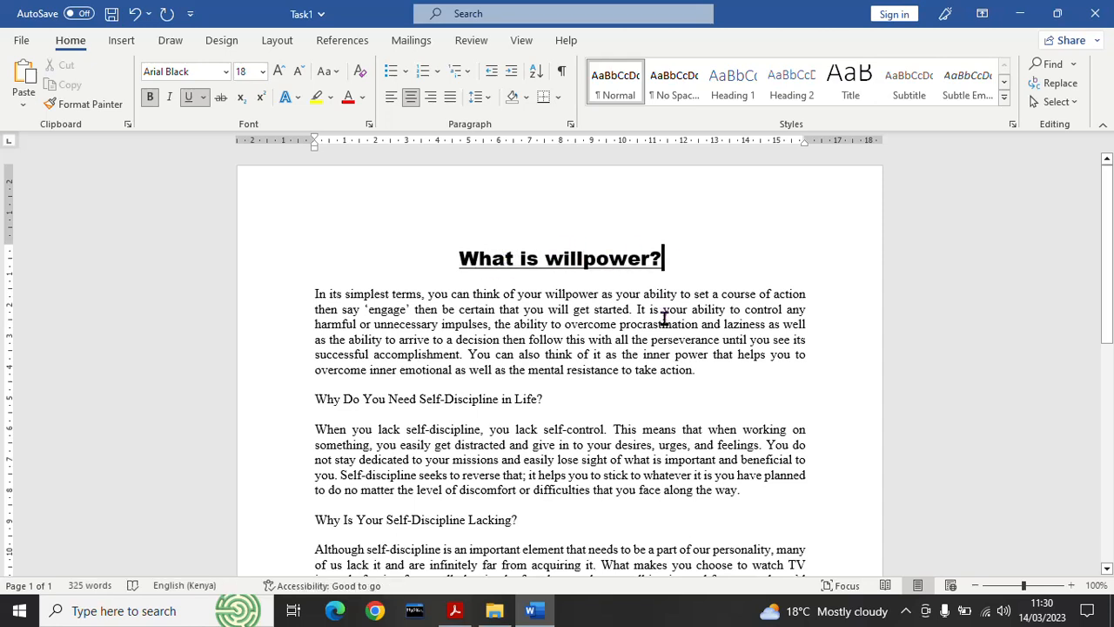
pyautogui.click(634, 352)
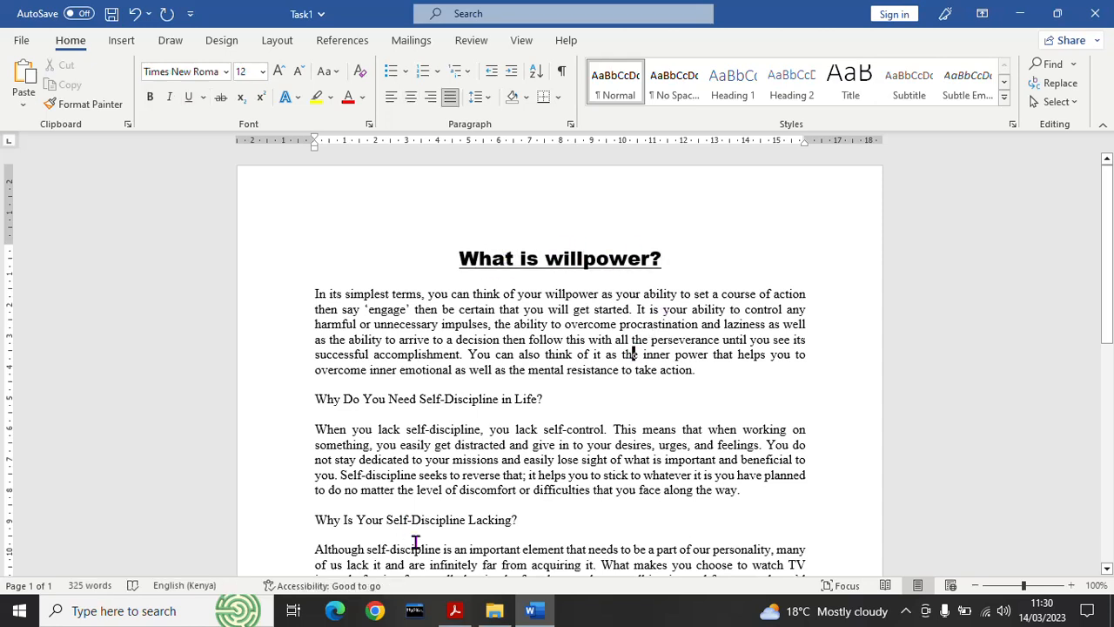
pyautogui.click(110, 17)
# Consult the PDF's instruction for the second title and make "Why Do You Need Self-Discipline in Life?" bold in Word
pyautogui.click(453, 613)
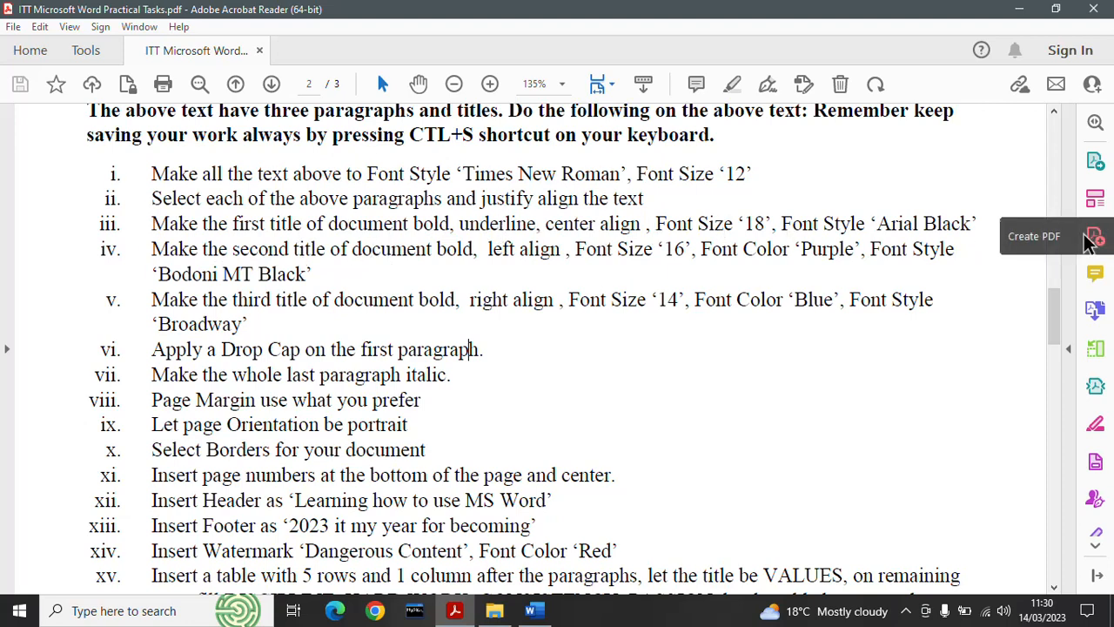
pyautogui.scroll(1, 1055, 315)
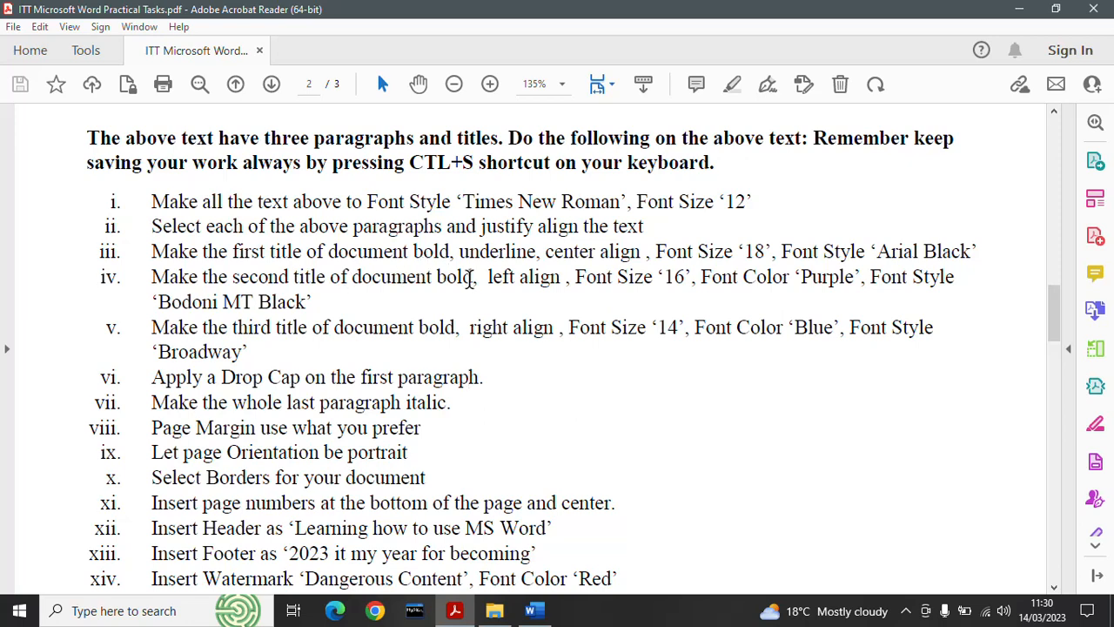
pyautogui.click(532, 600)
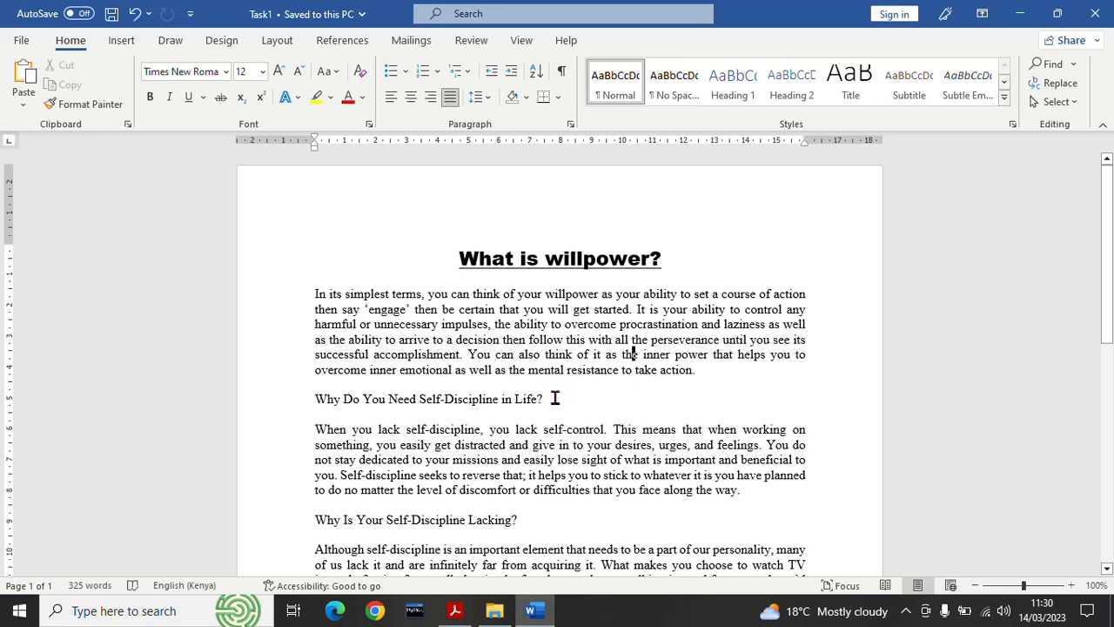
pyautogui.moveTo(555, 397); pyautogui.dragTo(307, 399)
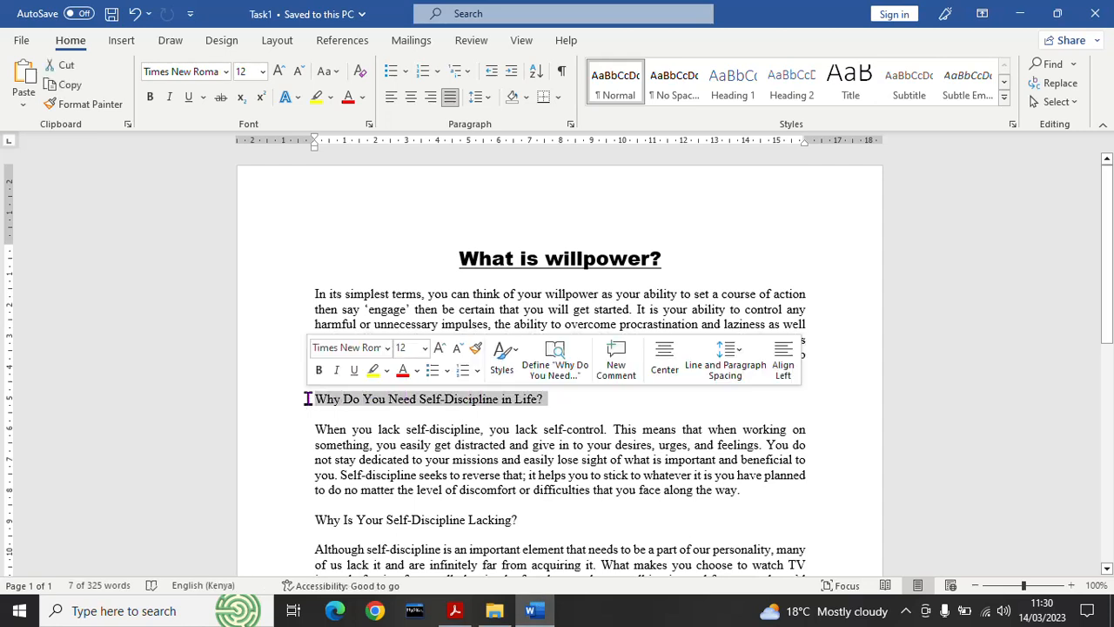
pyautogui.click(151, 98)
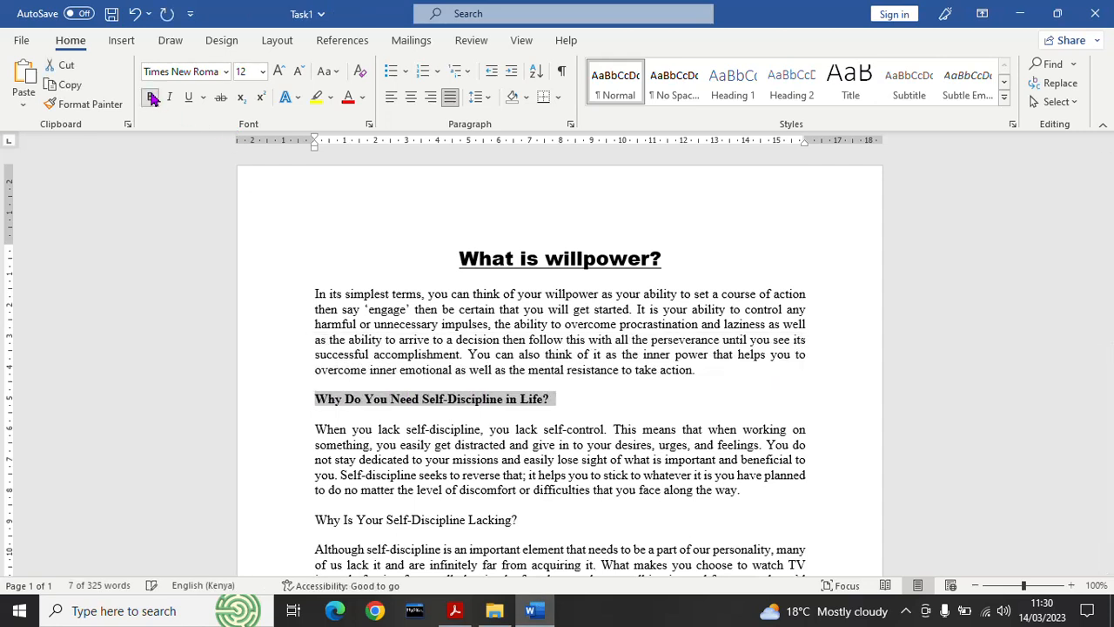
# Check the second title's alignment in the PDF and left-align "Why Do You Need Self-Discipline in Life?" in Word
pyautogui.click(454, 610)
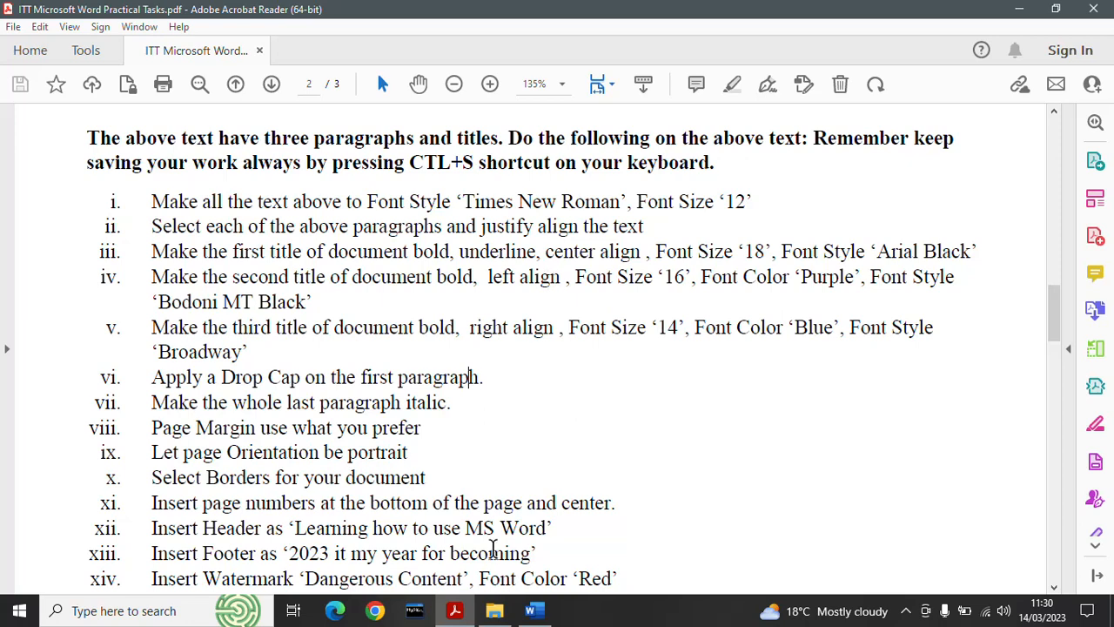
pyautogui.click(530, 610)
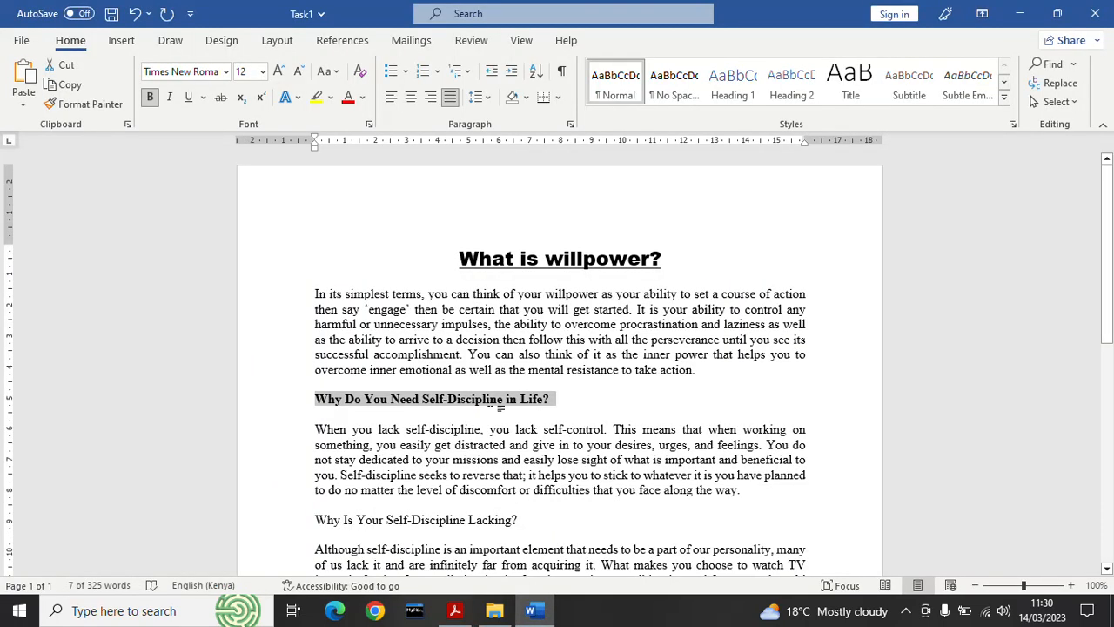
pyautogui.click(392, 99)
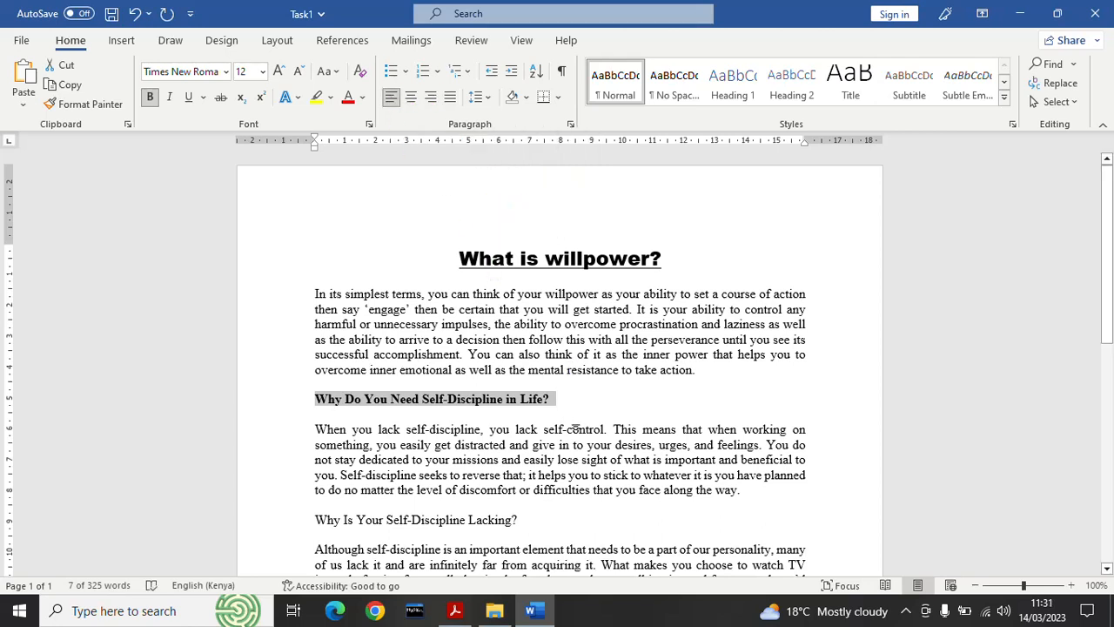
# Check the second title's font size in the PDF and set "Why Do You Need Self-Discipline in Life?" to size 16 in Word
pyautogui.click(454, 610)
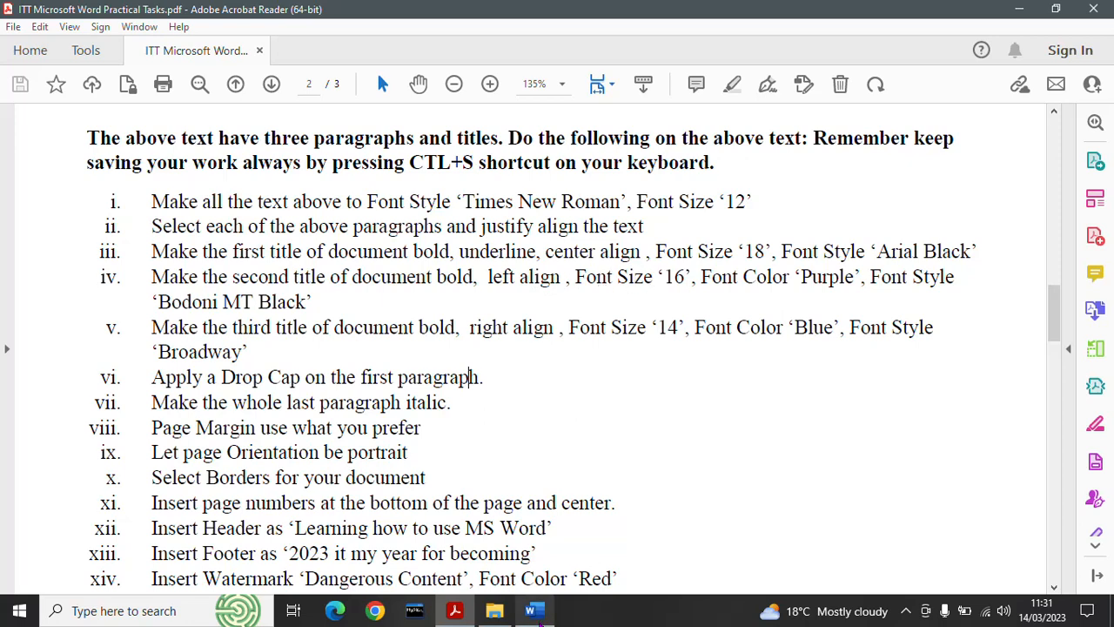
pyautogui.click(533, 610)
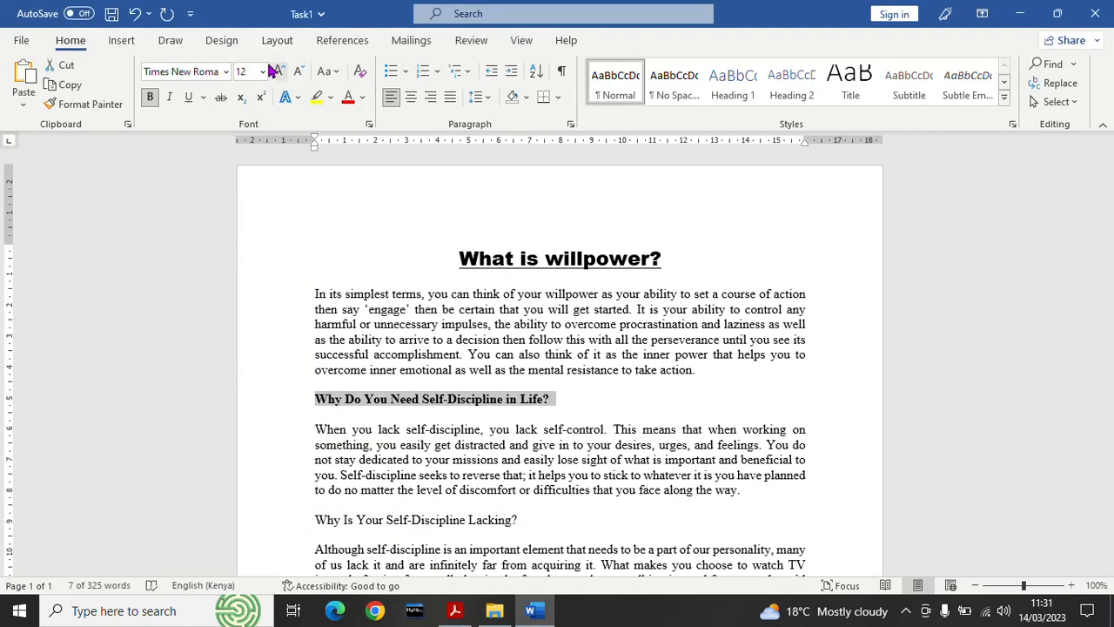
pyautogui.click(262, 72)
pyautogui.click(250, 214)
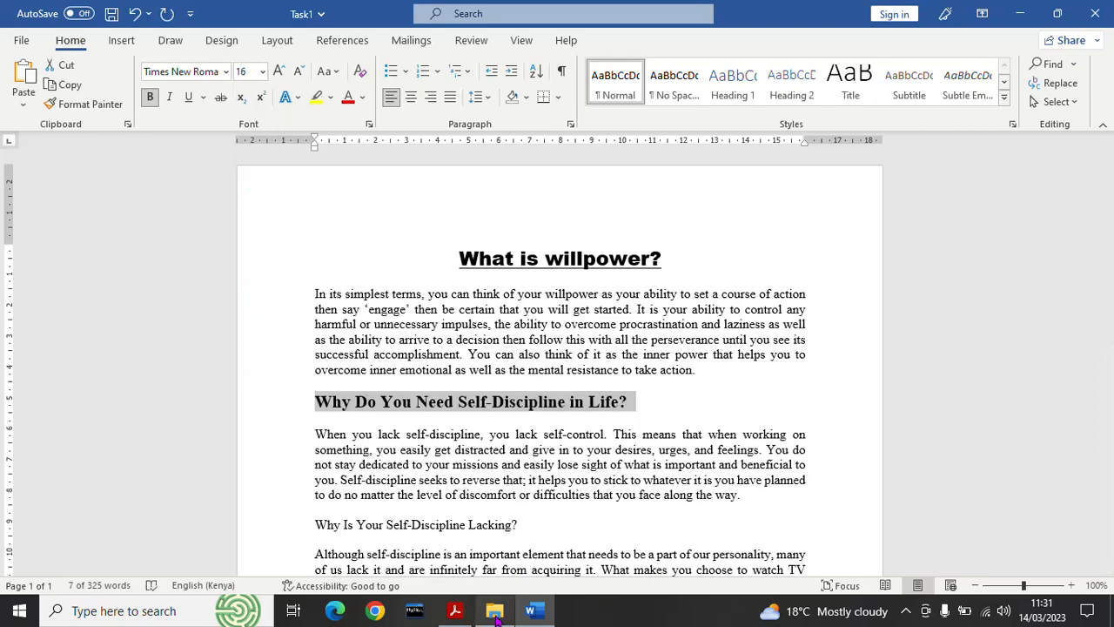
# Confirm the second title's font color in the PDF and color "Why Do You Need Self-Discipline in Life?" standard Purple in Word
pyautogui.click(454, 610)
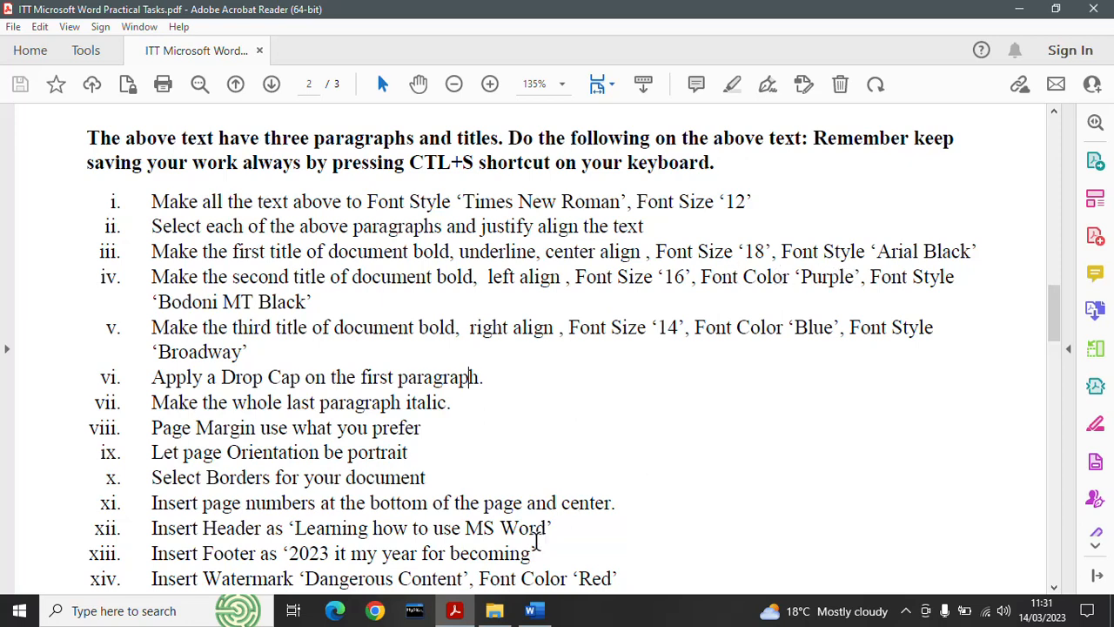
pyautogui.click(534, 610)
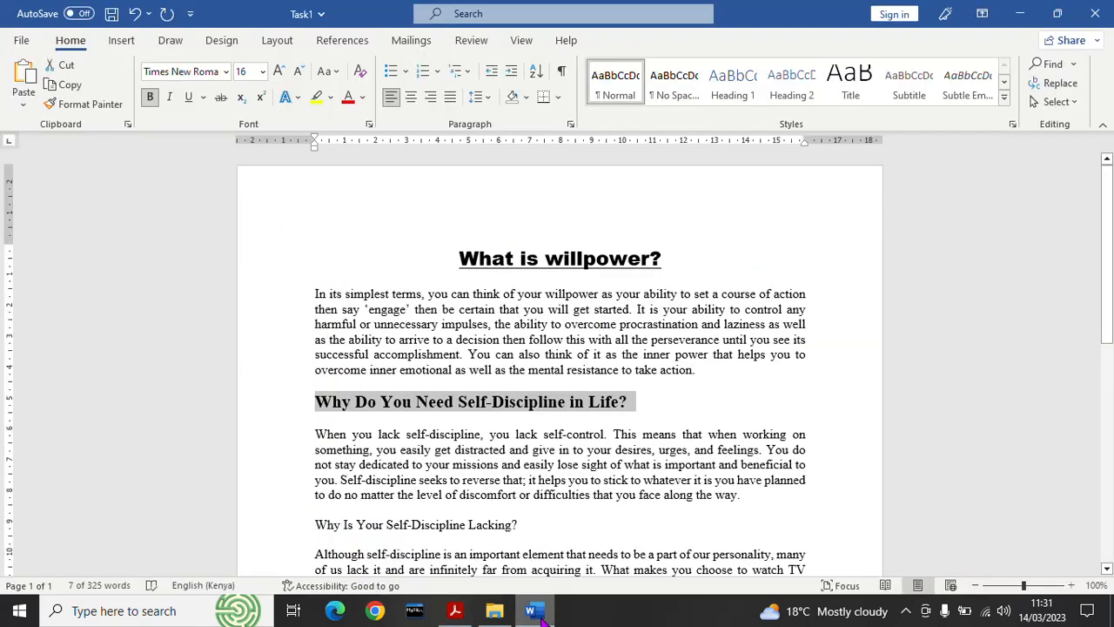
pyautogui.click(364, 102)
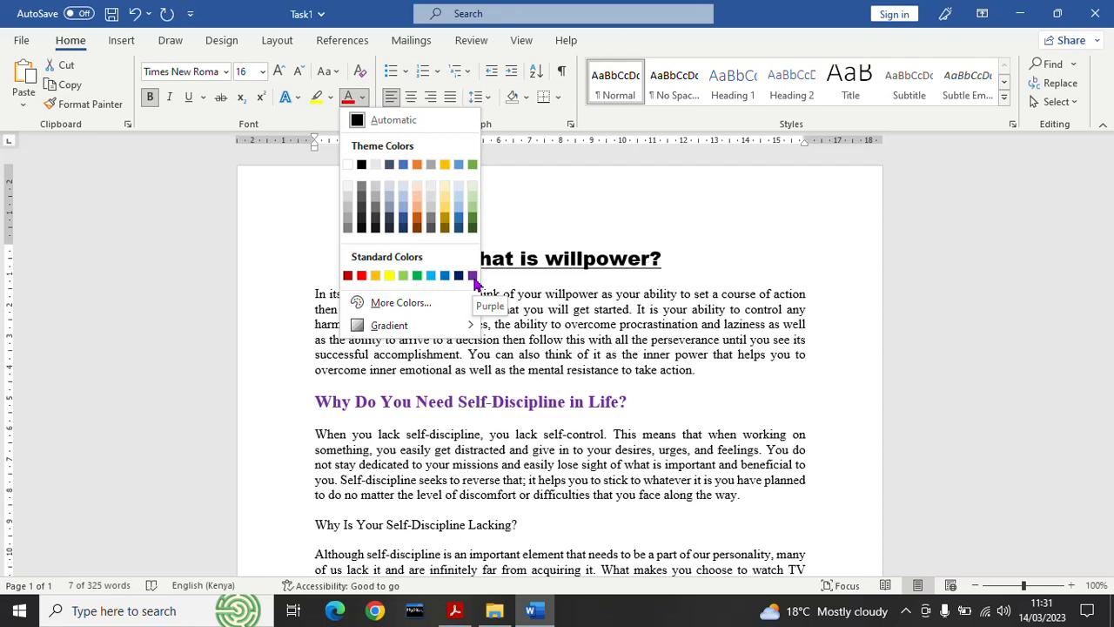
pyautogui.click(552, 210)
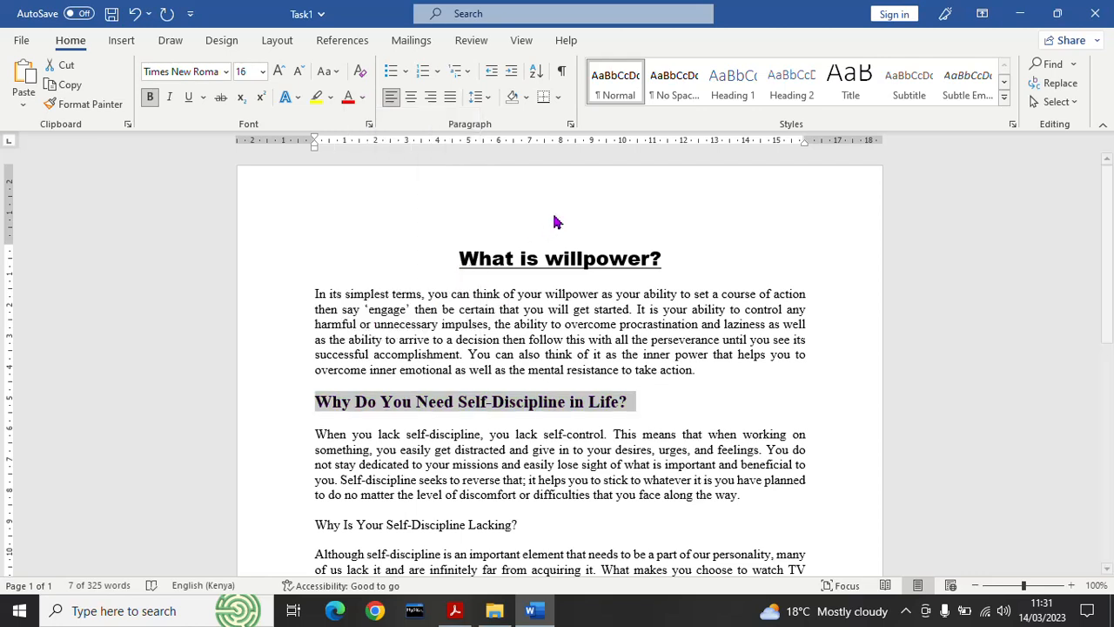
pyautogui.click(362, 98)
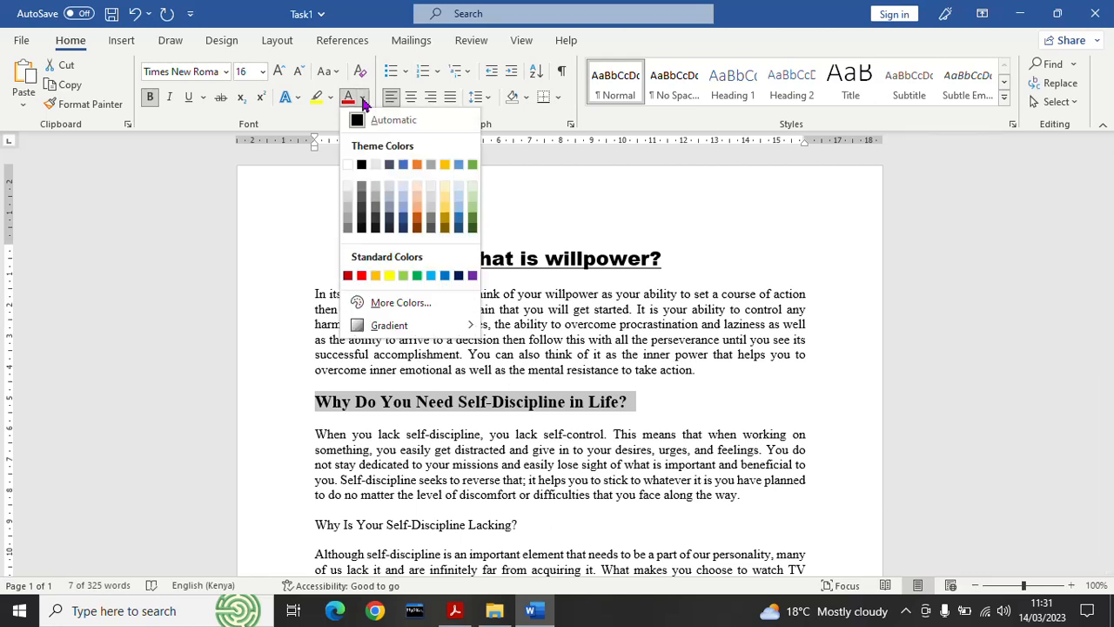
pyautogui.click(472, 275)
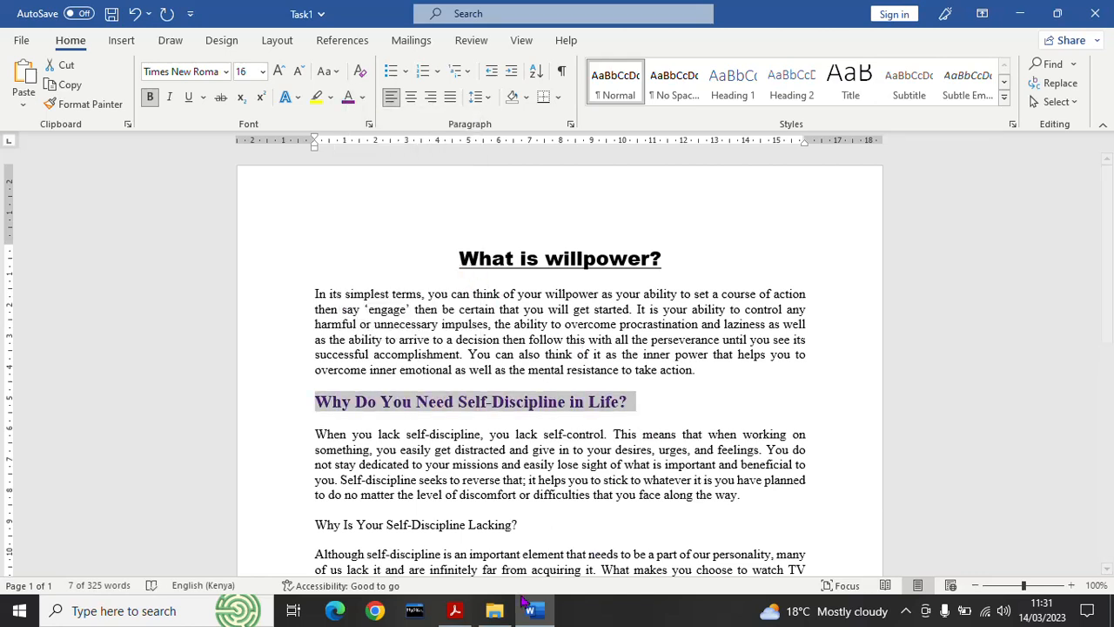
# Look up the second title's font style in the PDF, set the title to Bodoni MT Black in Word, and return to the PDF's instructions
pyautogui.click(454, 610)
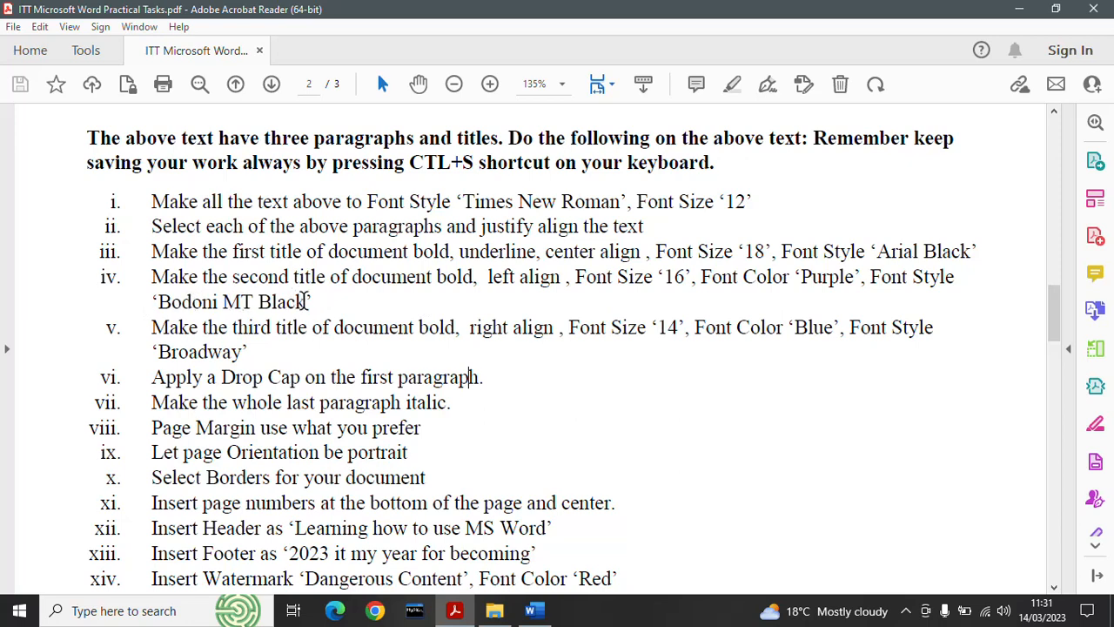
pyautogui.click(533, 610)
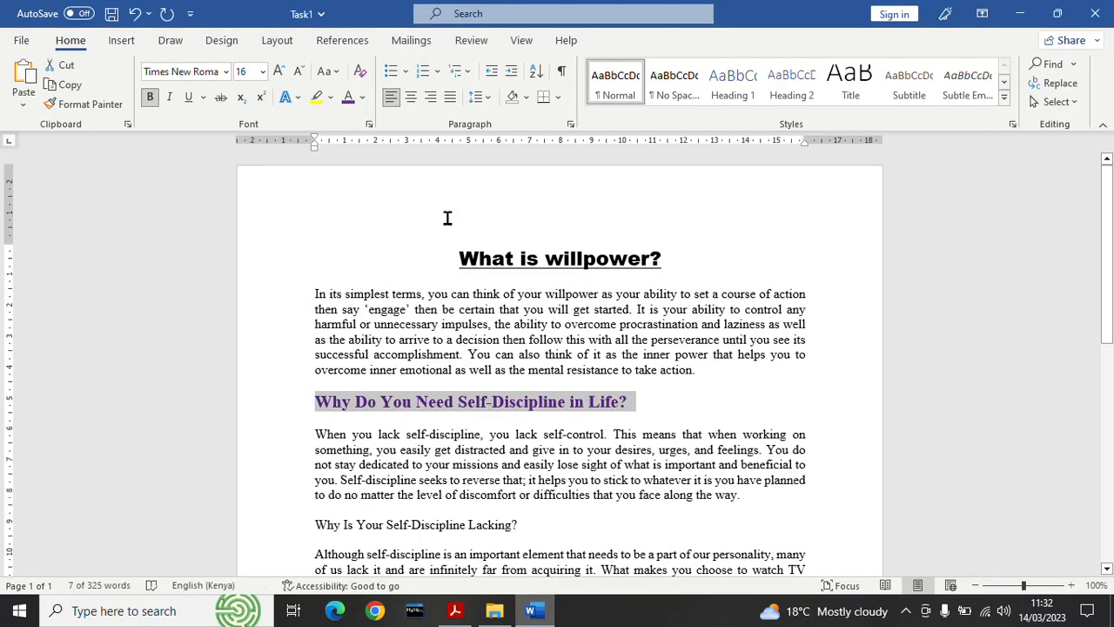
pyautogui.click(225, 73)
pyautogui.write('Bodoni')
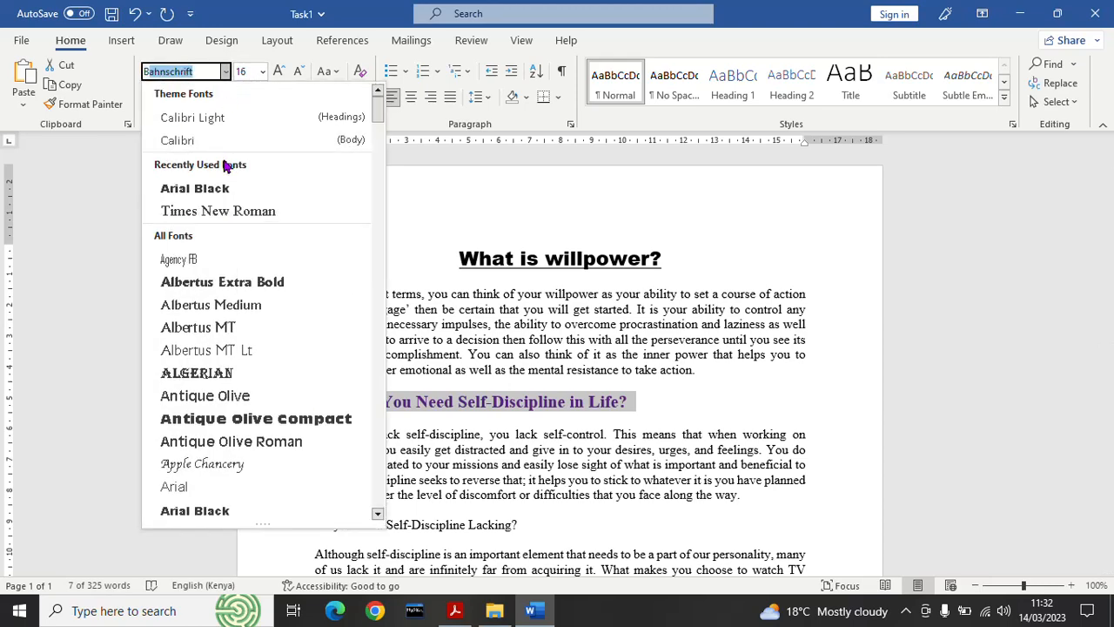
pyautogui.write('doni')
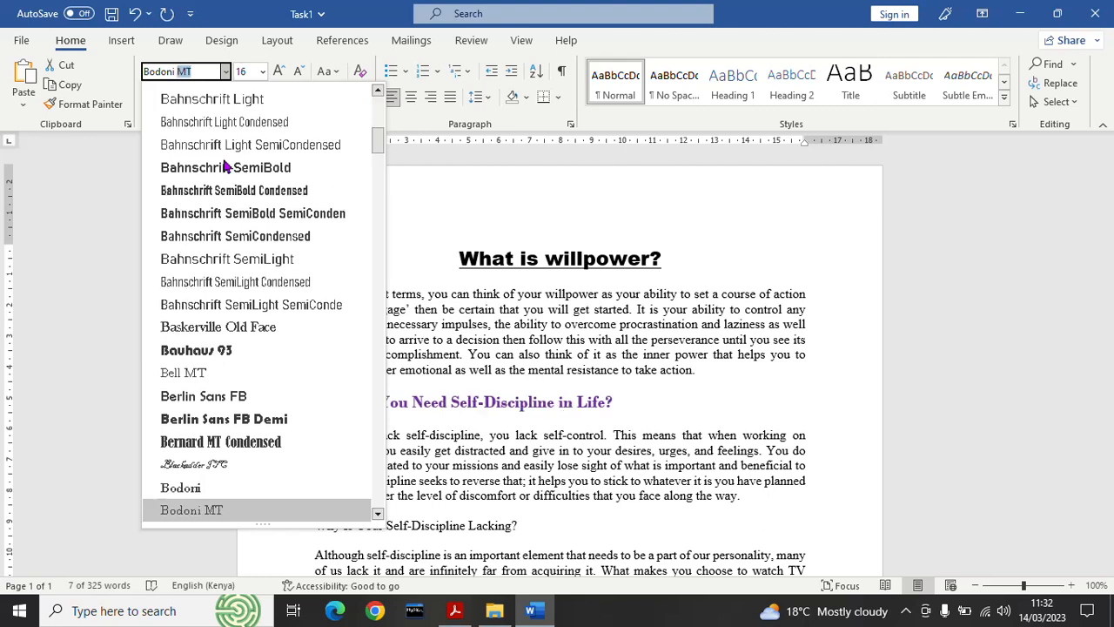
pyautogui.write(' MT')
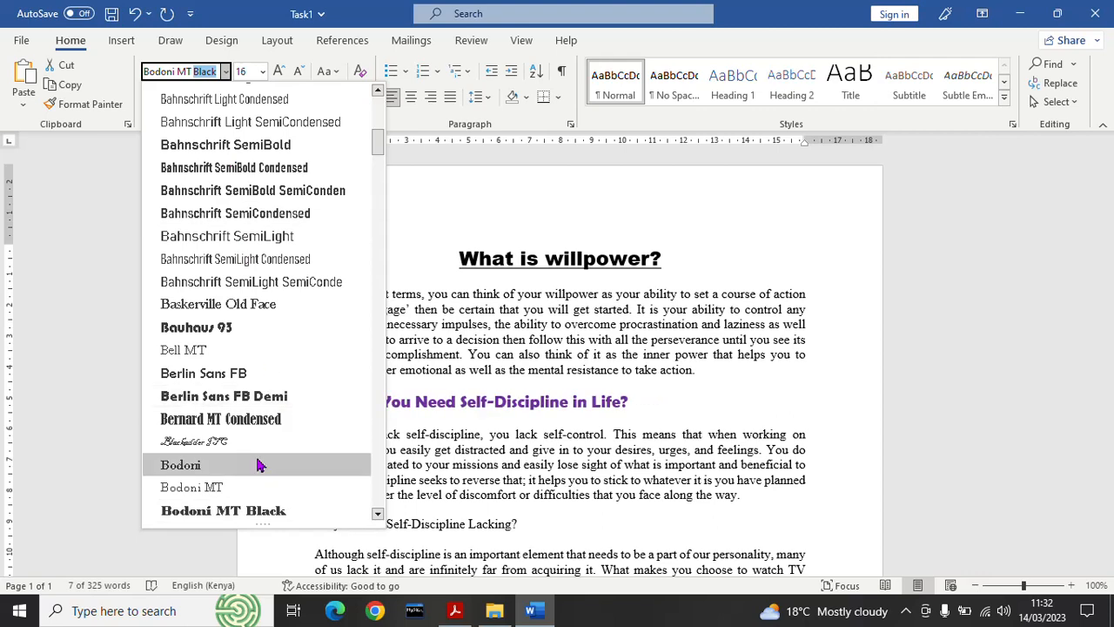
pyautogui.click(247, 514)
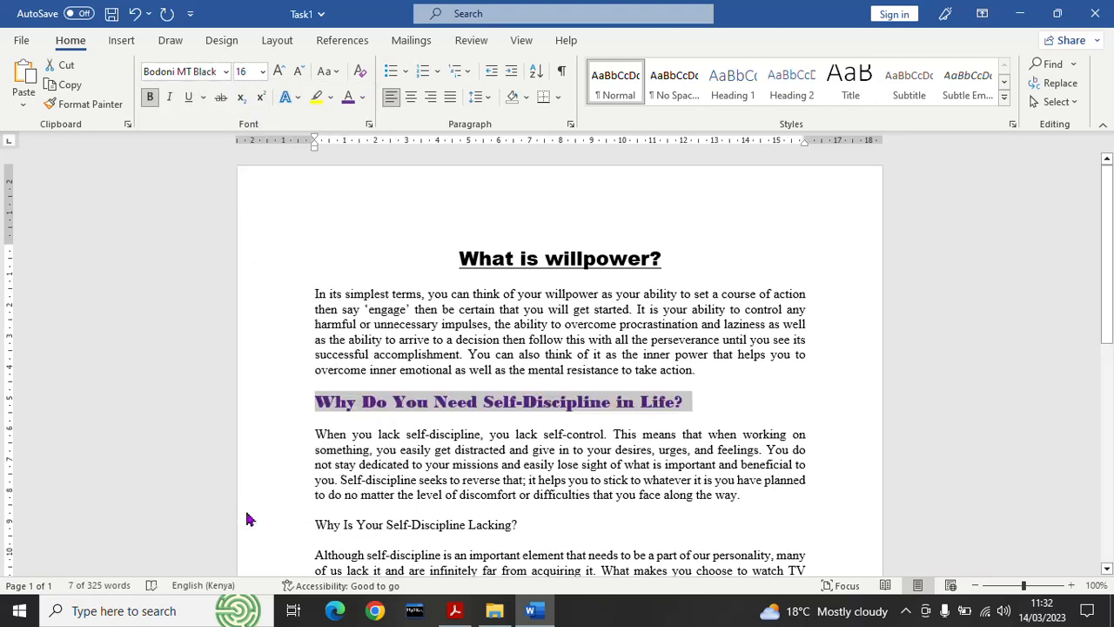
pyautogui.click(454, 610)
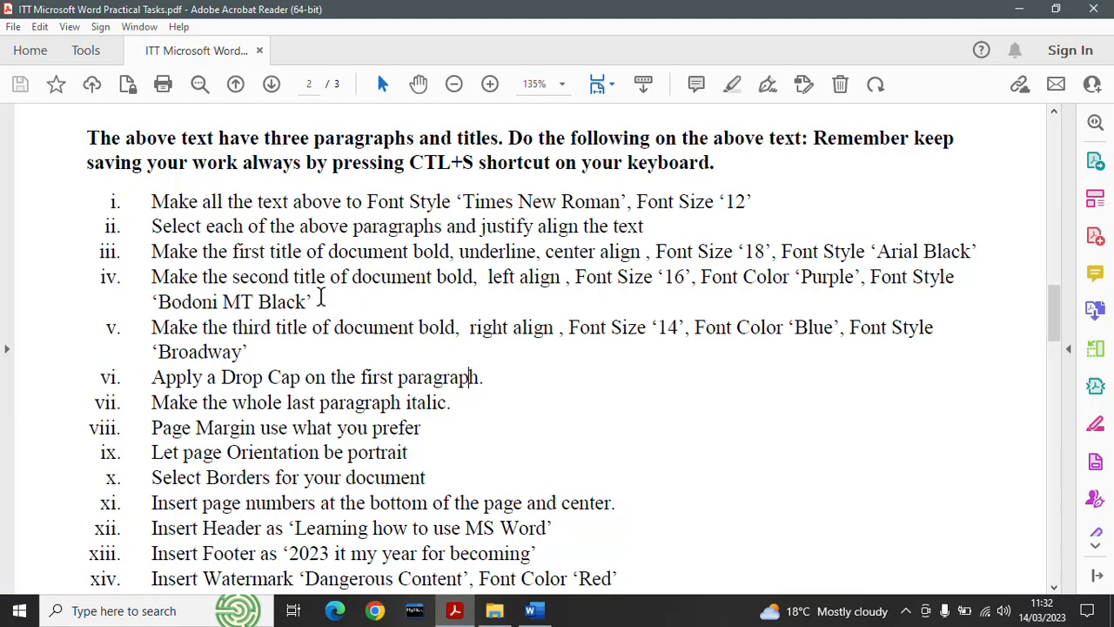
# Recheck the second title's instruction in the PDF, then save the Task1 document in Word
pyautogui.doubleClick(122, 277)
pyautogui.click(258, 304)
pyautogui.click(535, 610)
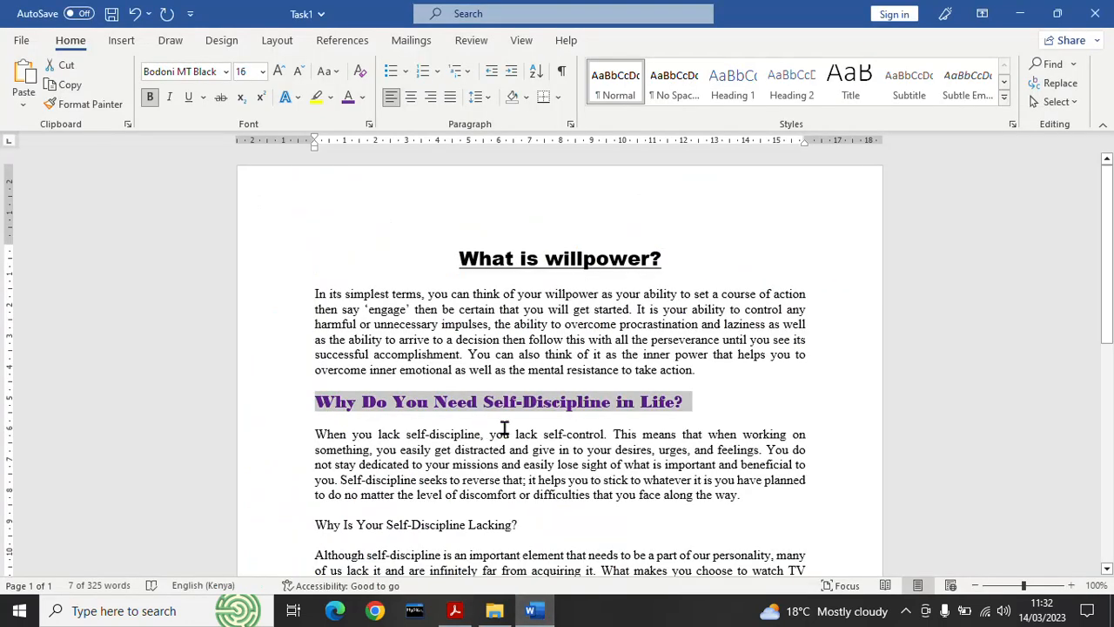
pyautogui.click(111, 14)
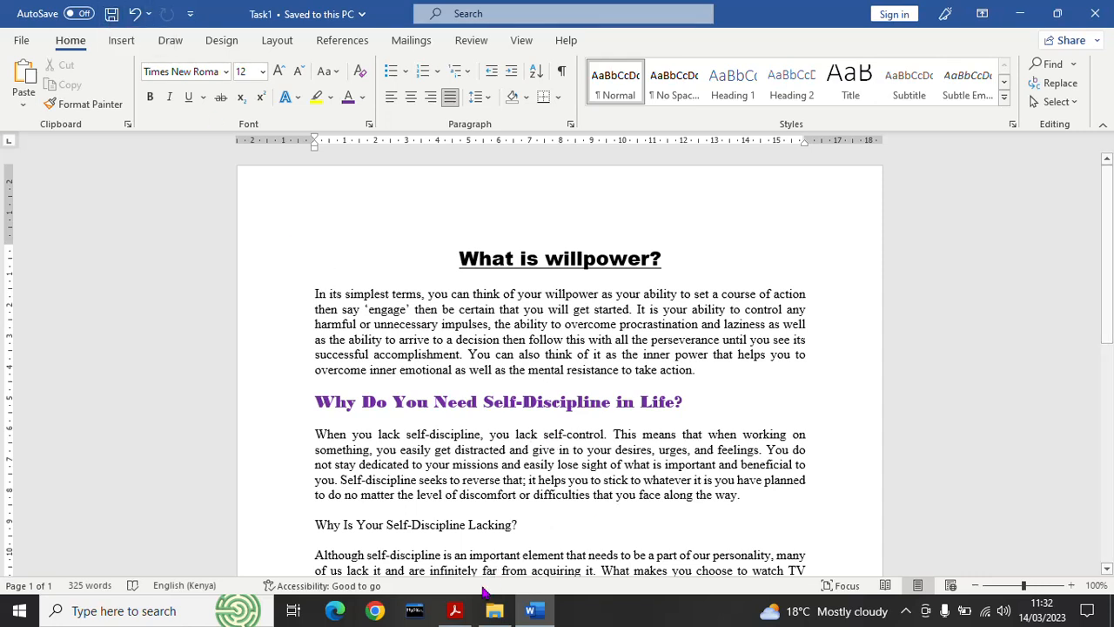
# Look up the third title's instruction in the PDF and make "Why Is Your Self-Discipline Lacking?" bold in Word
pyautogui.click(449, 613)
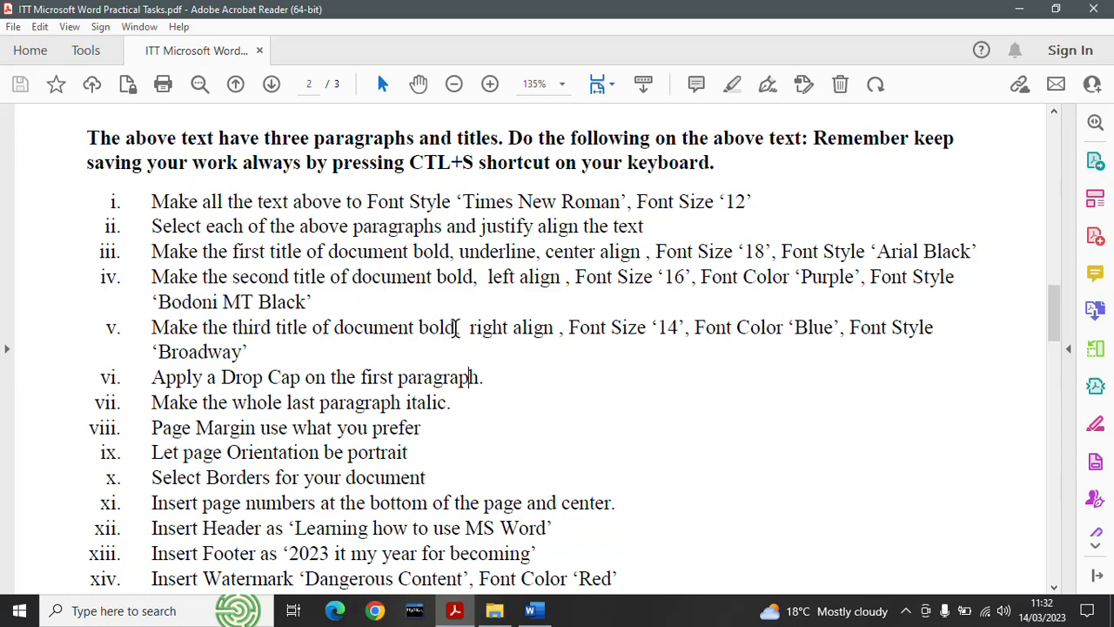
pyautogui.click(531, 610)
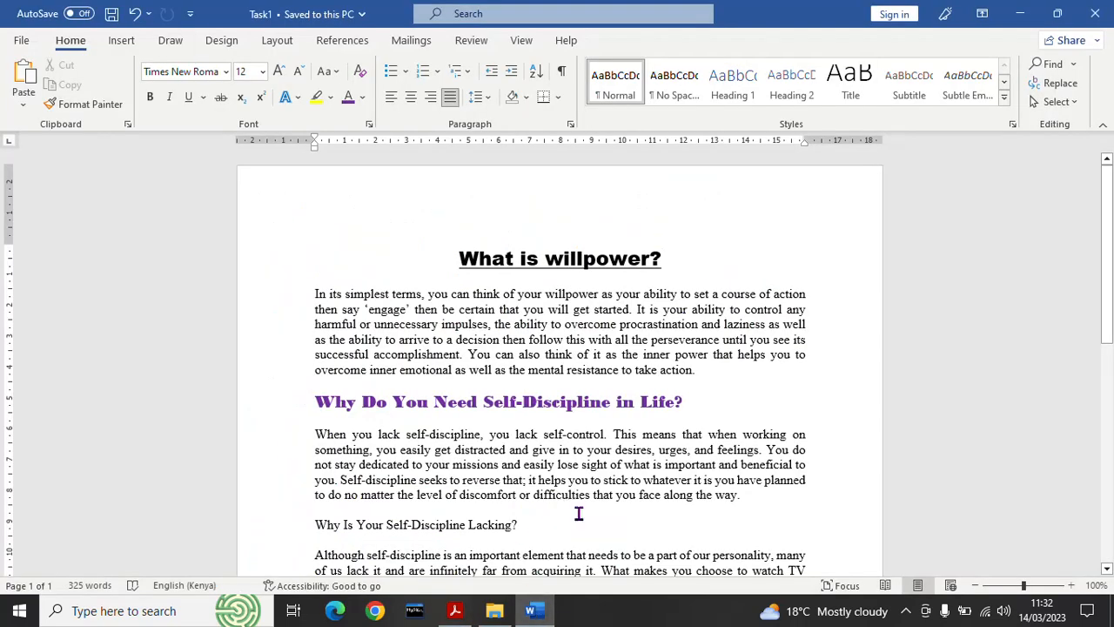
pyautogui.scroll(-3, 1111, 357)
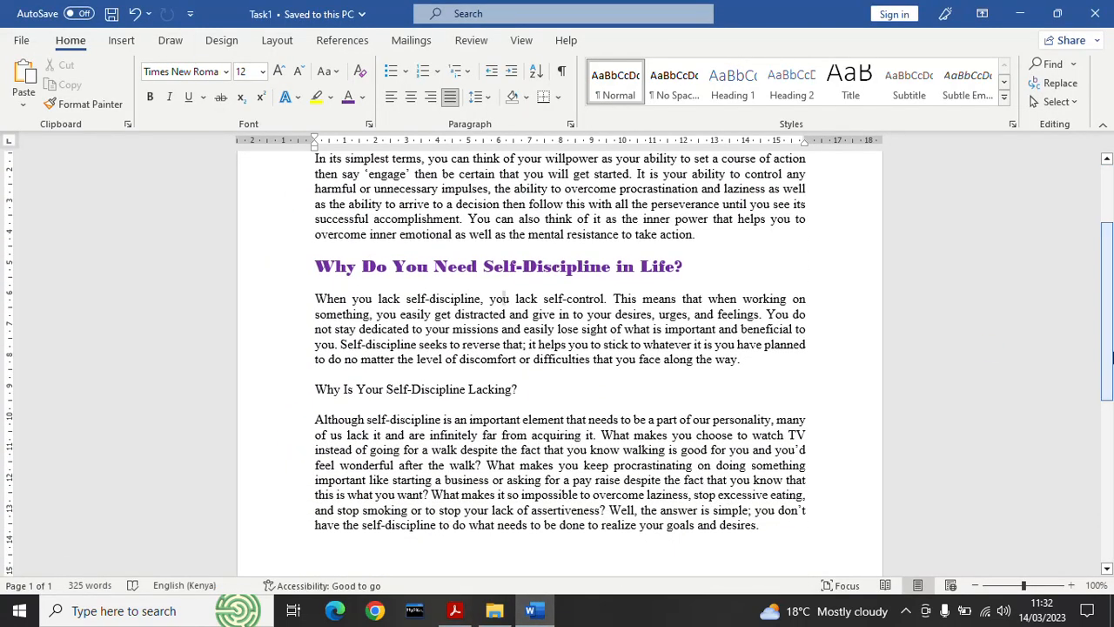
pyautogui.moveTo(520, 388); pyautogui.dragTo(308, 379)
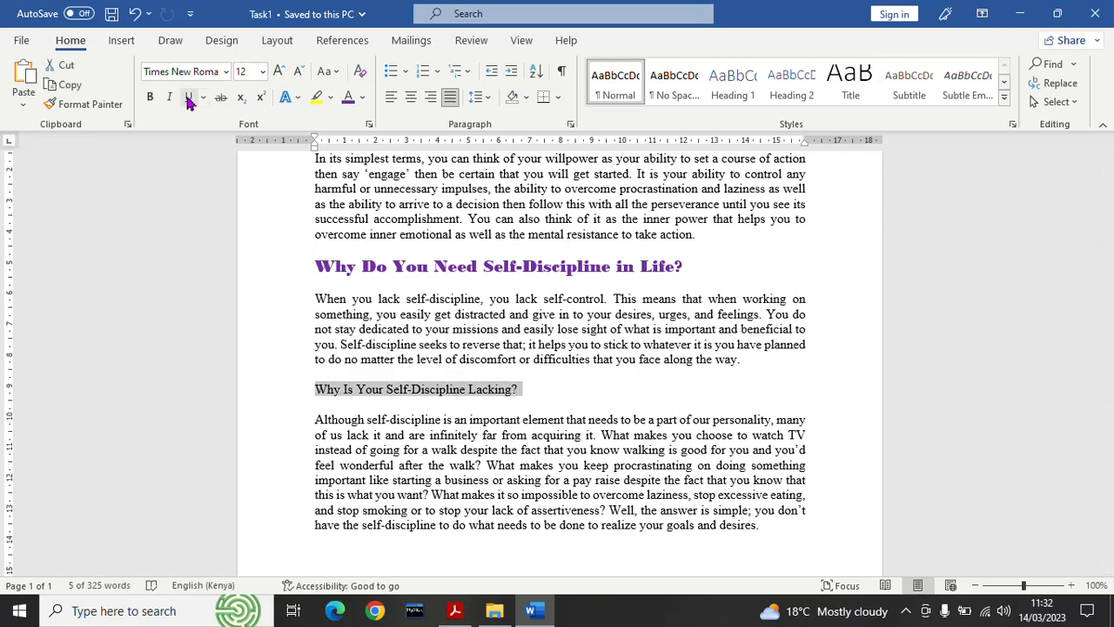
pyautogui.click(150, 97)
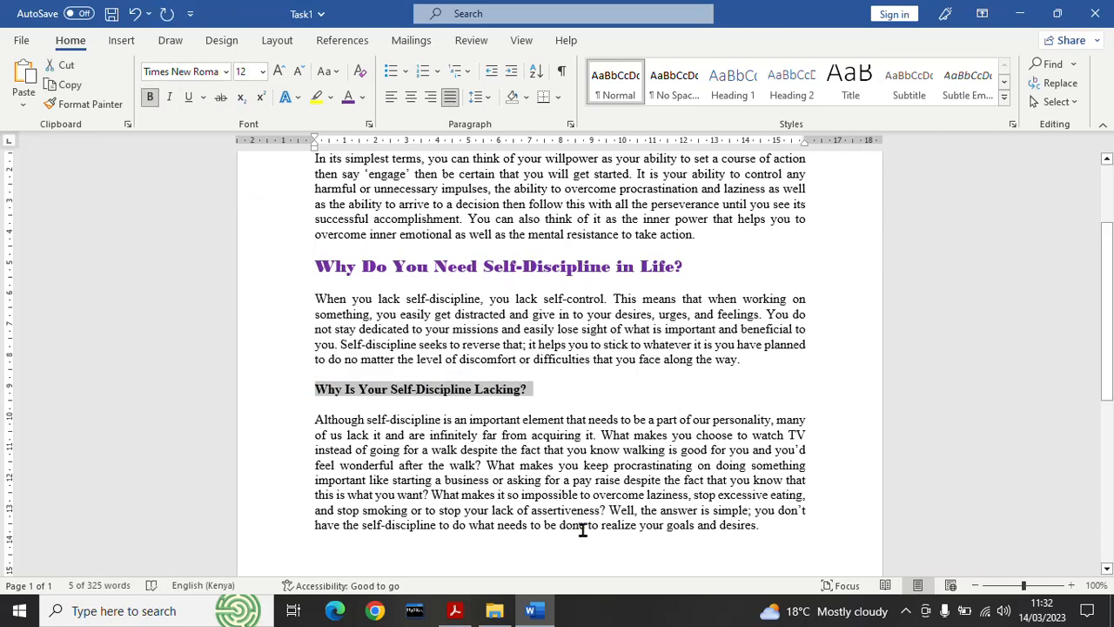
# Check the third title's alignment in the PDF and right-align "Why Is Your Self-Discipline Lacking?" in Word
pyautogui.click(454, 610)
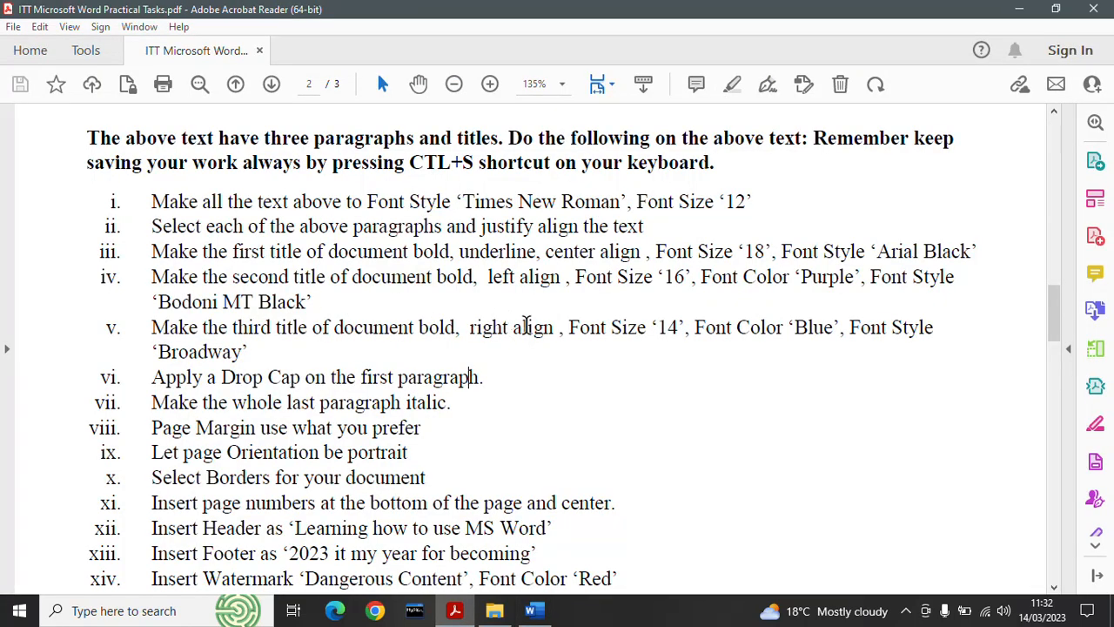
pyautogui.click(546, 612)
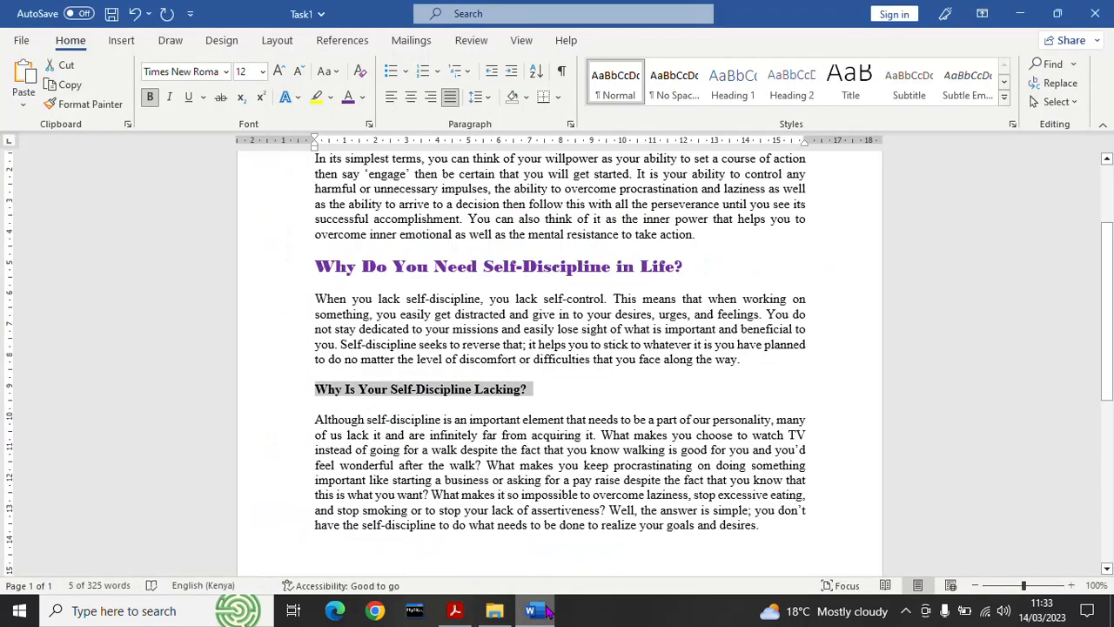
pyautogui.click(431, 97)
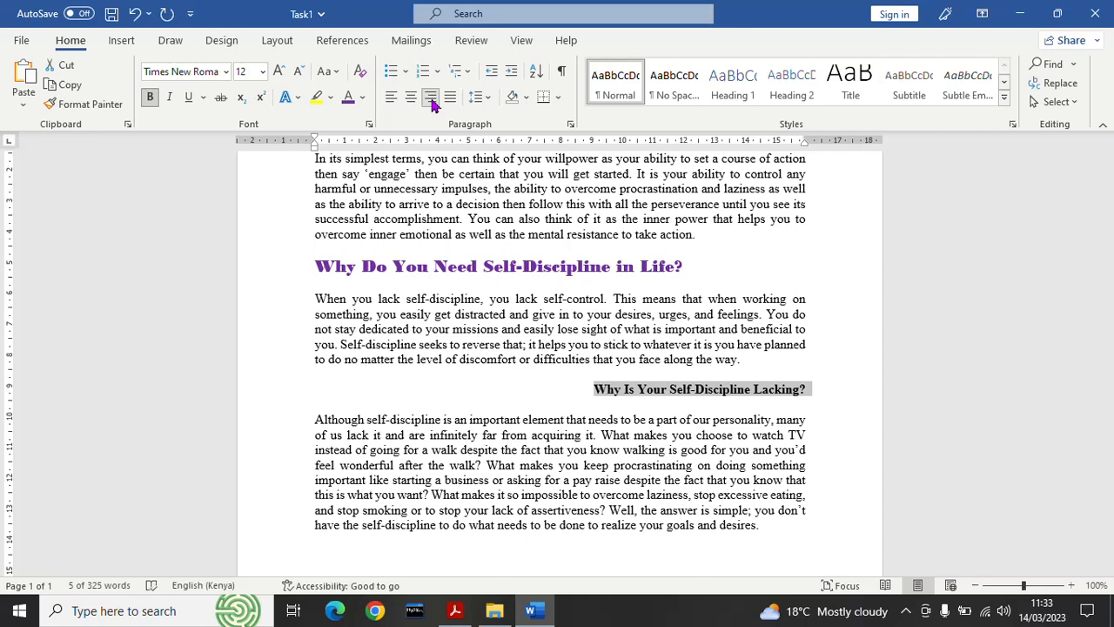
# Check the third title's font size in the PDF and set "Why Is Your Self-Discipline Lacking?" to size 14 in Word
pyautogui.click(455, 610)
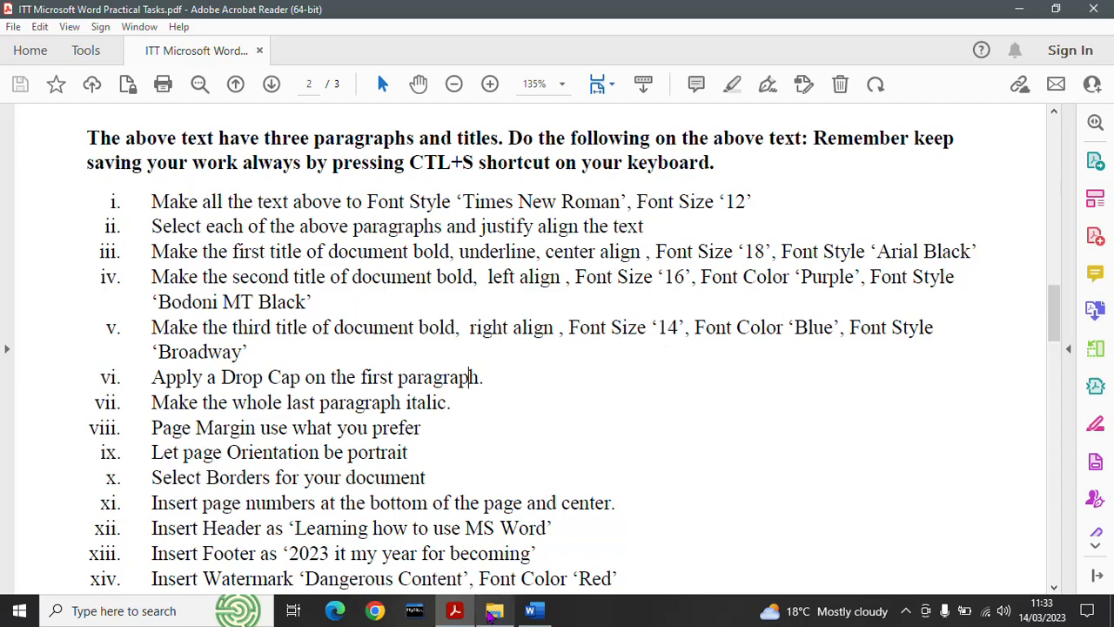
pyautogui.click(532, 610)
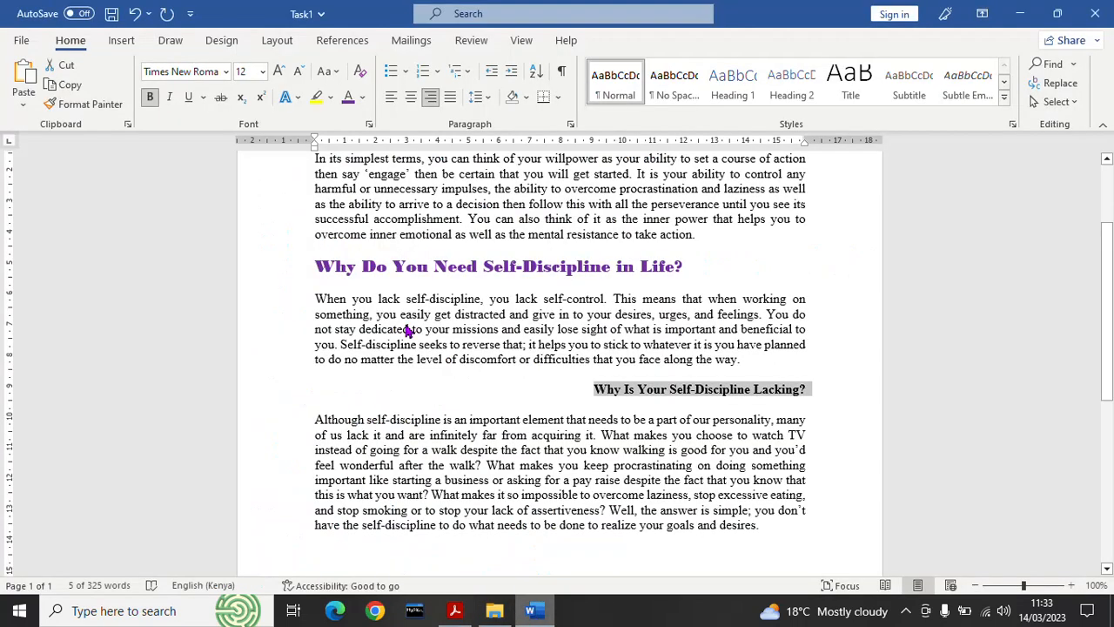
pyautogui.click(263, 71)
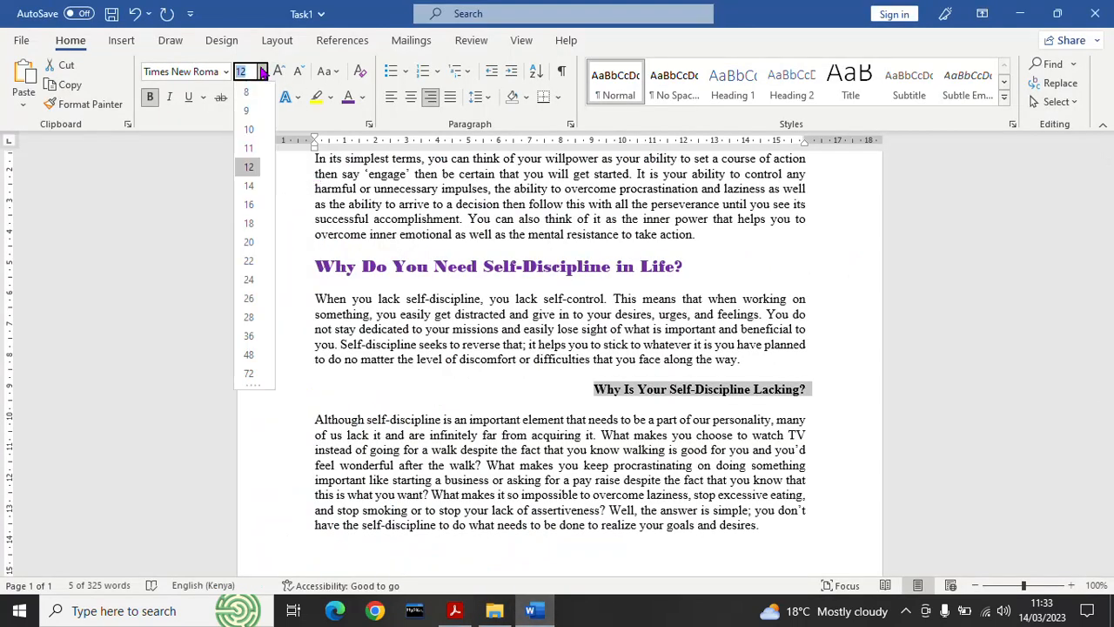
pyautogui.click(250, 191)
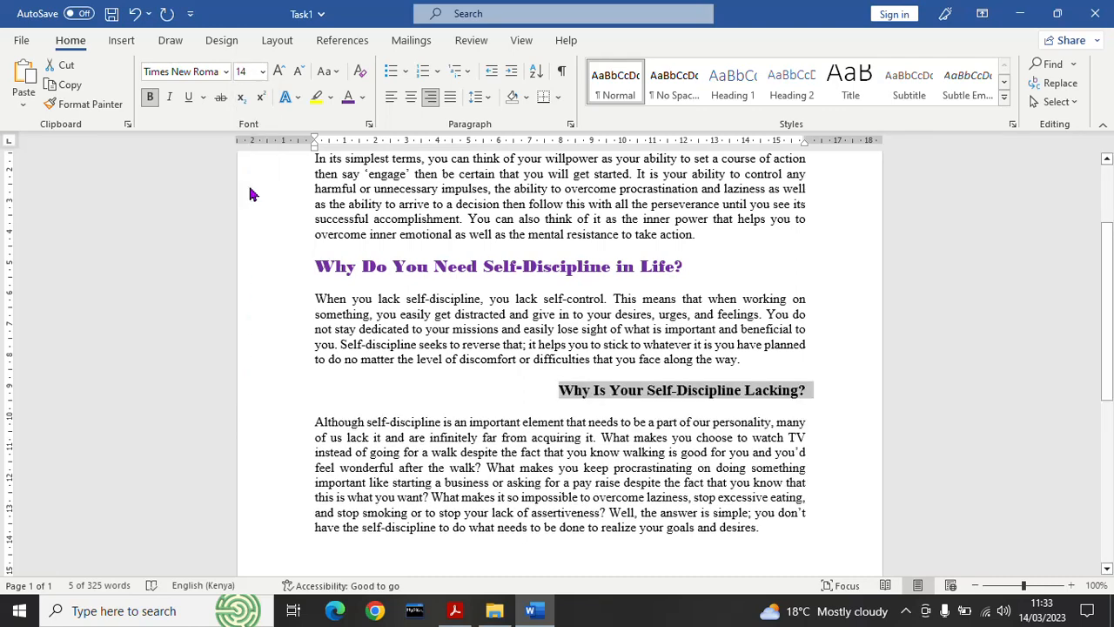
# Confirm the third title's font color in the PDF and color "Why Is Your Self-Discipline Lacking?" standard Blue in Word
pyautogui.click(454, 610)
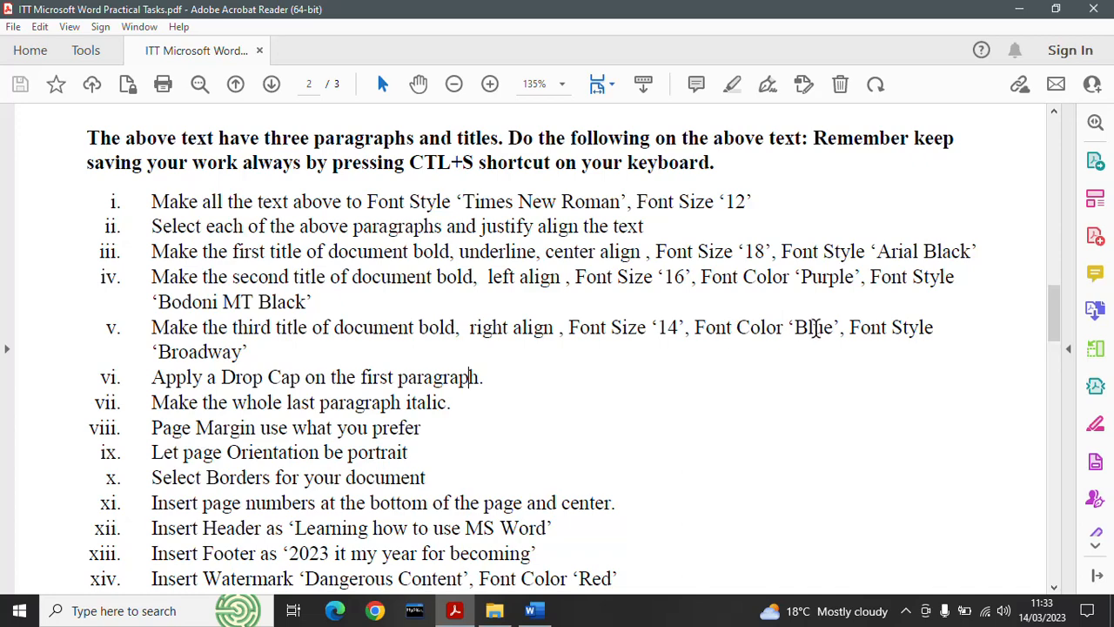
pyautogui.click(535, 610)
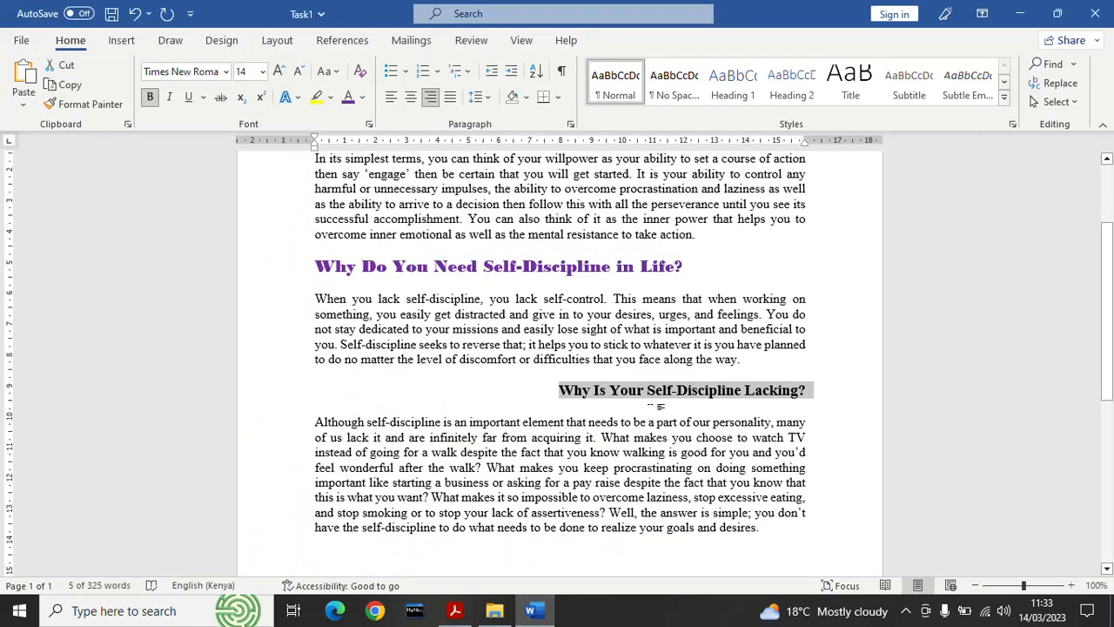
pyautogui.click(362, 98)
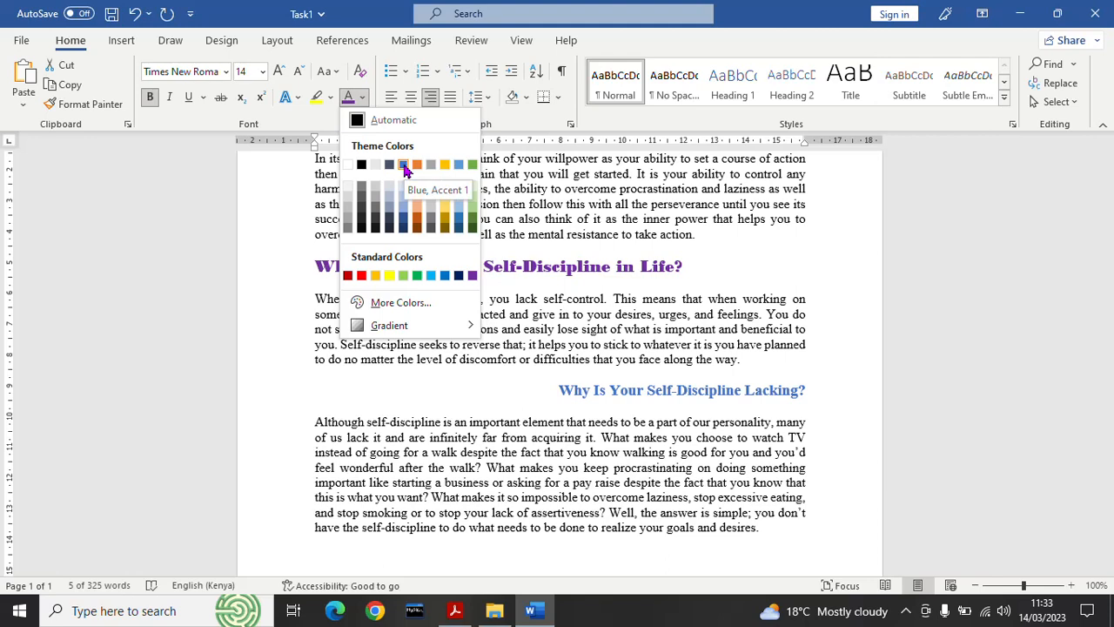
pyautogui.click(444, 275)
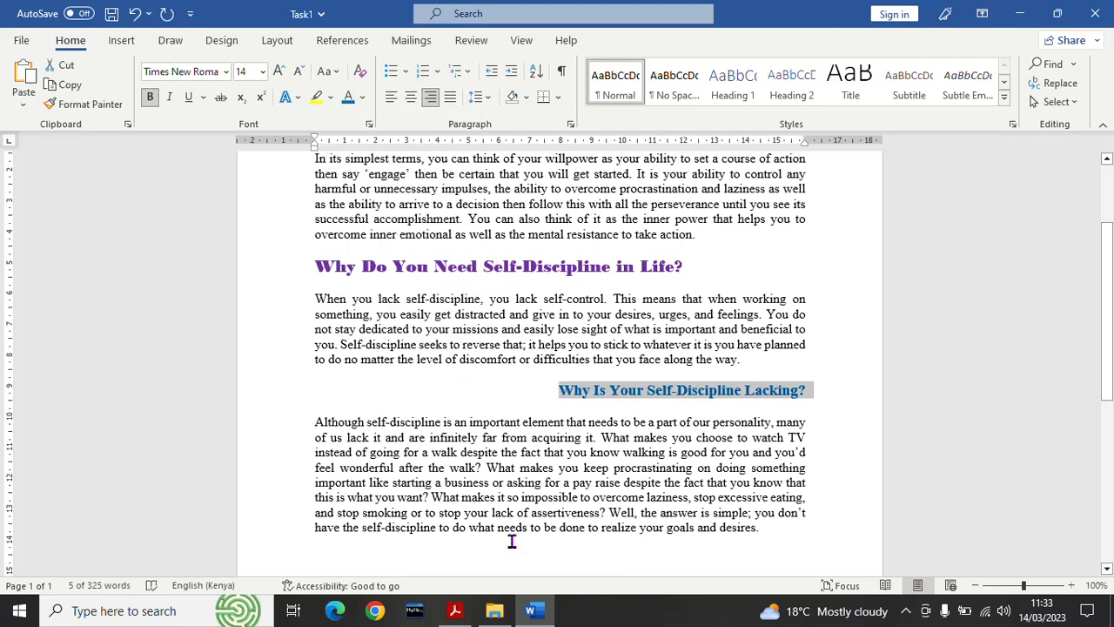
# Look up the third title's font style in the PDF and set "Why Is Your Self-Discipline Lacking?" to Broadway in Word
pyautogui.click(456, 612)
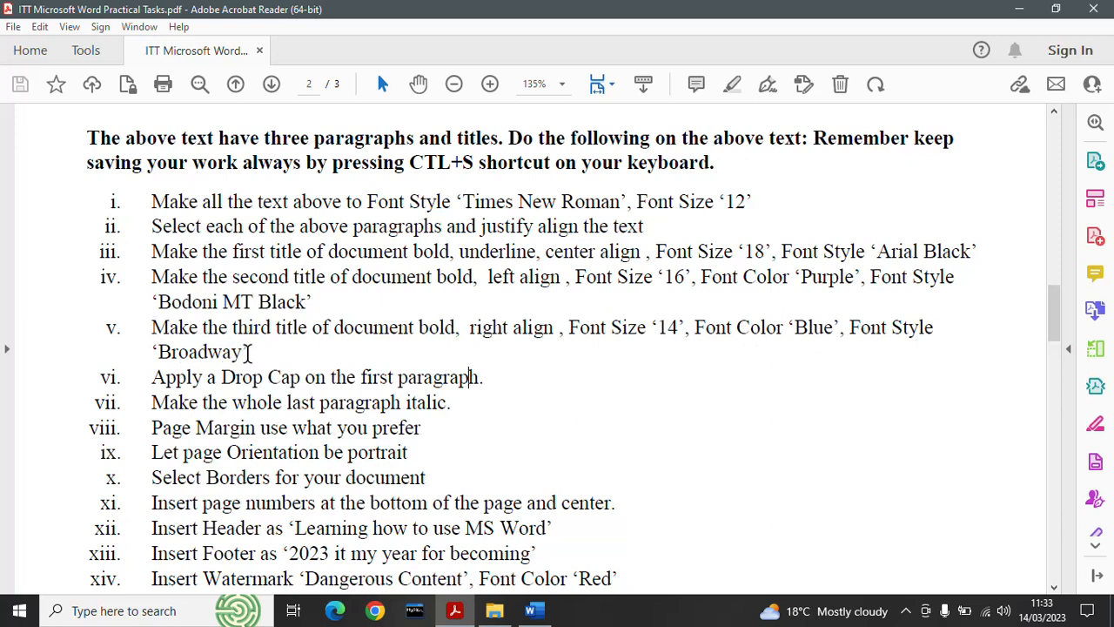
pyautogui.click(530, 610)
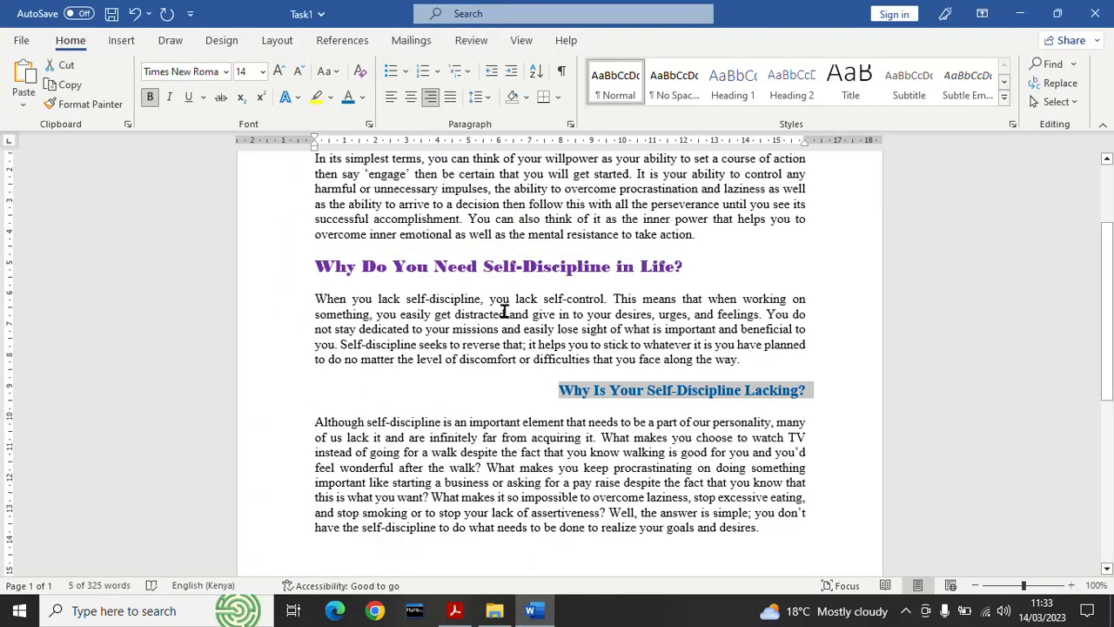
pyautogui.click(225, 71)
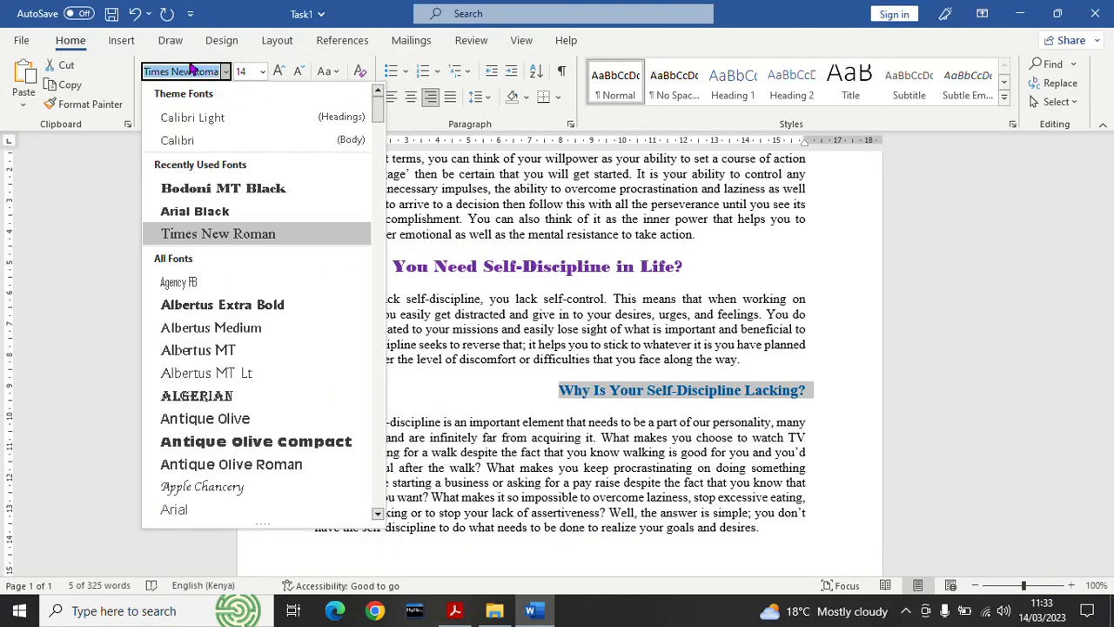
pyautogui.write('Broadway')
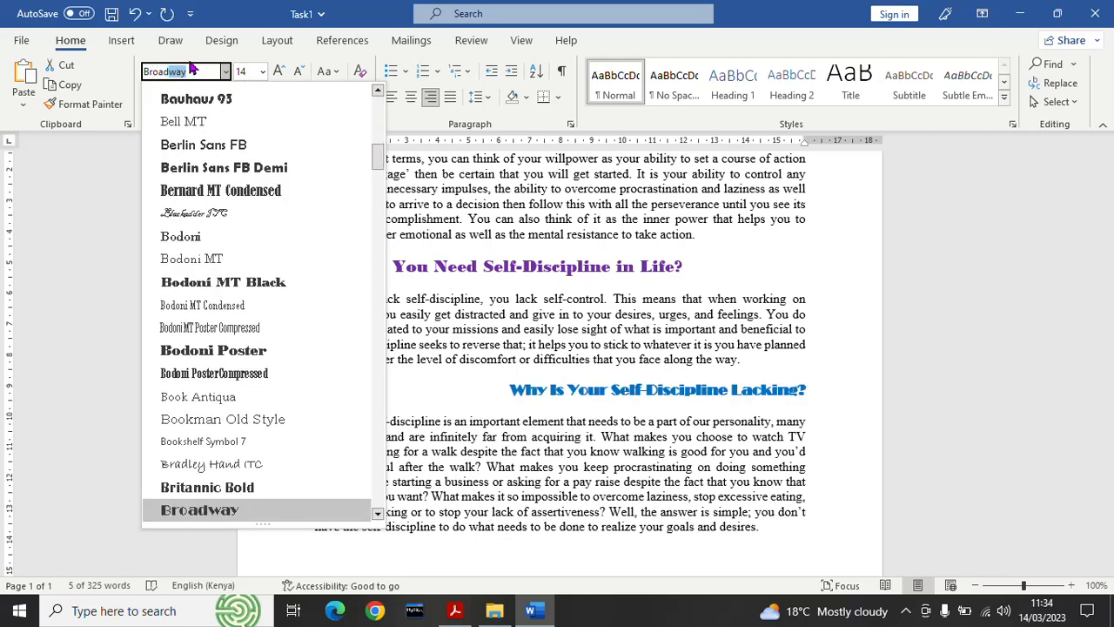
pyautogui.click(222, 515)
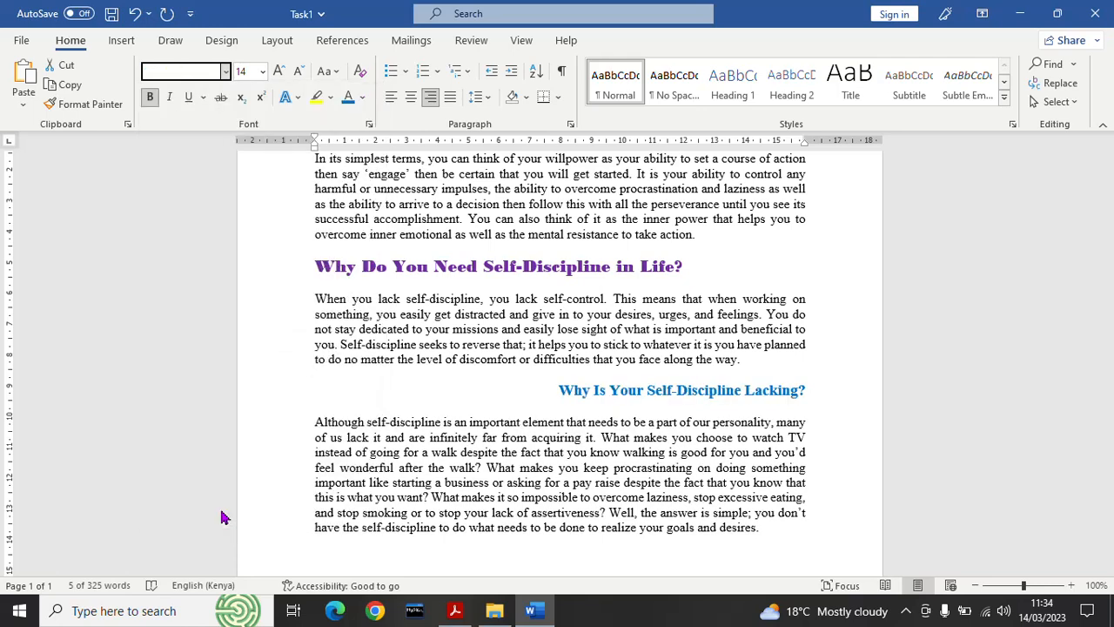
pyautogui.click(581, 475)
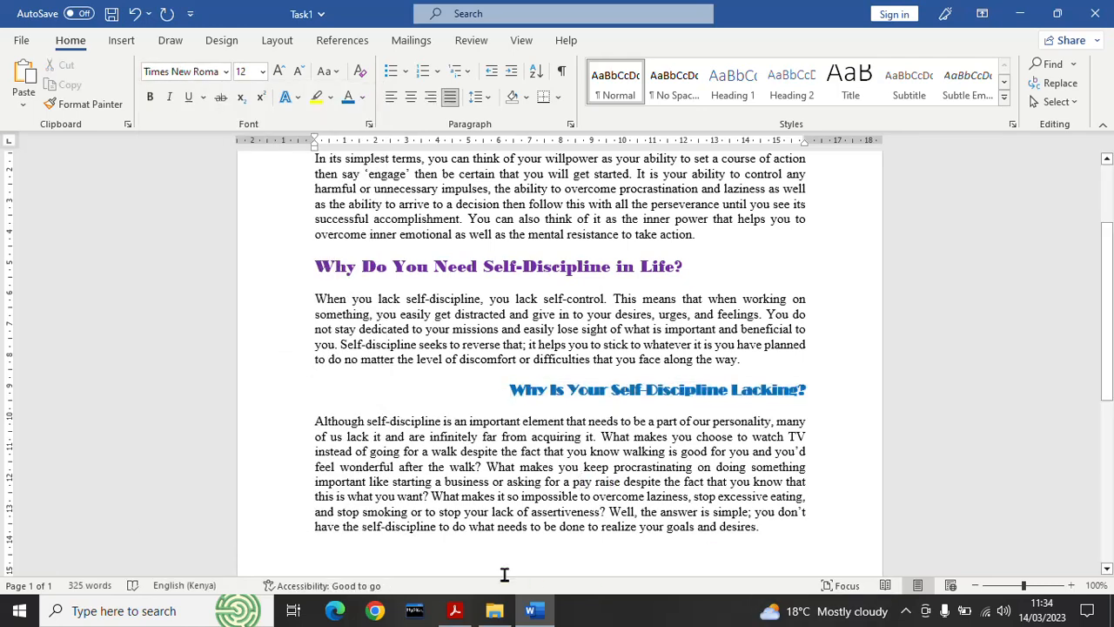
# Recheck the third title's instruction in the PDF, then save the Task1 document in Word and look over its formatting
pyautogui.click(454, 610)
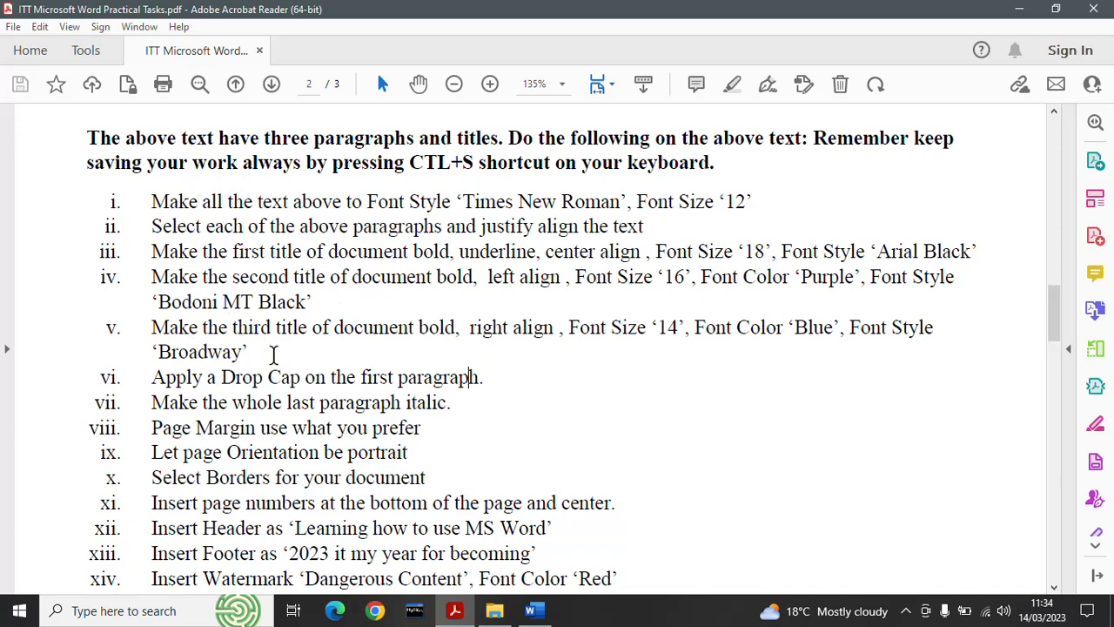
pyautogui.click(534, 610)
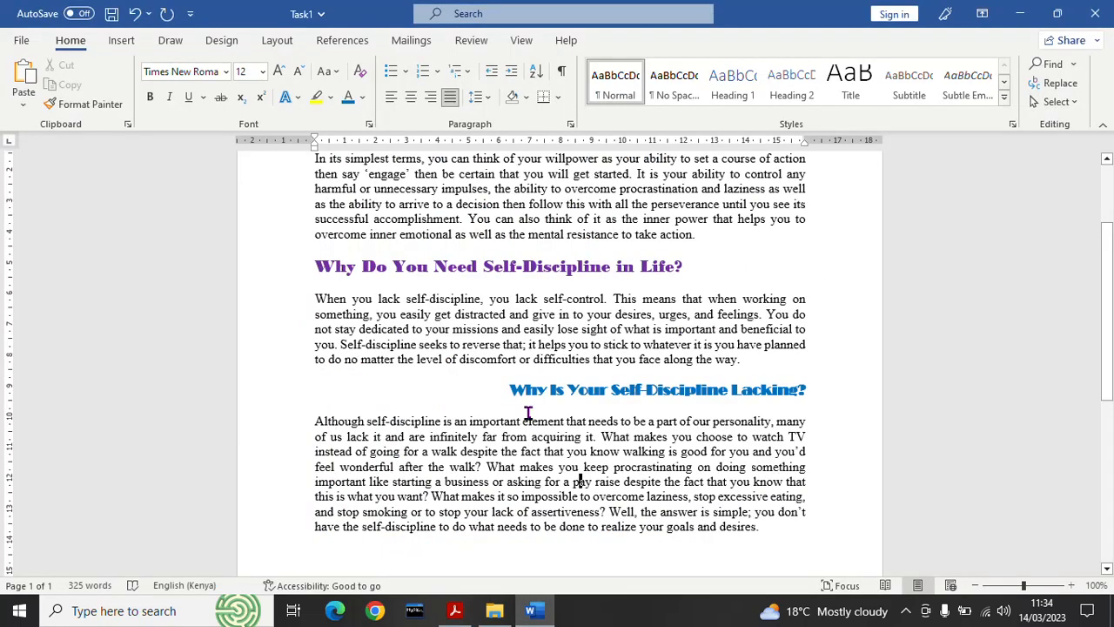
pyautogui.hotkey('ctrl', 's')
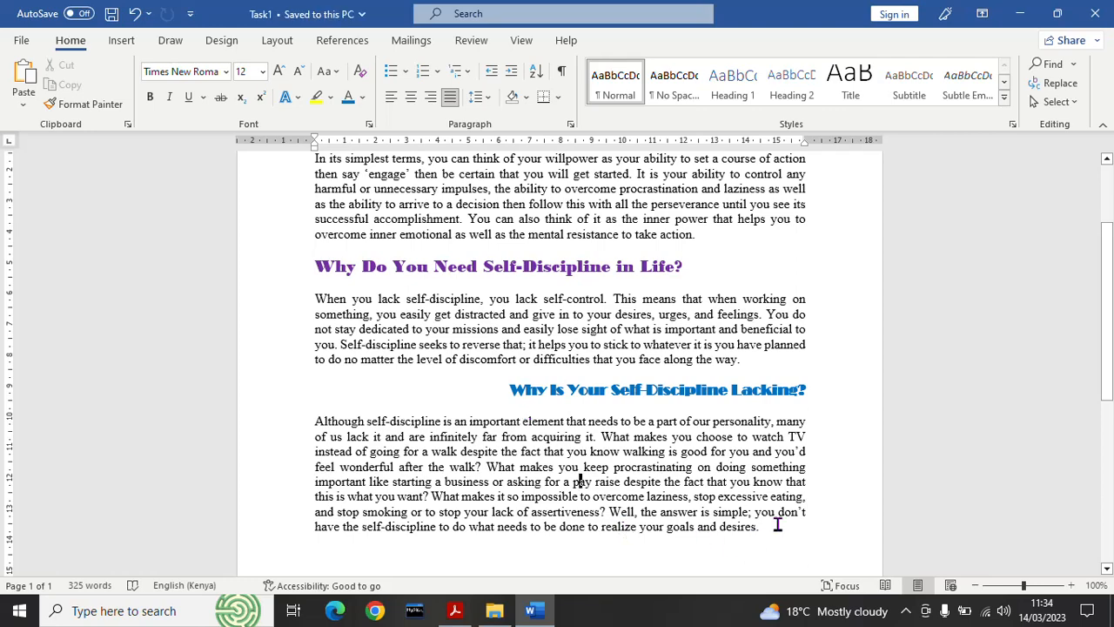
pyautogui.scroll(3, 1111, 281)
pyautogui.scroll(-4, 1112, 281)
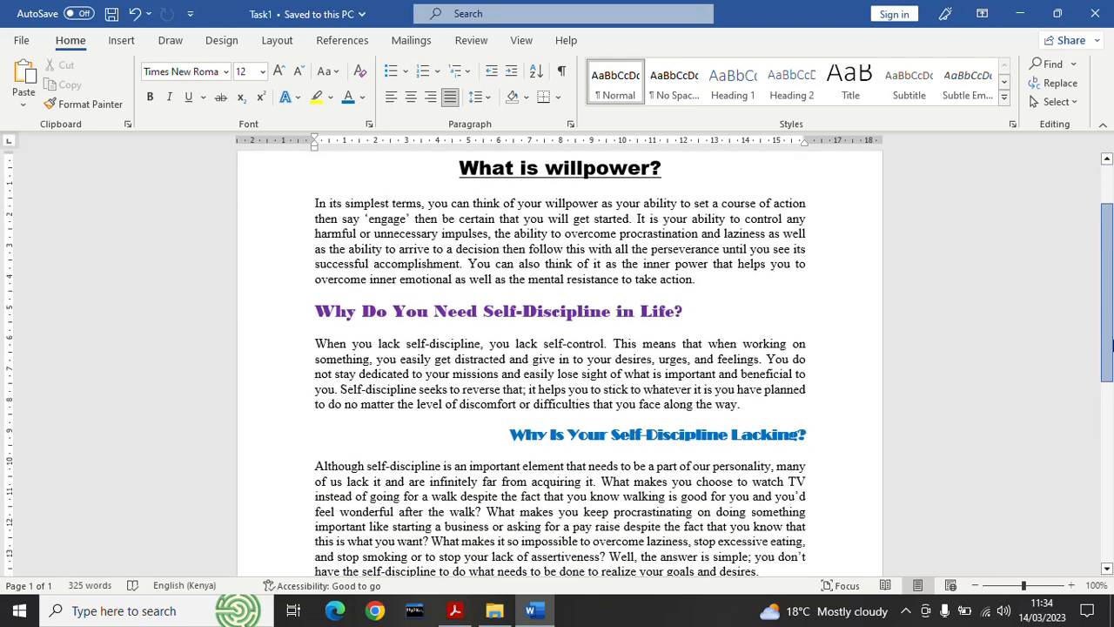
pyautogui.scroll(2, 1111, 346)
pyautogui.scroll(1, 1111, 346)
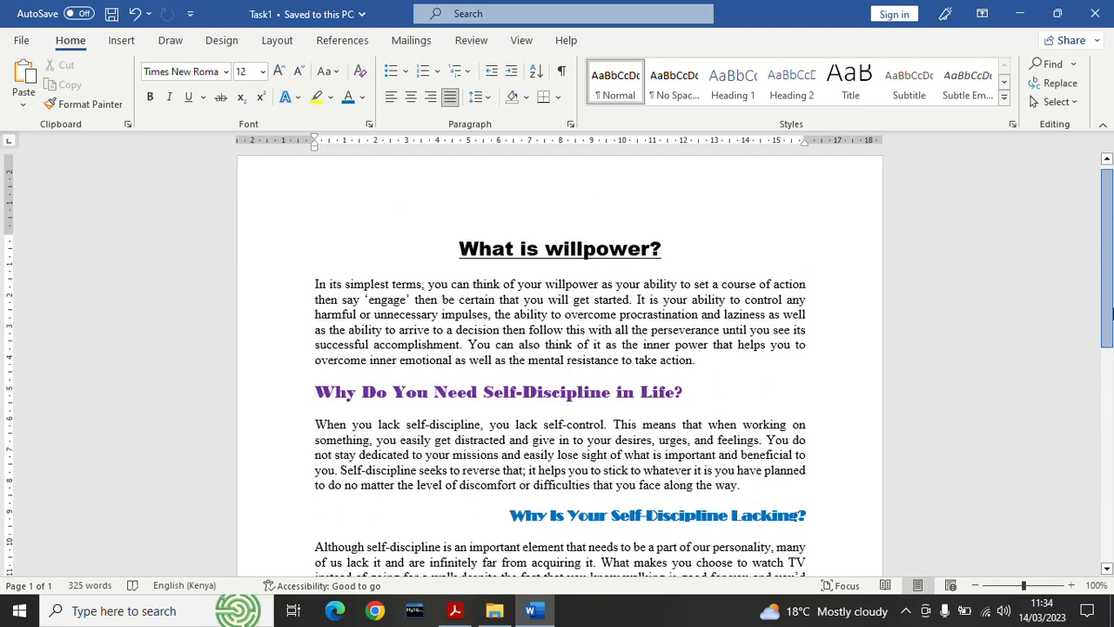
pyautogui.scroll(-2, 1111, 347)
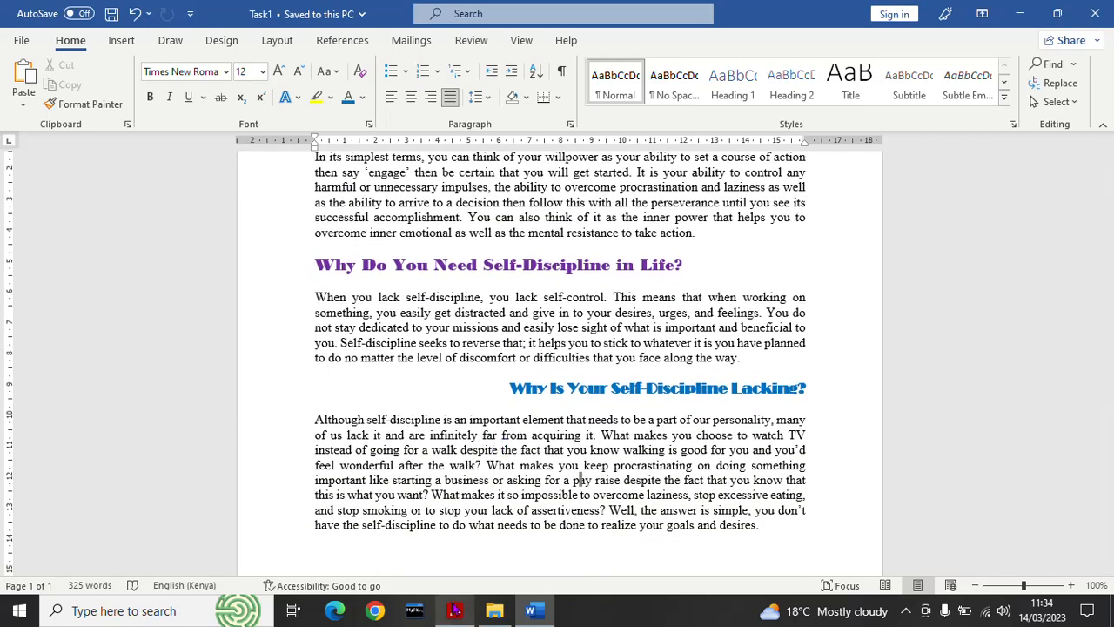
# Check the drop cap instruction in the PDF, then apply a Dropped drop cap to the first paragraph's opening letter in Word
pyautogui.click(454, 610)
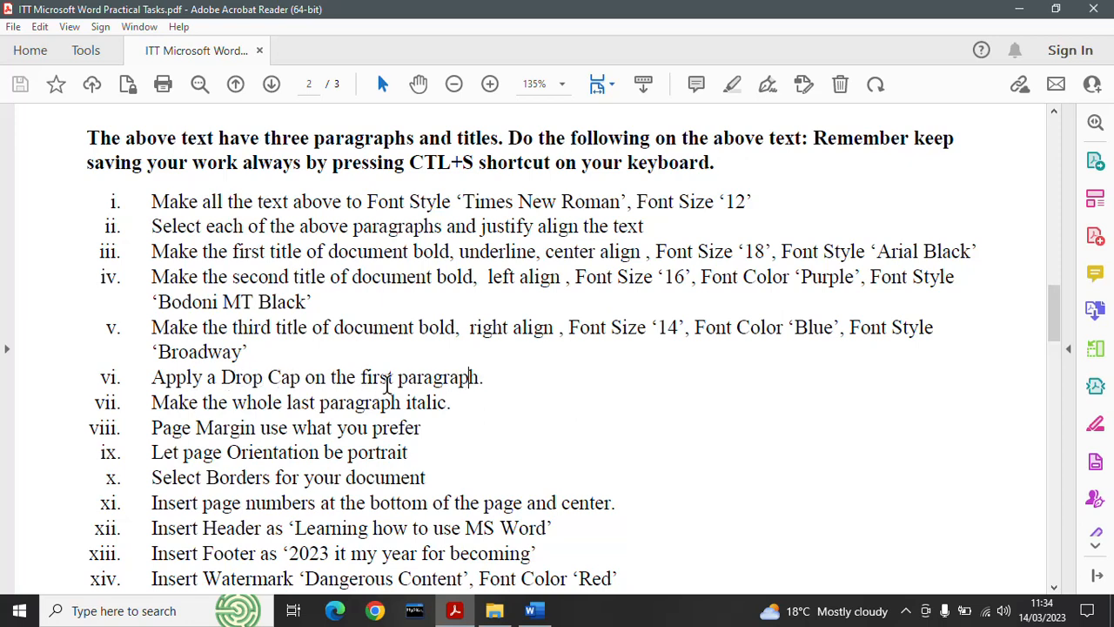
pyautogui.click(530, 610)
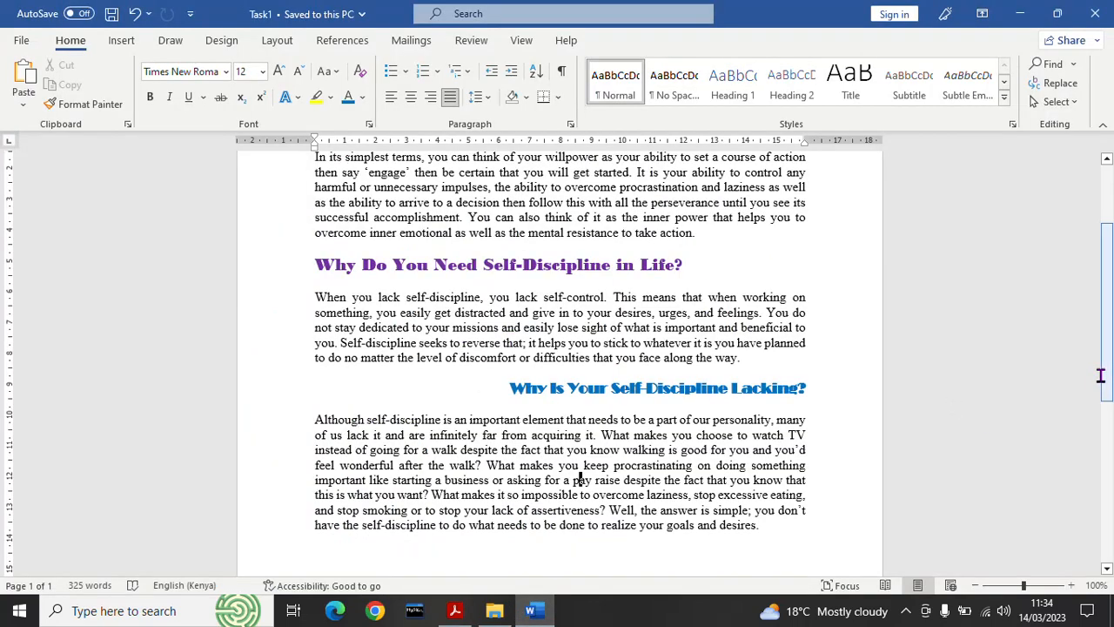
pyautogui.moveTo(1106, 374); pyautogui.dragTo(1110, 311)
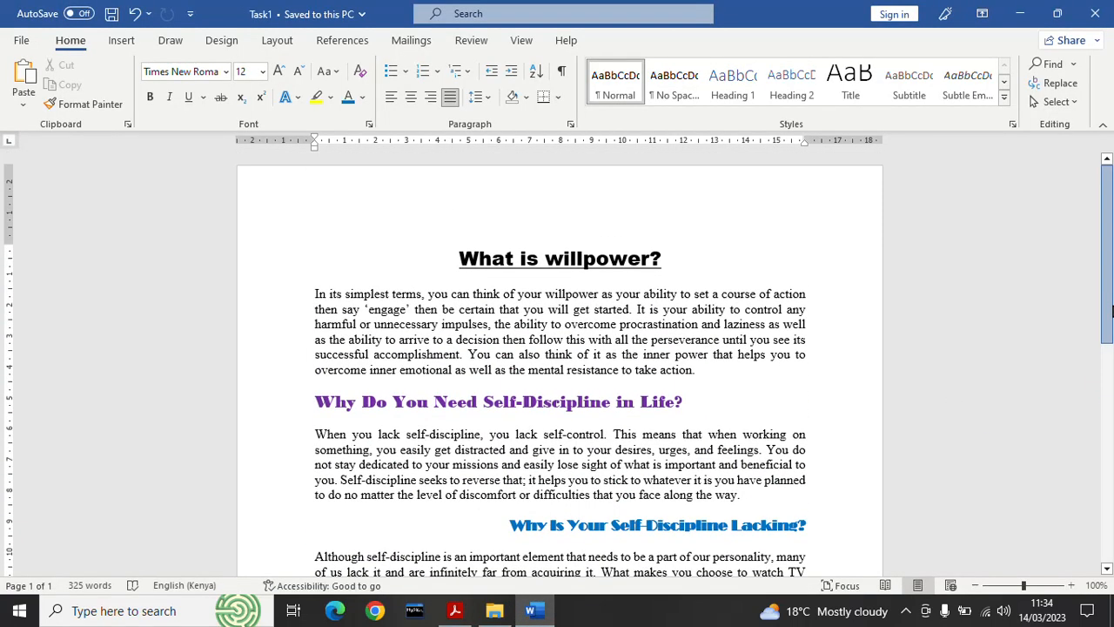
pyautogui.doubleClick(320, 293)
pyautogui.click(314, 298)
pyautogui.doubleClick(321, 293)
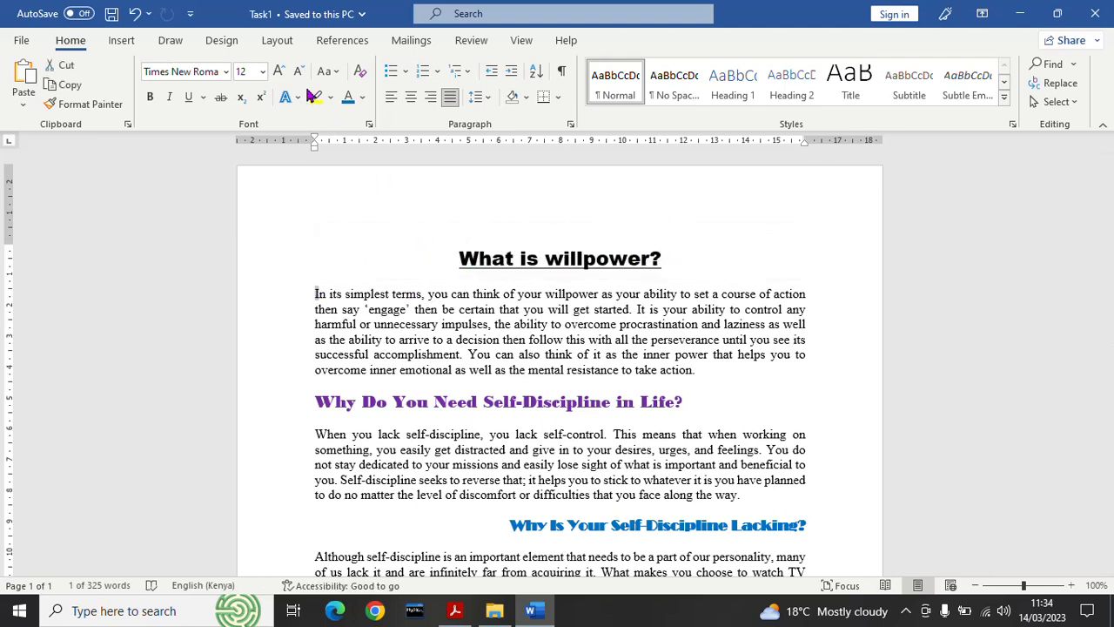
pyautogui.click(121, 41)
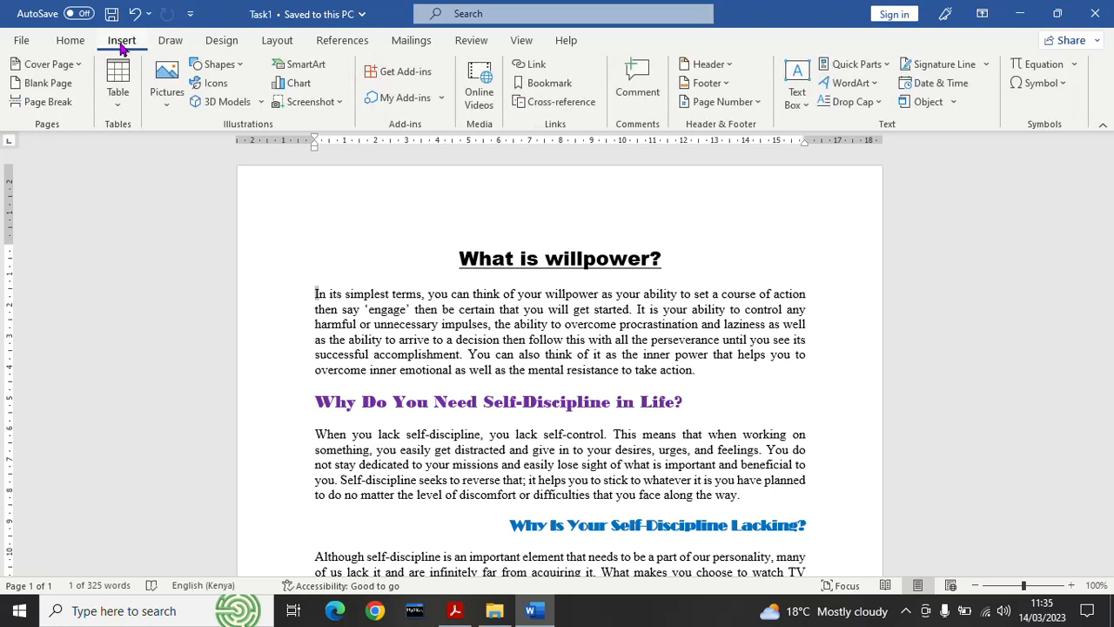
pyautogui.click(866, 108)
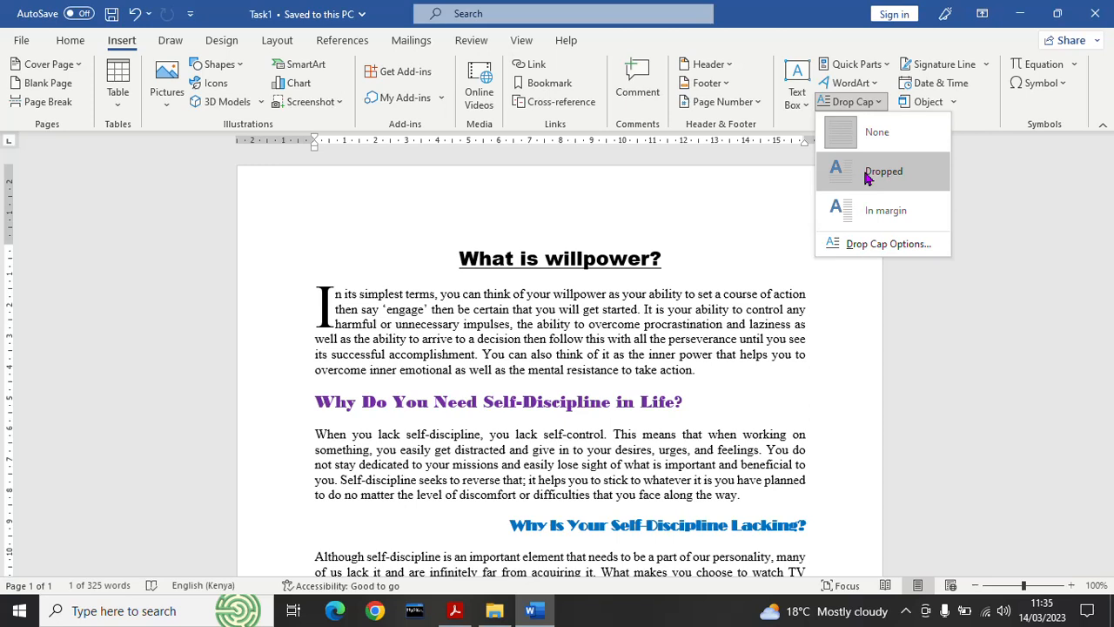
pyautogui.click(868, 179)
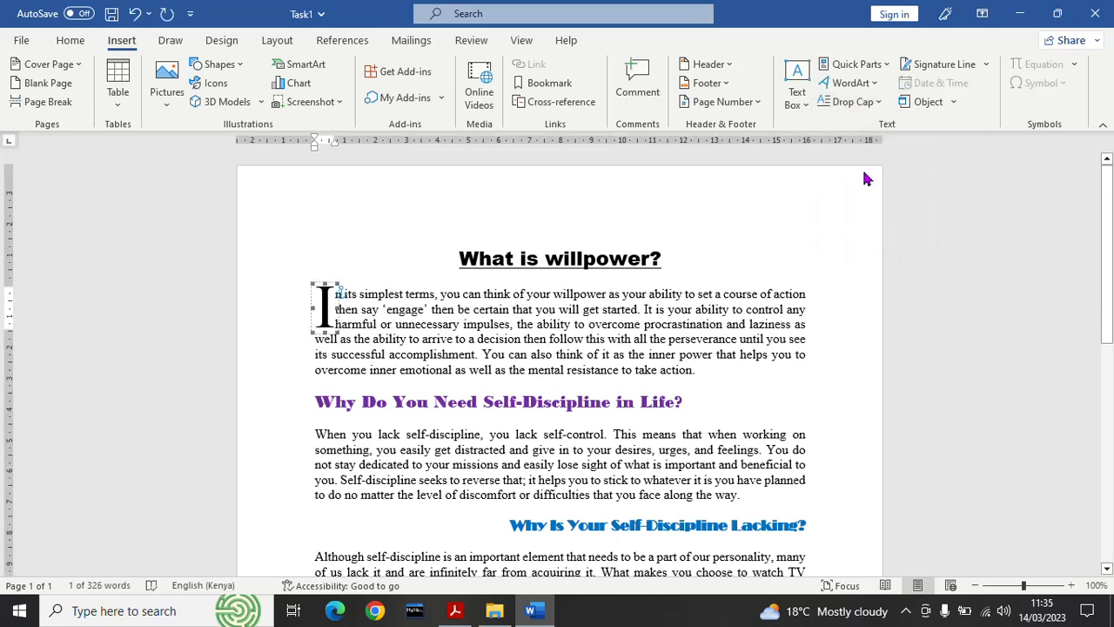
pyautogui.click(849, 321)
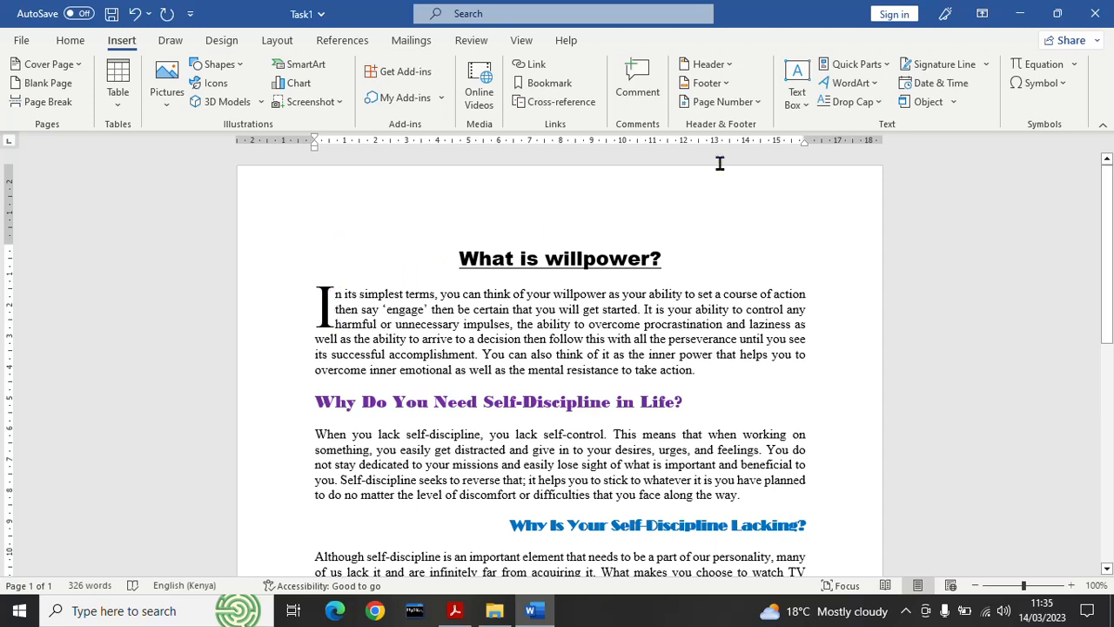
# Review the first paragraph's drop cap options and accept Dropped position, Times New Roman, 3 lines to drop and 0 cm from text
pyautogui.click(877, 105)
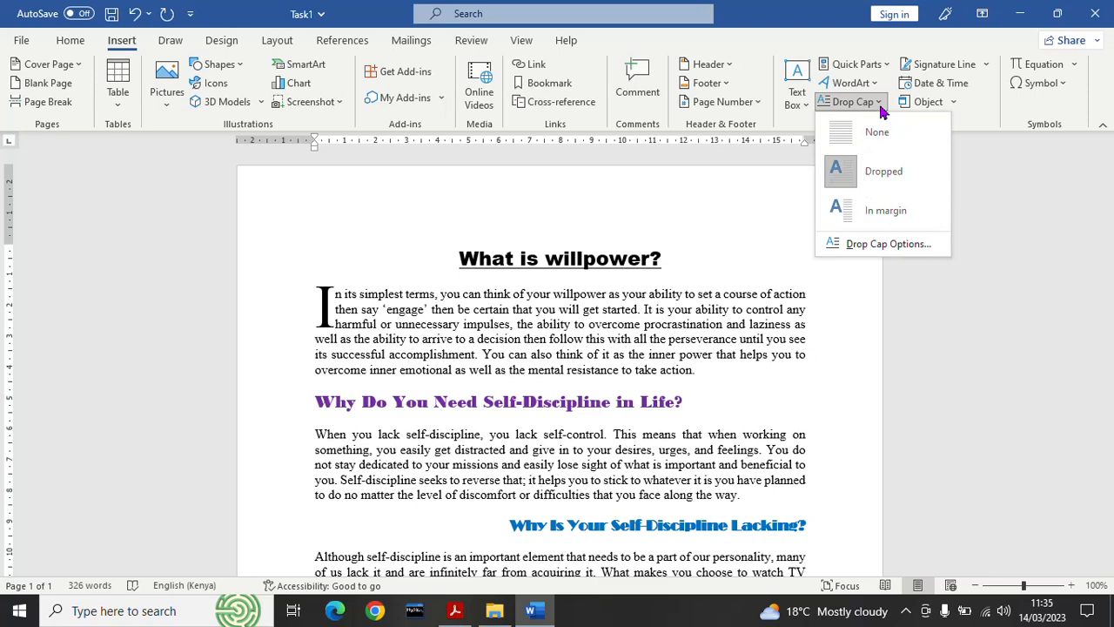
pyautogui.click(888, 244)
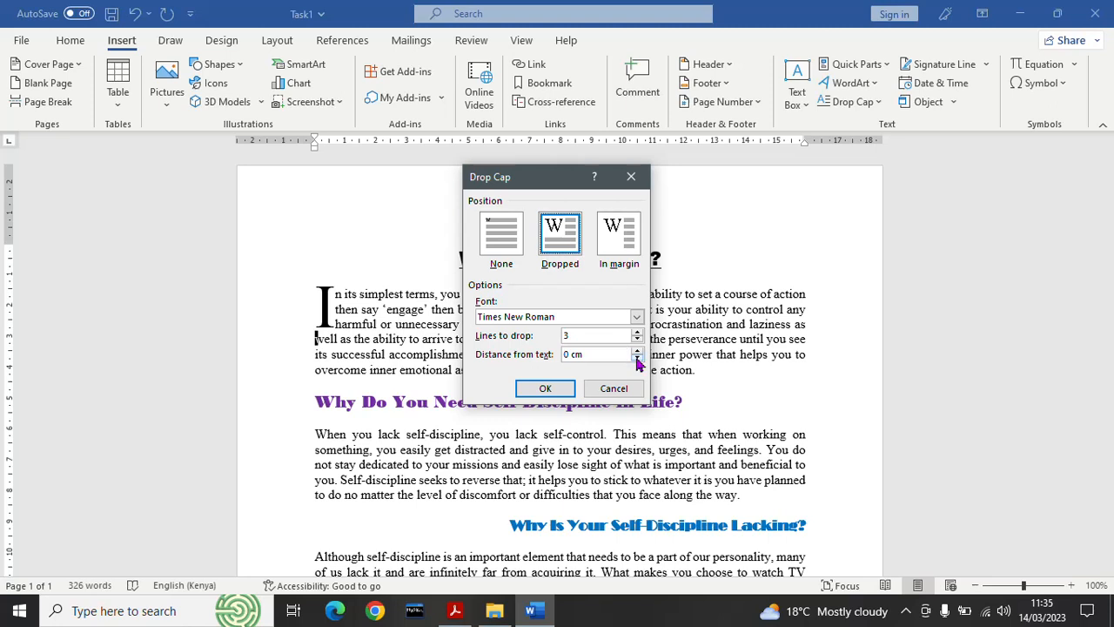
pyautogui.click(539, 391)
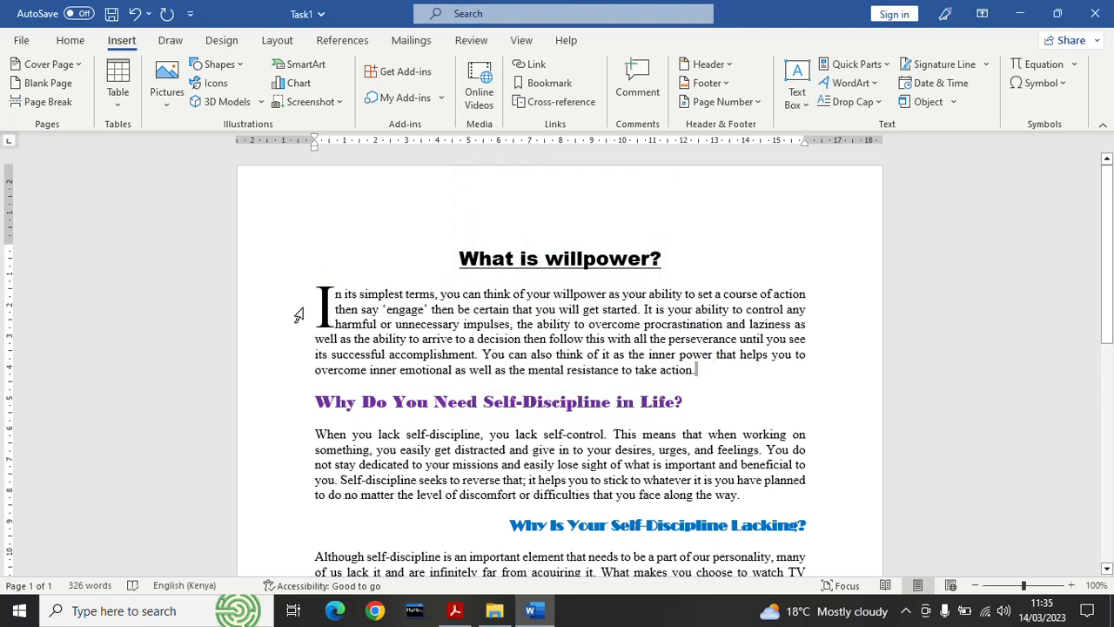
# Save the Task1 document, read the instruction following the drop cap in the PDF, and return to Word
pyautogui.click(111, 13)
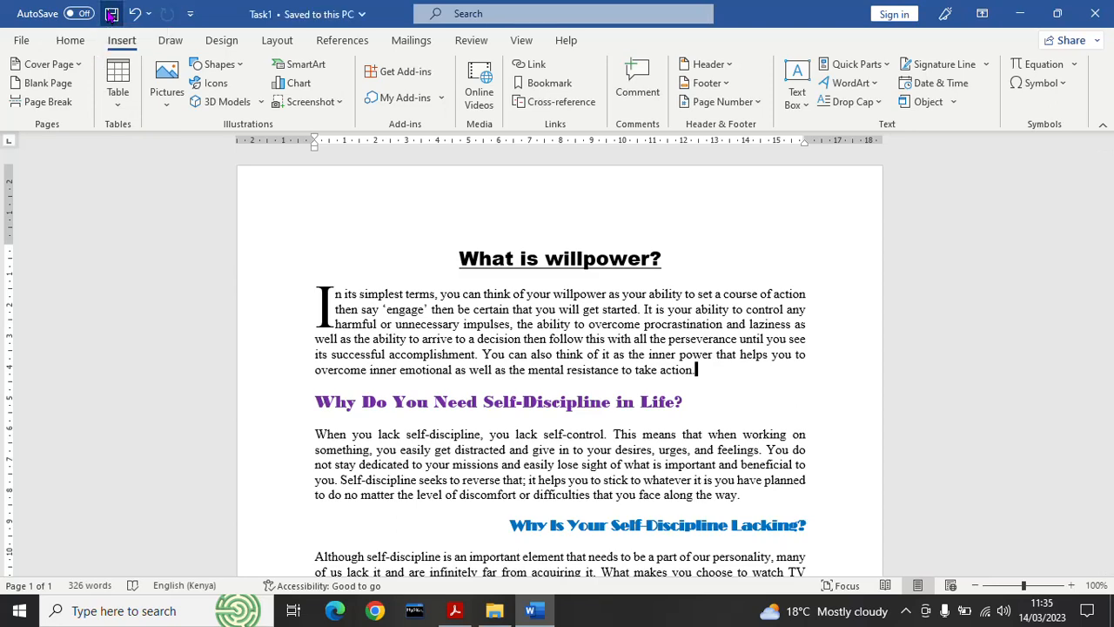
pyautogui.click(453, 611)
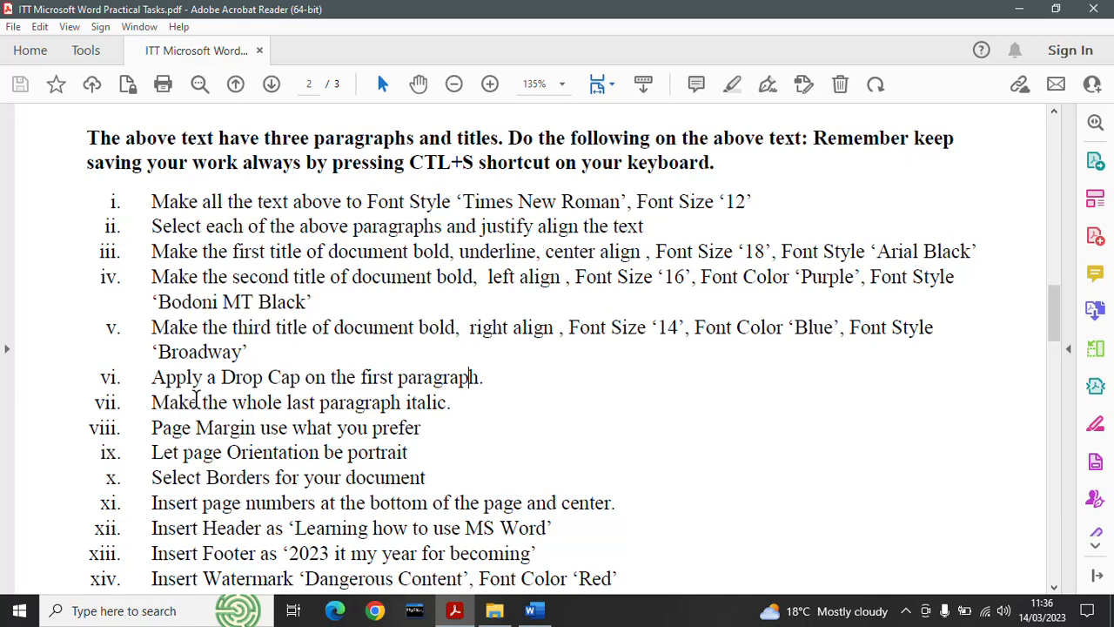
pyautogui.click(520, 616)
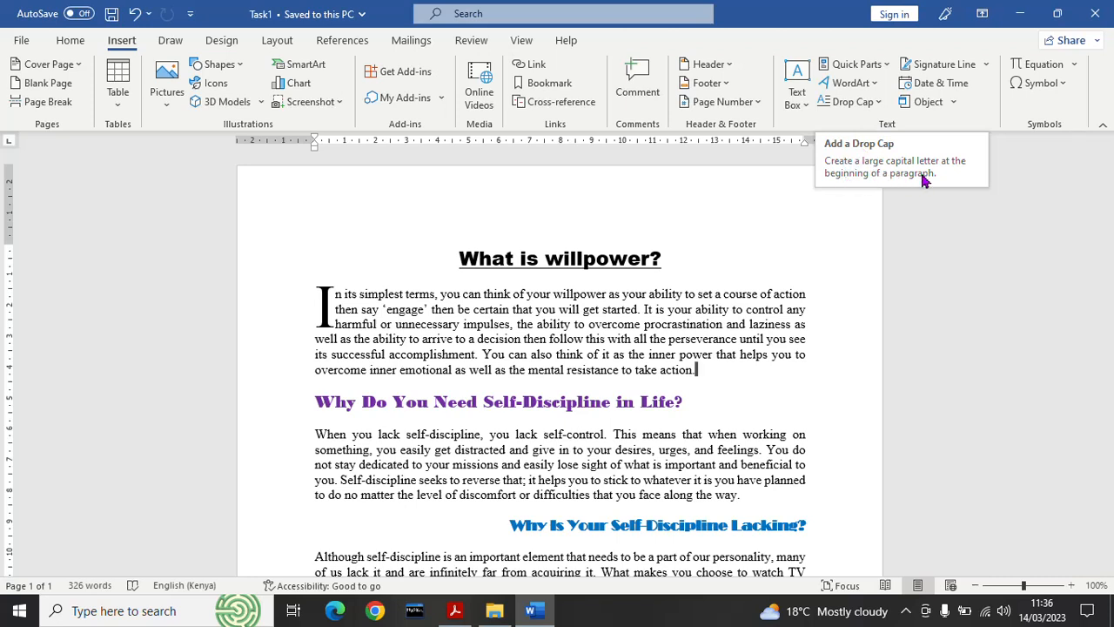
# Check the formatting task in the PDF in Acrobat Reader, make the whole last paragraph italic in Word, and save the document
pyautogui.click(684, 401)
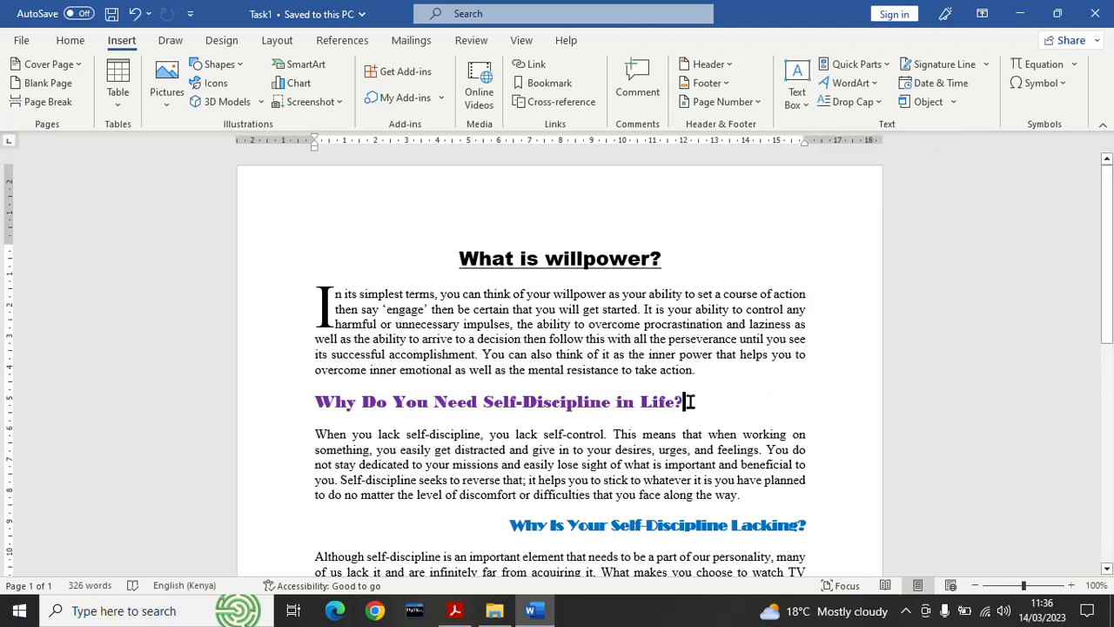
pyautogui.click(453, 613)
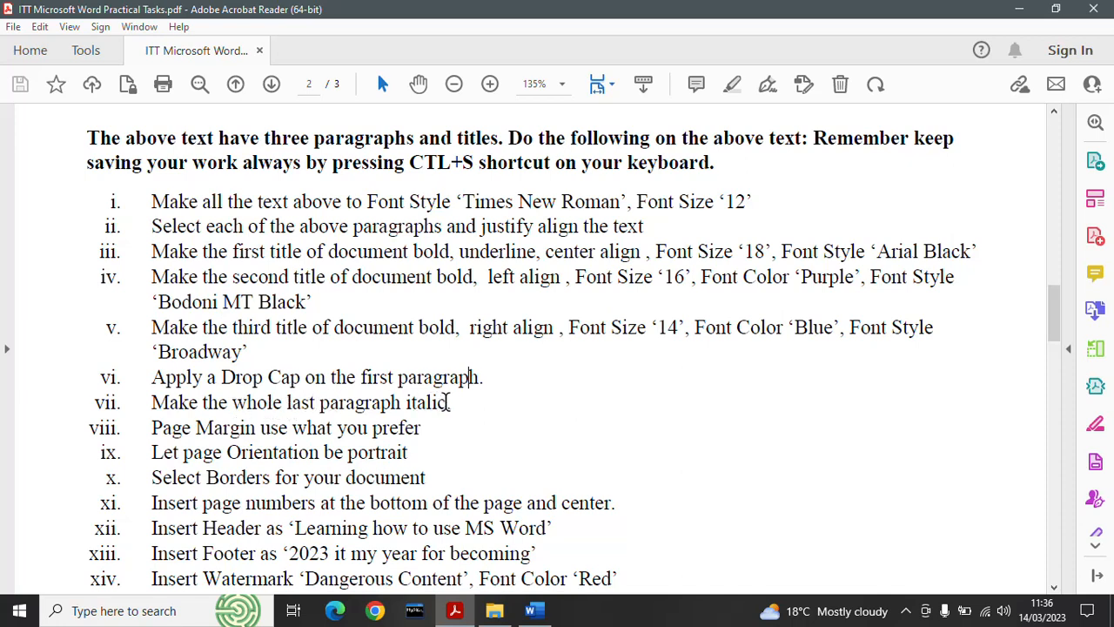
pyautogui.click(534, 610)
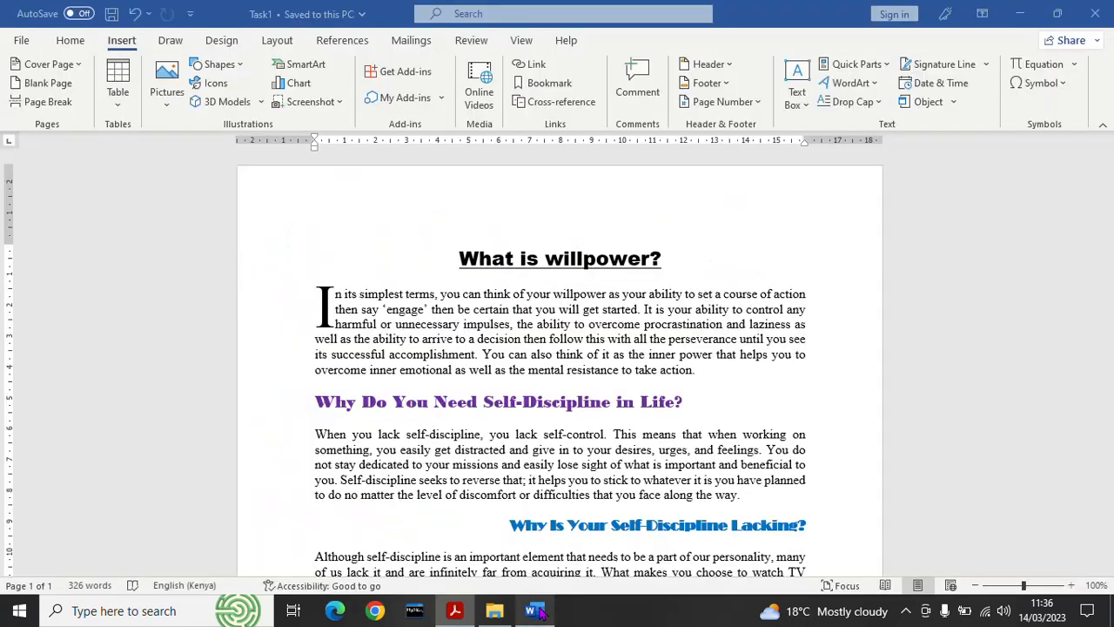
pyautogui.scroll(-5, 786, 444)
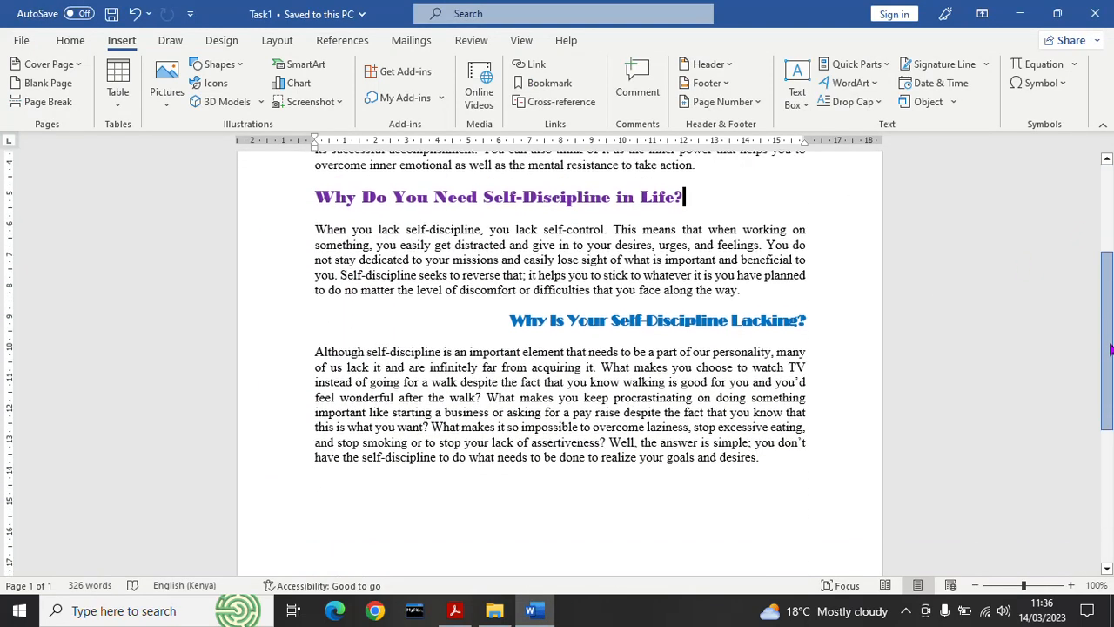
pyautogui.moveTo(764, 453); pyautogui.dragTo(304, 346)
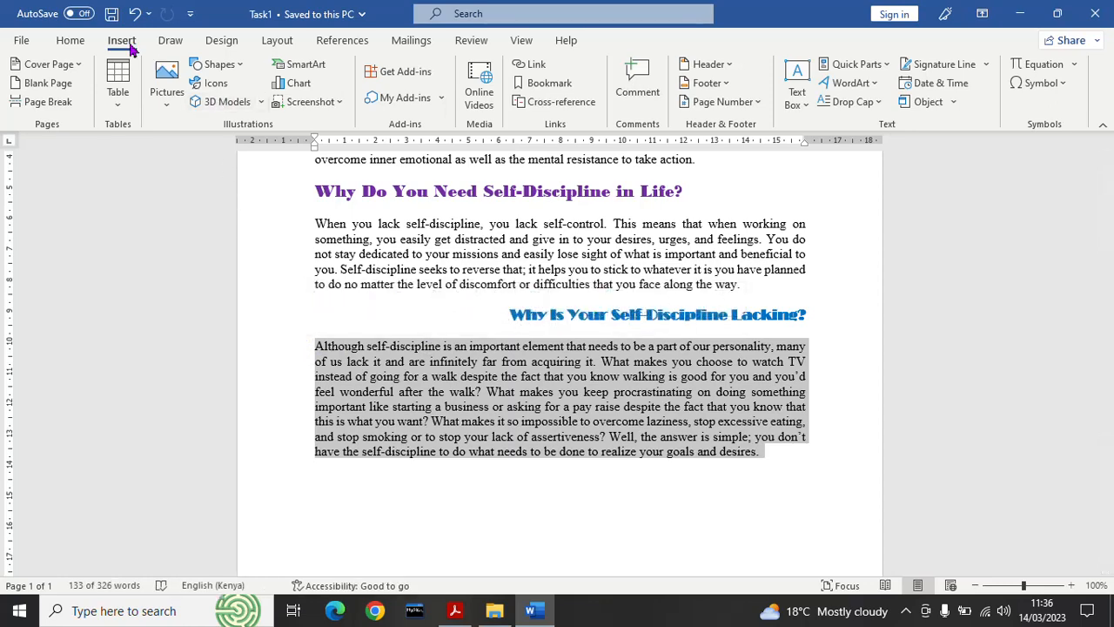
pyautogui.click(71, 43)
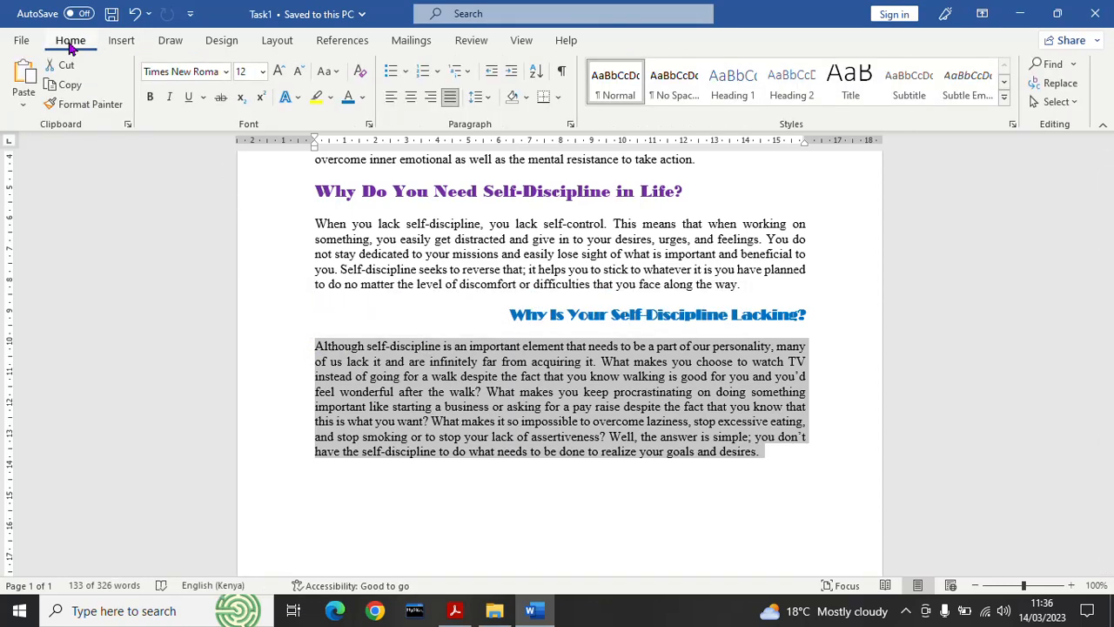
pyautogui.click(171, 100)
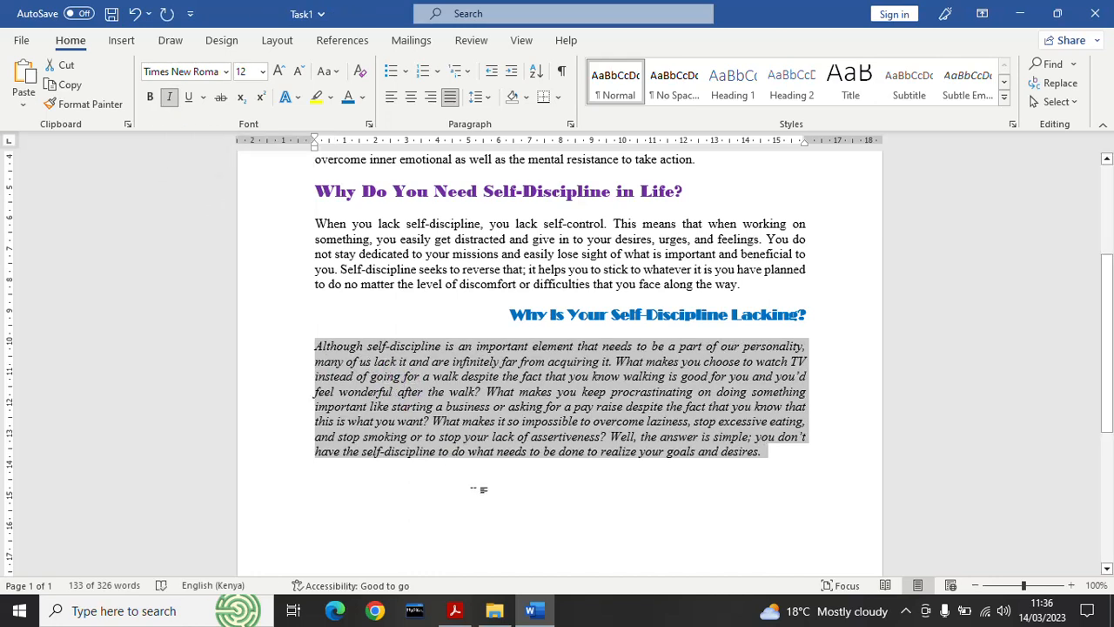
pyautogui.click(478, 489)
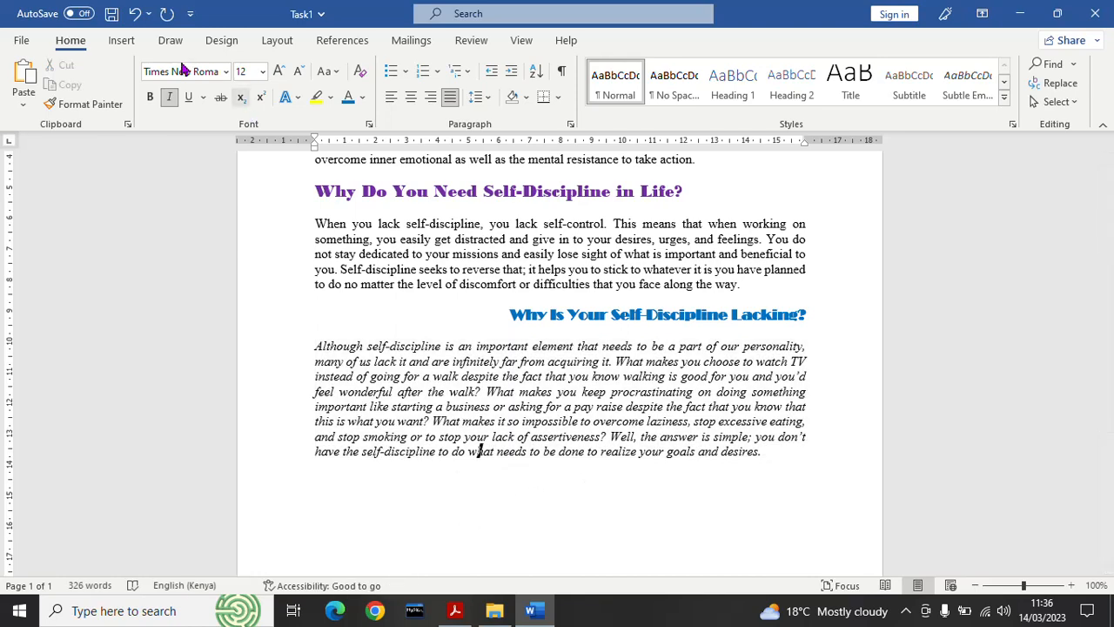
pyautogui.hotkey('ctrl', 's')
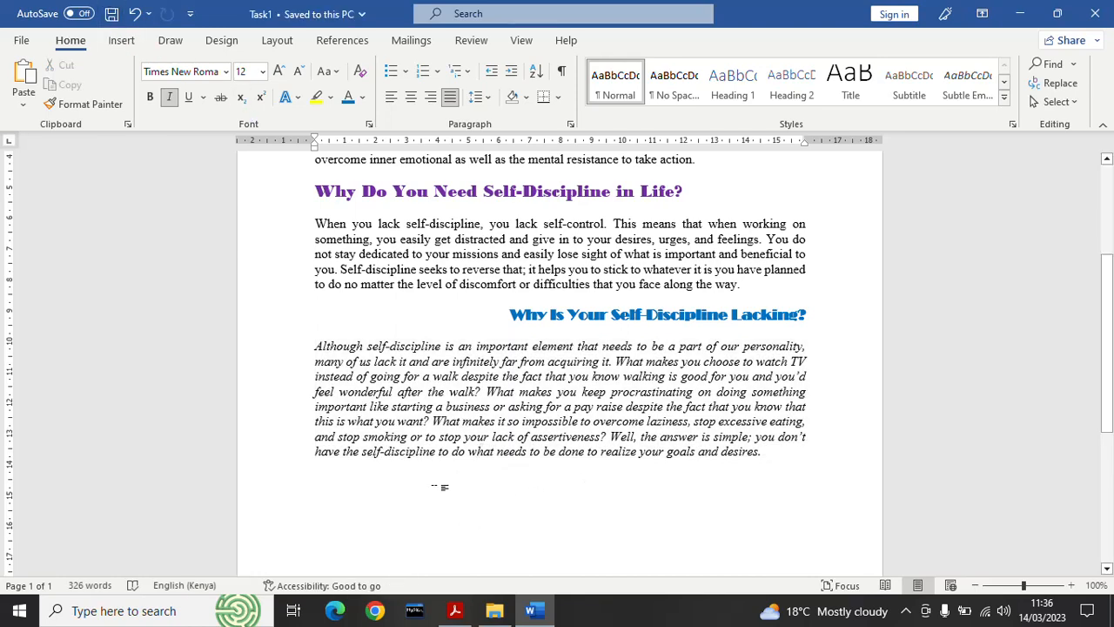
# Check the page margin task in the PDF in Acrobat Reader and apply the Narrow margin preset in Word
pyautogui.click(454, 610)
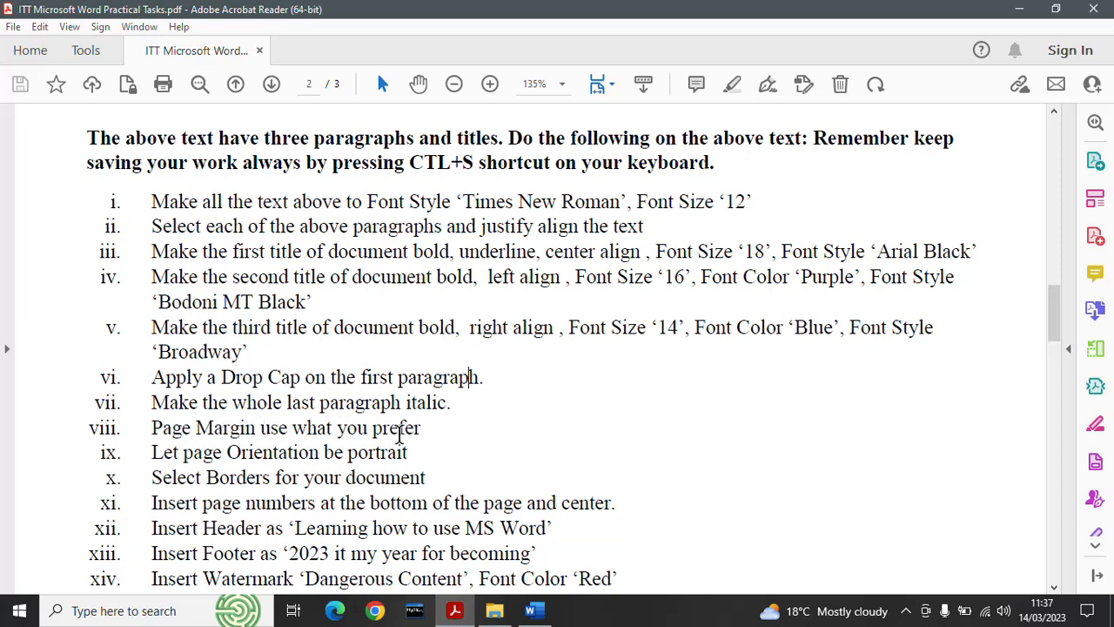
pyautogui.click(532, 610)
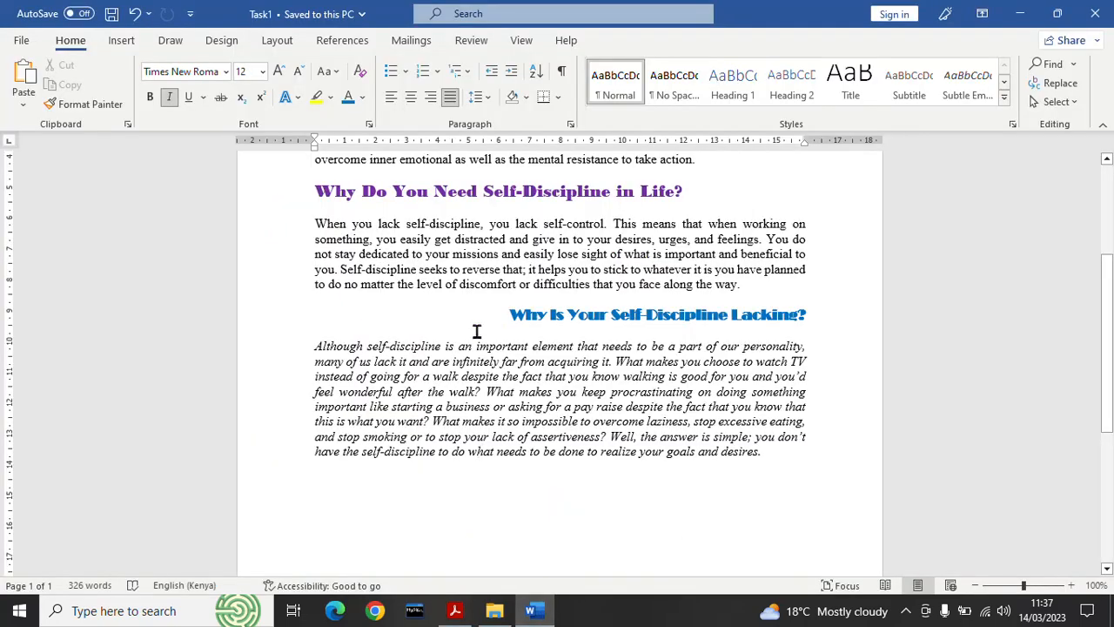
pyautogui.moveTo(1109, 391); pyautogui.dragTo(1109, 300)
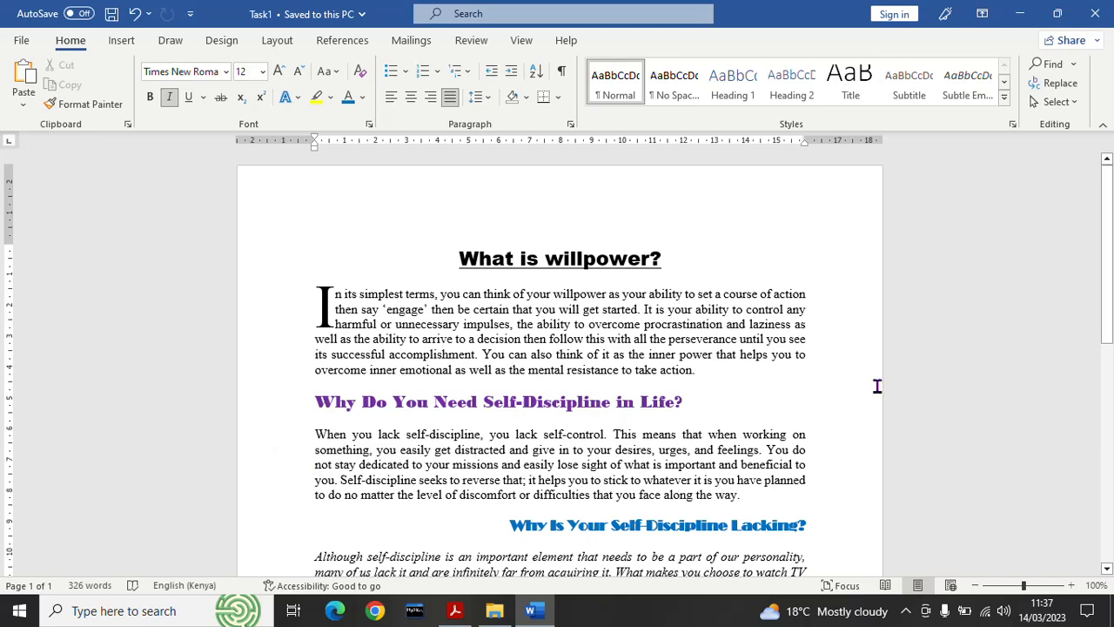
pyautogui.moveTo(1111, 258)
pyautogui.mouseDown()
pyautogui.moveTo(1112, 439)
pyautogui.moveTo(1111, 261)
pyautogui.mouseUp()
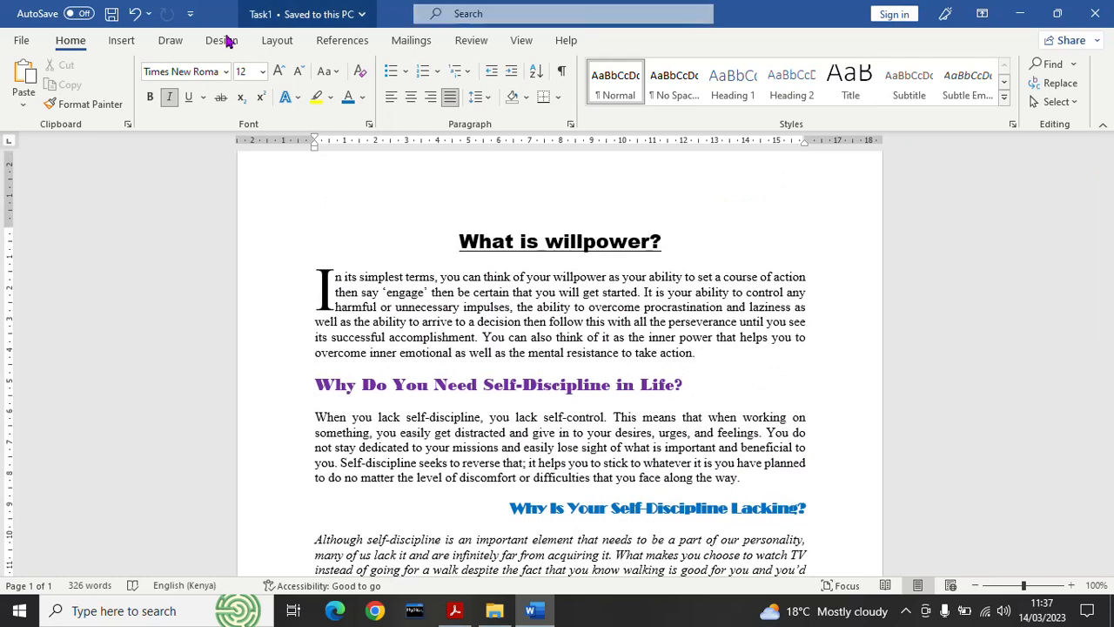
pyautogui.click(275, 44)
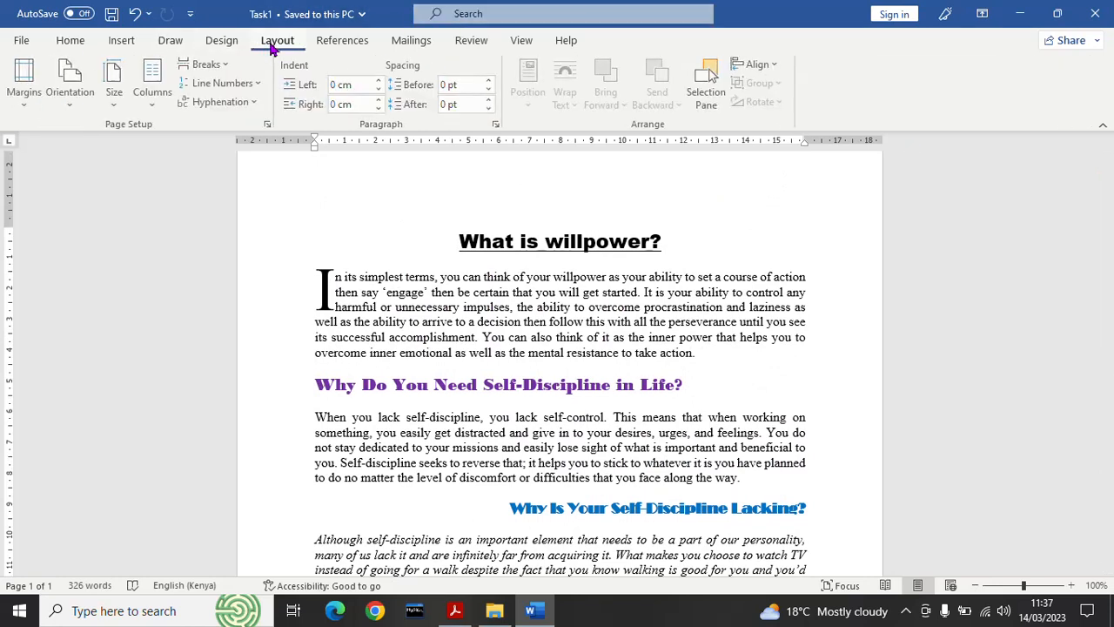
pyautogui.click(26, 105)
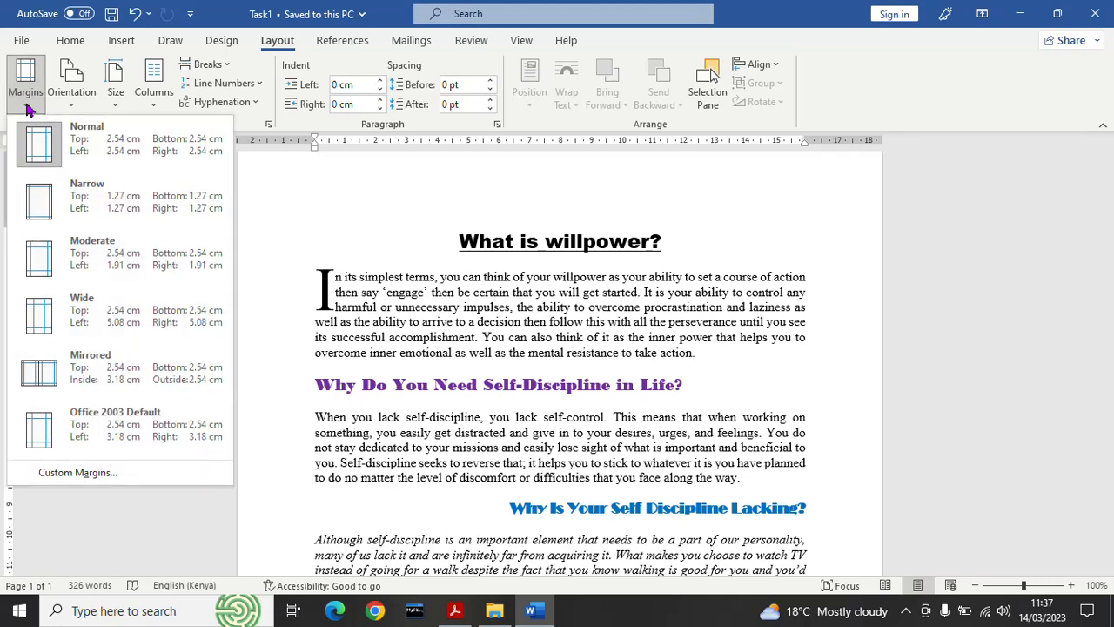
pyautogui.click(58, 205)
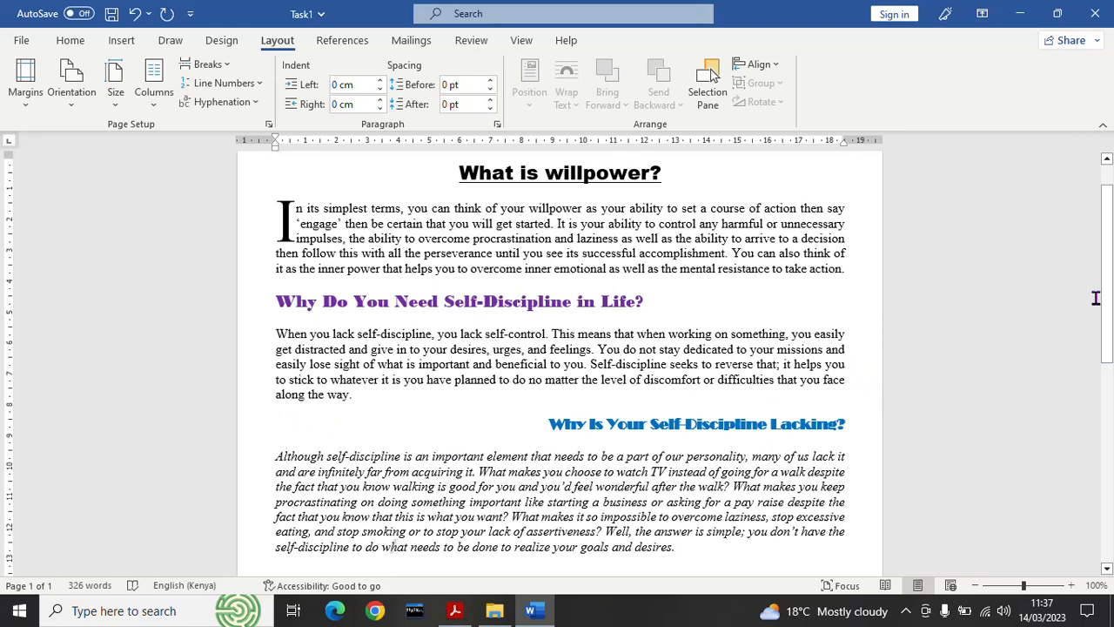
pyautogui.moveTo(1106, 306); pyautogui.dragTo(1103, 266)
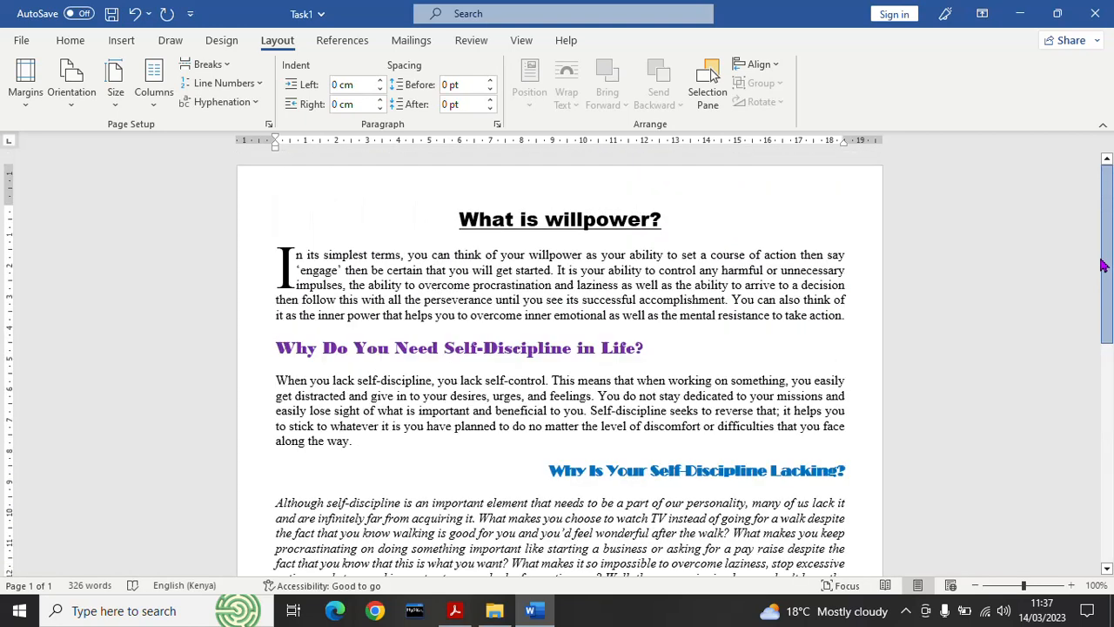
# Apply the Normal margin preset to the document and look over the page layout
pyautogui.click(27, 96)
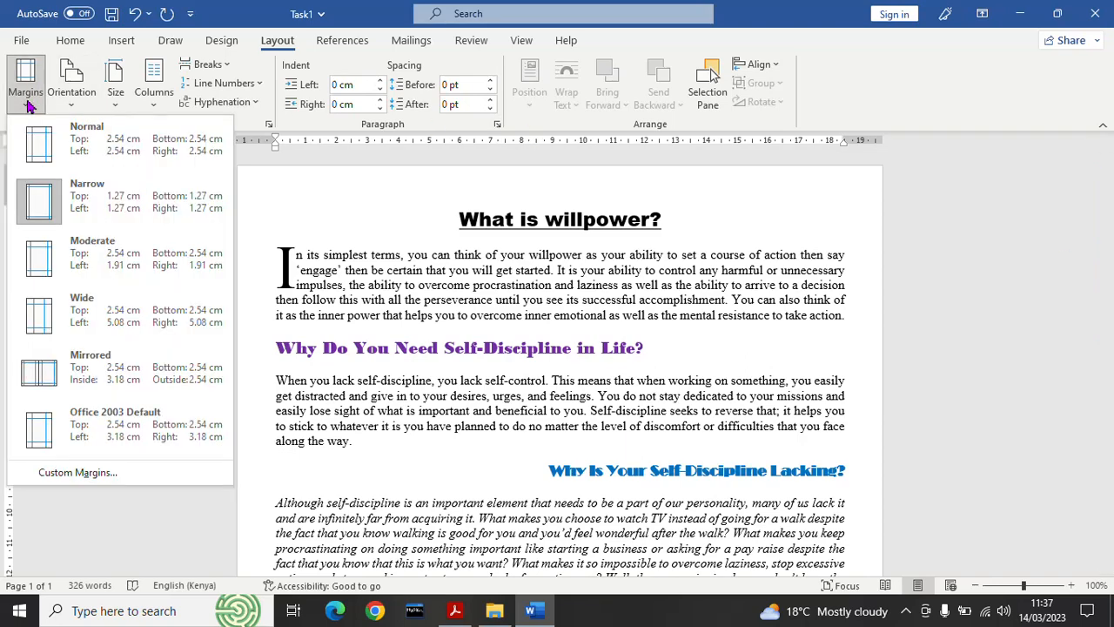
pyautogui.click(41, 148)
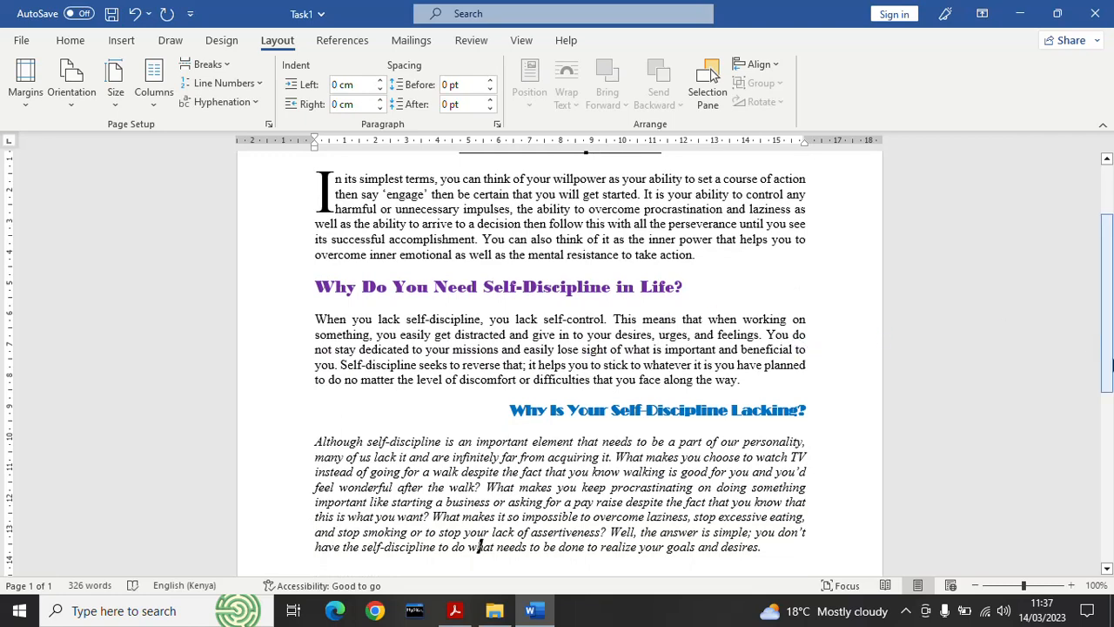
pyautogui.moveTo(1105, 372); pyautogui.dragTo(1111, 461)
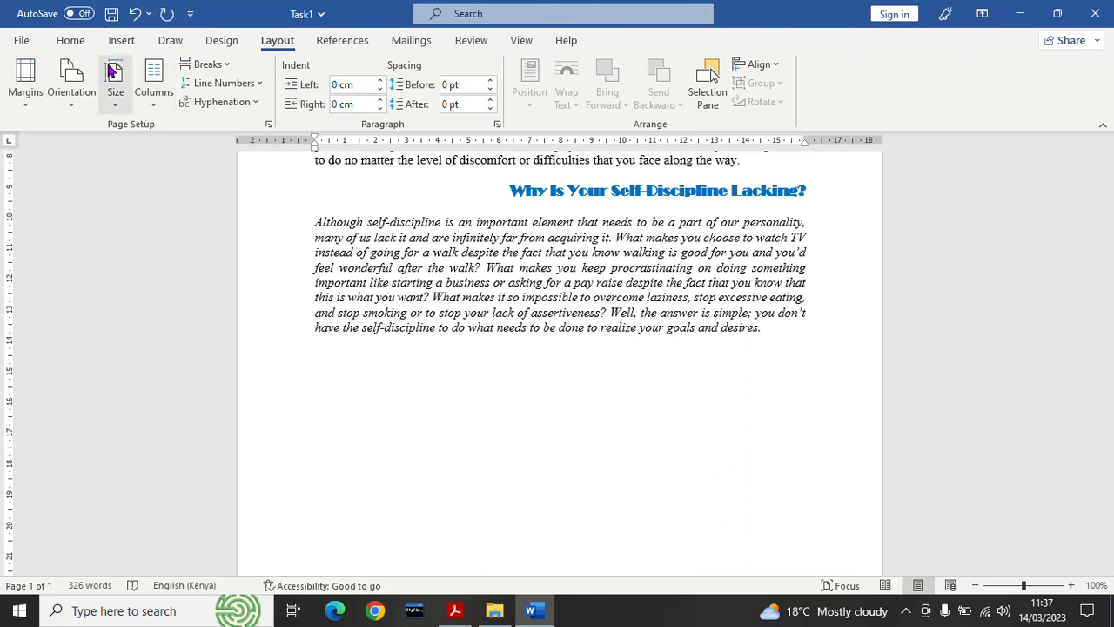
# Apply the Moderate margin preset to the document and save it
pyautogui.click(30, 103)
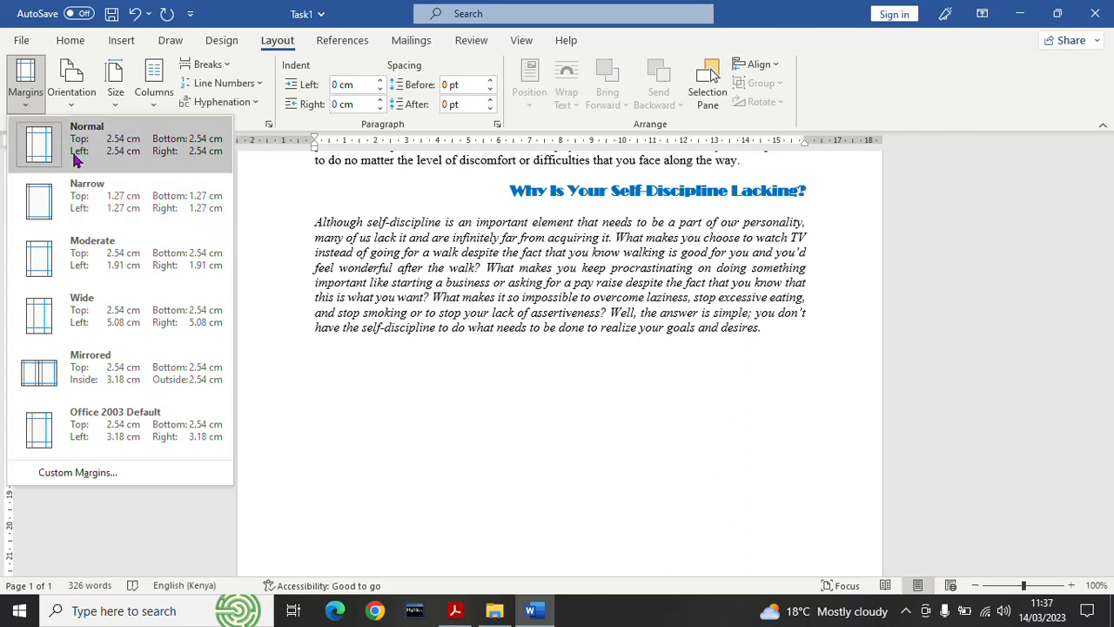
pyautogui.click(78, 259)
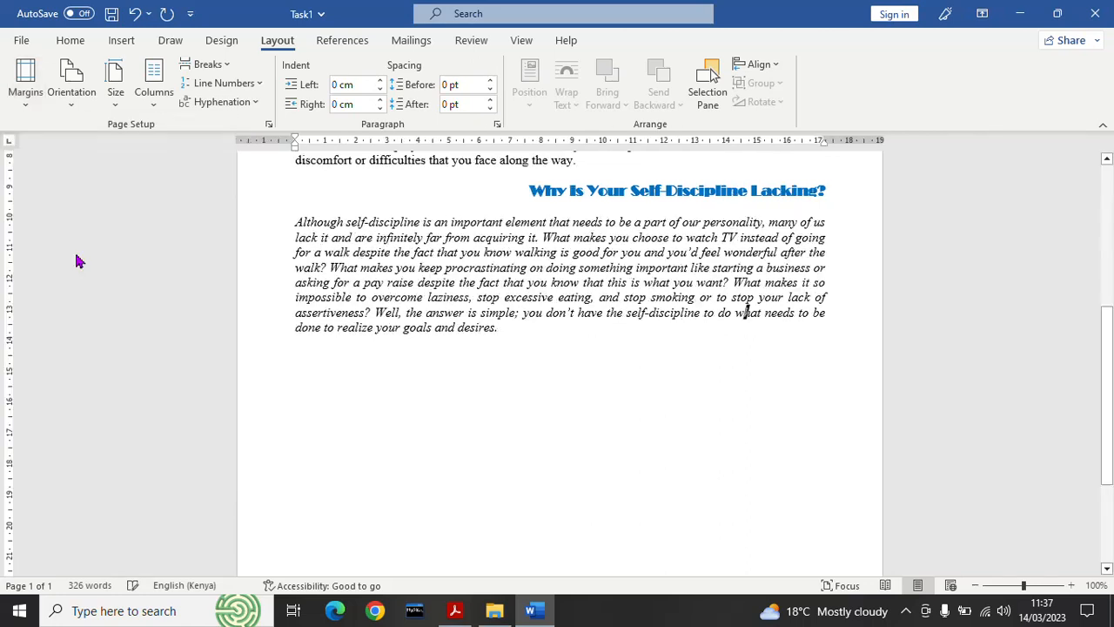
pyautogui.click(644, 436)
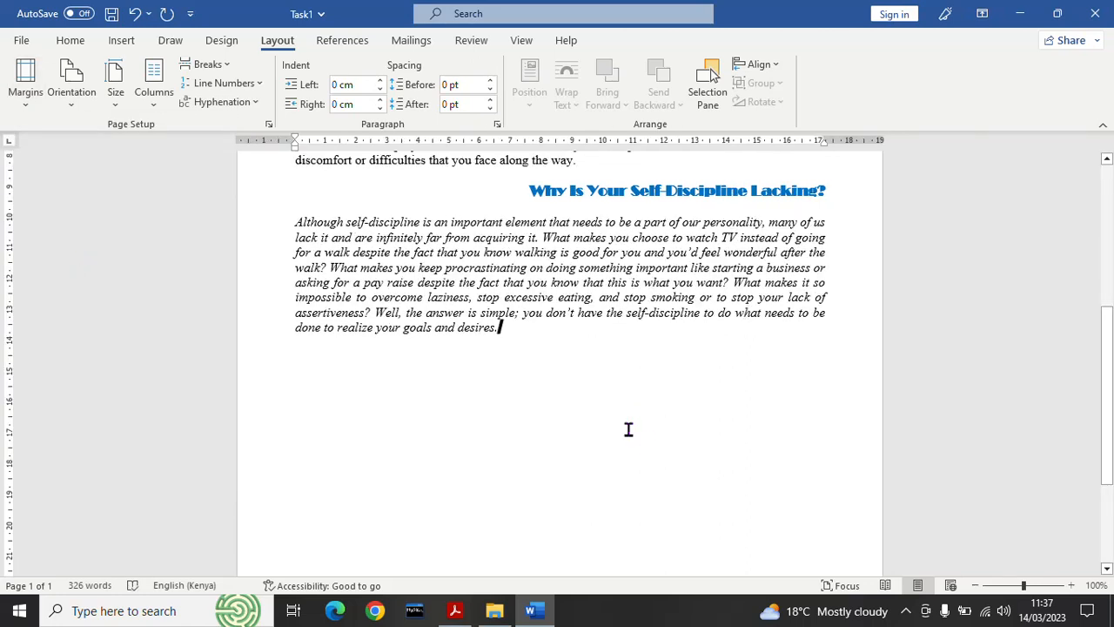
pyautogui.click(113, 18)
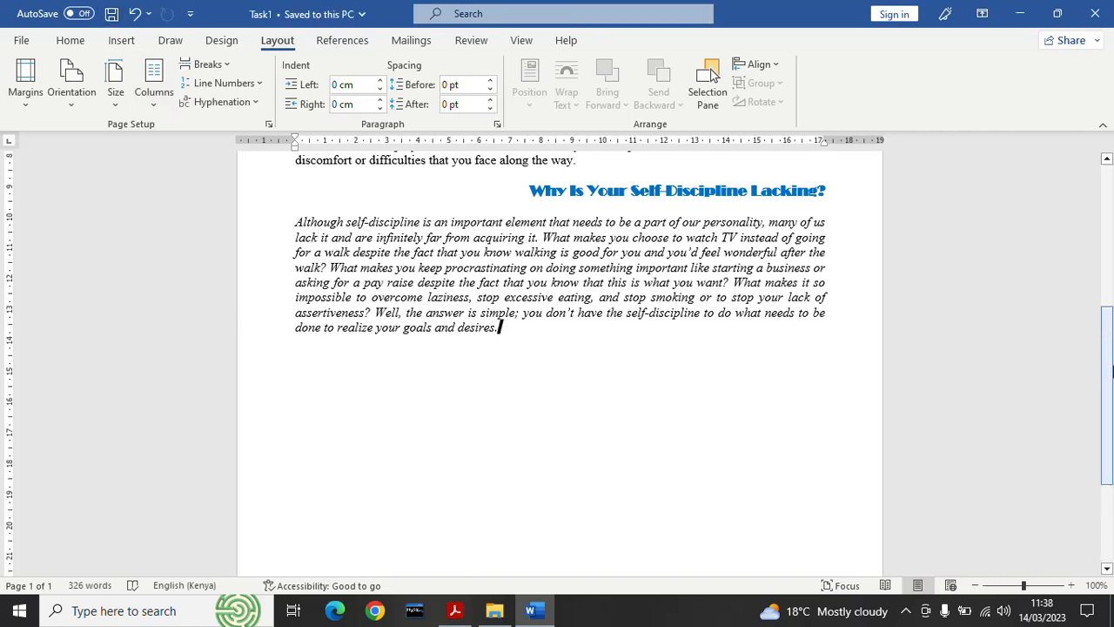
pyautogui.scroll(5, 1111, 387)
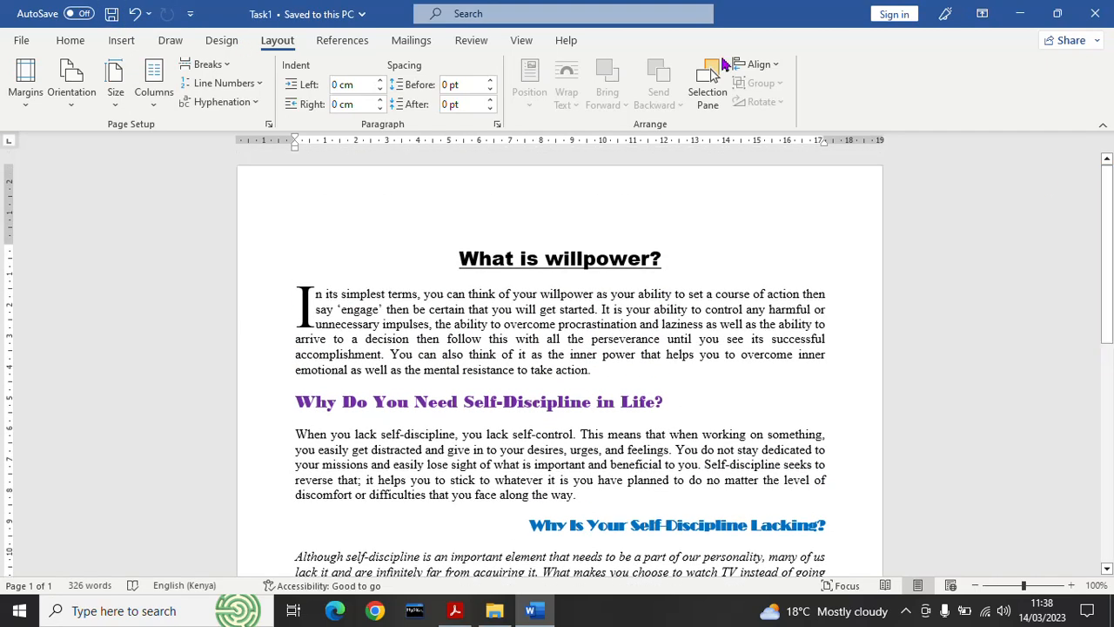
# Open the custom margin settings and accept the existing values for the whole document
pyautogui.click(27, 105)
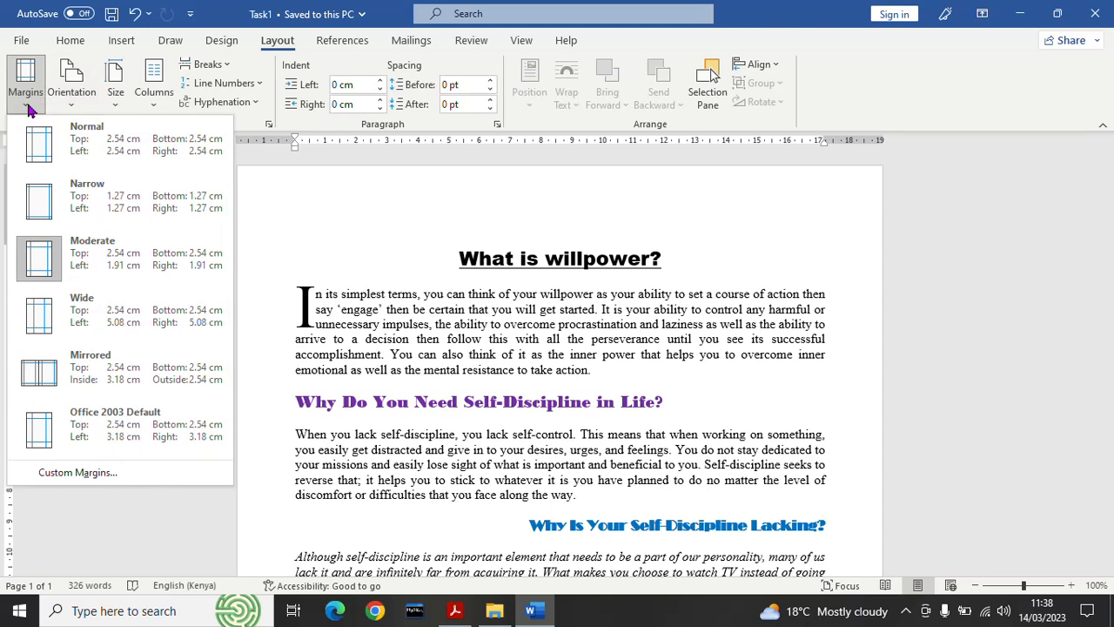
pyautogui.click(78, 474)
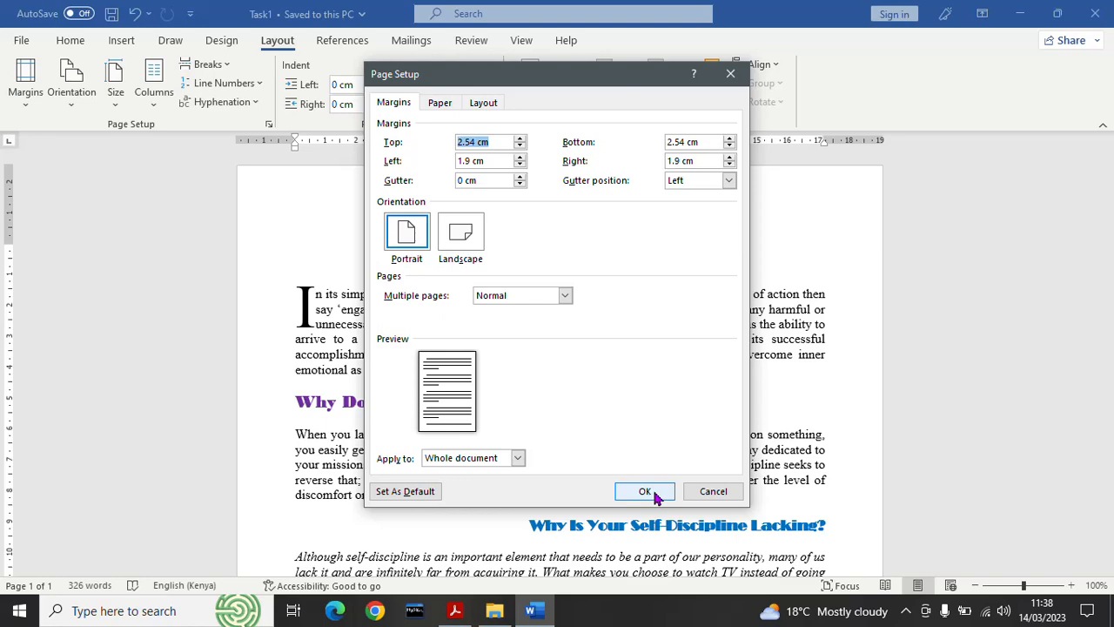
pyautogui.click(644, 490)
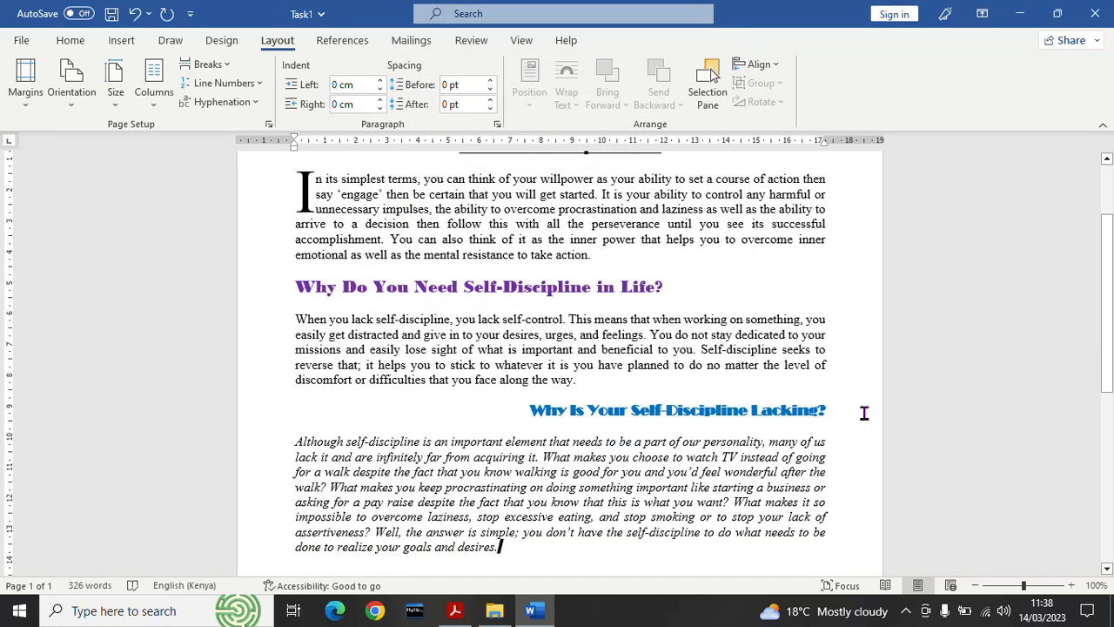
# Check the page orientation task in the PDF in Acrobat Reader and change the Word document's orientation to Landscape
pyautogui.click(454, 612)
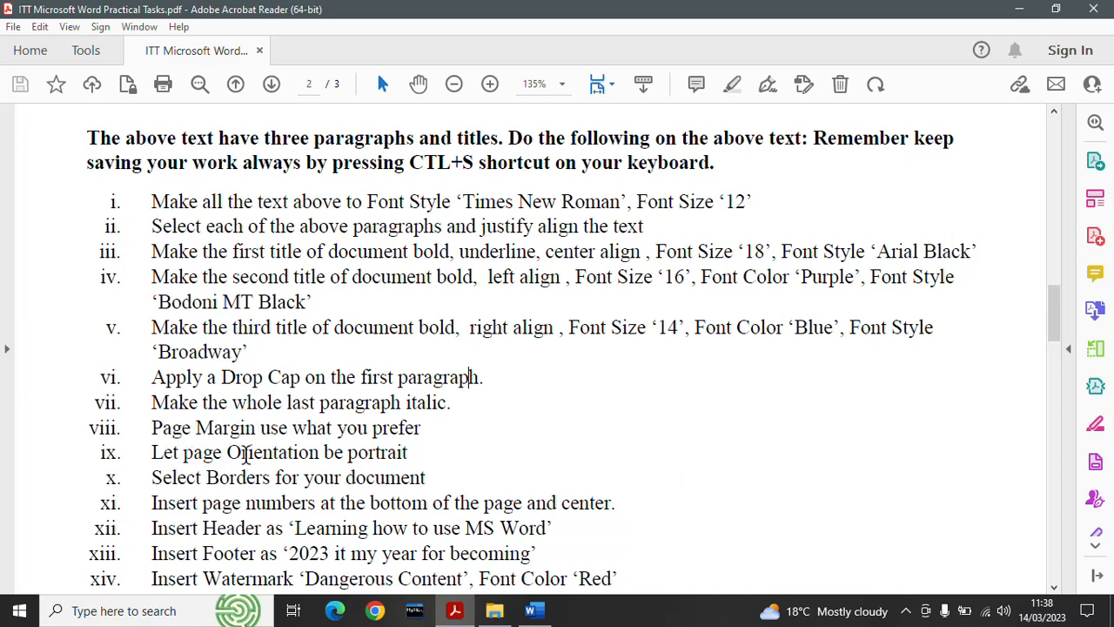
pyautogui.click(534, 610)
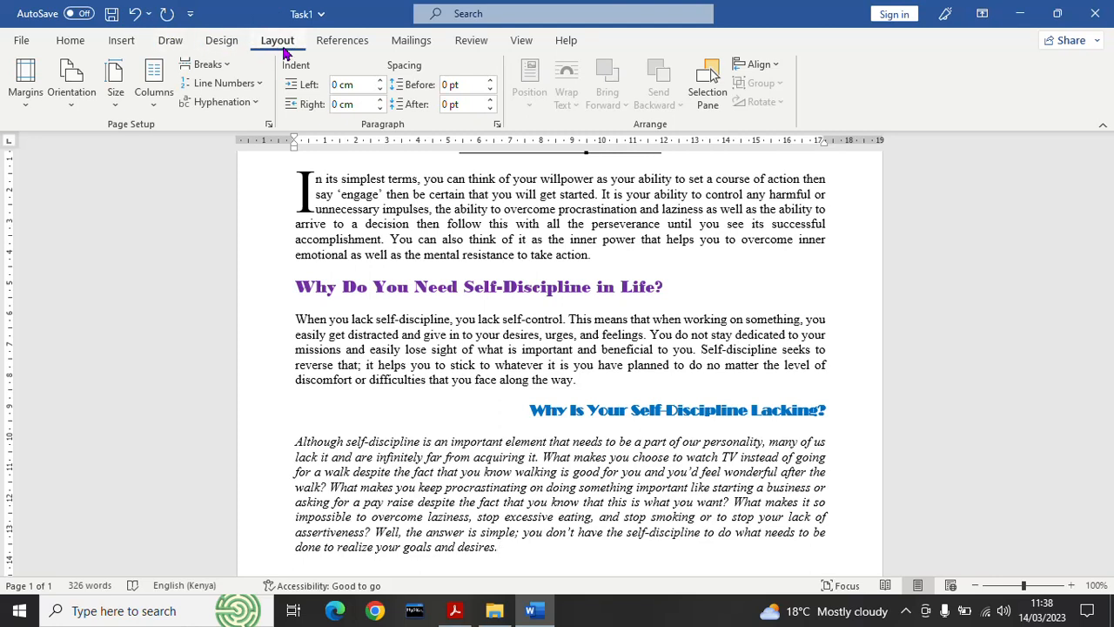
pyautogui.click(73, 103)
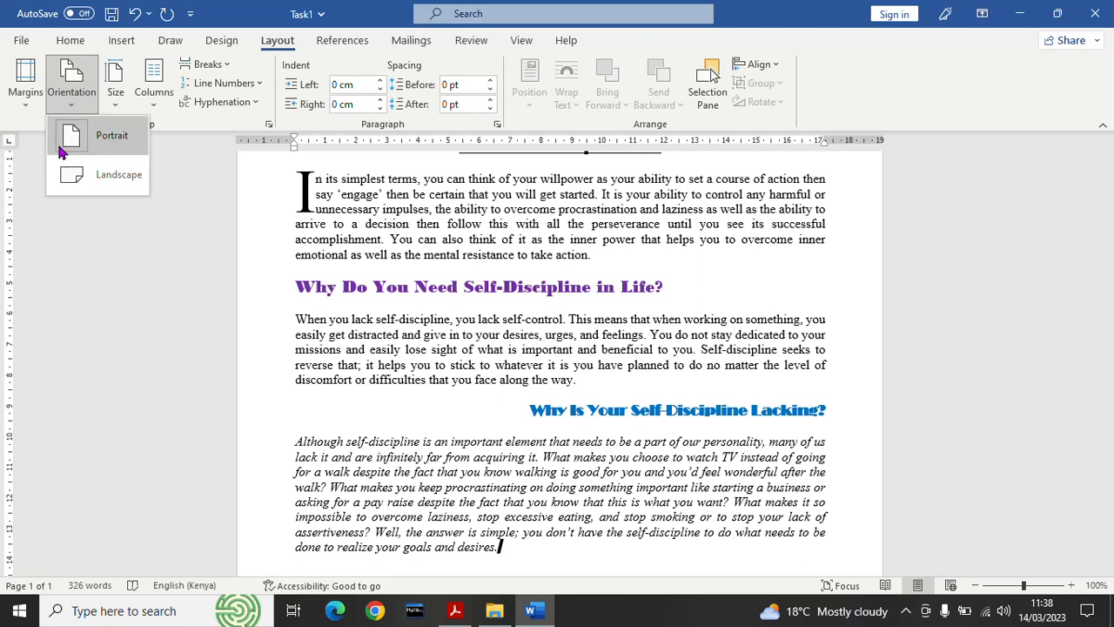
pyautogui.click(117, 181)
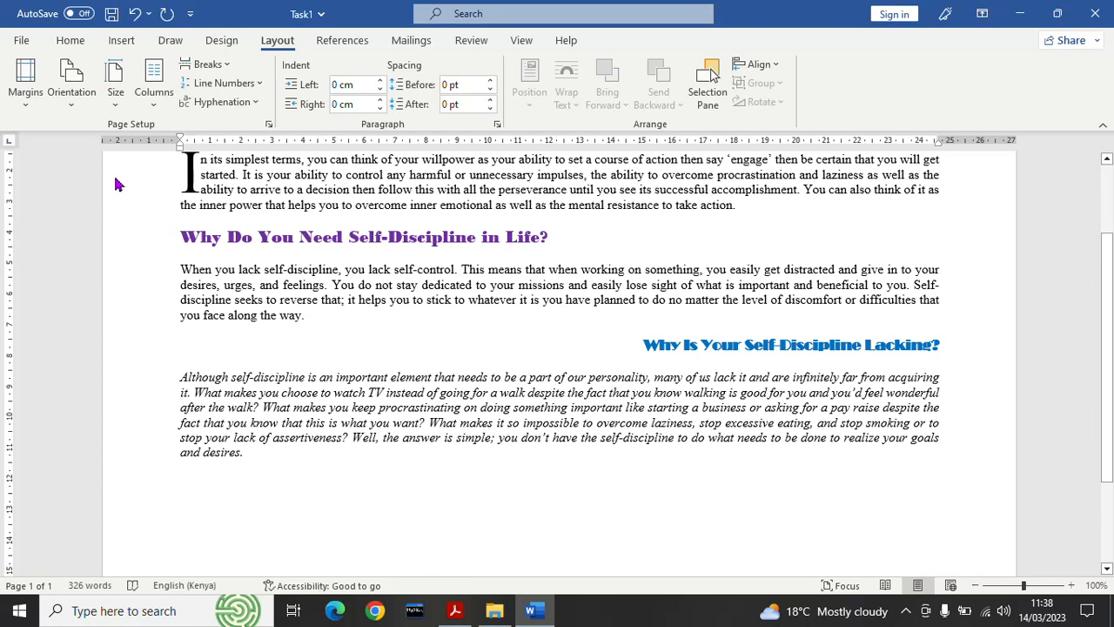
pyautogui.scroll(3, 1110, 288)
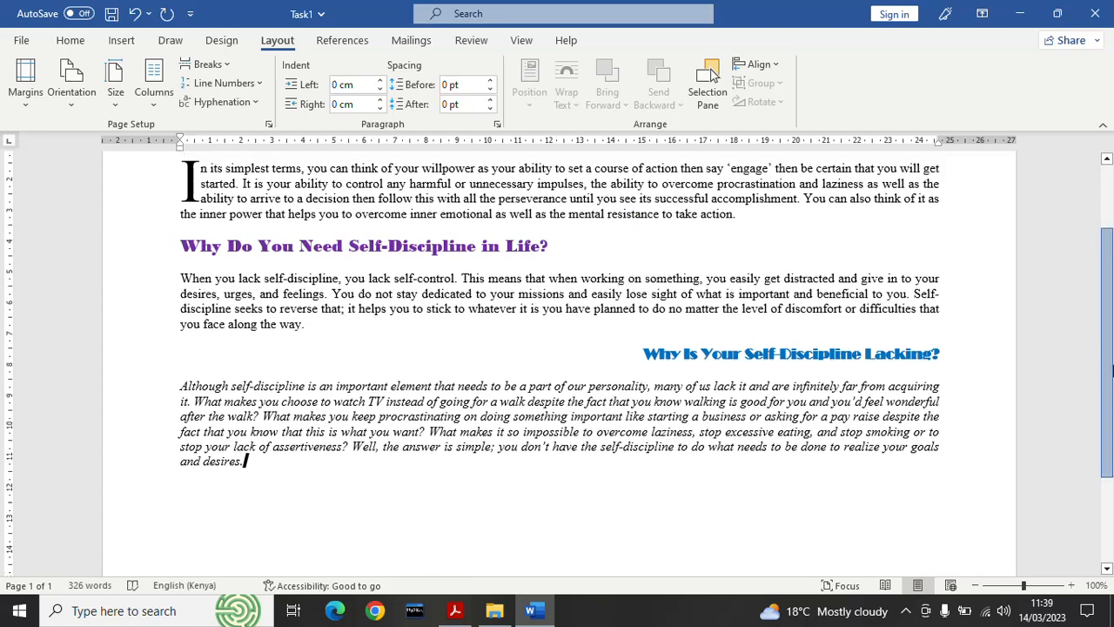
pyautogui.moveTo(1111, 303); pyautogui.dragTo(1111, 352)
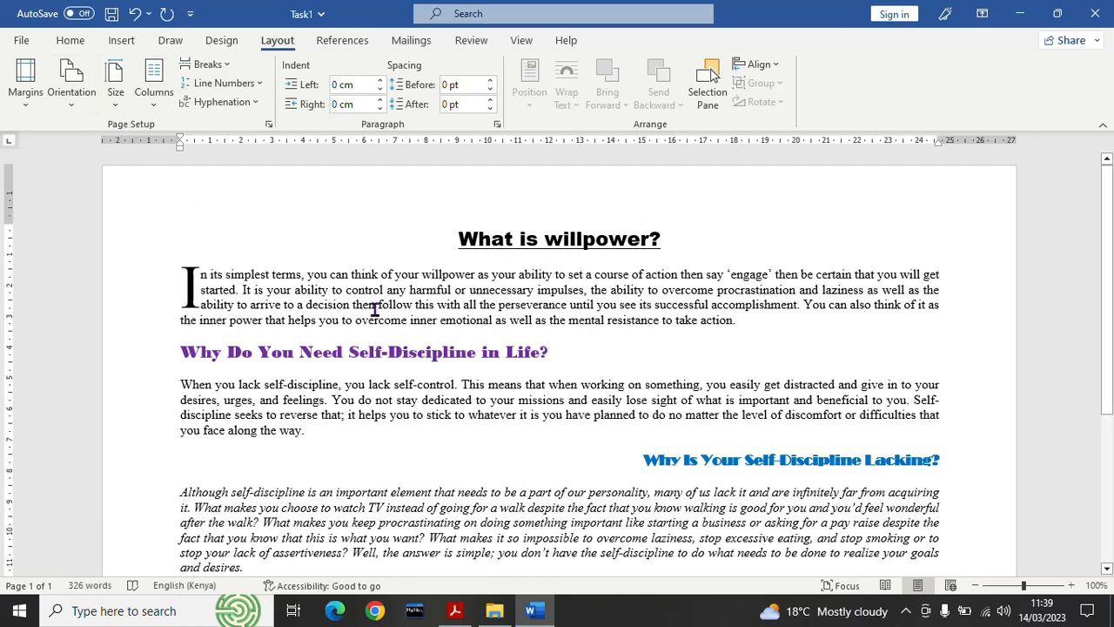
# Set the Word document's page orientation to Portrait and check the borders task in the practical tasks PDF in Acrobat Reader
pyautogui.click(72, 87)
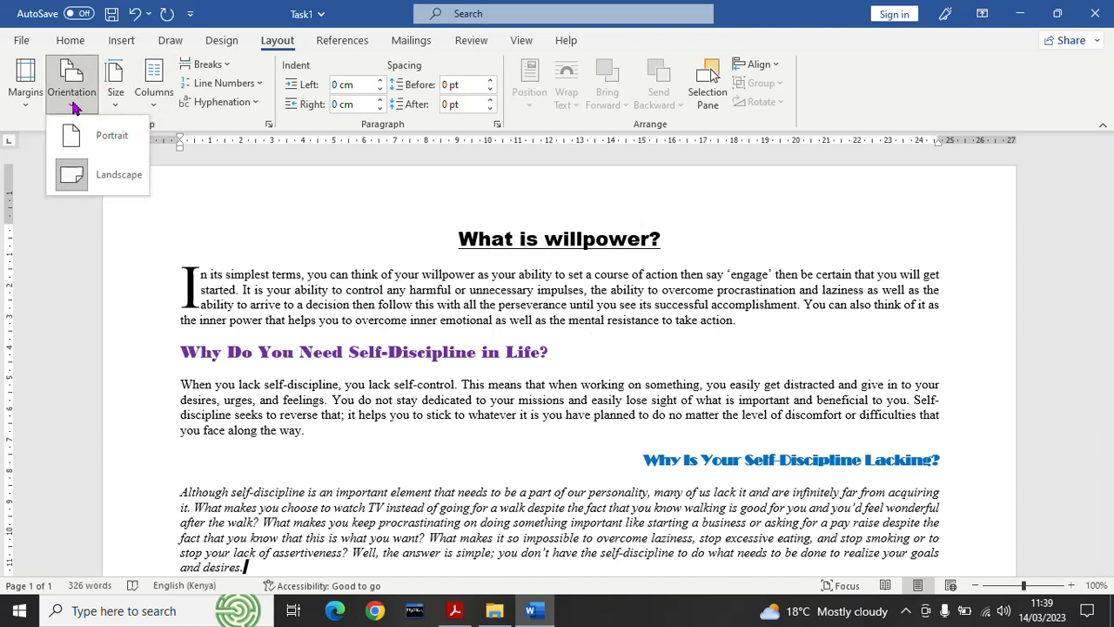
pyautogui.click(91, 141)
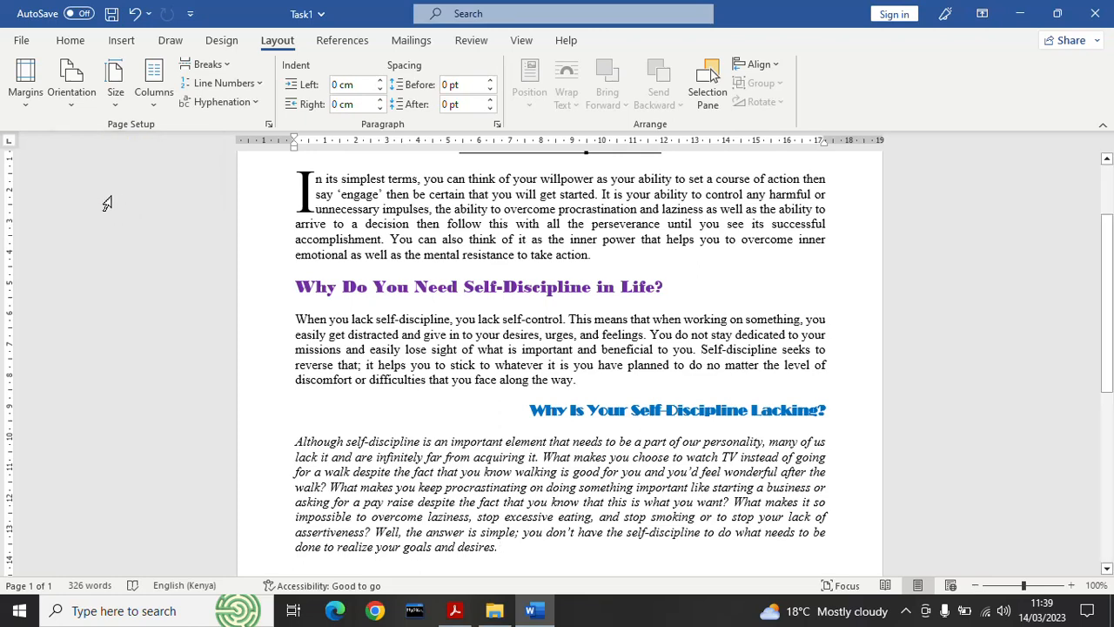
pyautogui.click(454, 610)
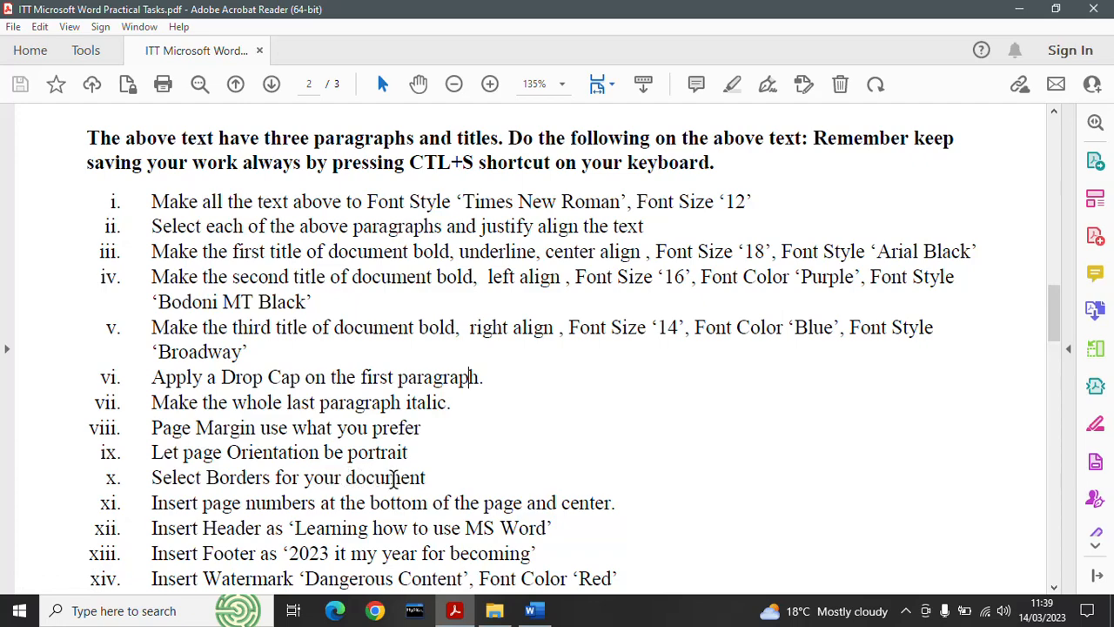
pyautogui.click(531, 610)
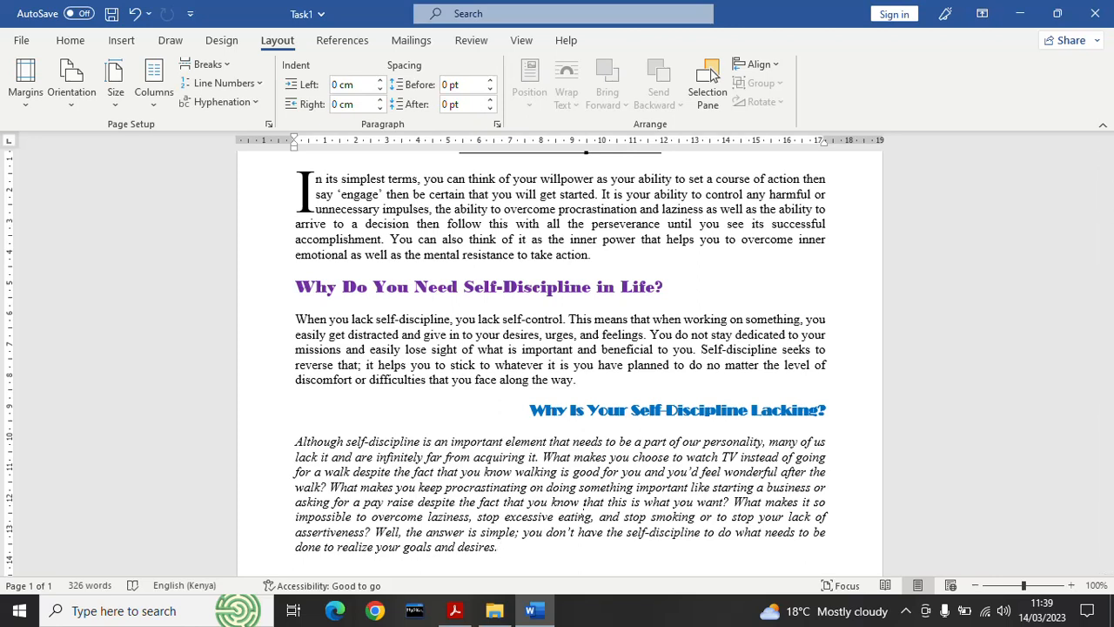
# Open the page border settings in Word, browse the line styles and choose the Box setting
pyautogui.click(223, 52)
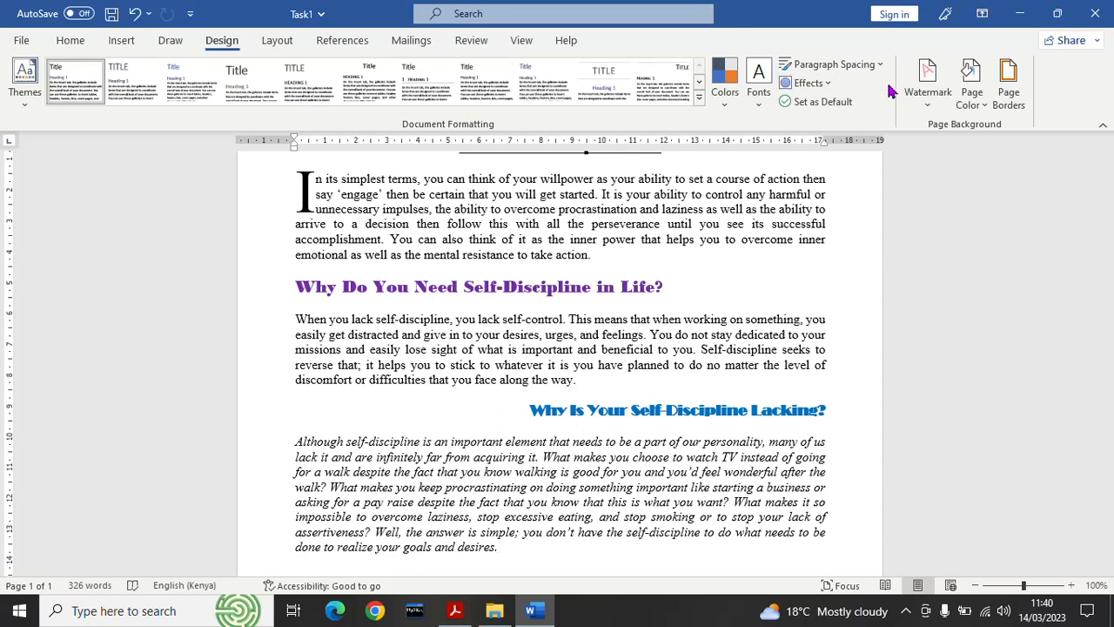
pyautogui.click(1010, 98)
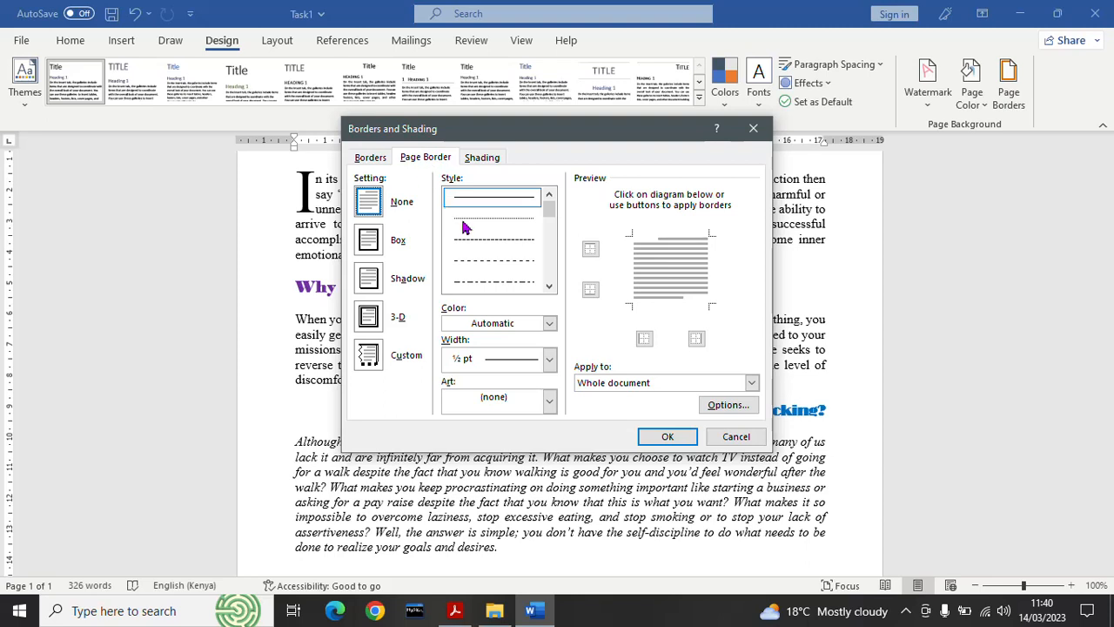
pyautogui.click(548, 288)
pyautogui.click(549, 288)
pyautogui.click(548, 288)
pyautogui.click(548, 288)
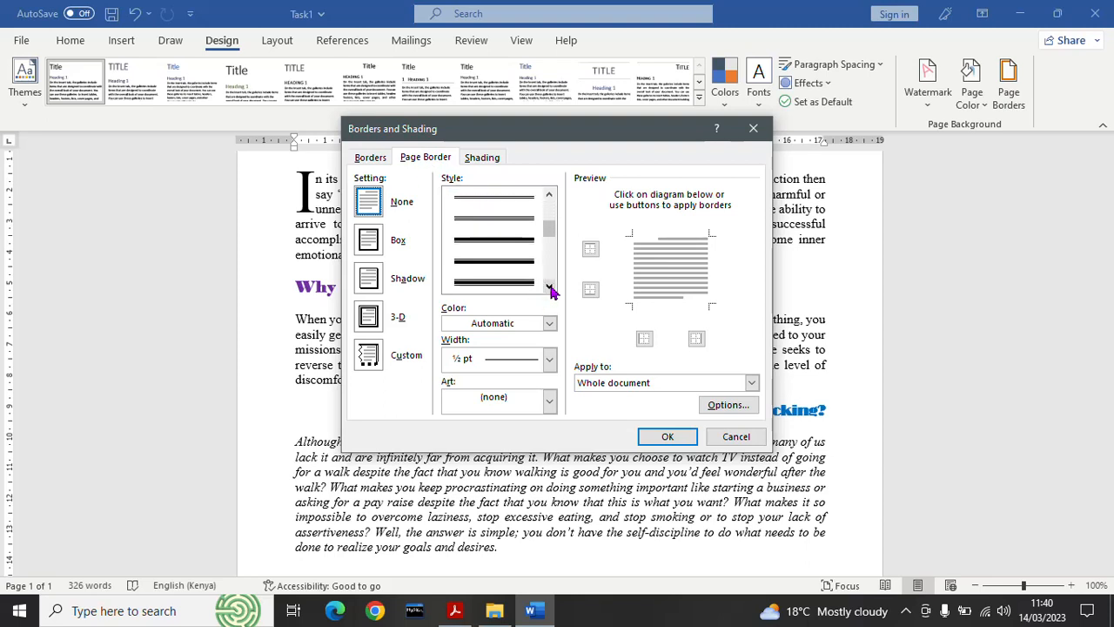
pyautogui.click(549, 288)
pyautogui.click(549, 288)
pyautogui.click(548, 288)
pyautogui.click(548, 288)
pyautogui.click(548, 288)
pyautogui.click(549, 288)
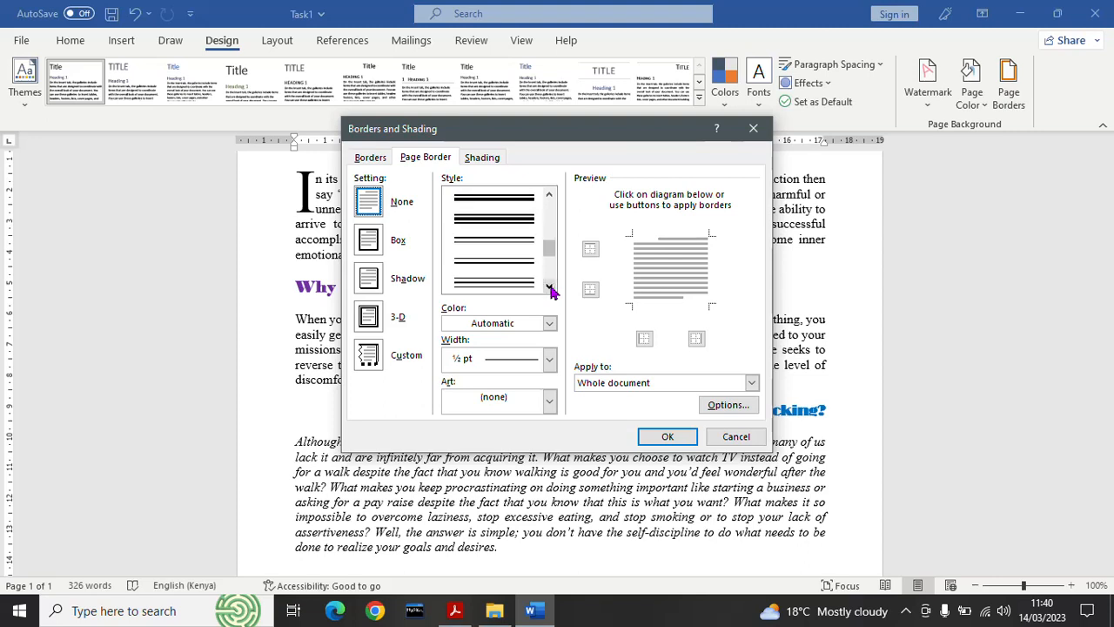
pyautogui.click(548, 288)
pyautogui.click(548, 288)
pyautogui.click(548, 288)
pyautogui.click(548, 288)
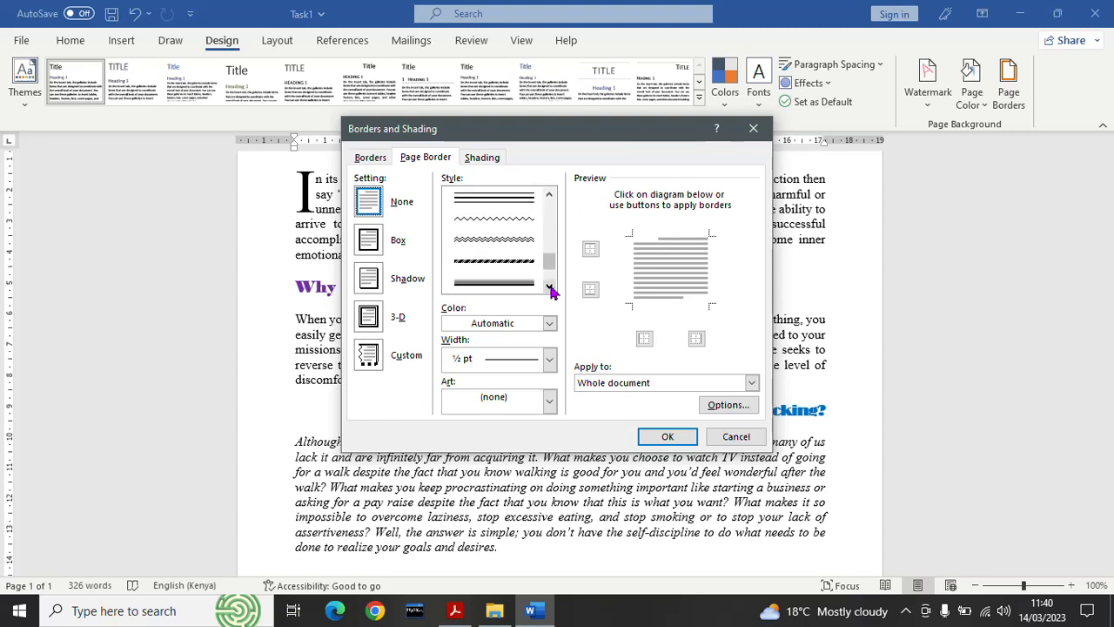
pyautogui.click(371, 320)
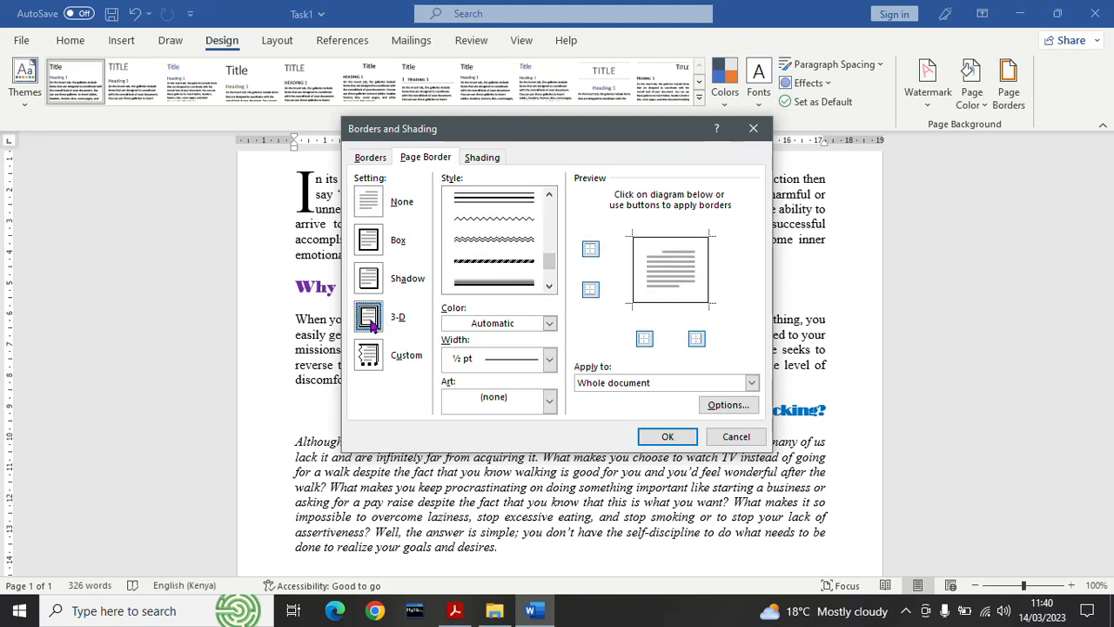
pyautogui.click(371, 246)
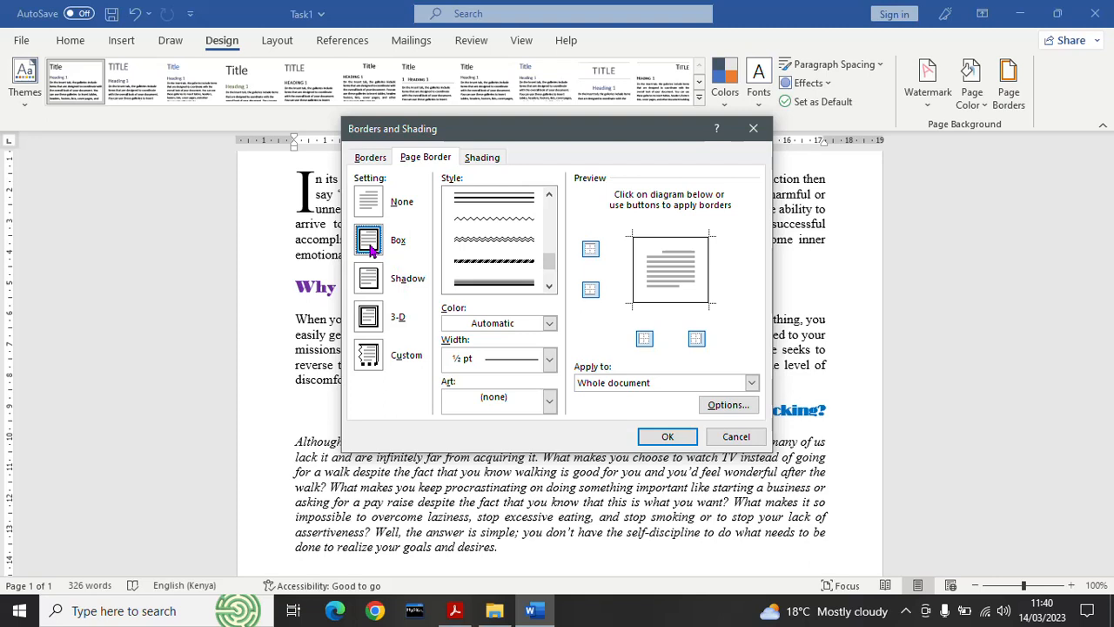
# Choose the double wavy line style for the Box page border
pyautogui.click(549, 285)
pyautogui.click(549, 285)
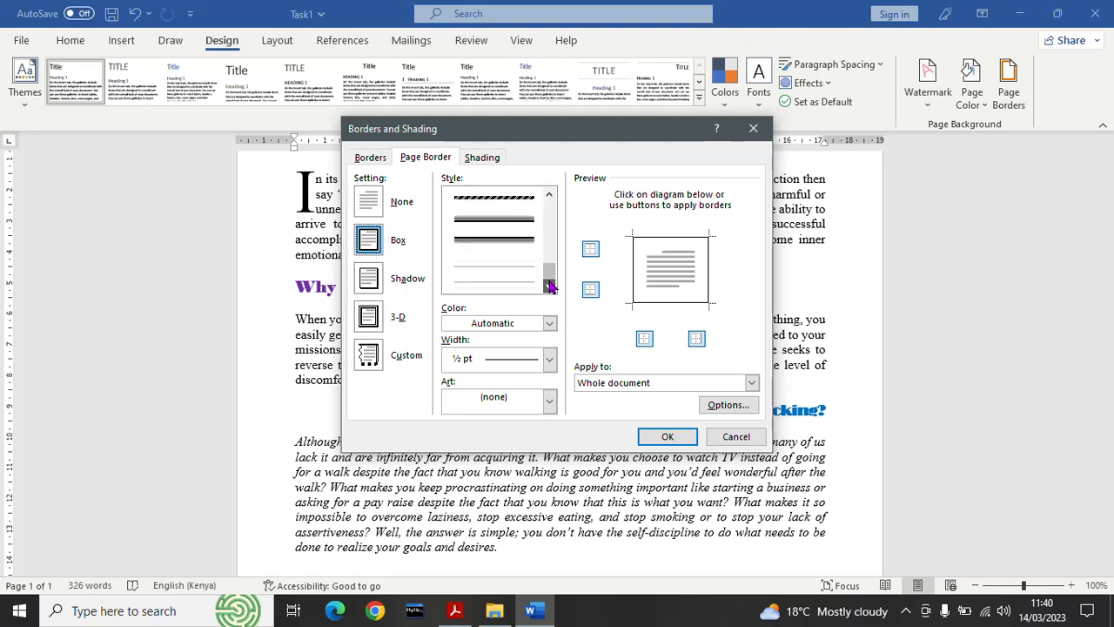
pyautogui.click(549, 194)
pyautogui.click(492, 200)
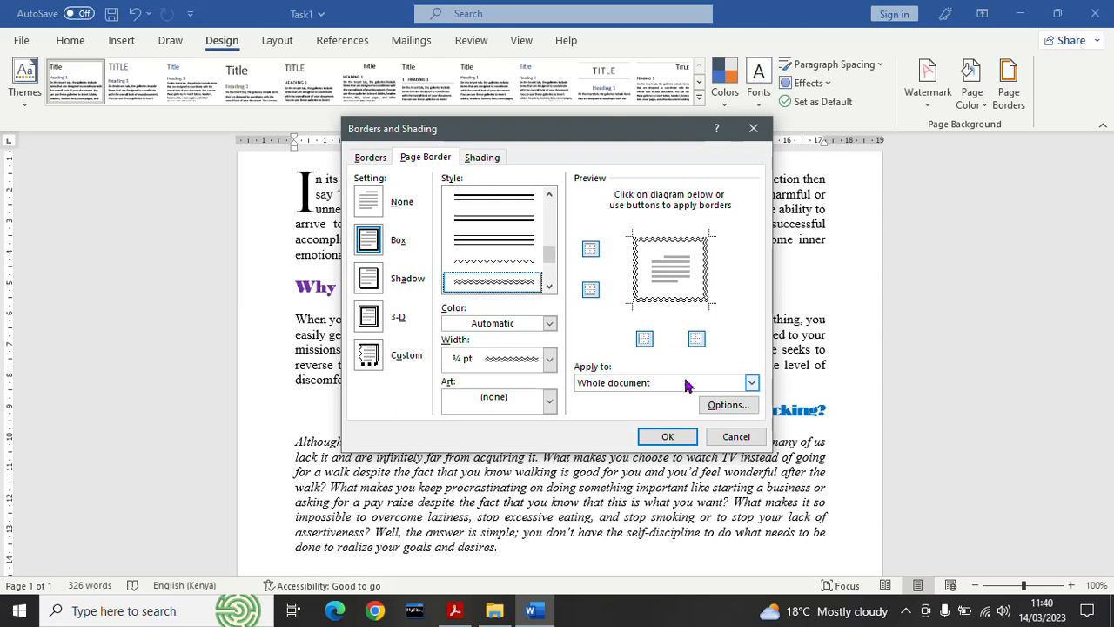
# Try limiting the page border to This section and return its range to Whole document
pyautogui.click(752, 383)
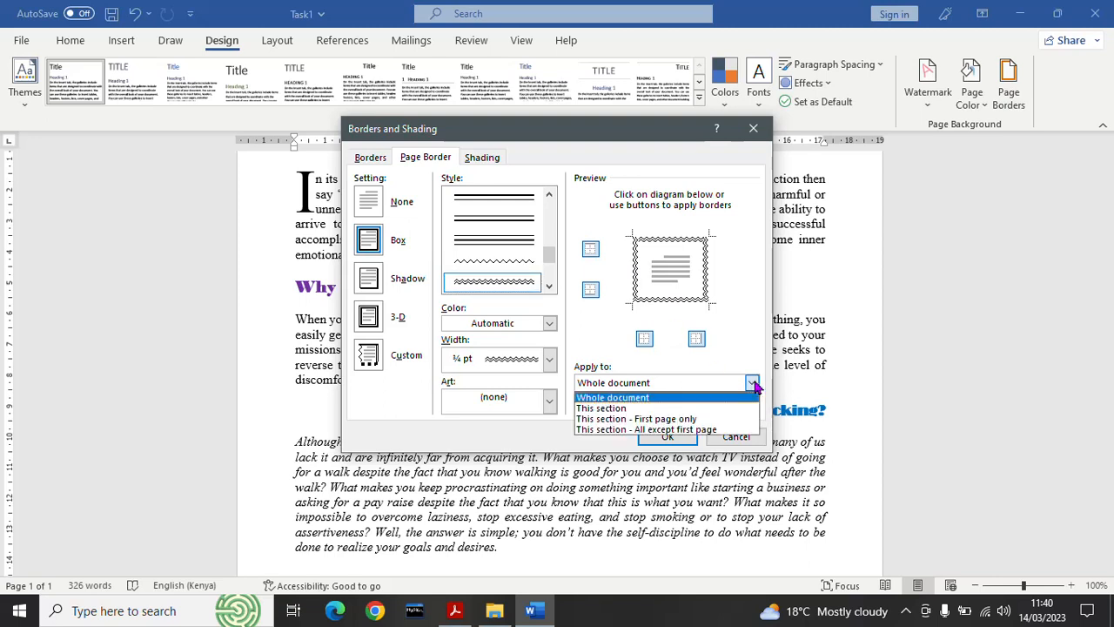
pyautogui.click(625, 409)
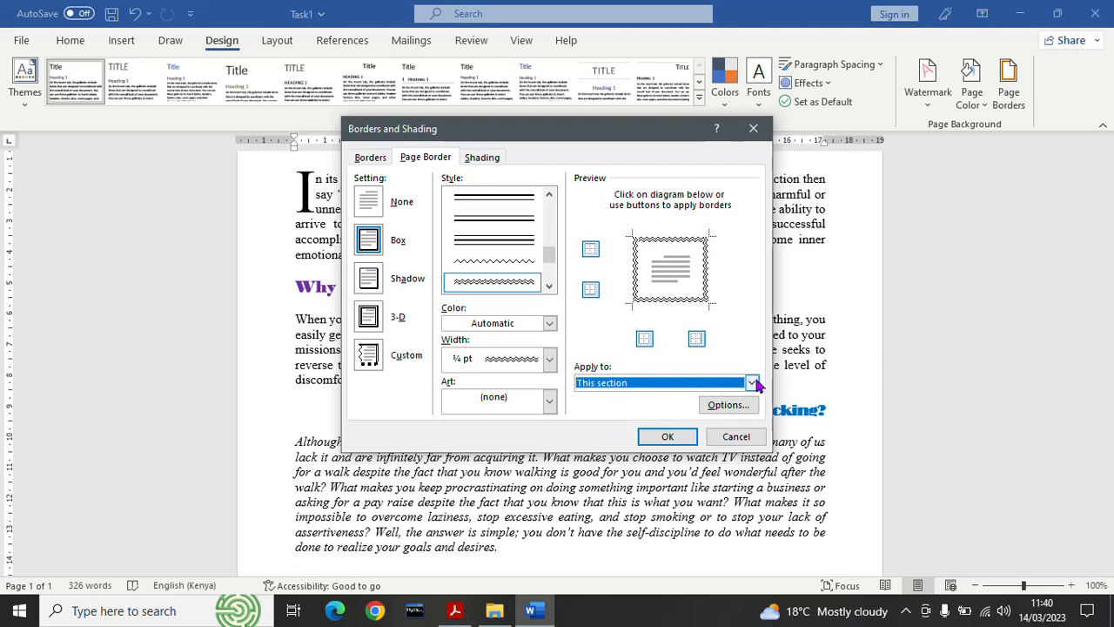
pyautogui.click(746, 385)
pyautogui.click(648, 398)
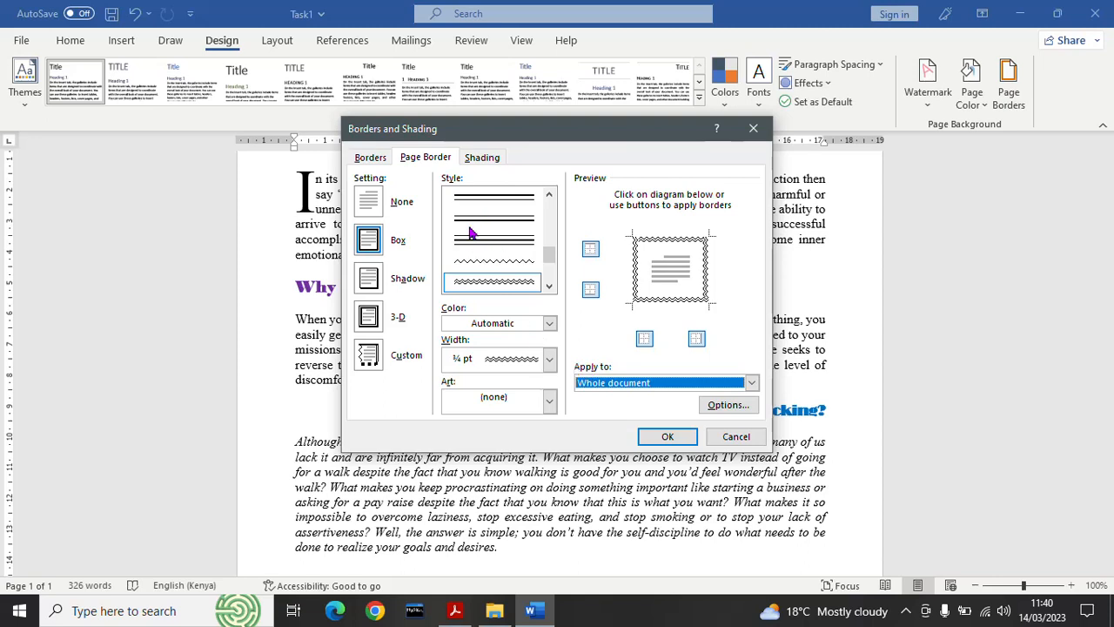
# Try the green tree art border and replace it with the yellow star art border
pyautogui.click(549, 402)
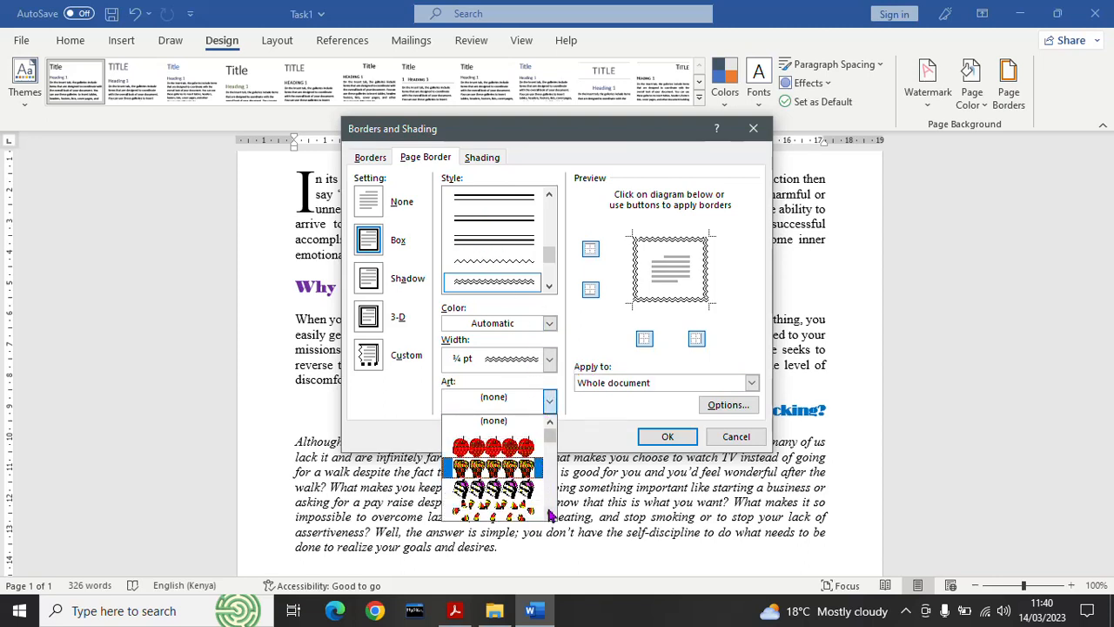
pyautogui.scroll(-5, 551, 516)
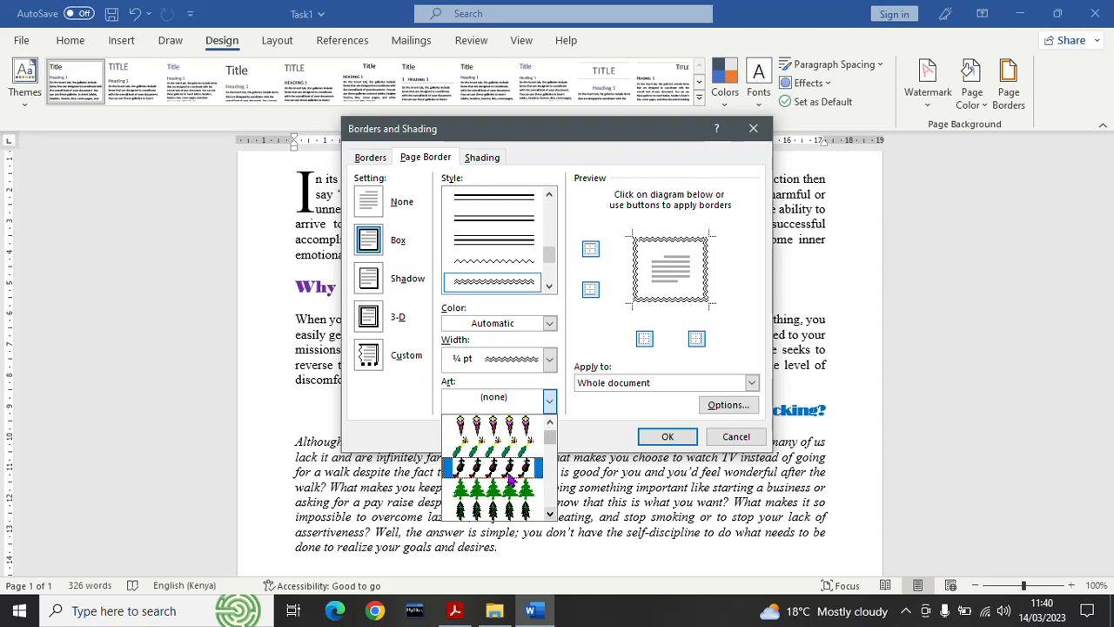
pyautogui.click(488, 493)
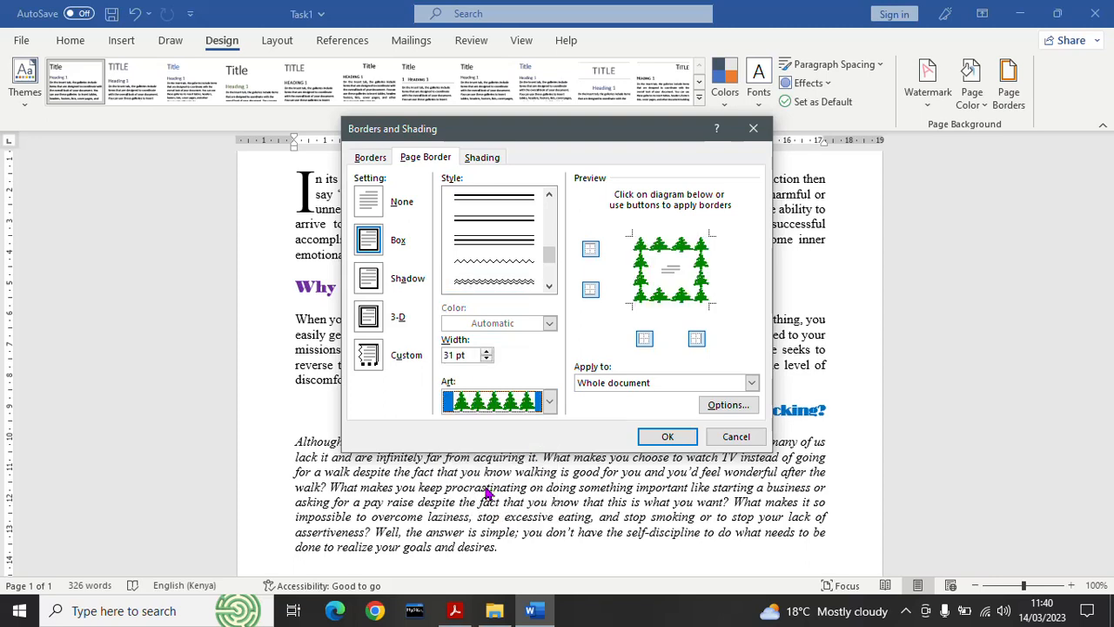
pyautogui.click(549, 402)
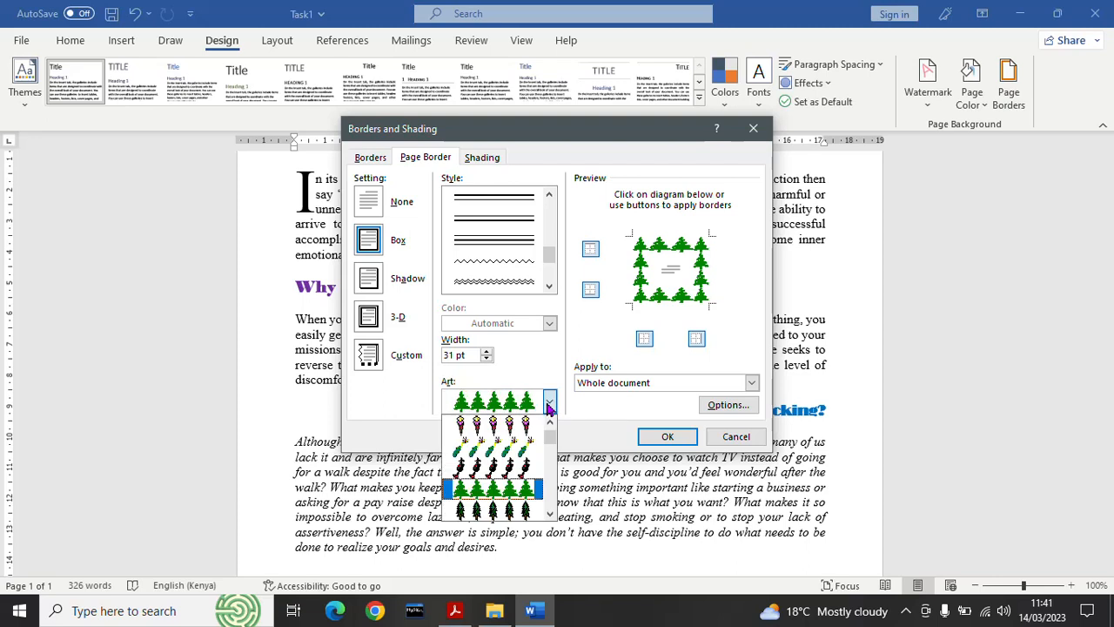
pyautogui.click(553, 466)
pyautogui.click(552, 466)
pyautogui.click(497, 467)
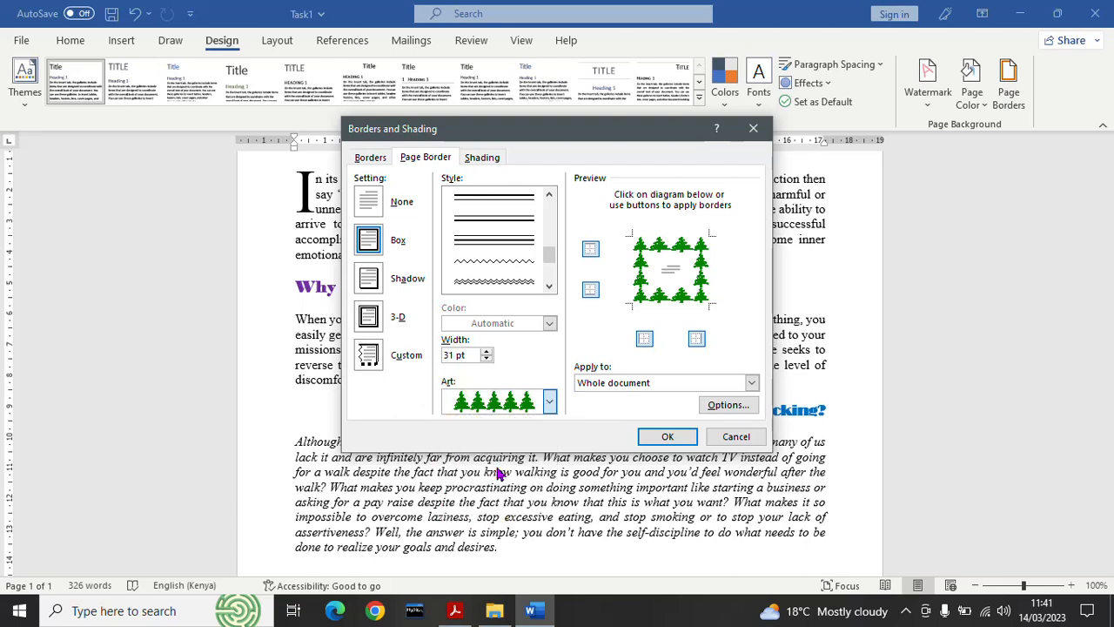
pyautogui.click(548, 402)
pyautogui.click(501, 512)
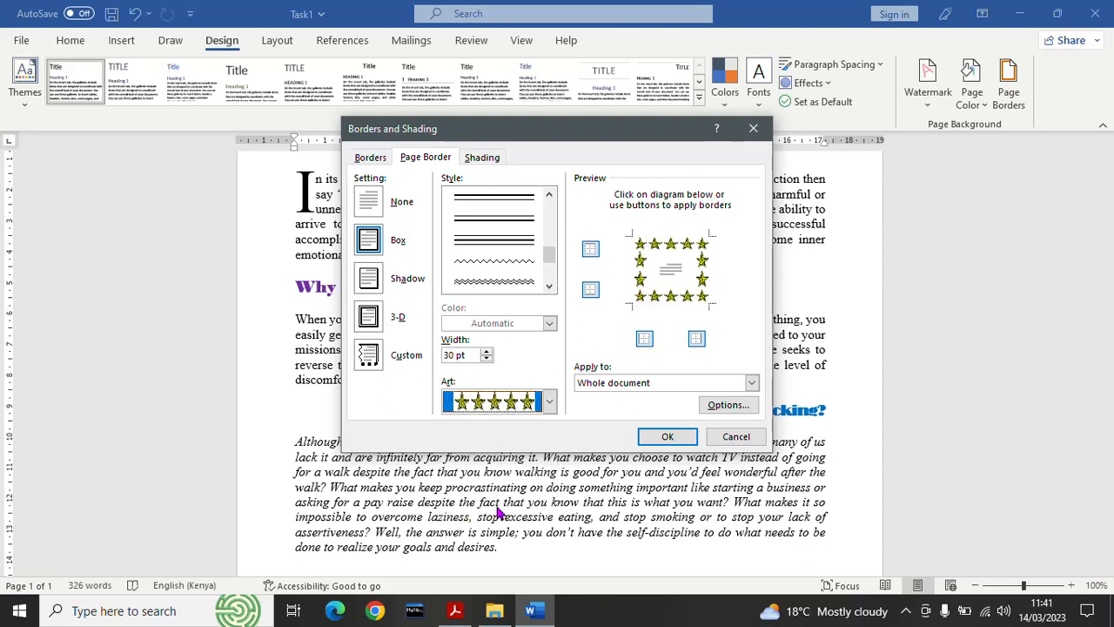
# Apply the Box page border with the double wavy line style to the whole document and look over the page
pyautogui.click(501, 283)
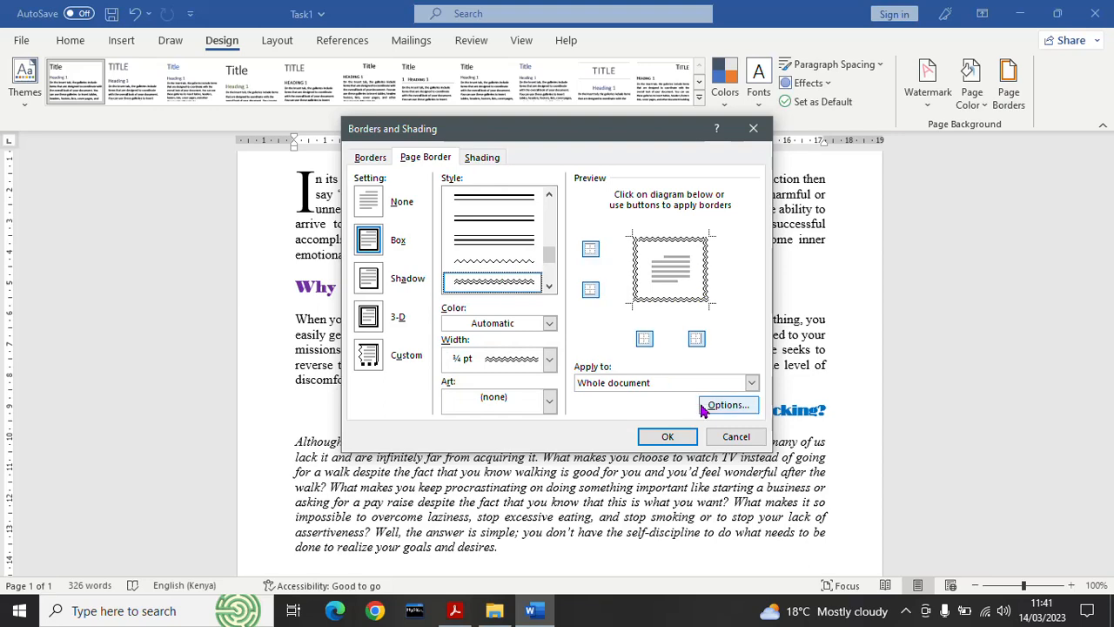
pyautogui.click(667, 437)
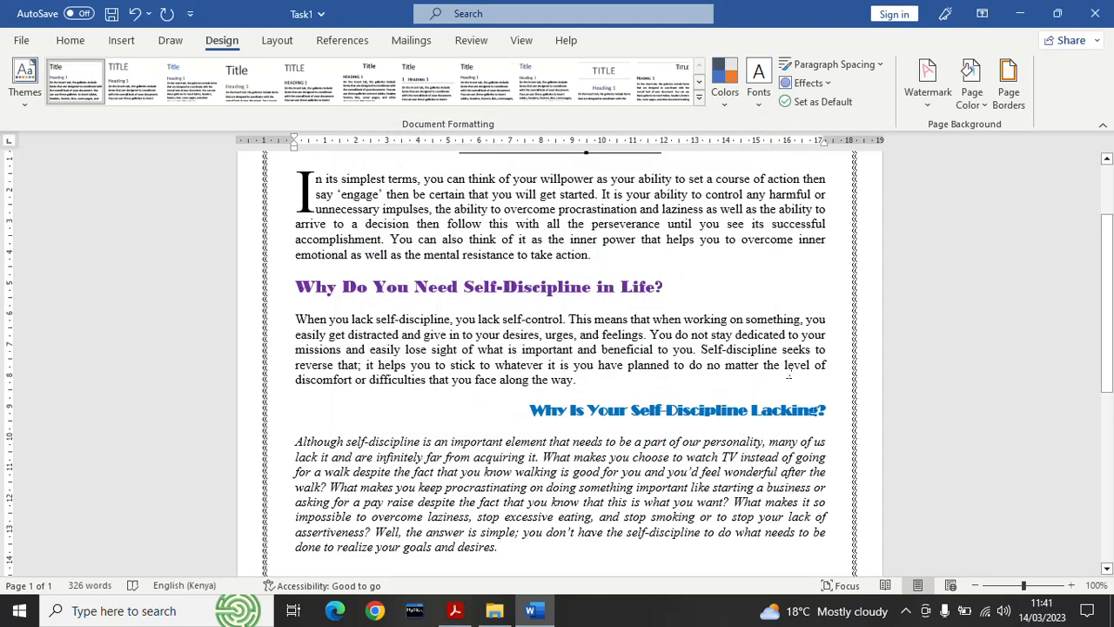
pyautogui.moveTo(1104, 341); pyautogui.dragTo(1110, 549)
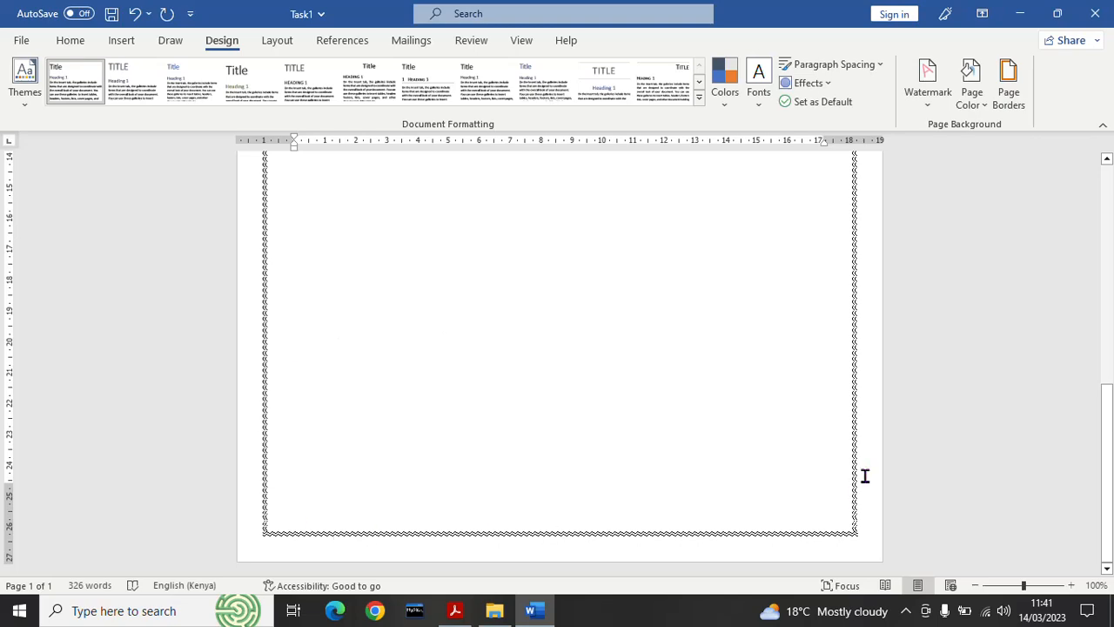
pyautogui.moveTo(1111, 454); pyautogui.dragTo(1111, 222)
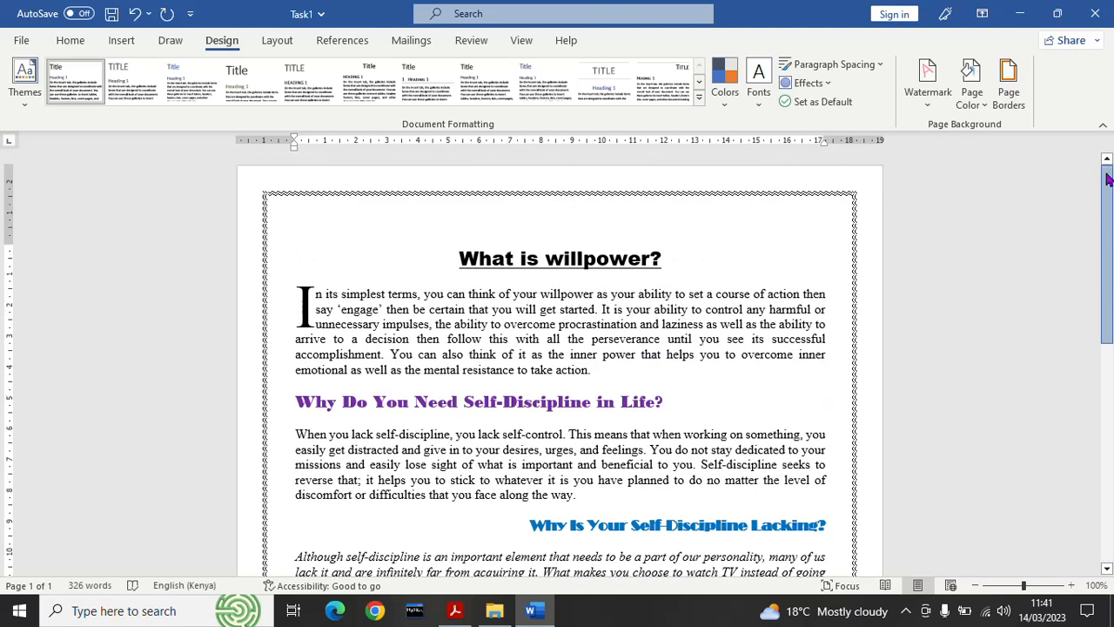
# Replace the page border with the red apple art border
pyautogui.click(1009, 83)
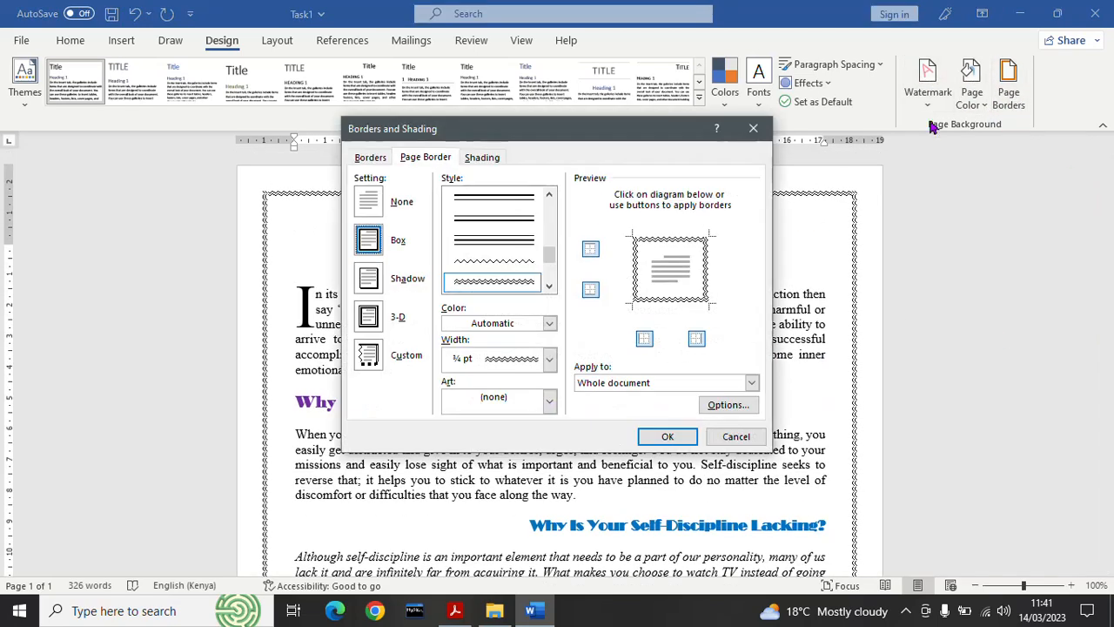
pyautogui.click(546, 403)
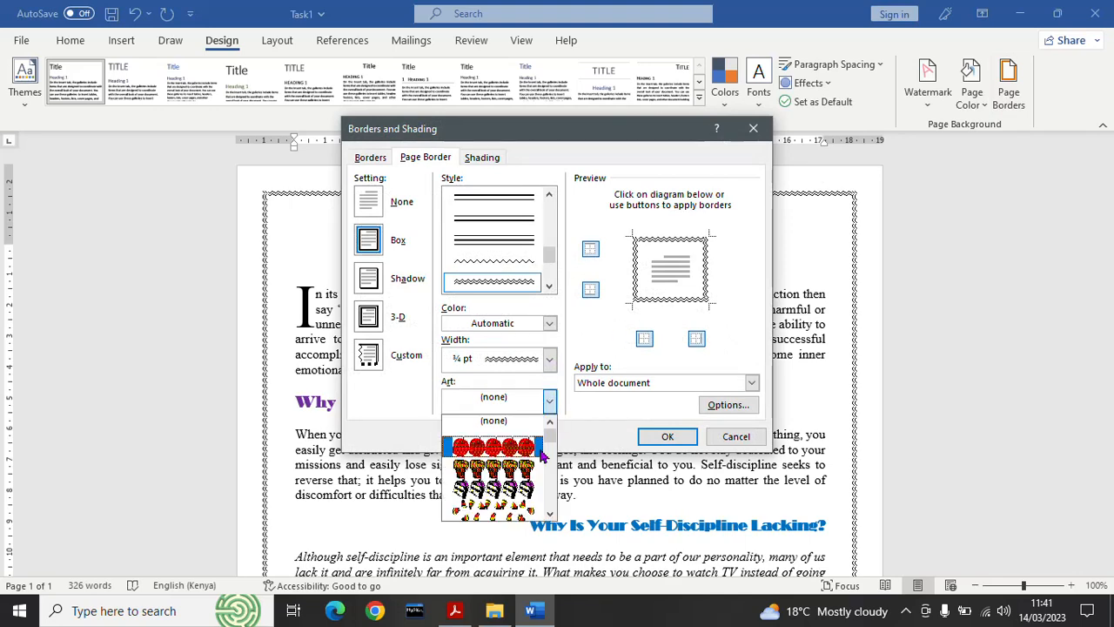
pyautogui.click(504, 447)
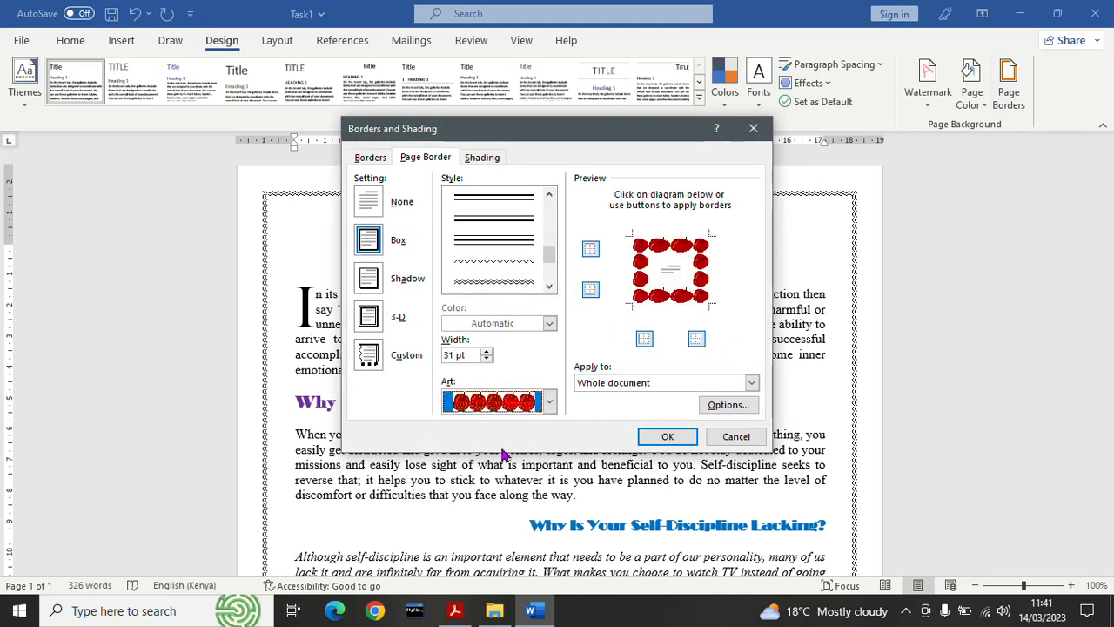
pyautogui.click(667, 437)
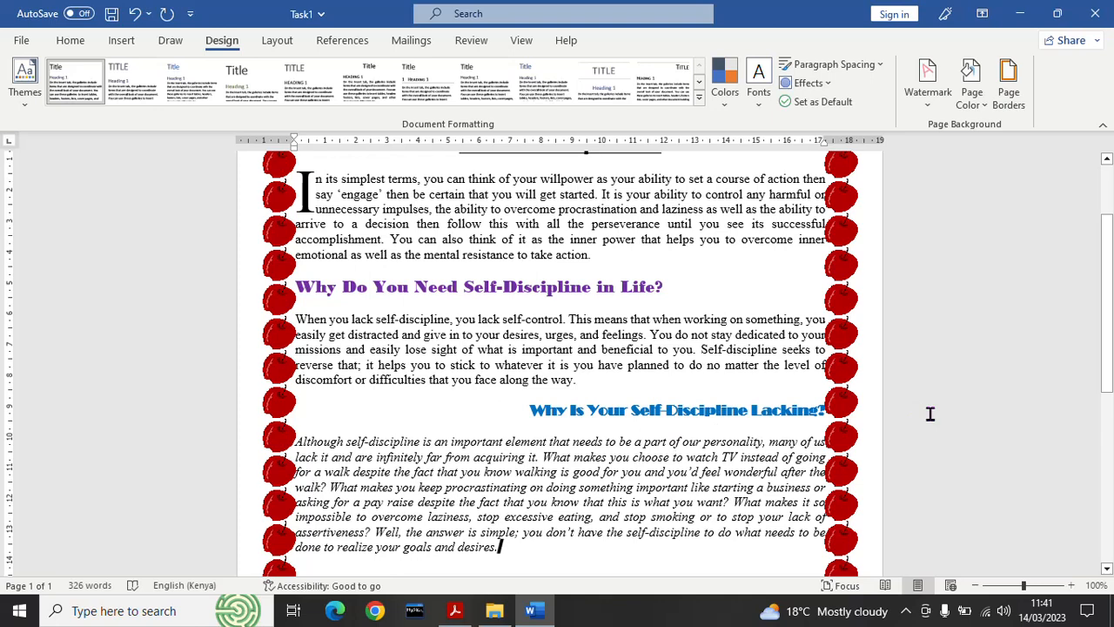
# Replace the red apple art border with the diagonally striped line style for the whole document and look over the page
pyautogui.click(1009, 87)
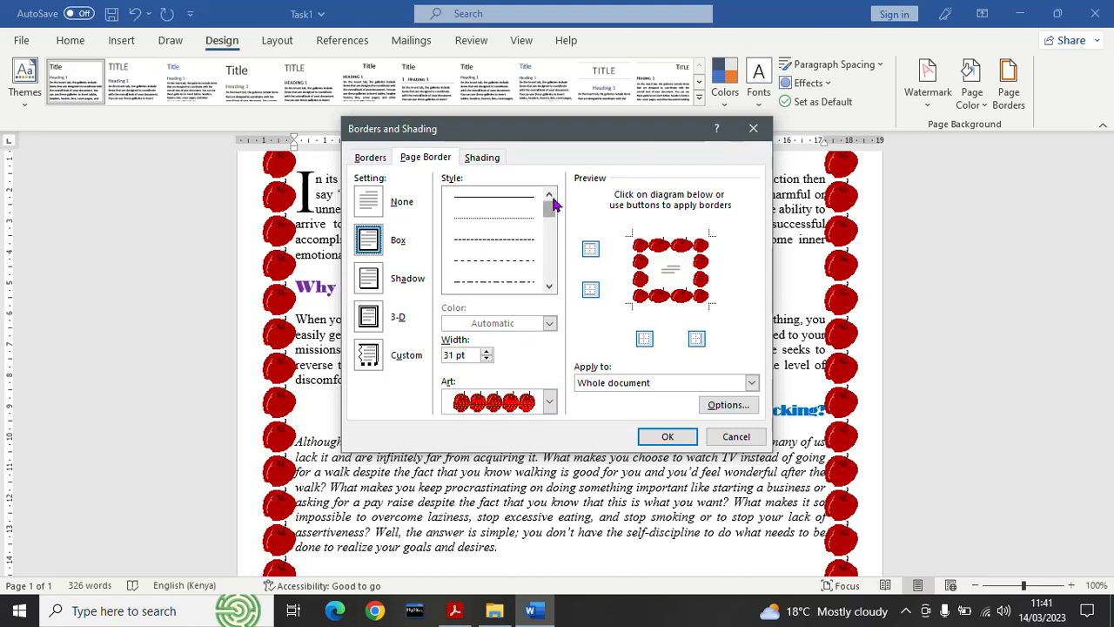
pyautogui.click(548, 288)
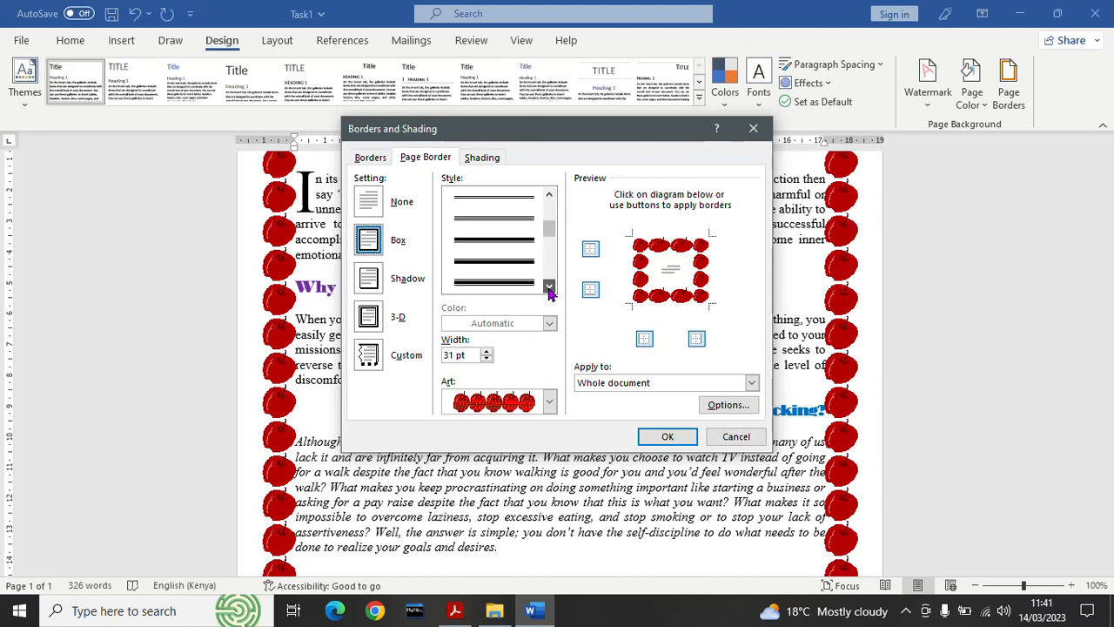
pyautogui.click(549, 197)
pyautogui.click(495, 224)
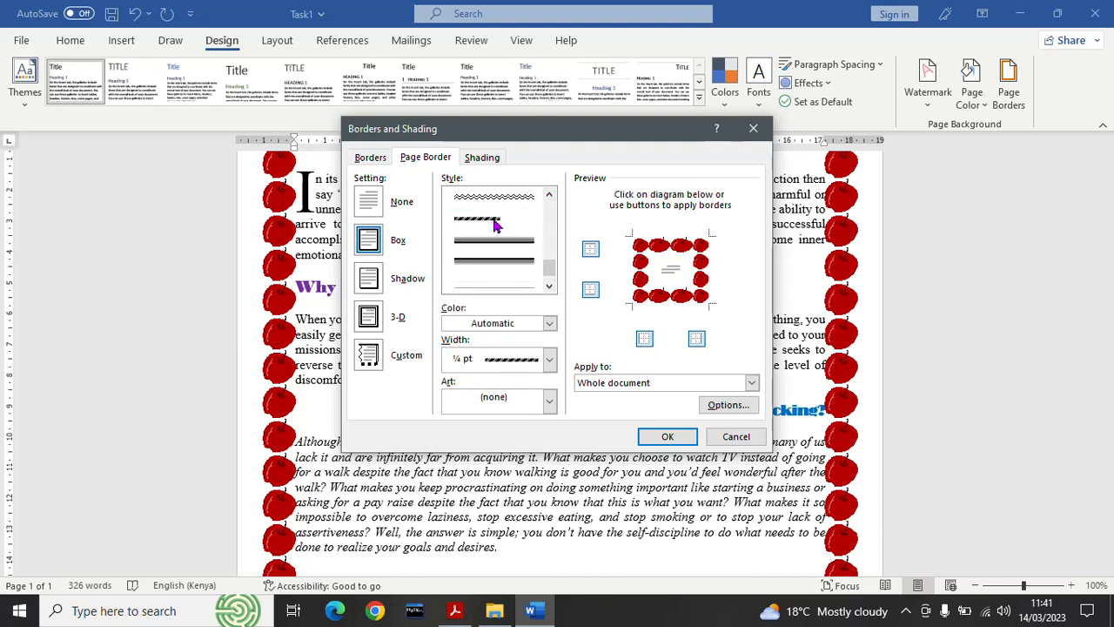
pyautogui.click(667, 436)
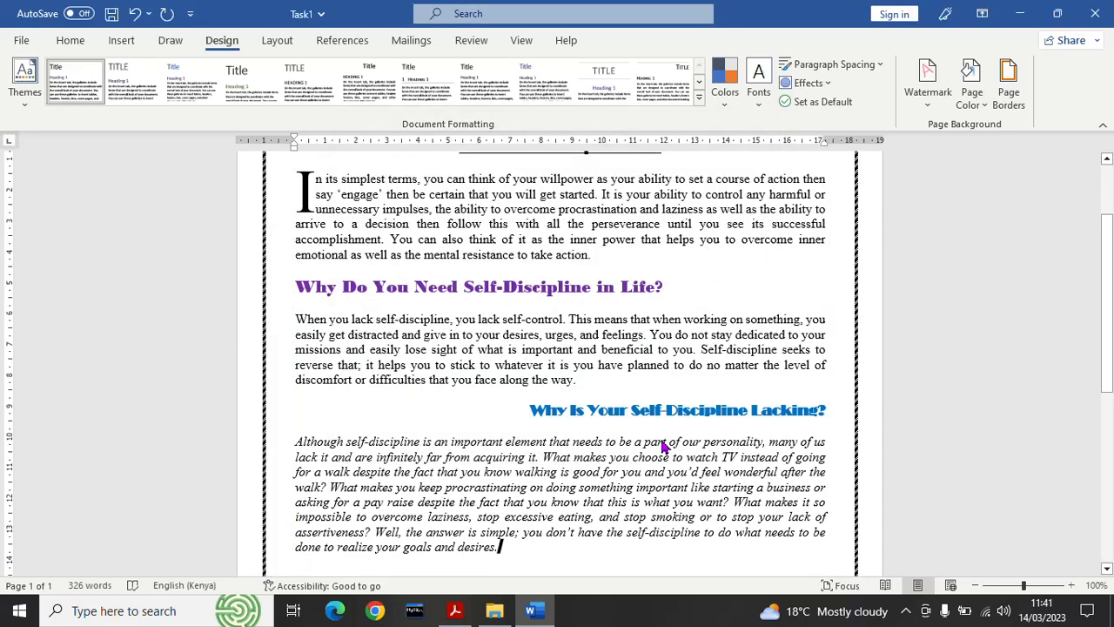
pyautogui.moveTo(1110, 357); pyautogui.dragTo(1101, 331)
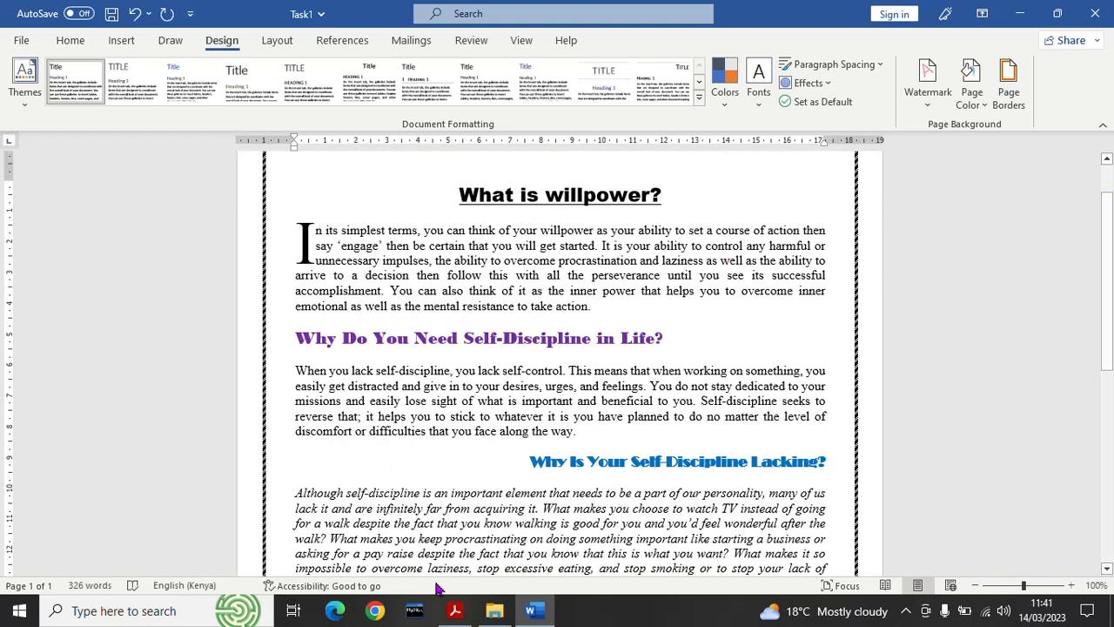
# Check the next tasks in the Acrobat Reader PDF, return to Word and insert a centred Plain Number 2 page number at the bottom of the page
pyautogui.click(457, 610)
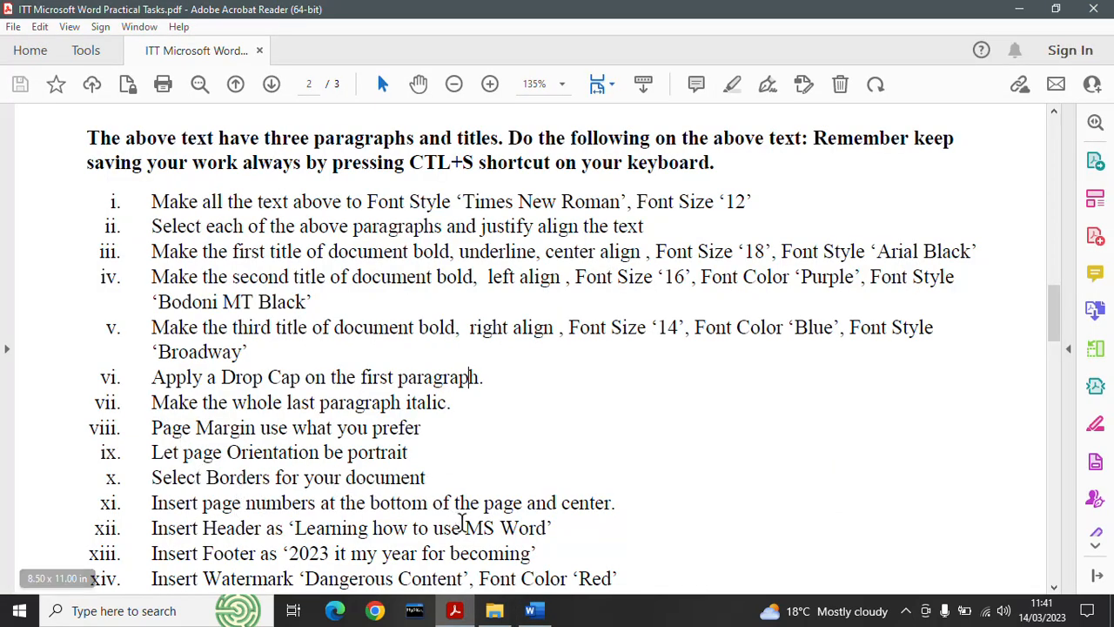
pyautogui.click(1053, 587)
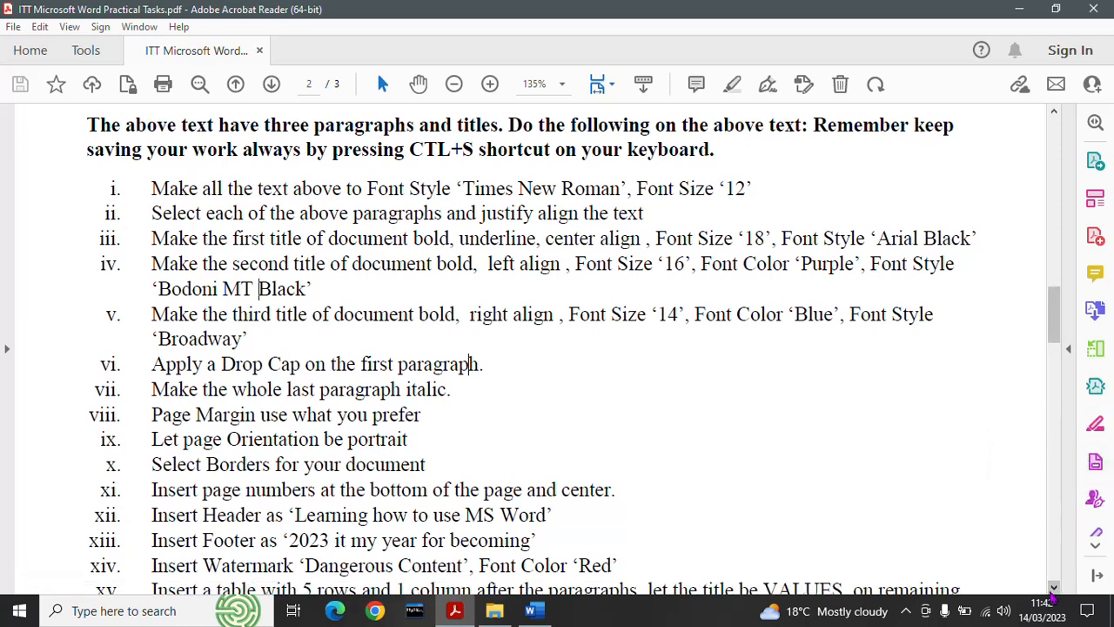
pyautogui.click(1052, 589)
pyautogui.click(1053, 589)
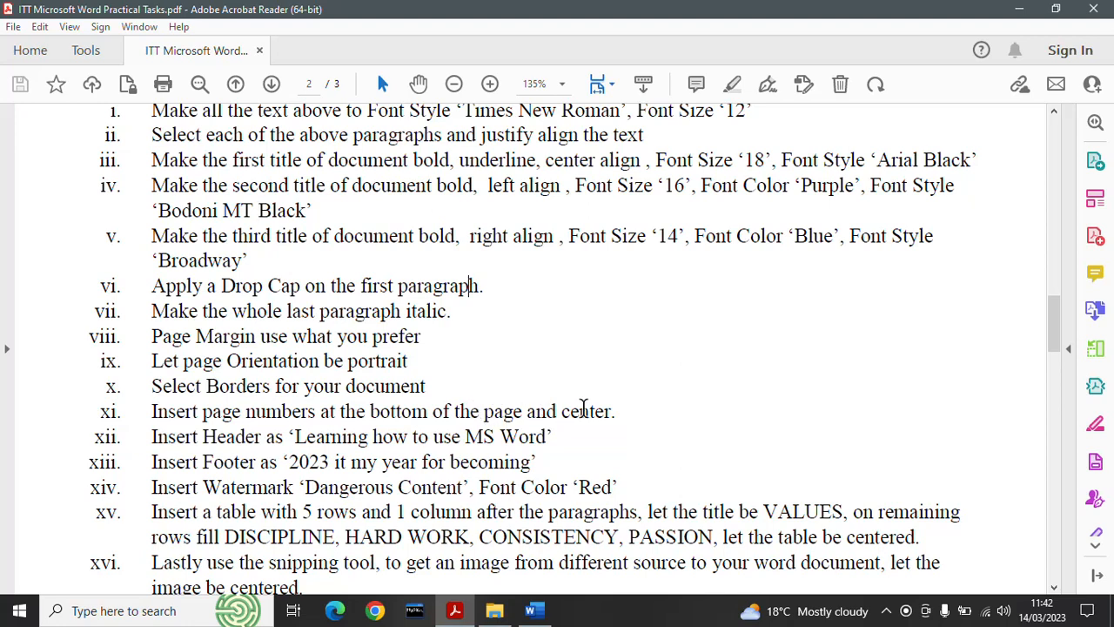
pyautogui.click(533, 610)
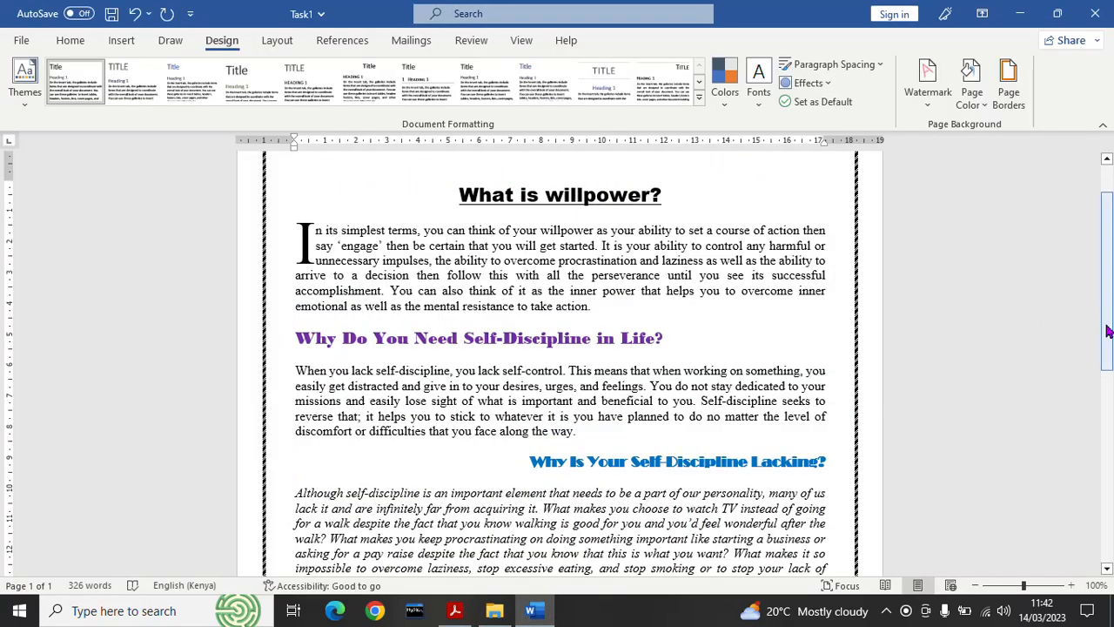
pyautogui.moveTo(1107, 332); pyautogui.dragTo(1109, 541)
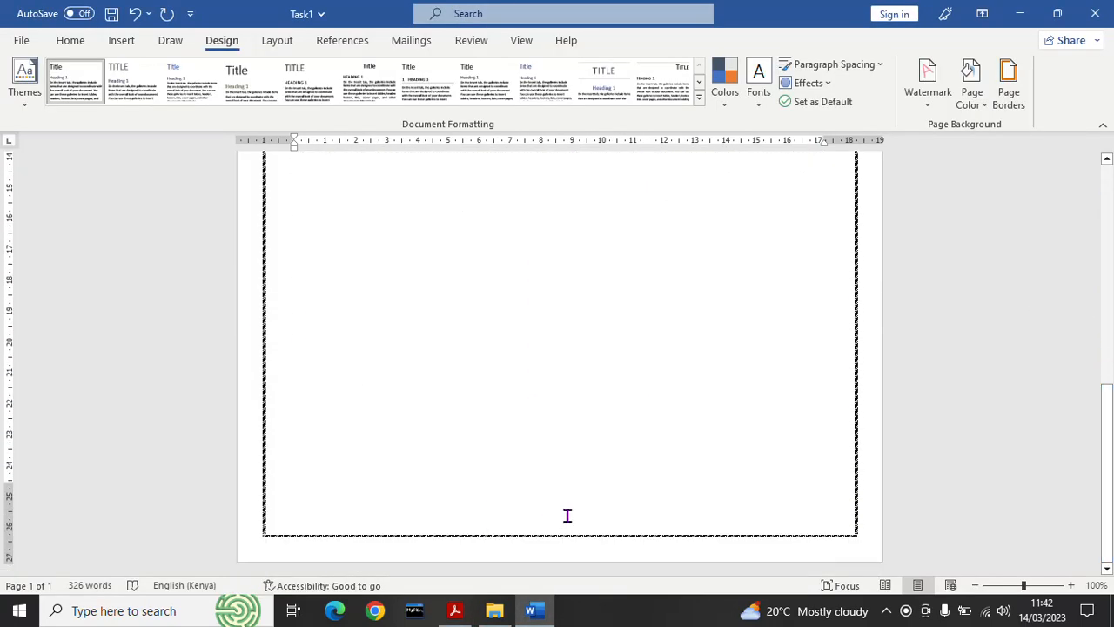
pyautogui.click(122, 40)
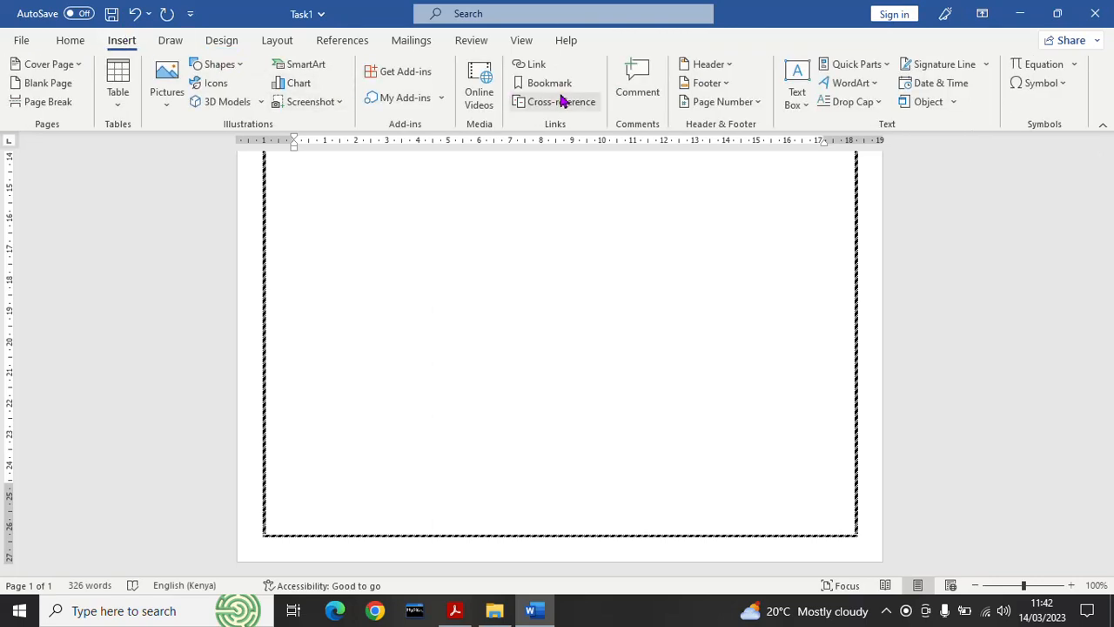
pyautogui.click(757, 105)
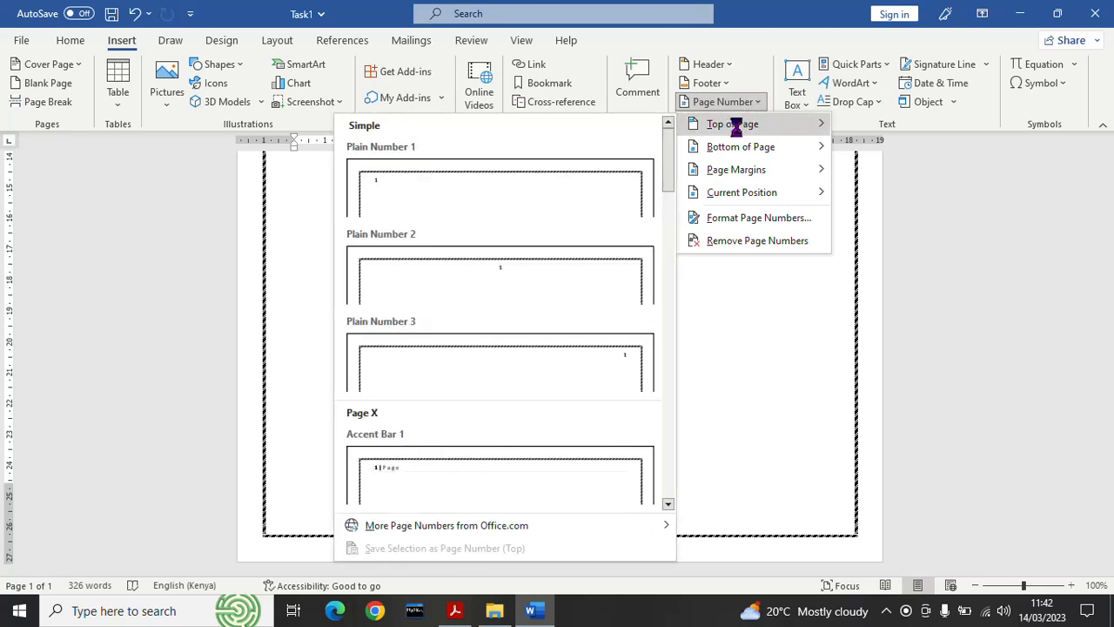
pyautogui.moveTo(747, 151)
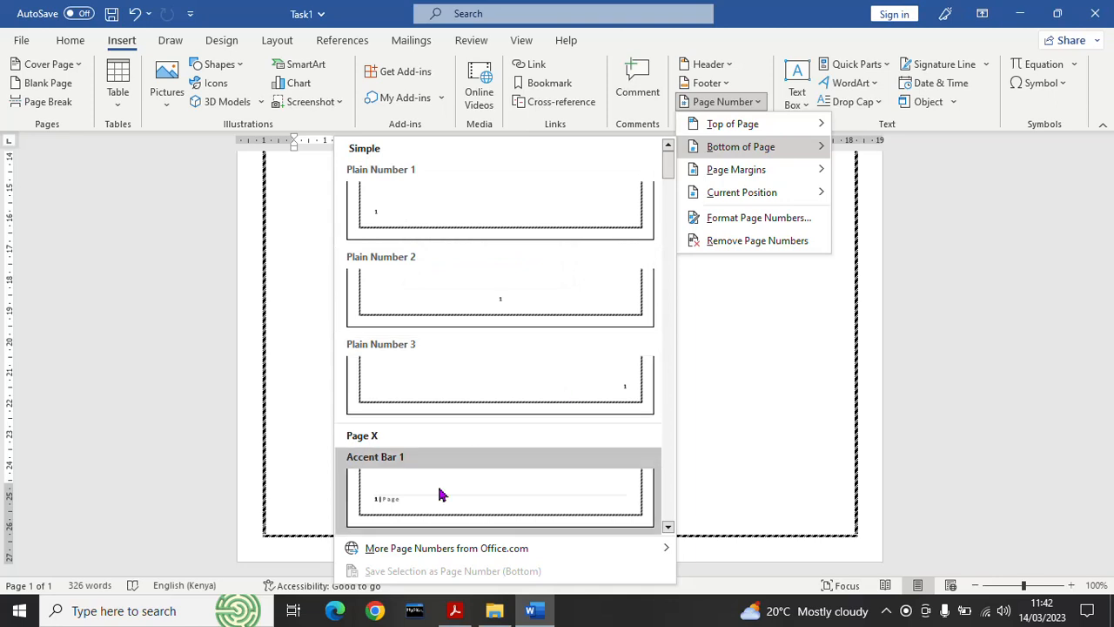
pyautogui.click(509, 300)
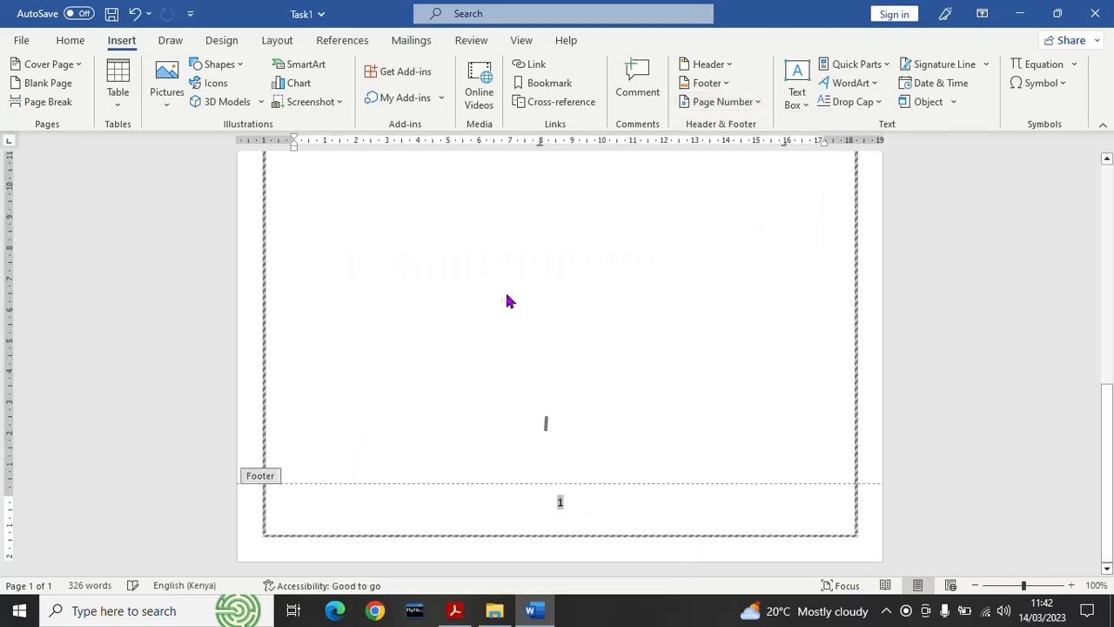
pyautogui.doubleClick(596, 363)
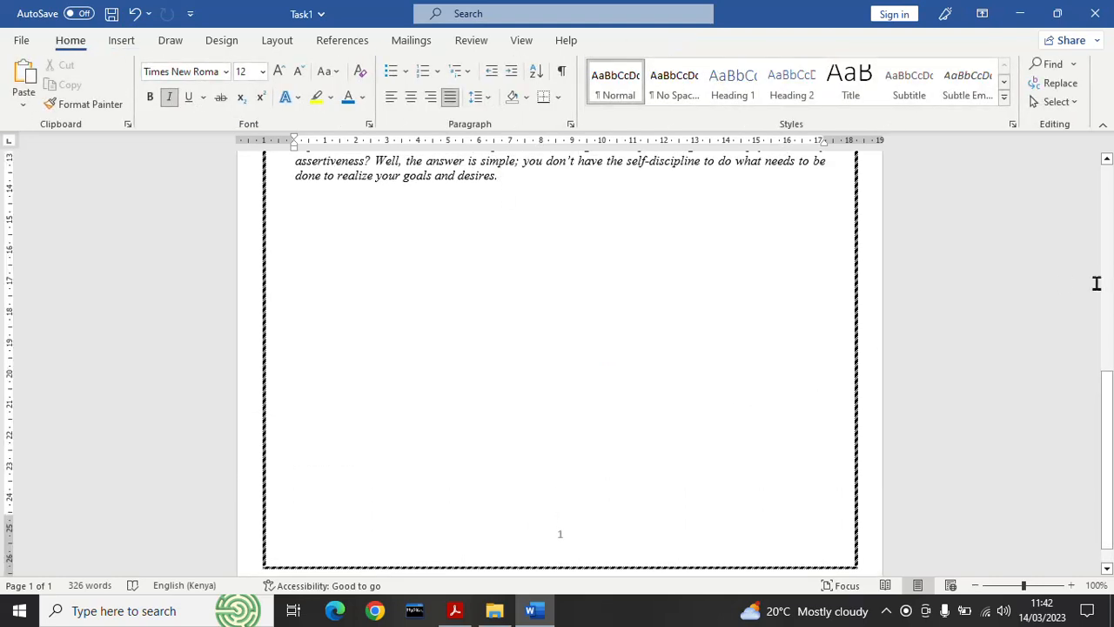
pyautogui.moveTo(1107, 383); pyautogui.dragTo(1107, 400)
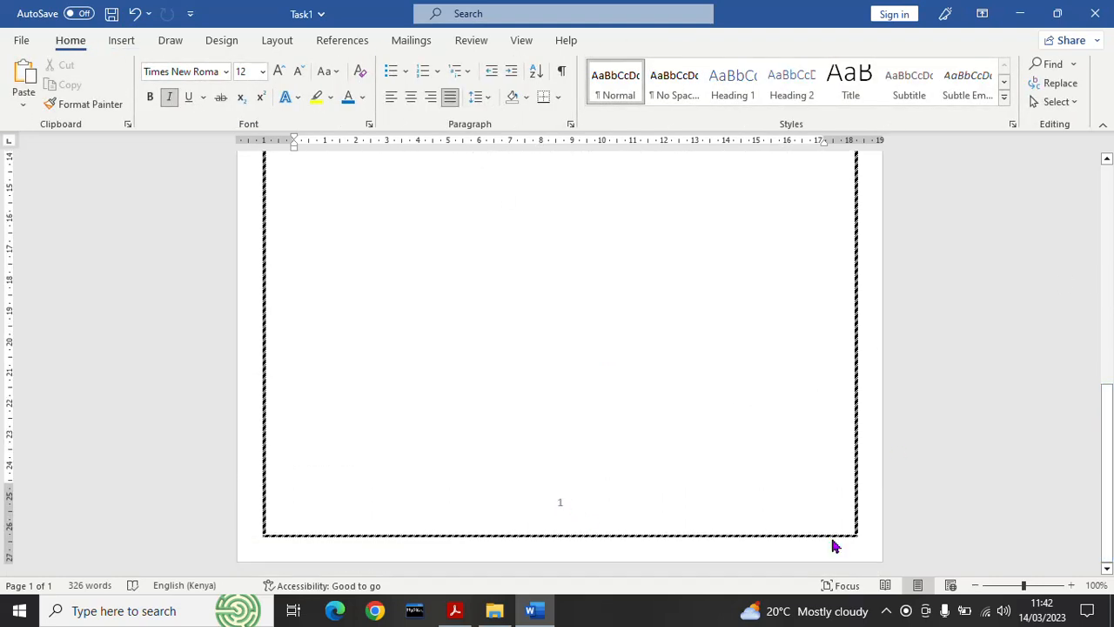
pyautogui.moveTo(1107, 461); pyautogui.dragTo(1110, 233)
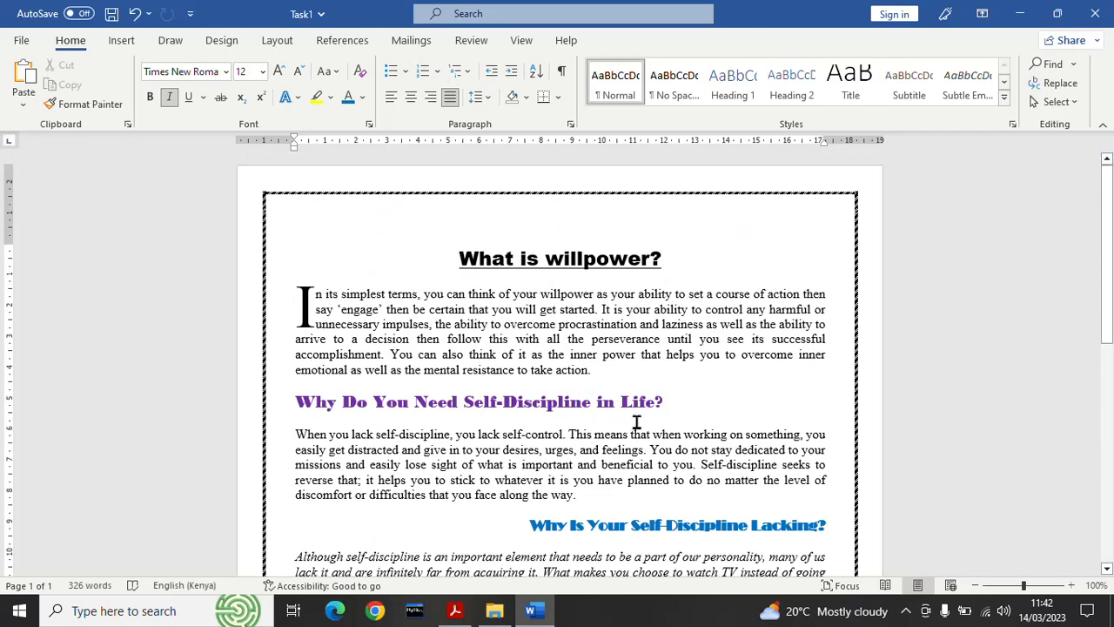
# Copy the header text 'Learning how to use MS Word' from the tasks PDF in Acrobat Reader and return to Word
pyautogui.click(454, 610)
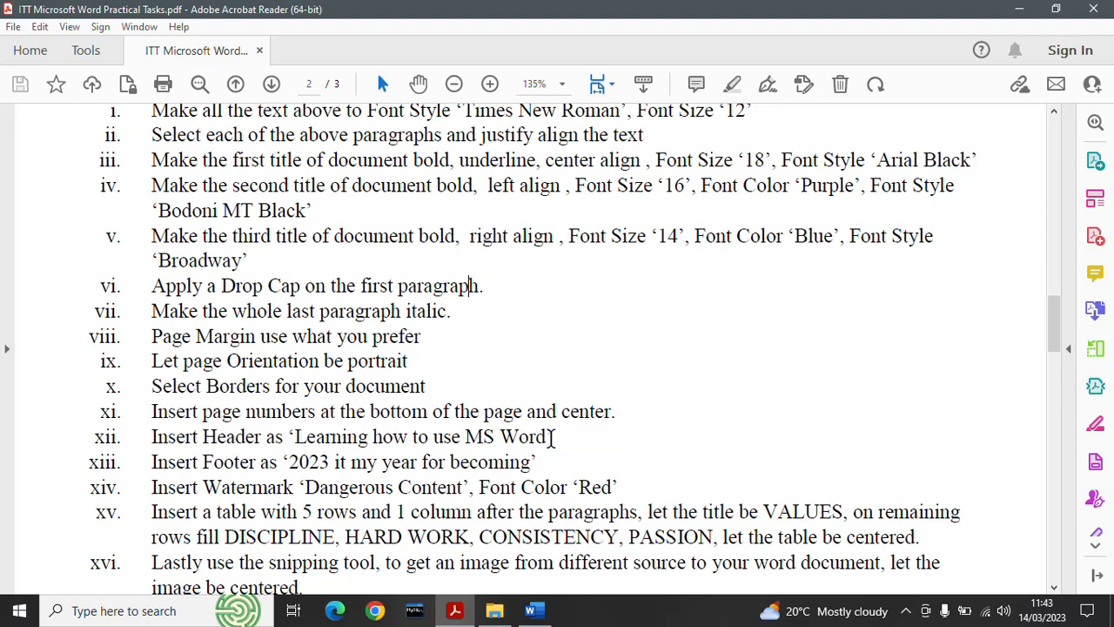
pyautogui.moveTo(548, 436); pyautogui.dragTo(320, 432)
pyautogui.hotkey('ctrl', 'c')
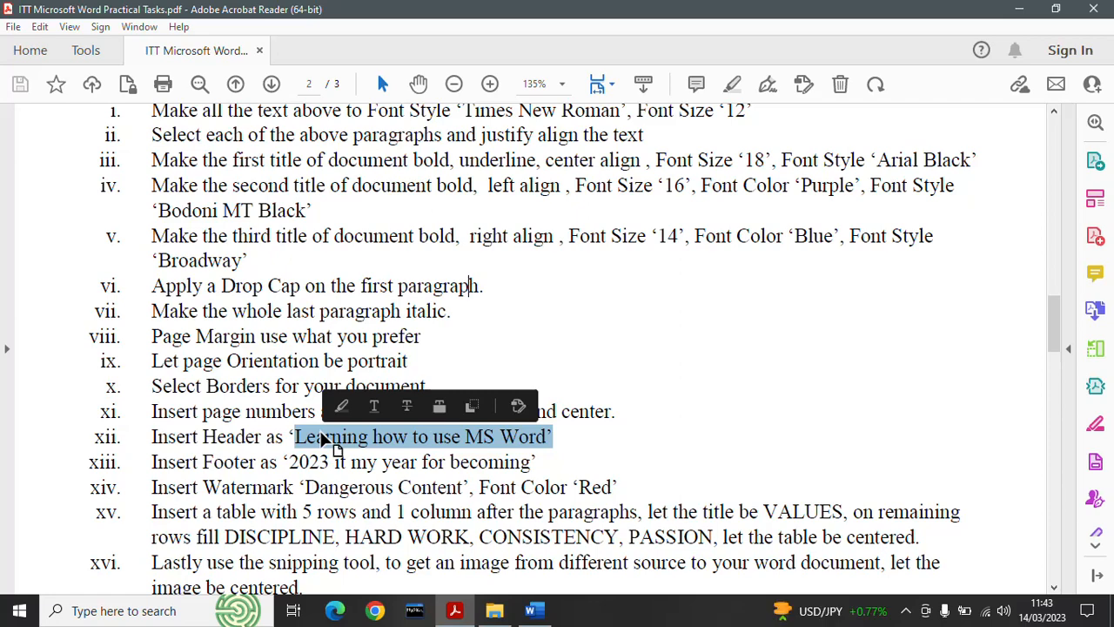
pyautogui.click(533, 610)
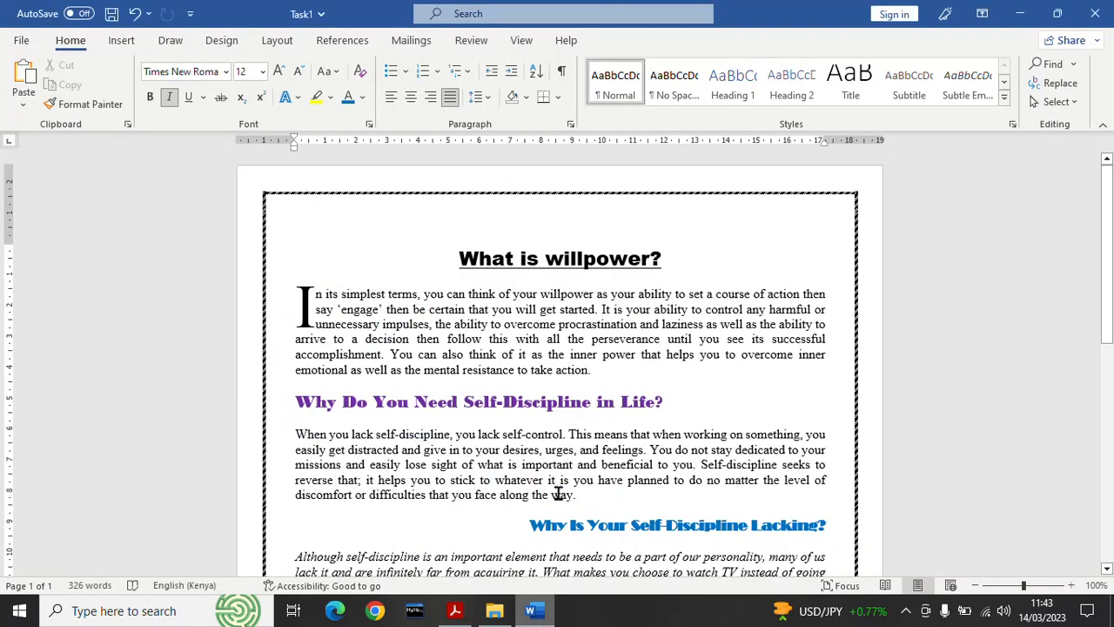
# Try the Banded header with the copied text as its document title and undo it
pyautogui.click(125, 41)
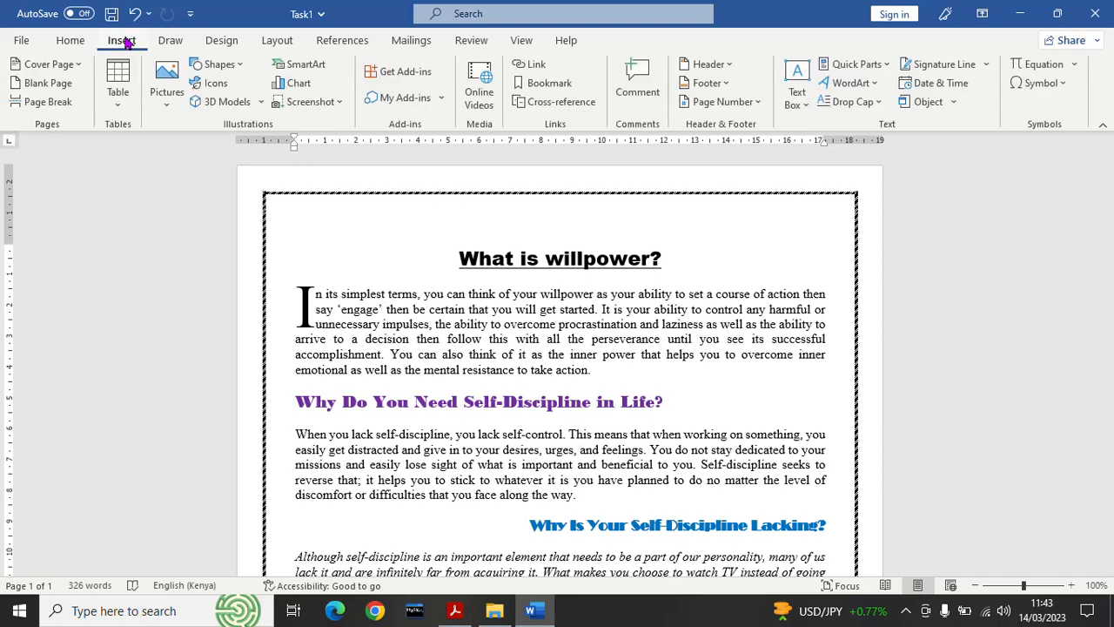
pyautogui.click(736, 68)
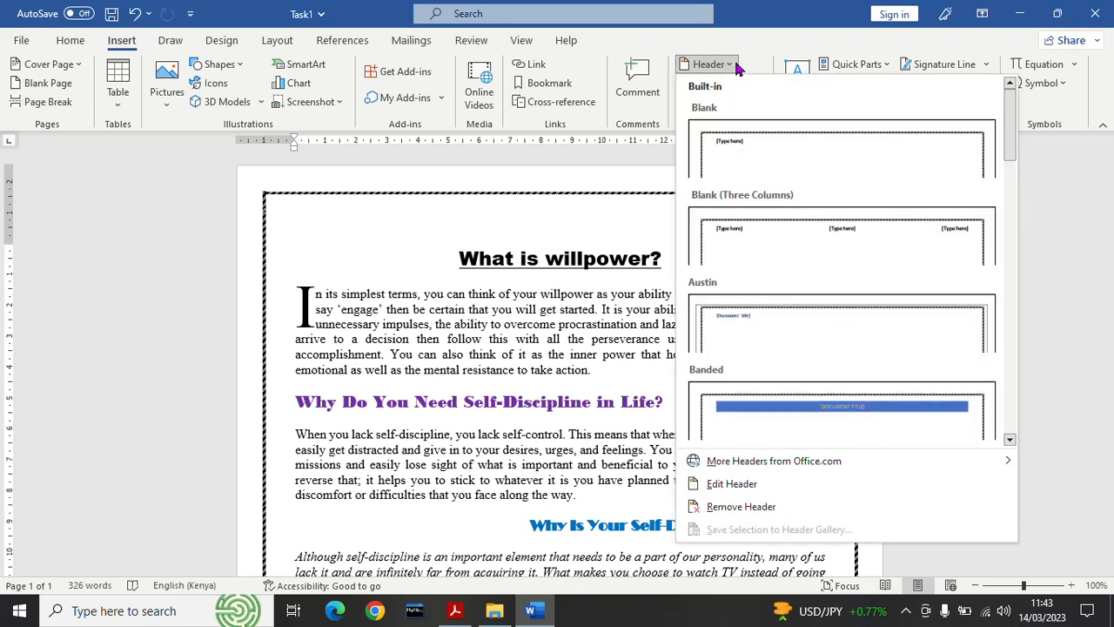
pyautogui.click(838, 421)
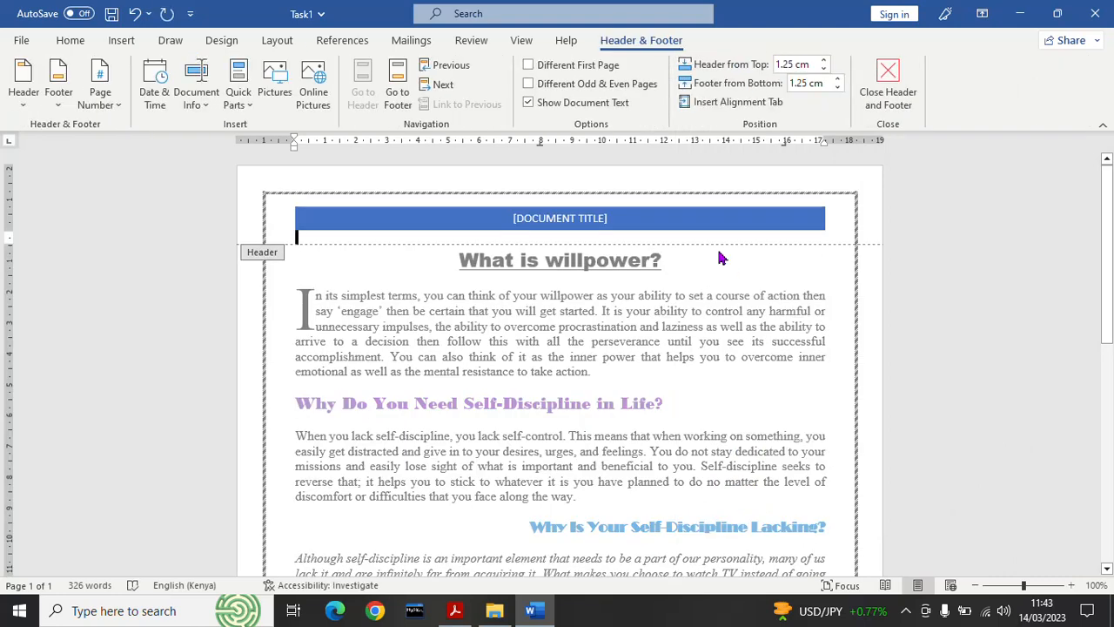
pyautogui.click(614, 218)
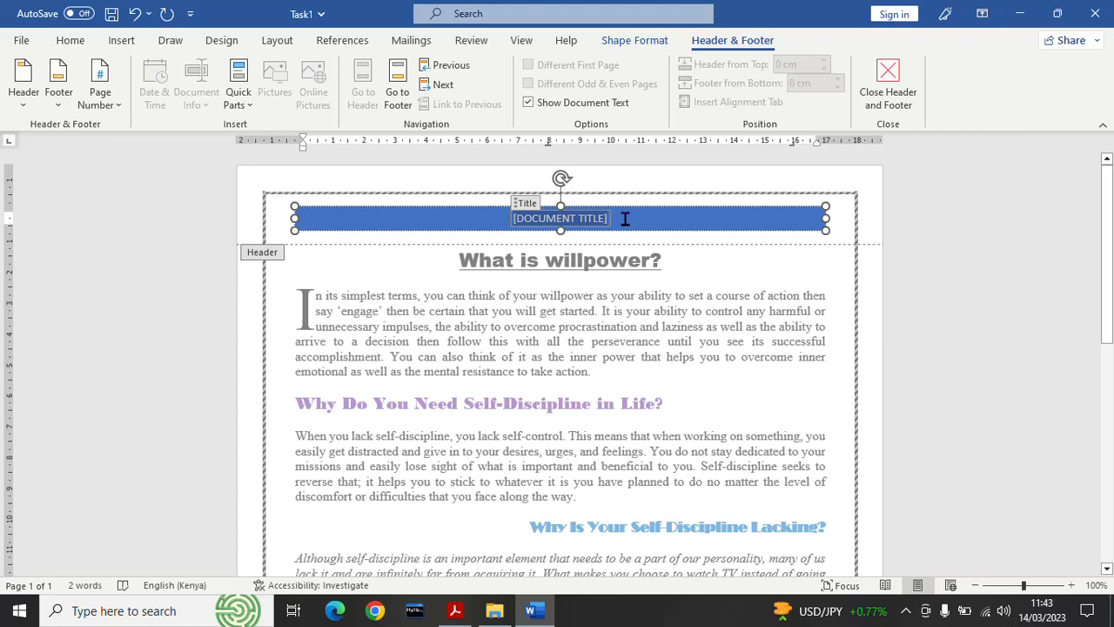
pyautogui.press('Delete')
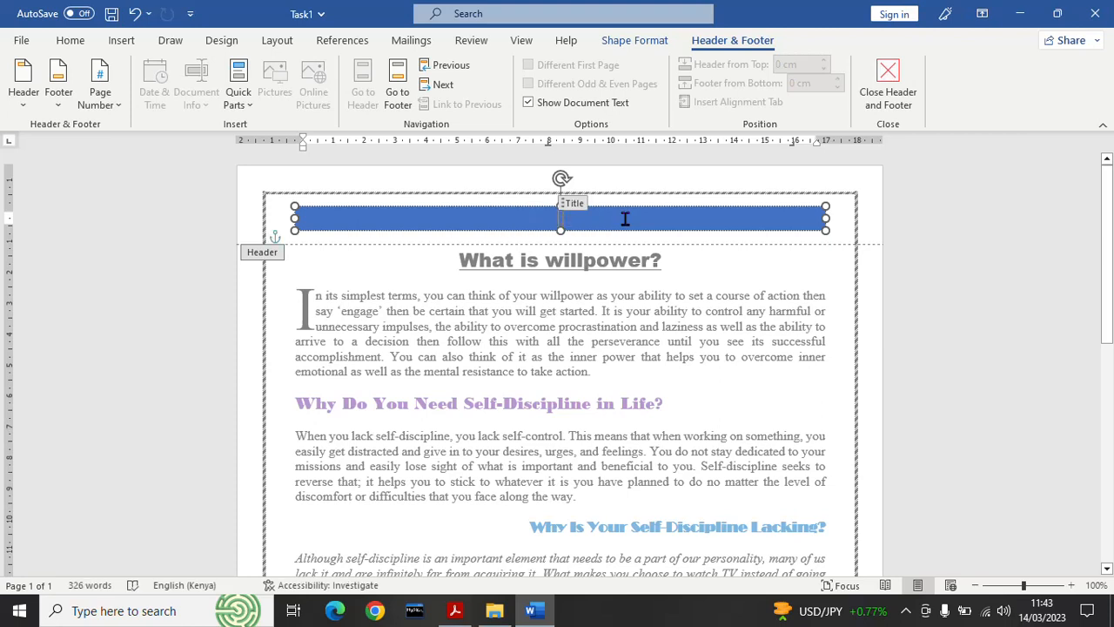
pyautogui.hotkey('ctrl', 'v')
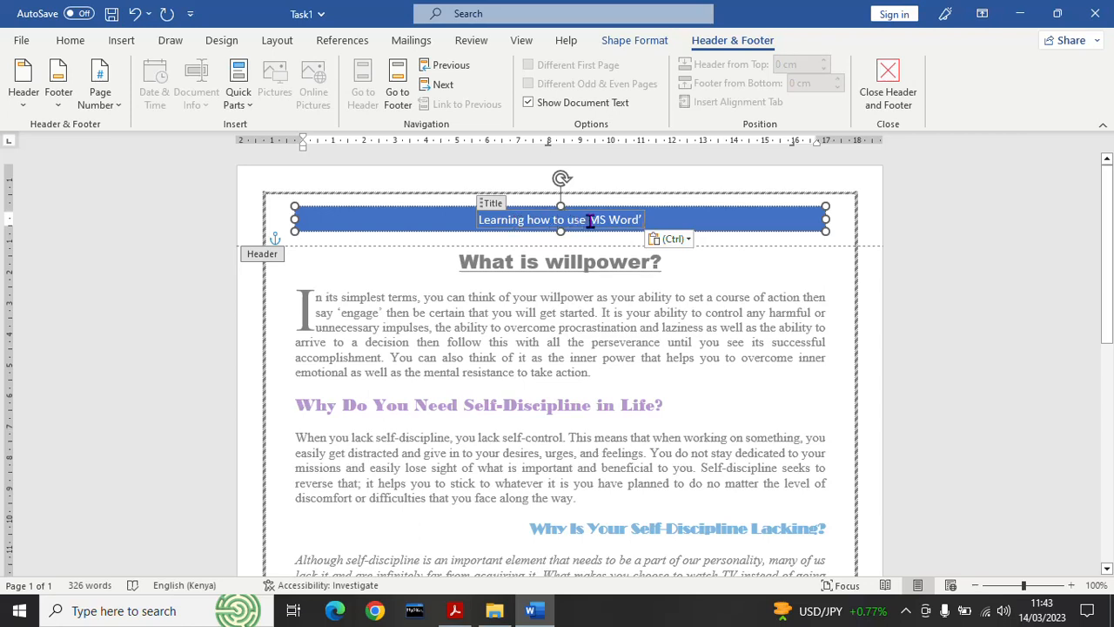
pyautogui.click(135, 15)
pyautogui.click(135, 15)
pyautogui.click(136, 15)
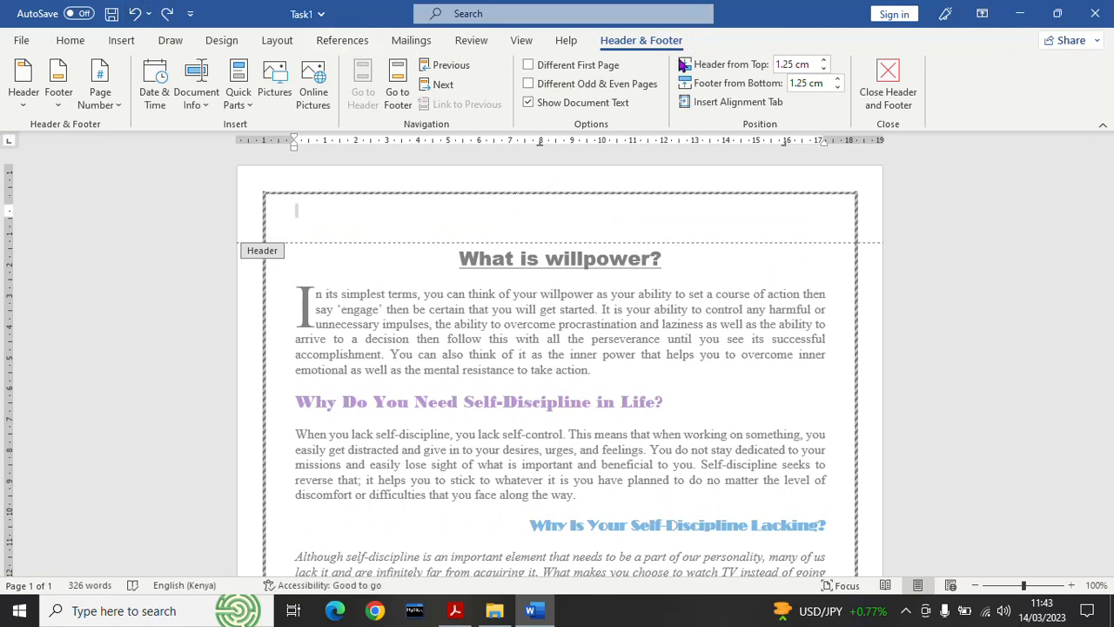
# Insert a Blank header reading 'Learning how to use MS Word', without the stray closing quotation mark, and leave header editing
pyautogui.click(69, 41)
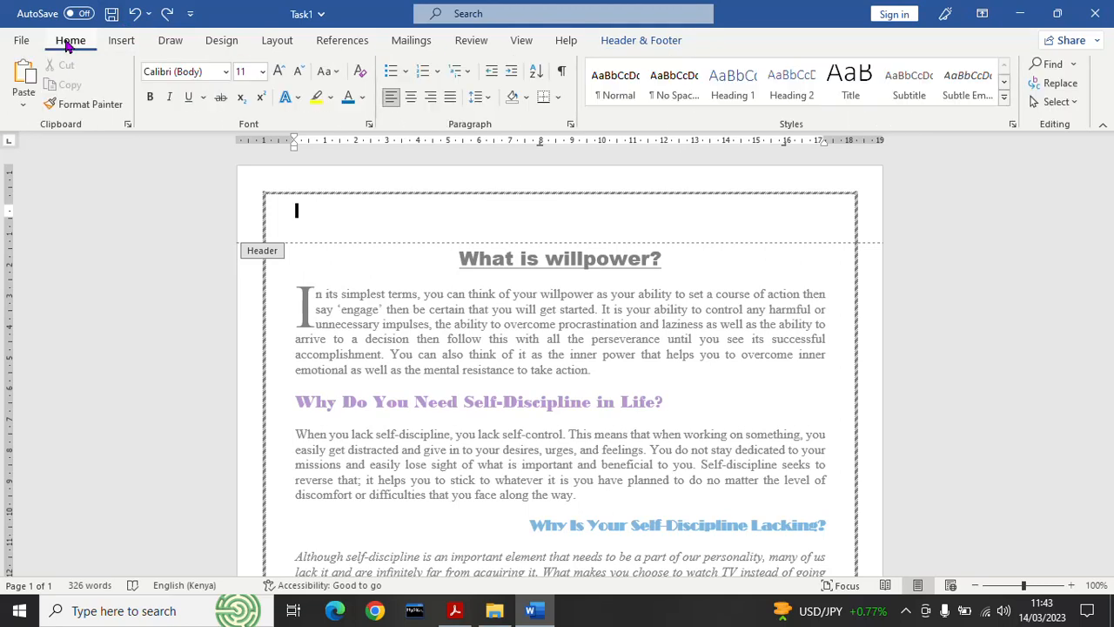
pyautogui.click(119, 40)
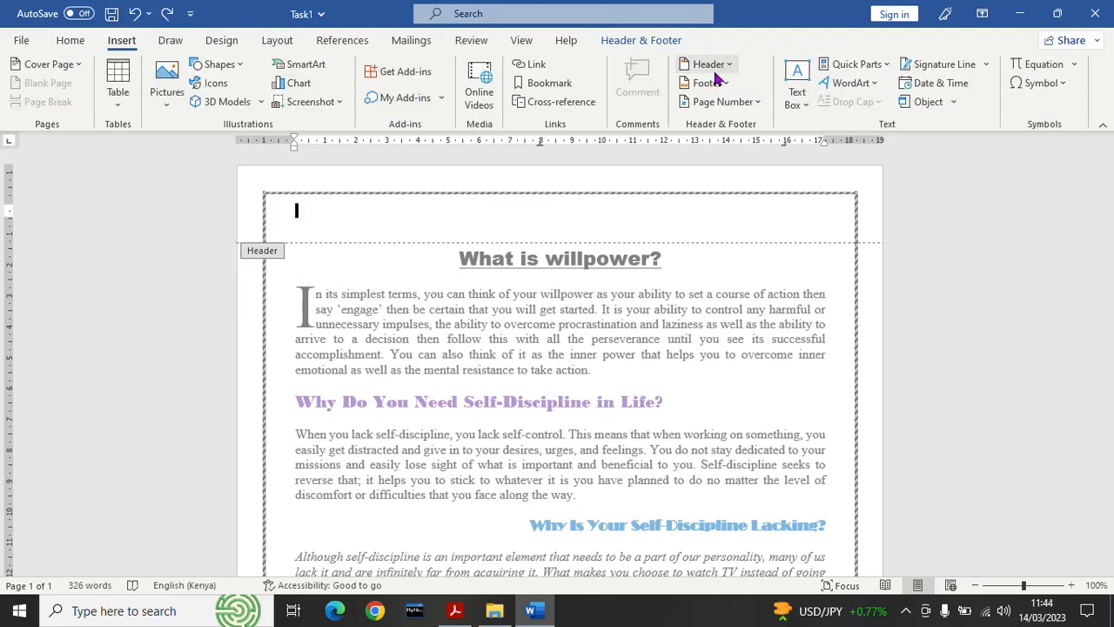
pyautogui.click(721, 69)
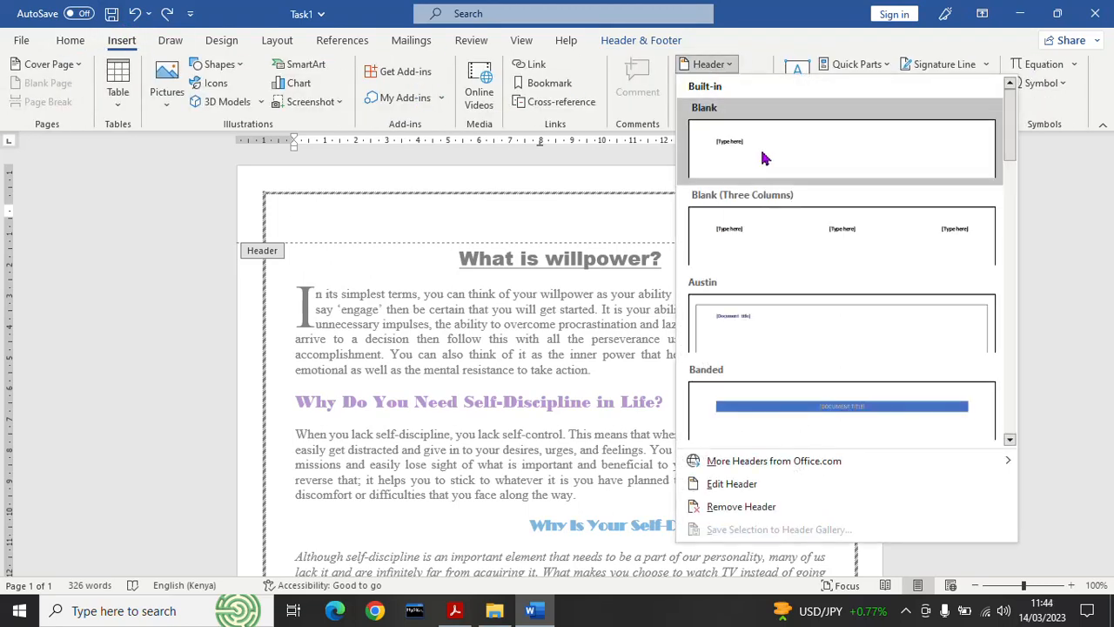
pyautogui.click(762, 159)
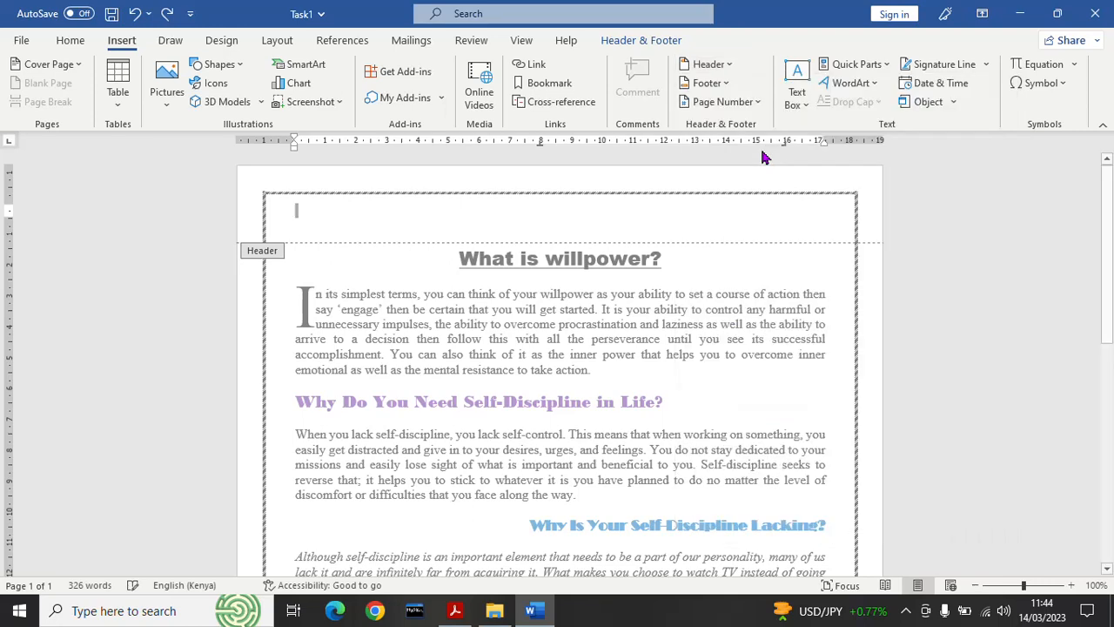
pyautogui.click(320, 210)
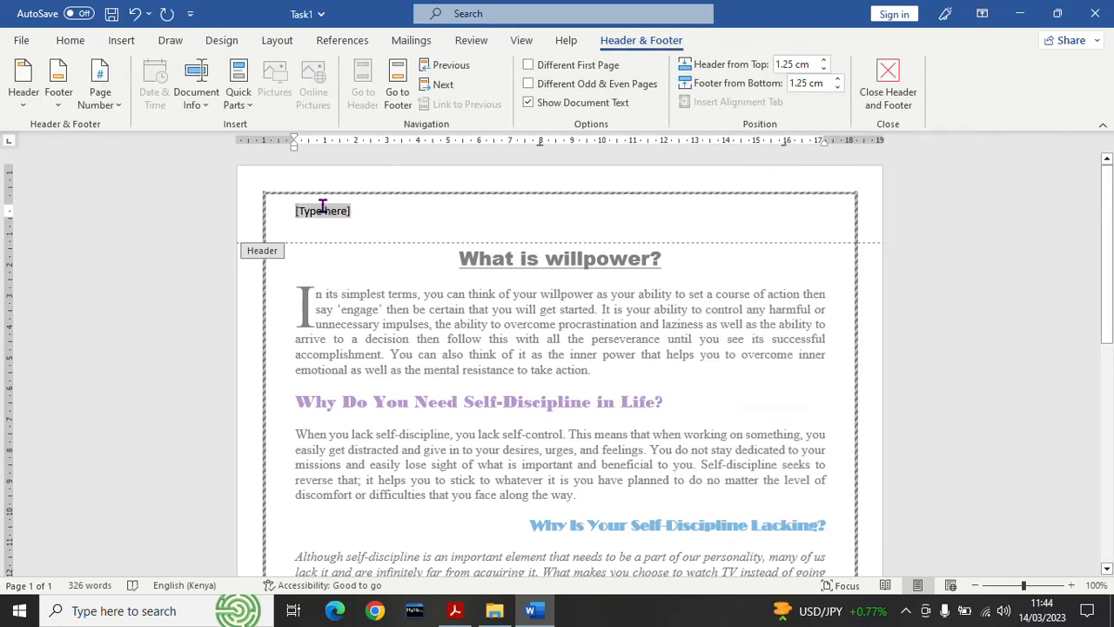
pyautogui.press('Delete')
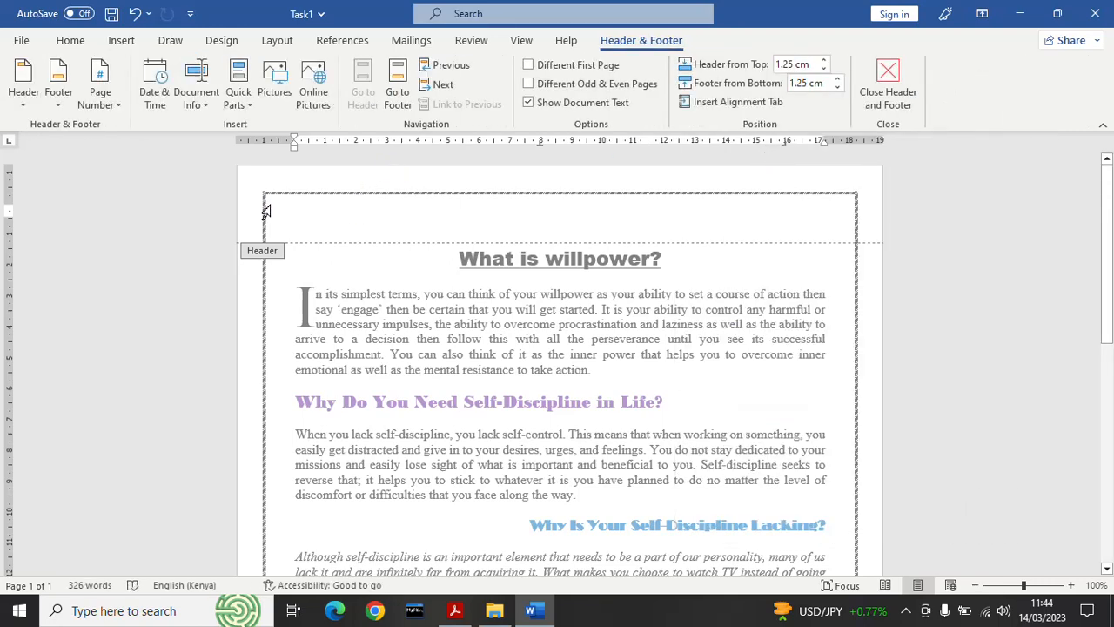
pyautogui.write("Learning how to use MS Word'")
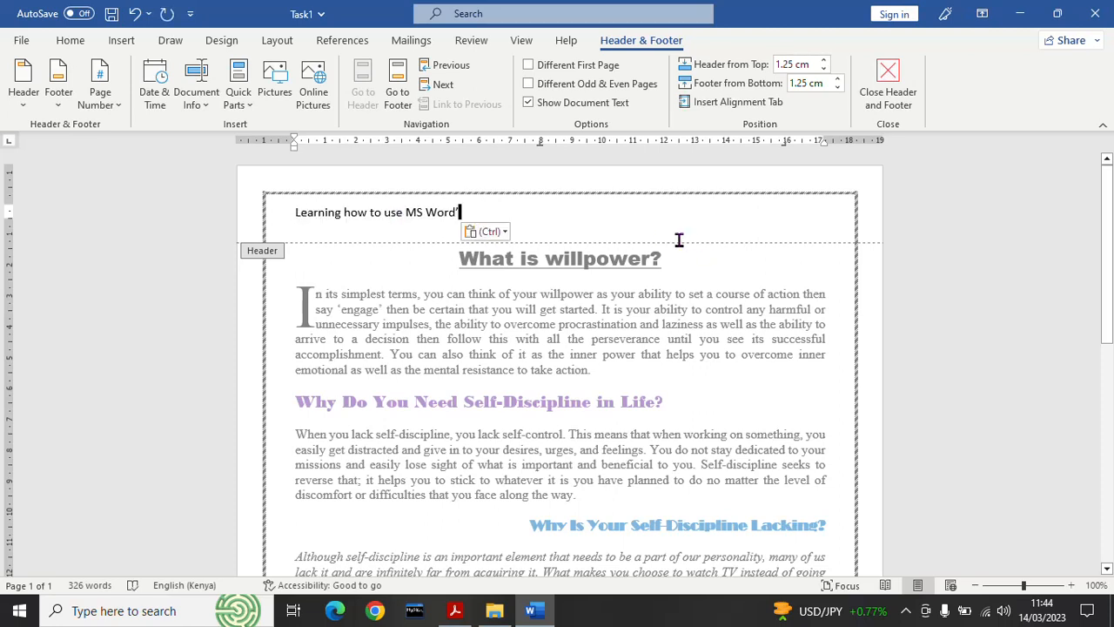
pyautogui.press('BackSpace')
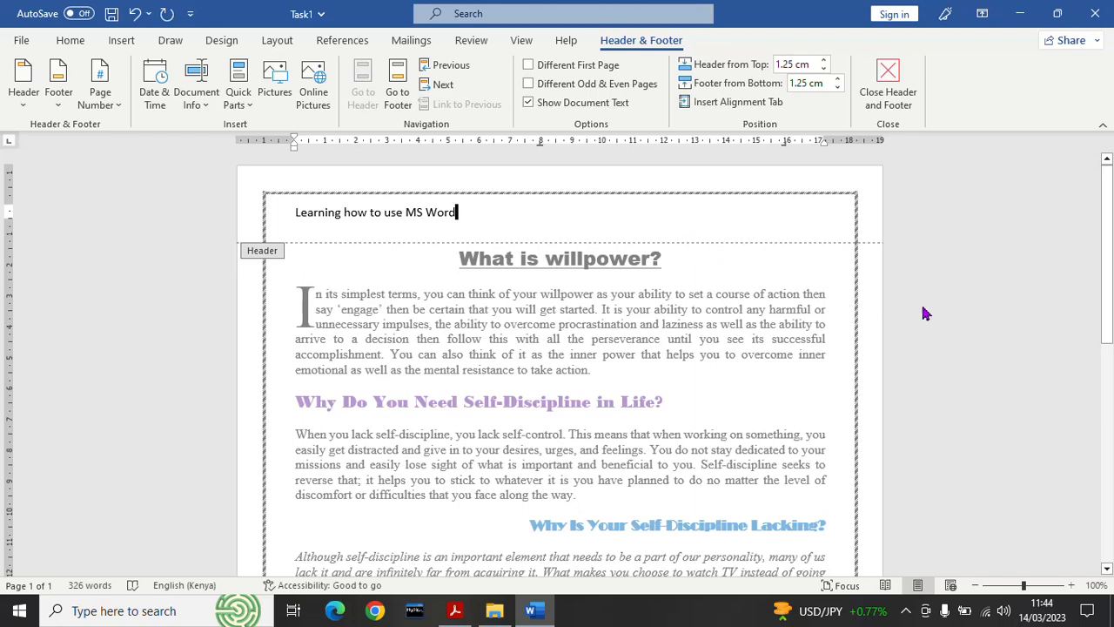
pyautogui.press('Escape')
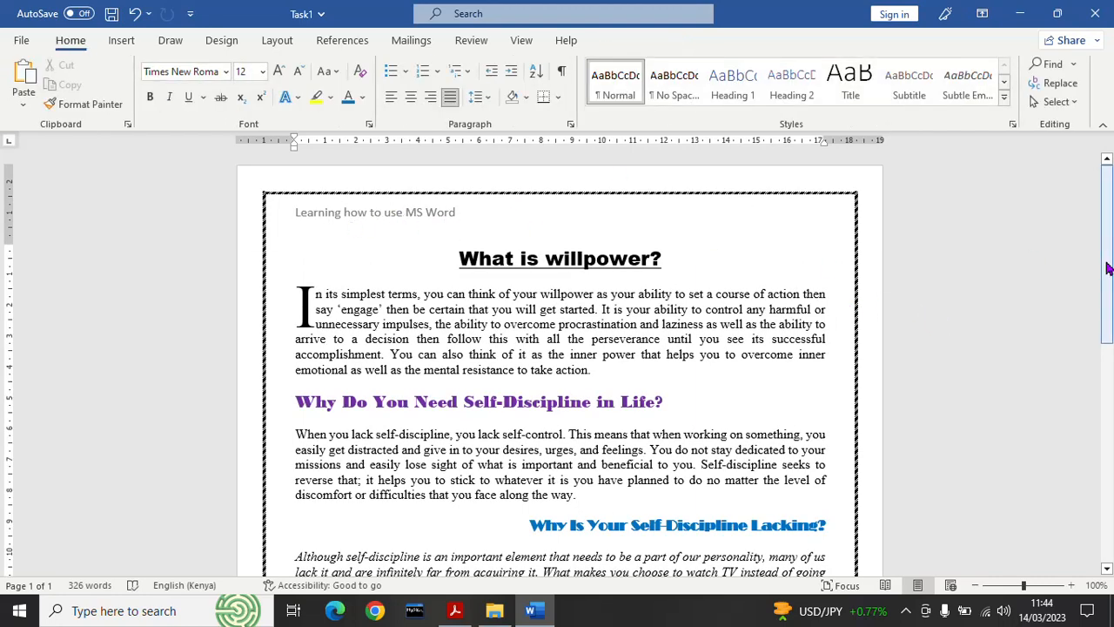
# Add blank lines after the last paragraph until a second page starts, and check the header on that page
pyautogui.moveTo(1111, 272); pyautogui.dragTo(1111, 490)
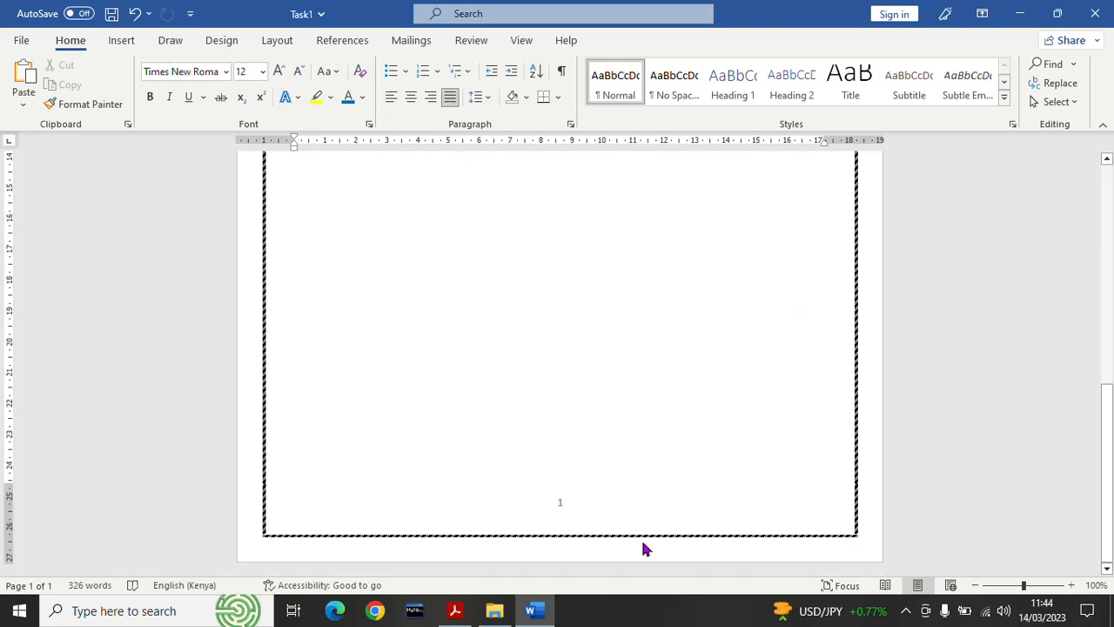
pyautogui.click(492, 464)
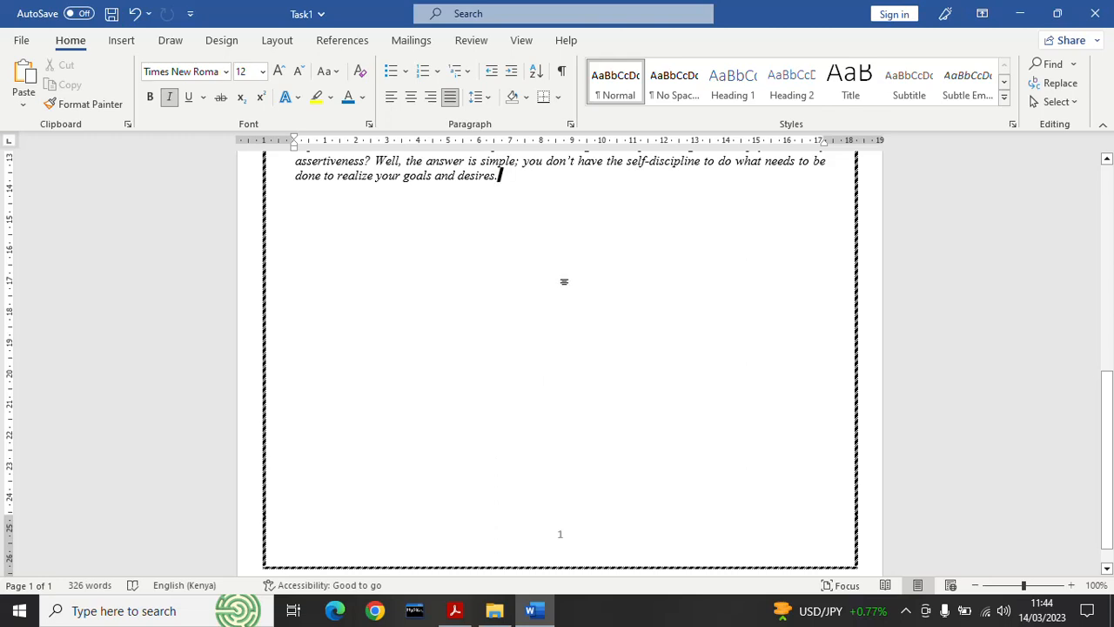
pyautogui.press('Return')
pyautogui.press('Return')
pyautogui.press('Return')
pyautogui.press('Return')
pyautogui.press('Return')
pyautogui.press('Return')
pyautogui.press('Return')
pyautogui.press('Return')
pyautogui.press('Return')
pyautogui.press('Return')
pyautogui.press('Return')
pyautogui.press('Return')
pyautogui.press('Return')
pyautogui.press('Return')
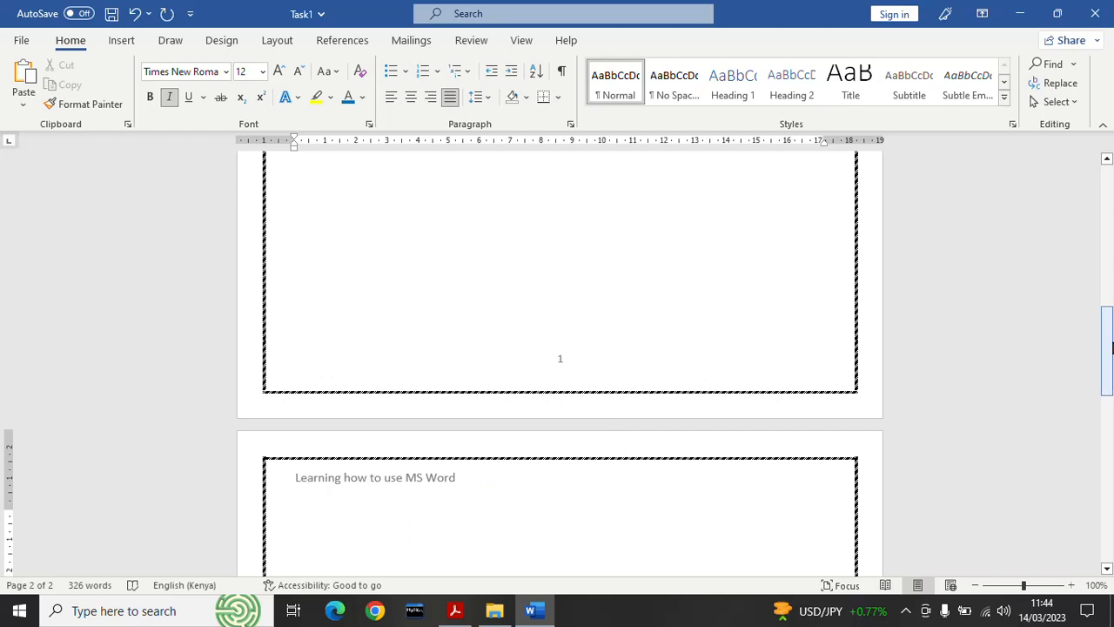
pyautogui.moveTo(1106, 345); pyautogui.dragTo(1110, 396)
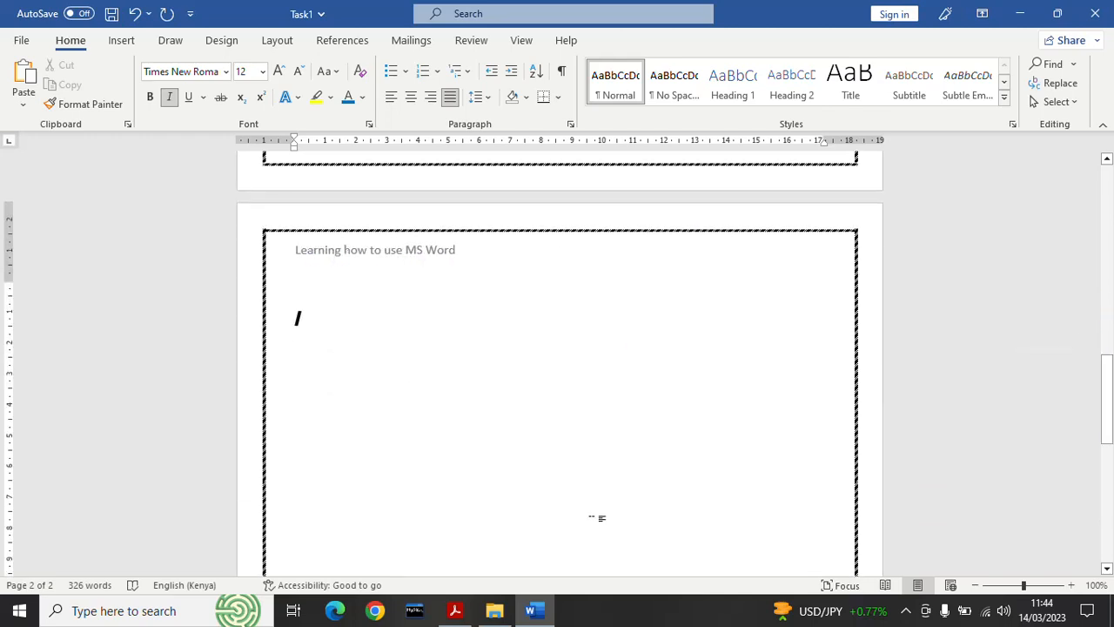
# Delete the blank line that starts the second page and return to the beginning of the document
pyautogui.moveTo(1109, 427); pyautogui.dragTo(853, 375)
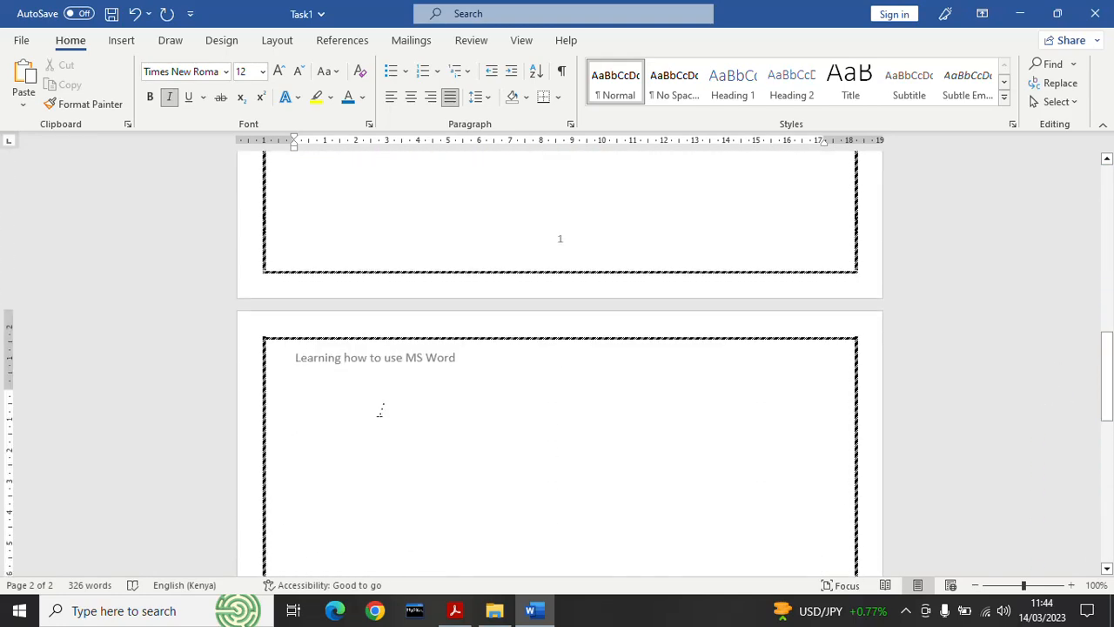
pyautogui.press('BackSpace')
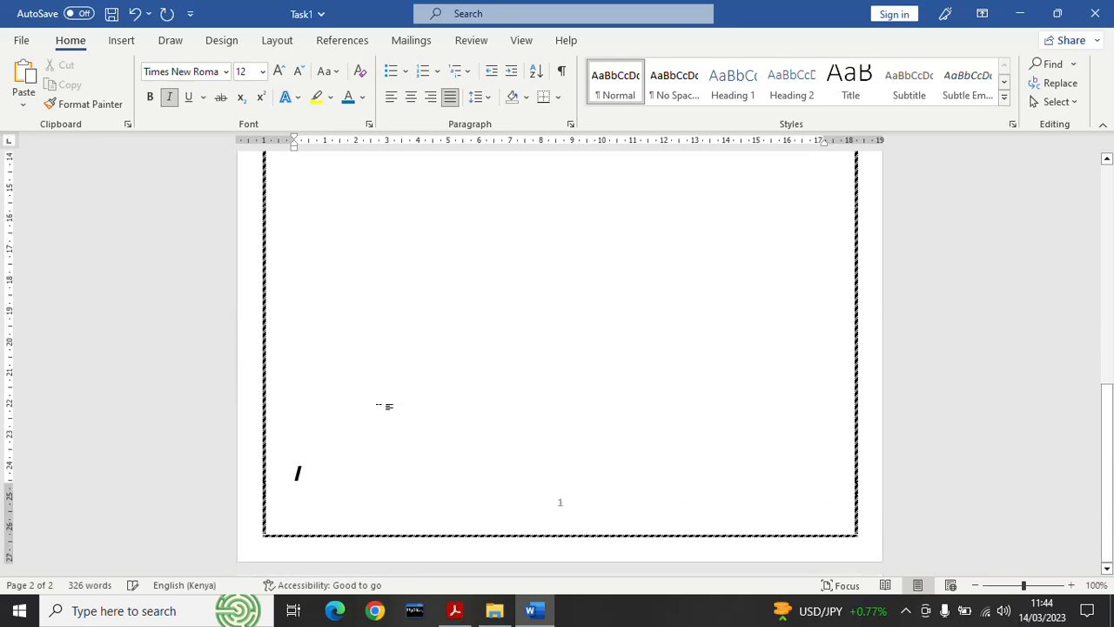
pyautogui.moveTo(1102, 484); pyautogui.dragTo(1110, 248)
# Insert a blank page at the end of the document and save the document
pyautogui.click(122, 41)
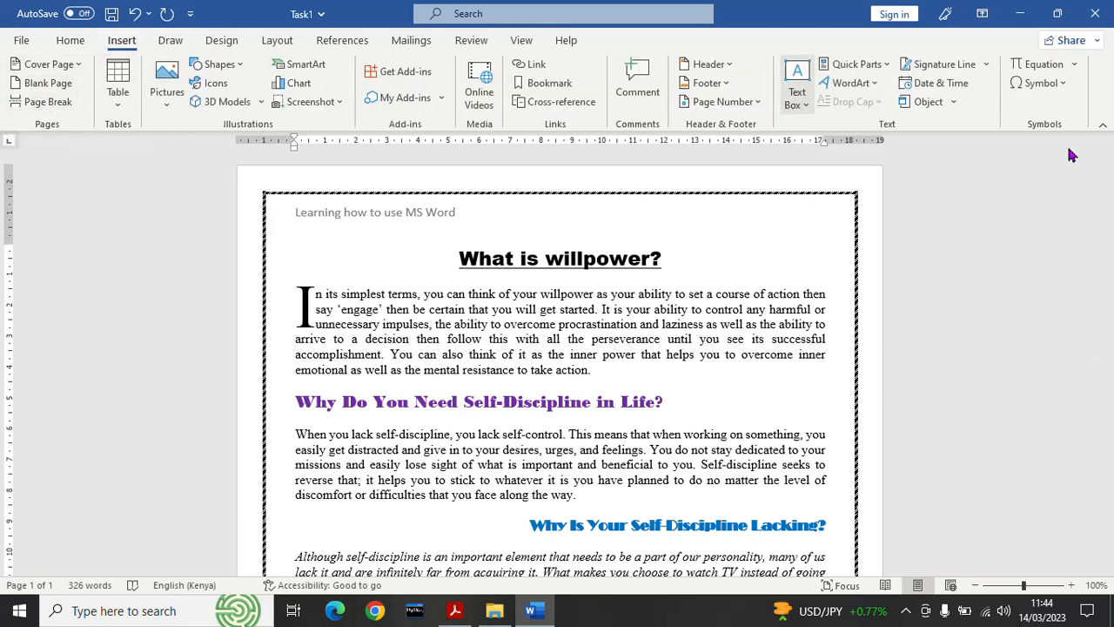
pyautogui.scroll(-5, 1110, 295)
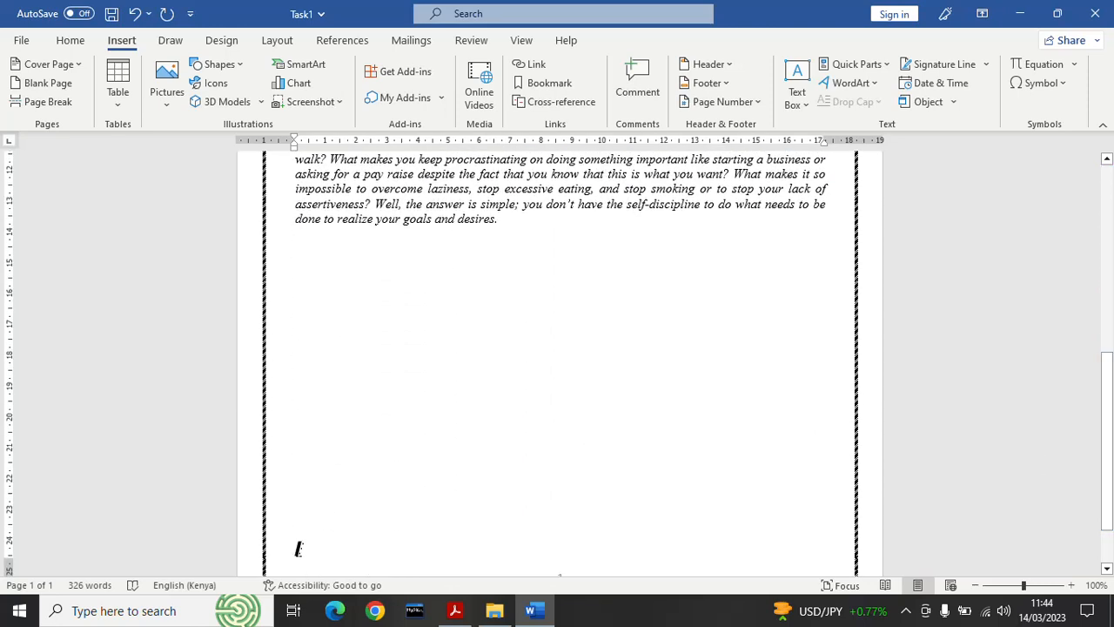
pyautogui.click(54, 87)
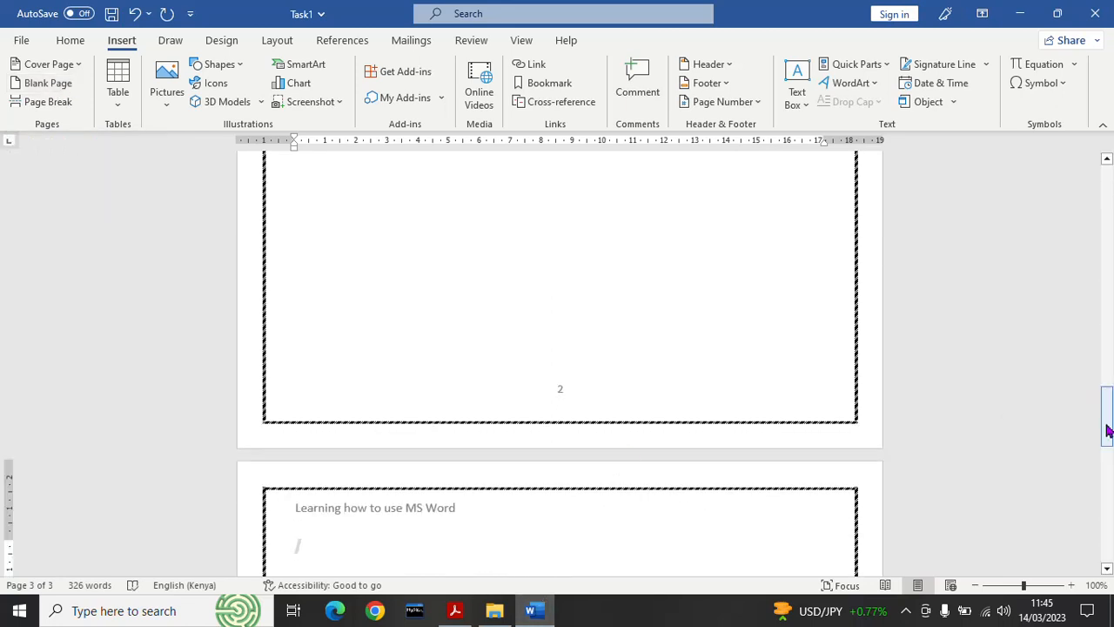
pyautogui.moveTo(1107, 429); pyautogui.dragTo(1106, 236)
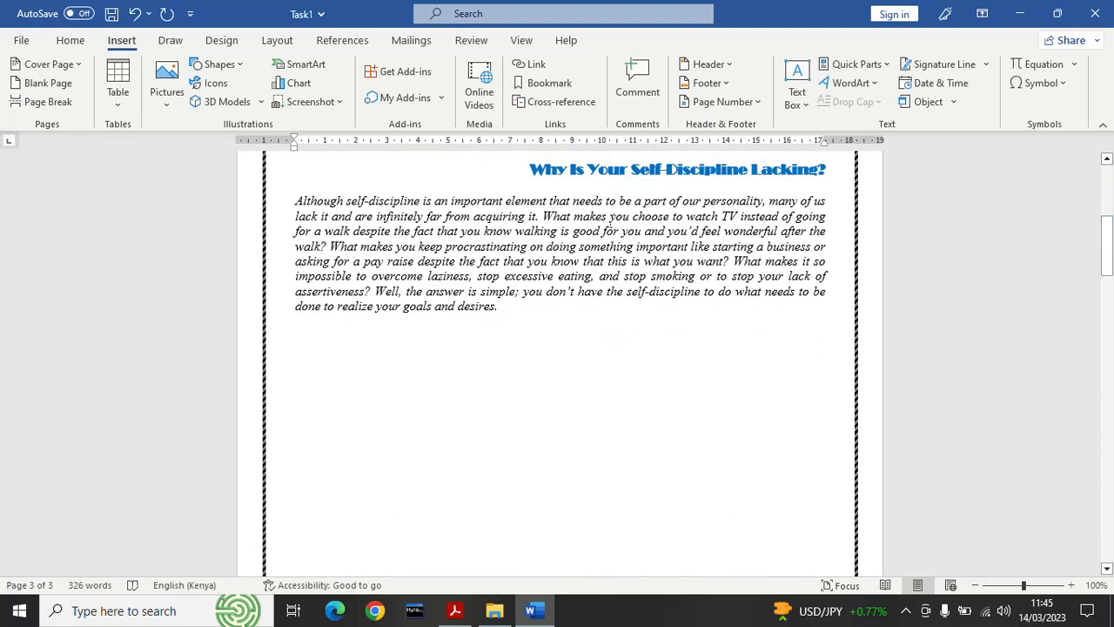
pyautogui.click(111, 13)
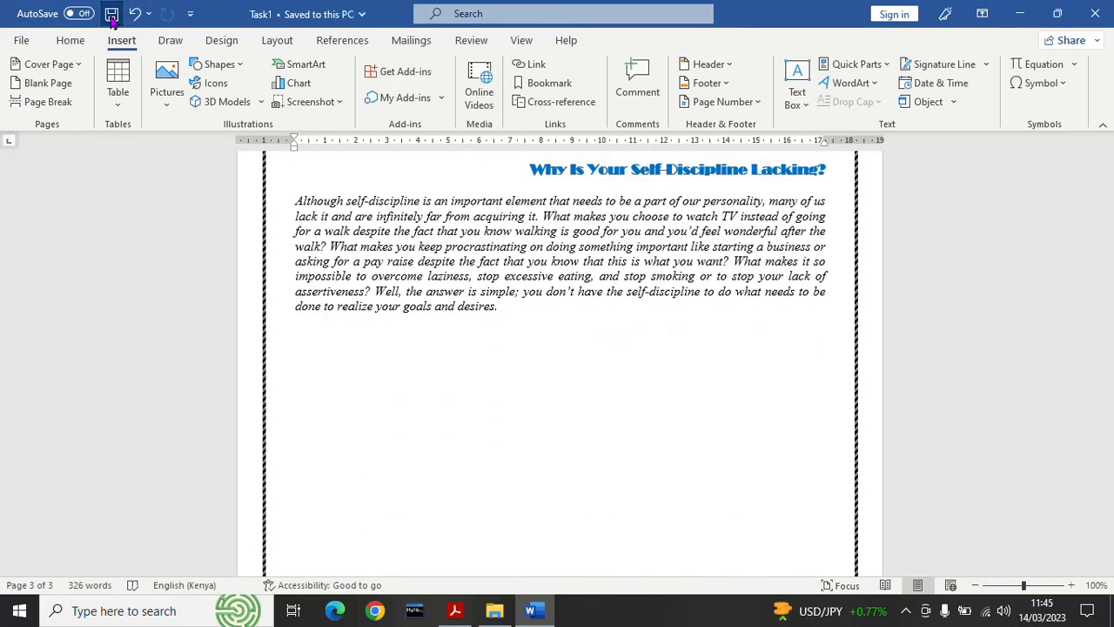
# Copy the footer text '2023 it my year for becoming' from the tasks PDF in Acrobat Reader and return to Word
pyautogui.click(451, 612)
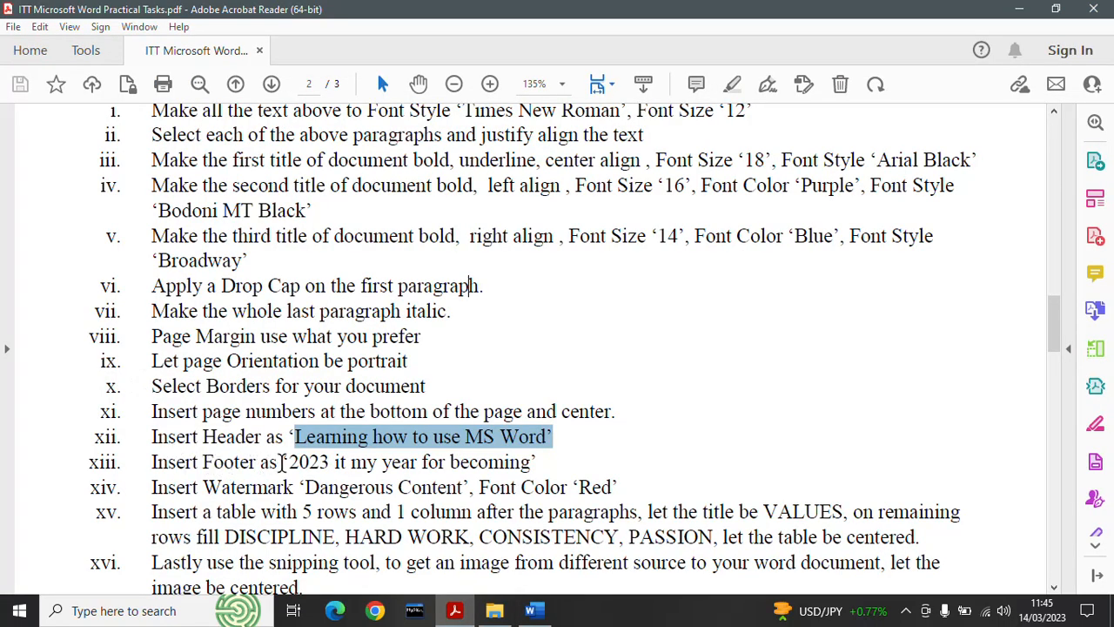
pyautogui.moveTo(290, 460); pyautogui.dragTo(407, 459)
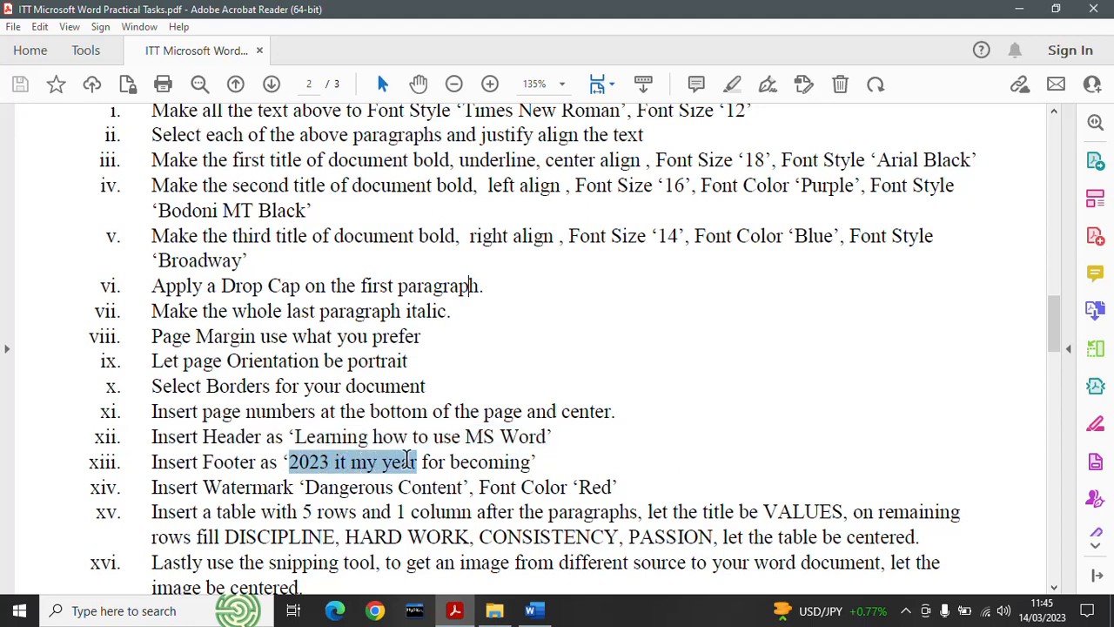
pyautogui.moveTo(407, 460); pyautogui.dragTo(487, 463)
pyautogui.click(347, 464)
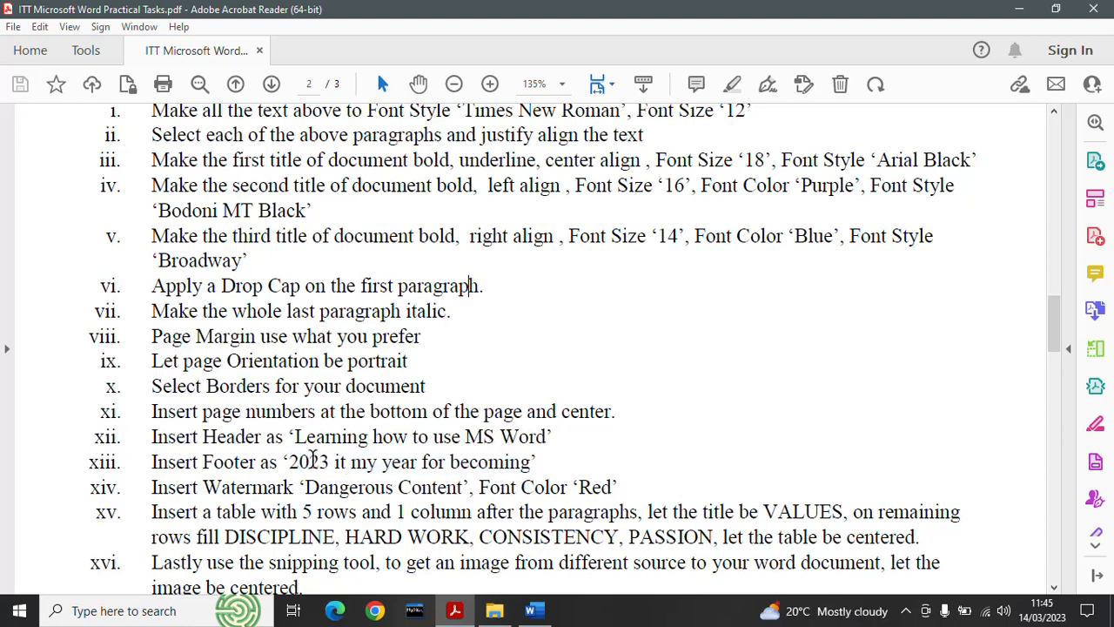
pyautogui.moveTo(290, 462); pyautogui.dragTo(526, 461)
pyautogui.hotkey('ctrl', 'c')
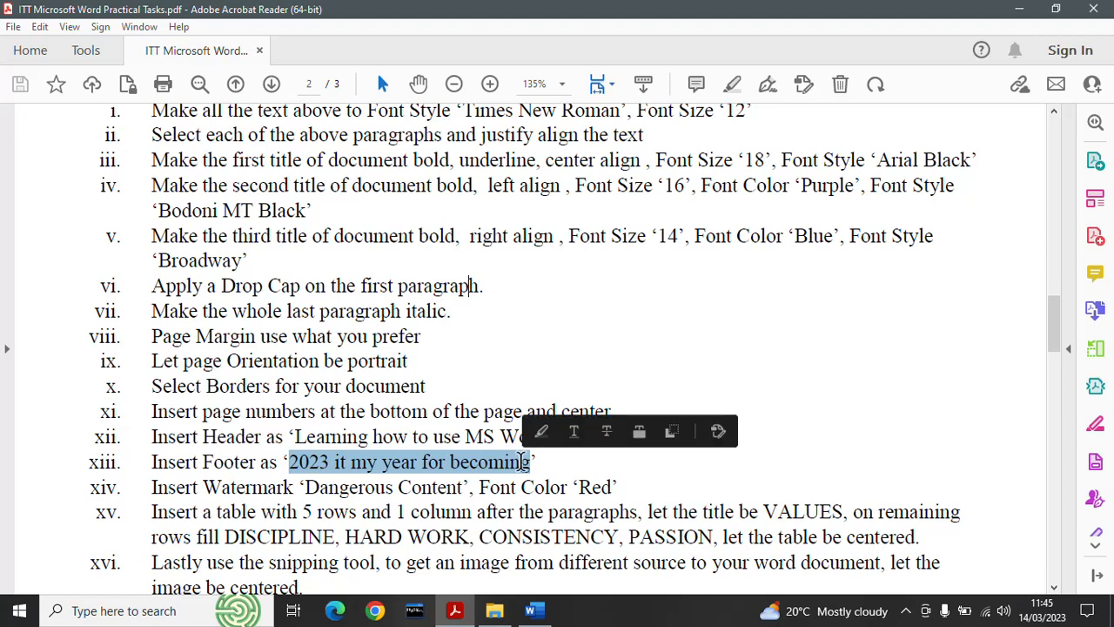
pyautogui.click(533, 610)
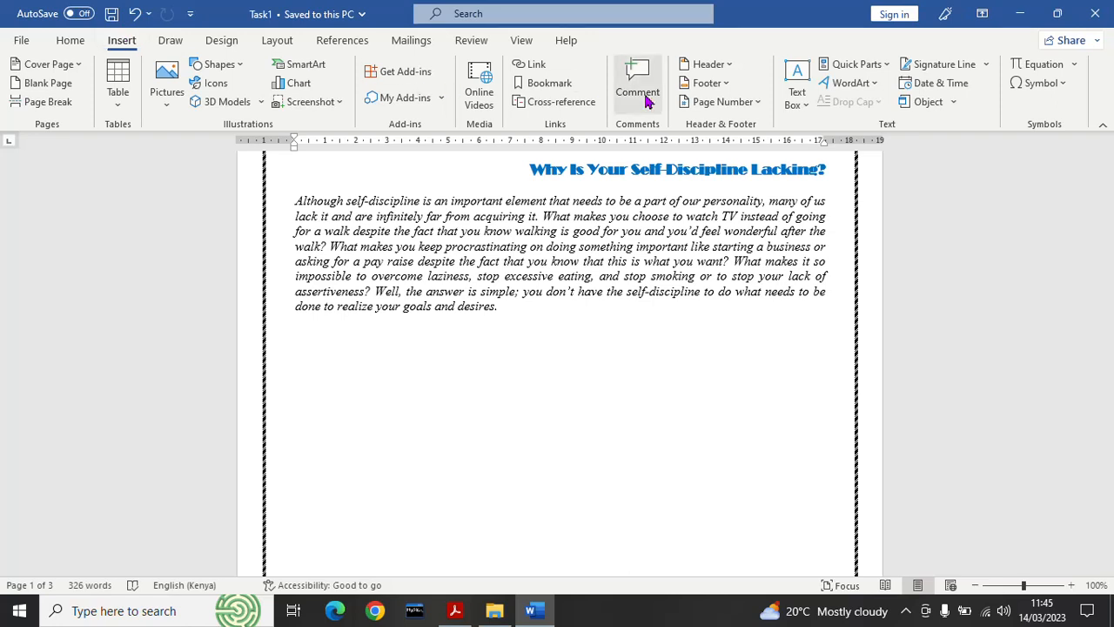
# Try the ViewMaster (Horizontal) footer, check it on the pages and undo it
pyautogui.click(705, 84)
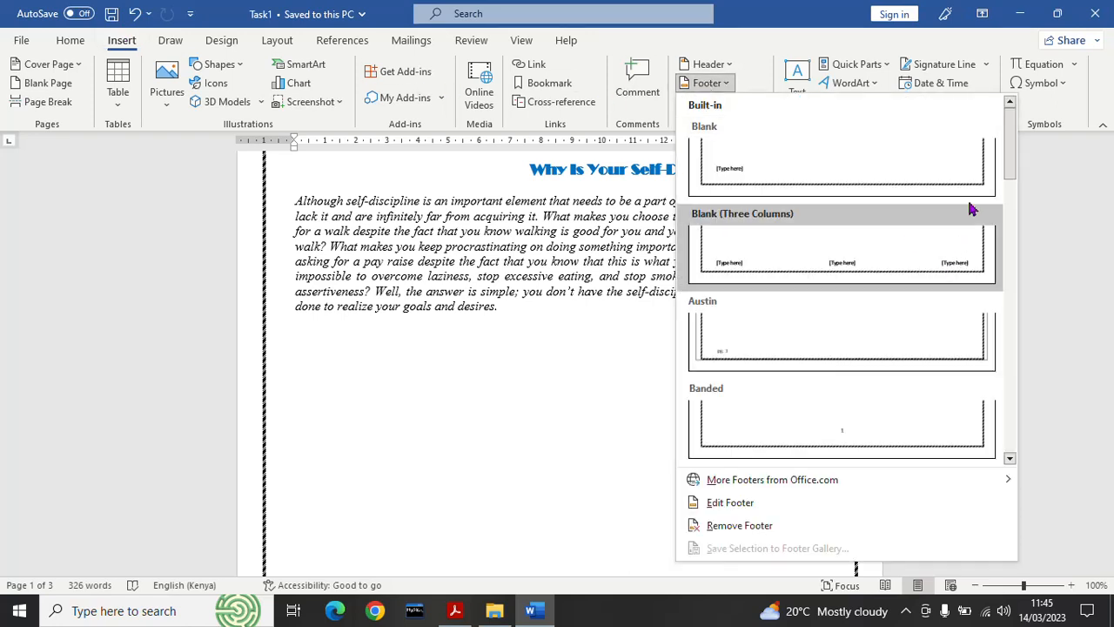
pyautogui.moveTo(1010, 150); pyautogui.dragTo(1063, 404)
pyautogui.moveTo(1064, 405); pyautogui.dragTo(1065, 410)
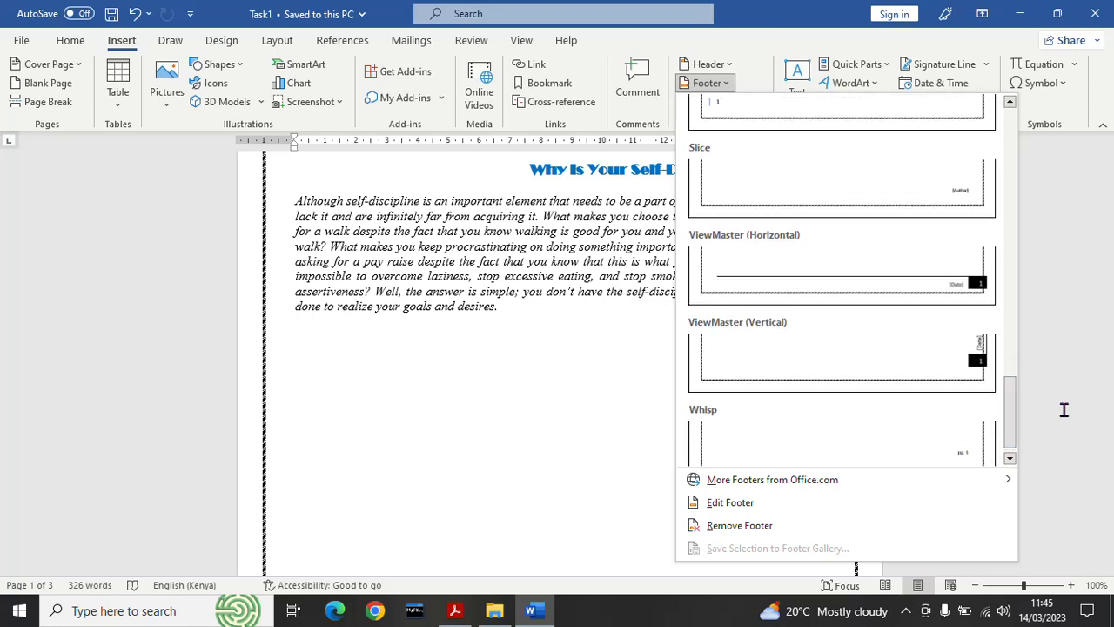
pyautogui.click(889, 281)
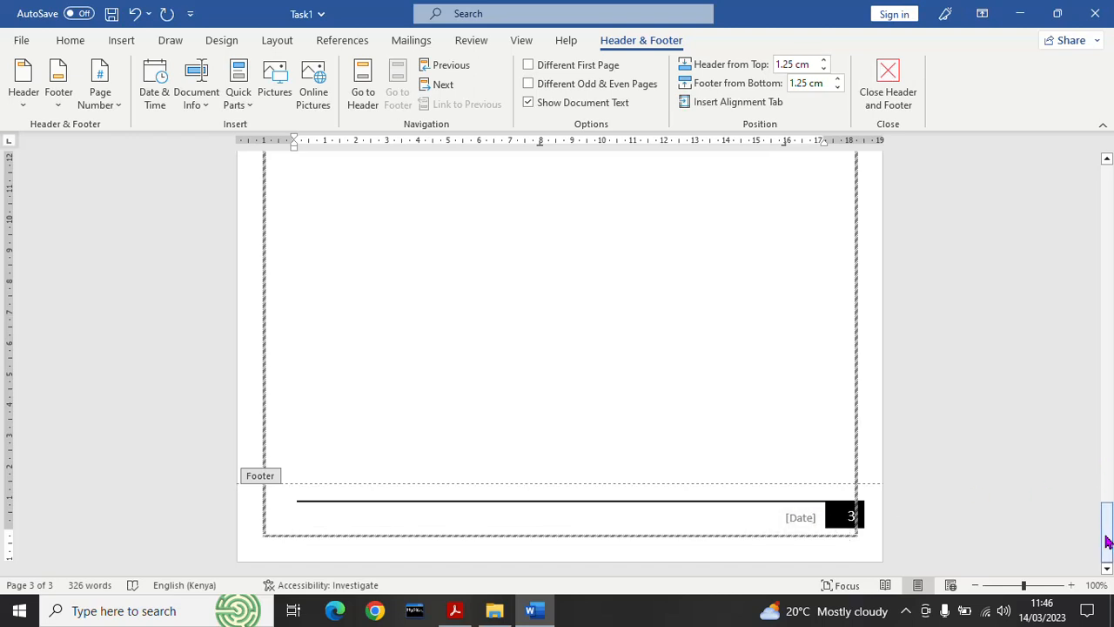
pyautogui.moveTo(1107, 541); pyautogui.dragTo(1106, 409)
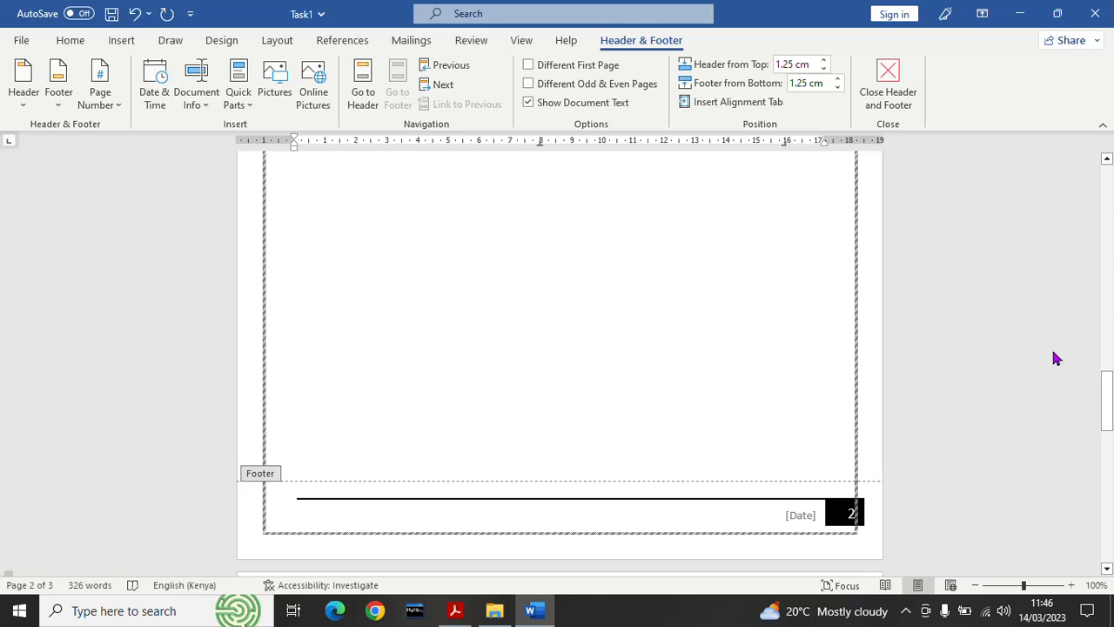
pyautogui.hotkey('ctrl', 's')
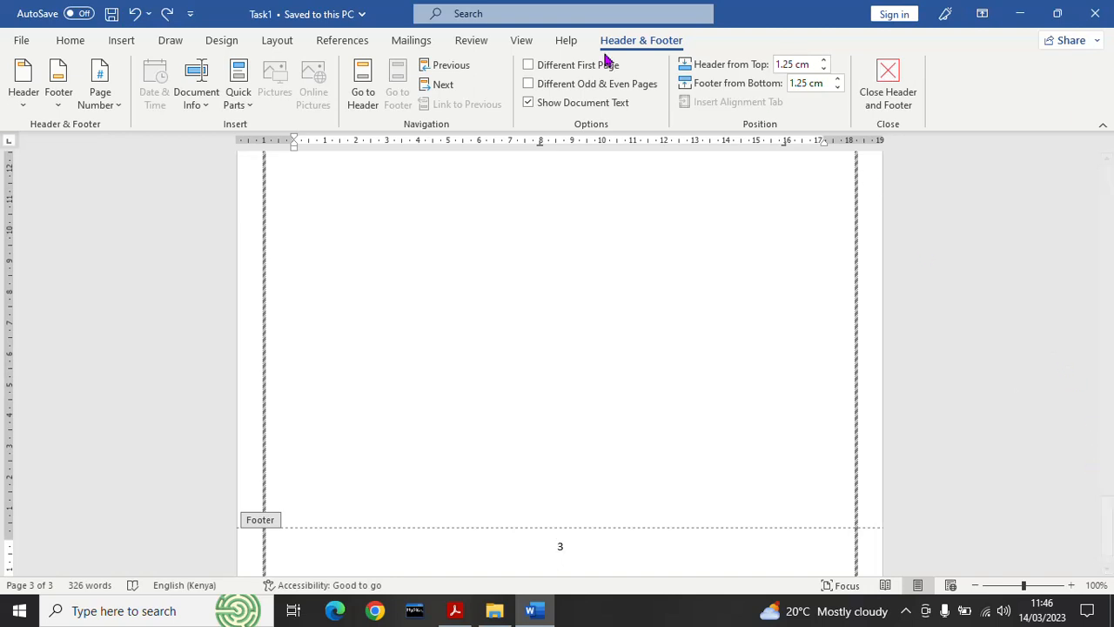
# Insert a Blank footer with the copied text, corrected to read '2023 its my year for becoming'
pyautogui.click(118, 42)
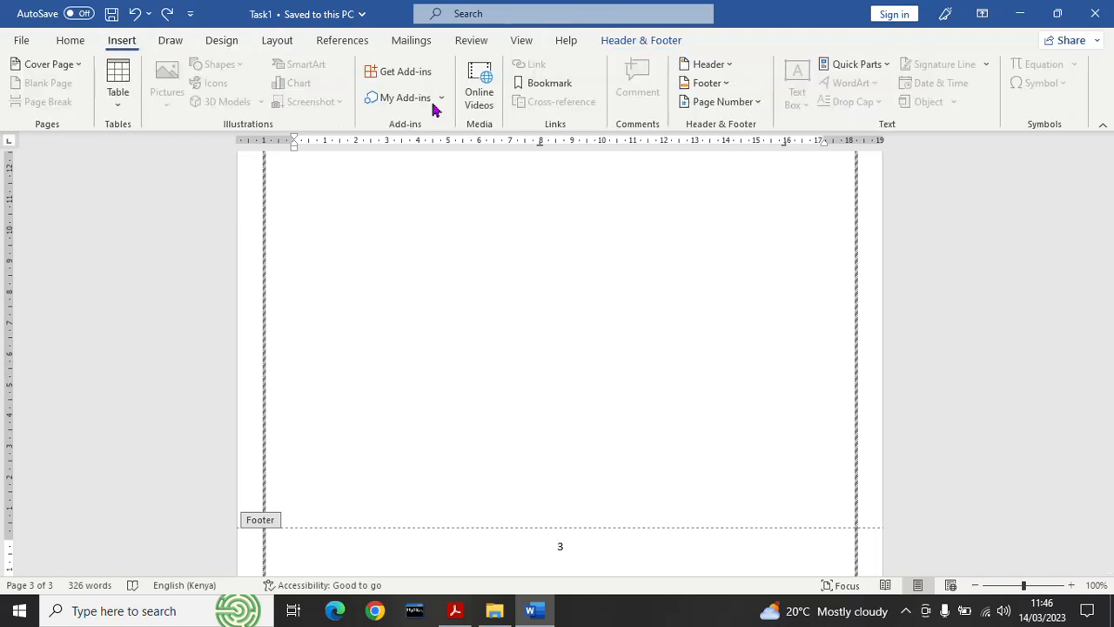
pyautogui.click(716, 83)
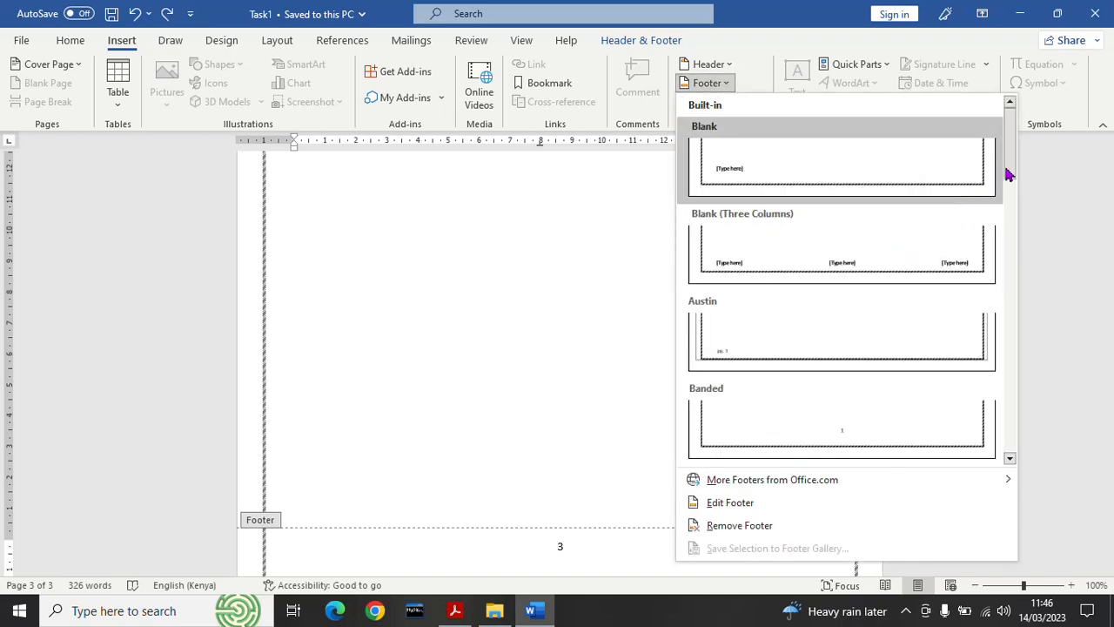
pyautogui.moveTo(1021, 143)
pyautogui.mouseDown()
pyautogui.moveTo(1025, 269)
pyautogui.moveTo(1015, 149)
pyautogui.mouseUp()
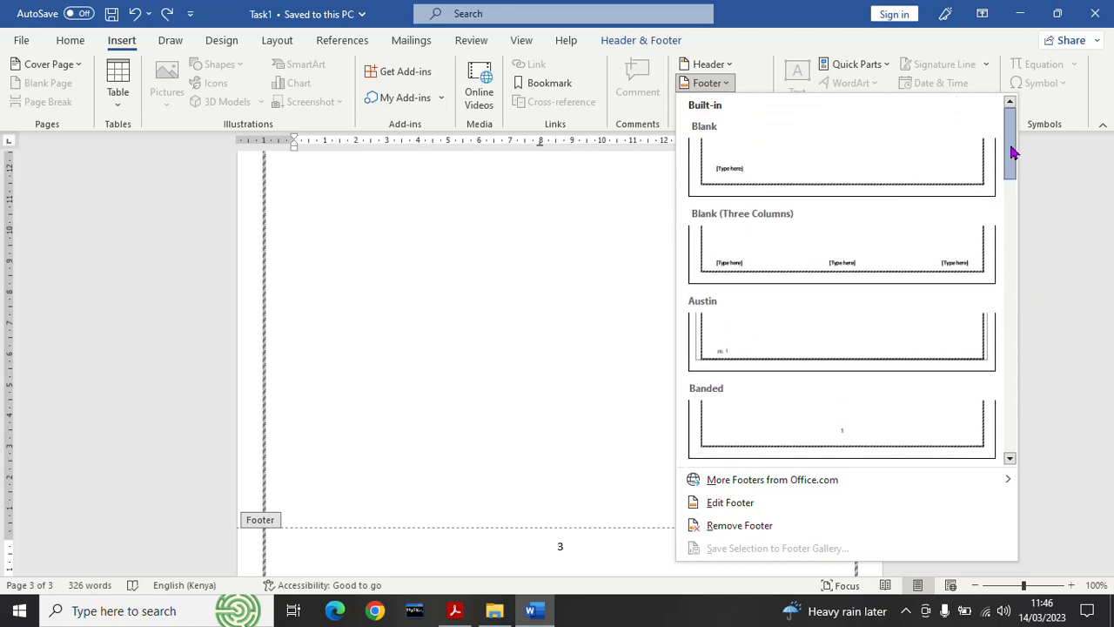
pyautogui.click(805, 164)
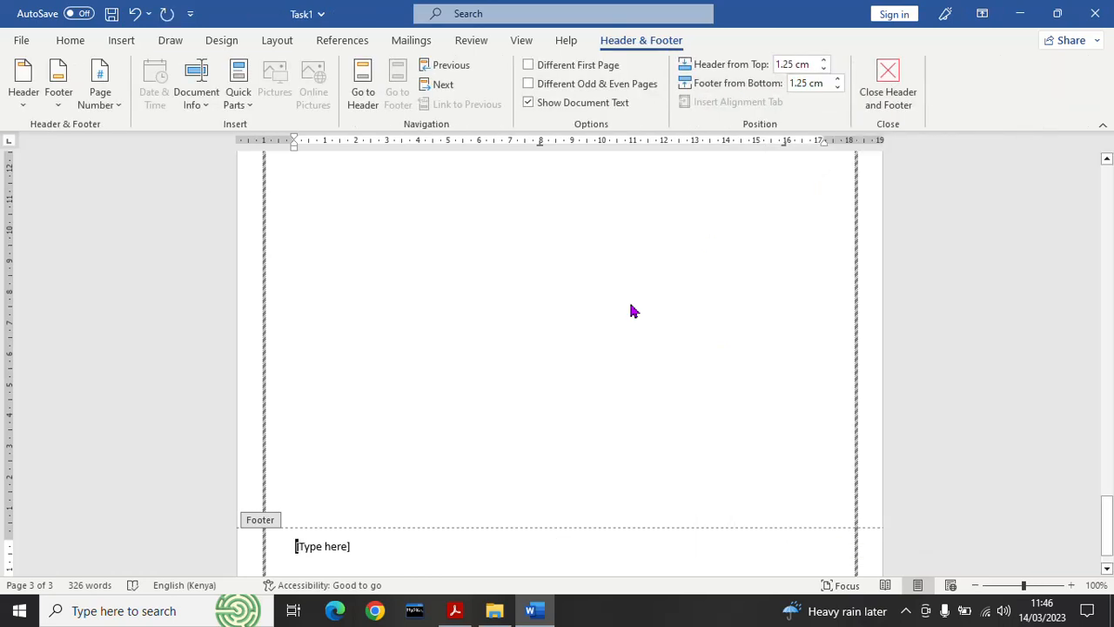
pyautogui.click(348, 548)
pyautogui.press('BackSpace')
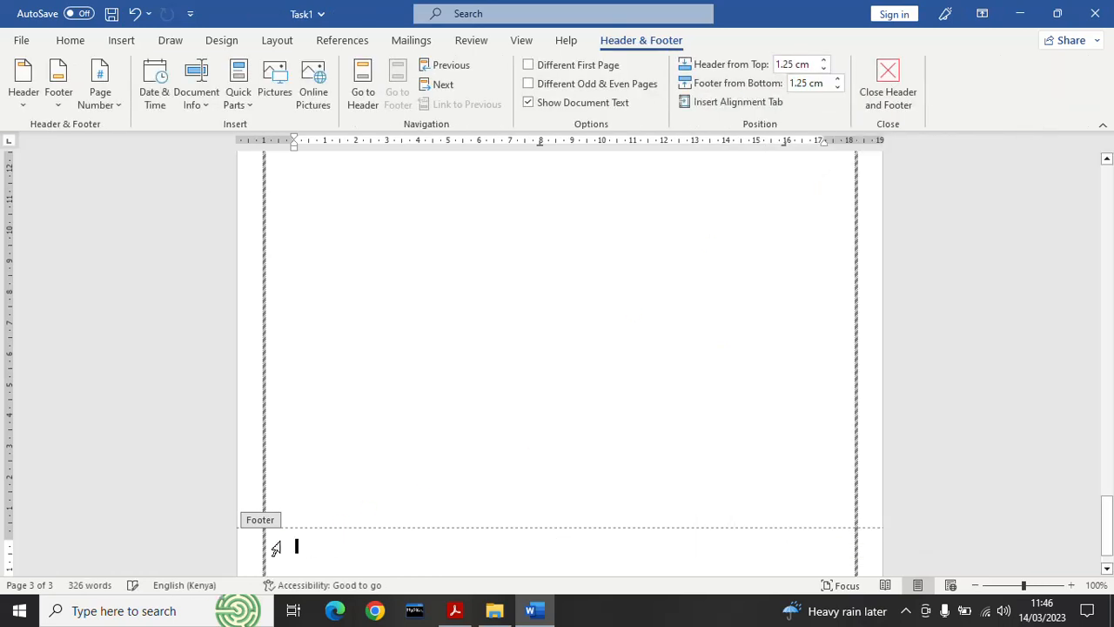
pyautogui.hotkey('ctrl', 'v')
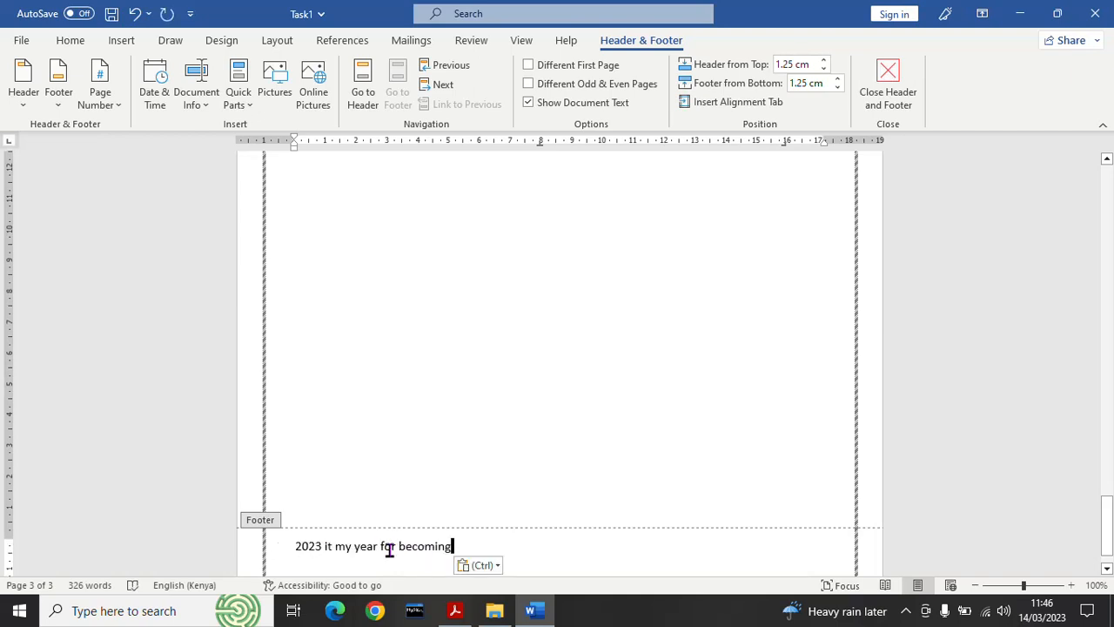
pyautogui.click(335, 545)
pyautogui.write('s')
# Right-align the footer text '2023 its my year for becoming' and leave footer editing
pyautogui.click(297, 546)
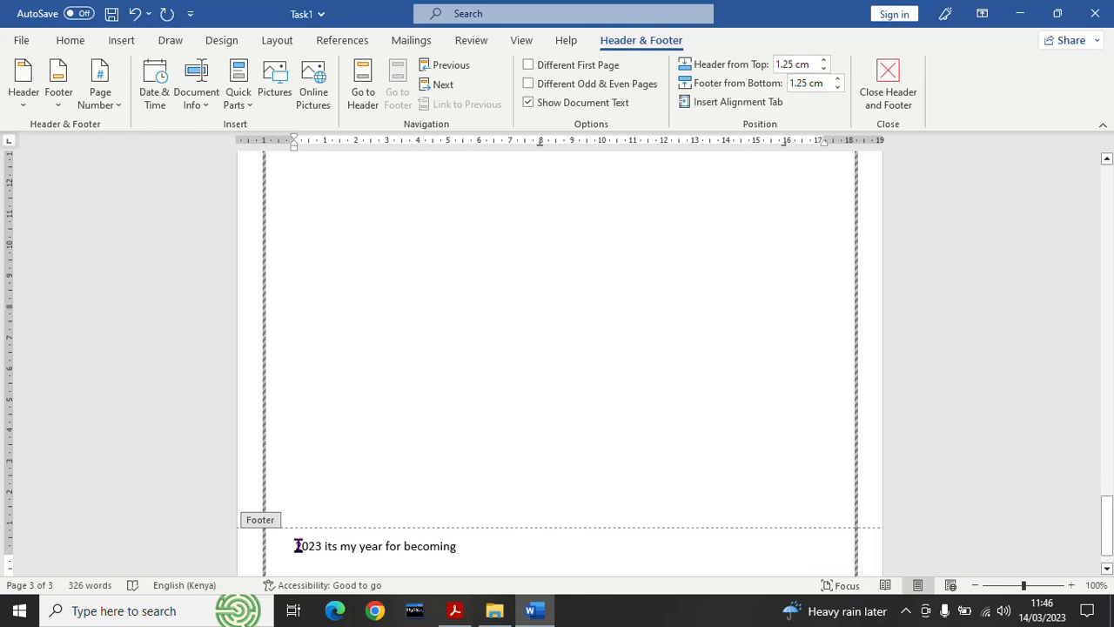
pyautogui.moveTo(297, 545); pyautogui.dragTo(464, 539)
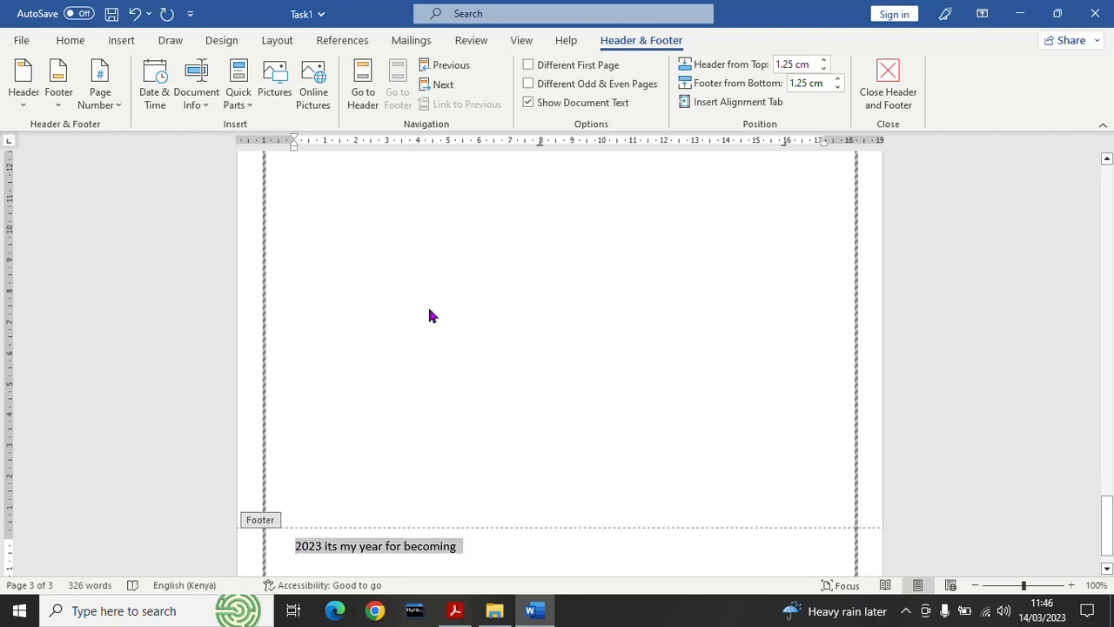
pyautogui.click(72, 41)
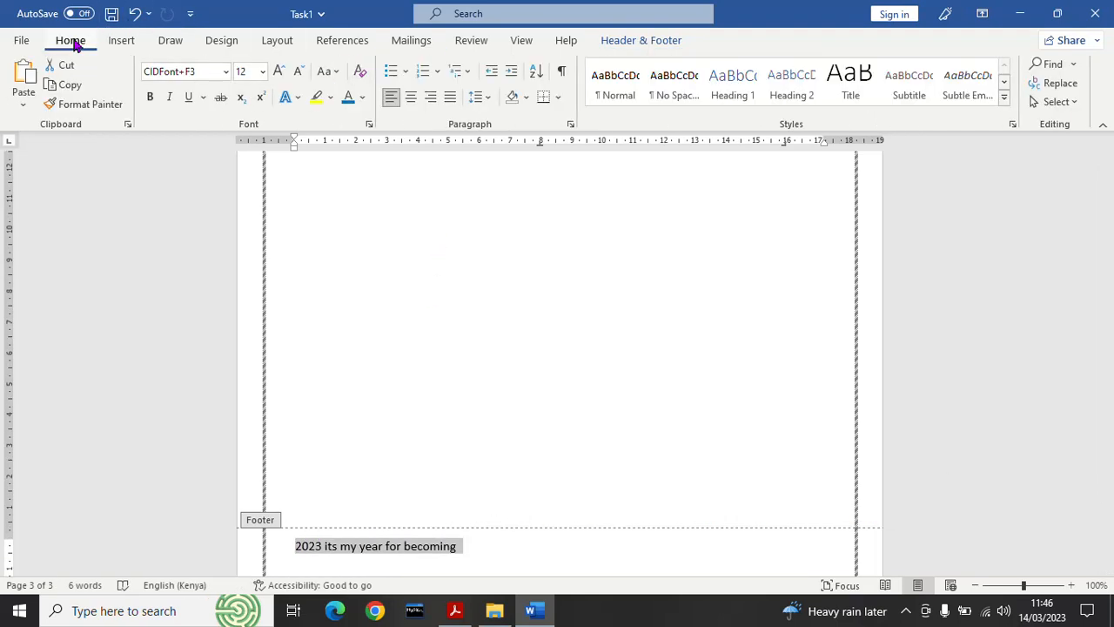
pyautogui.click(430, 97)
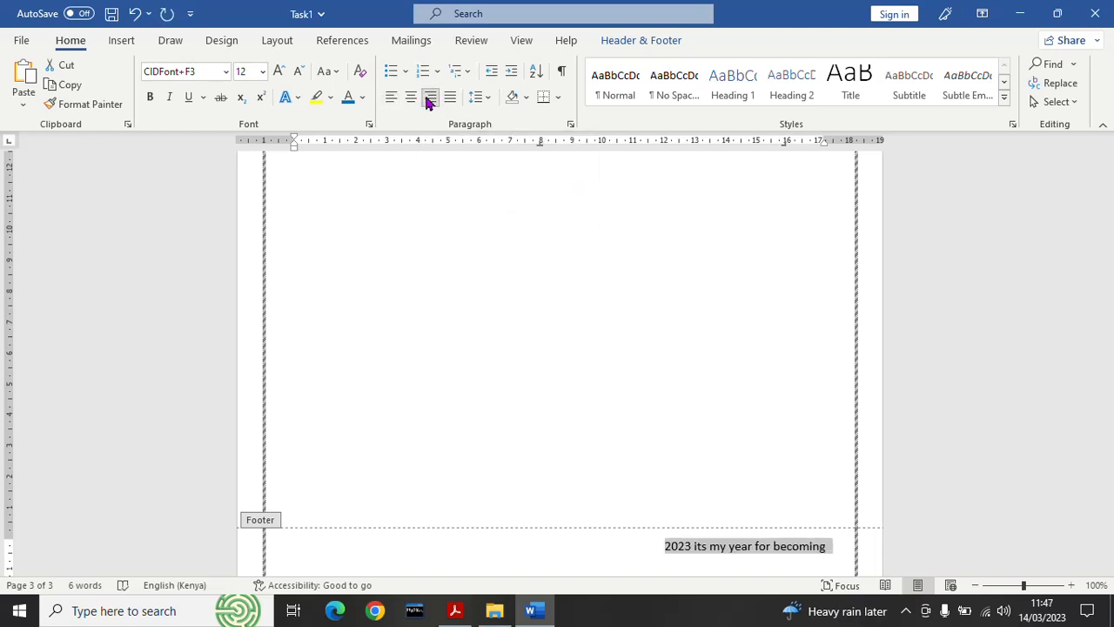
pyautogui.doubleClick(599, 346)
# Remove the extra blank pages after the first page and check its footer and header
pyautogui.moveTo(1110, 430)
pyautogui.mouseDown()
pyautogui.moveTo(1110, 277)
pyautogui.moveTo(1111, 435)
pyautogui.mouseUp()
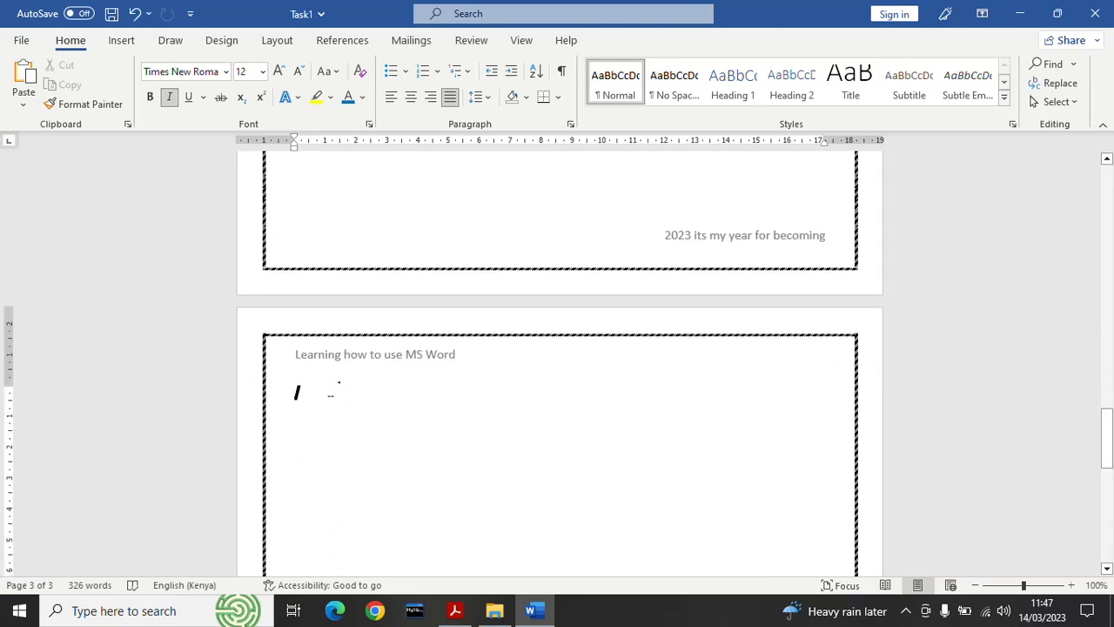
pyautogui.hotkey('ctrl', 'z')
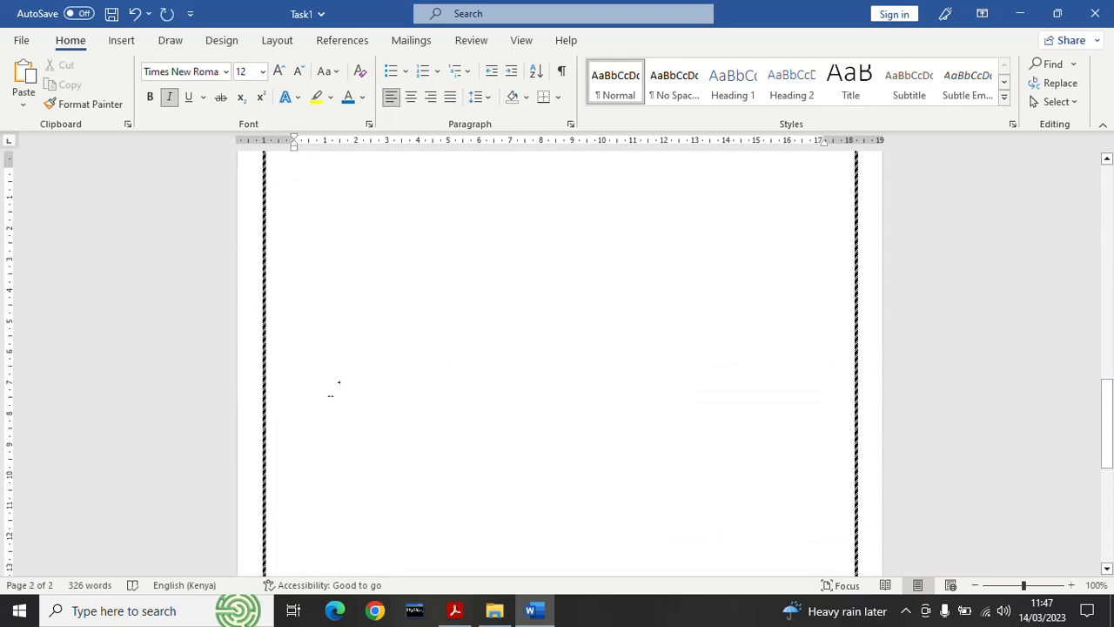
pyautogui.press('BackSpace')
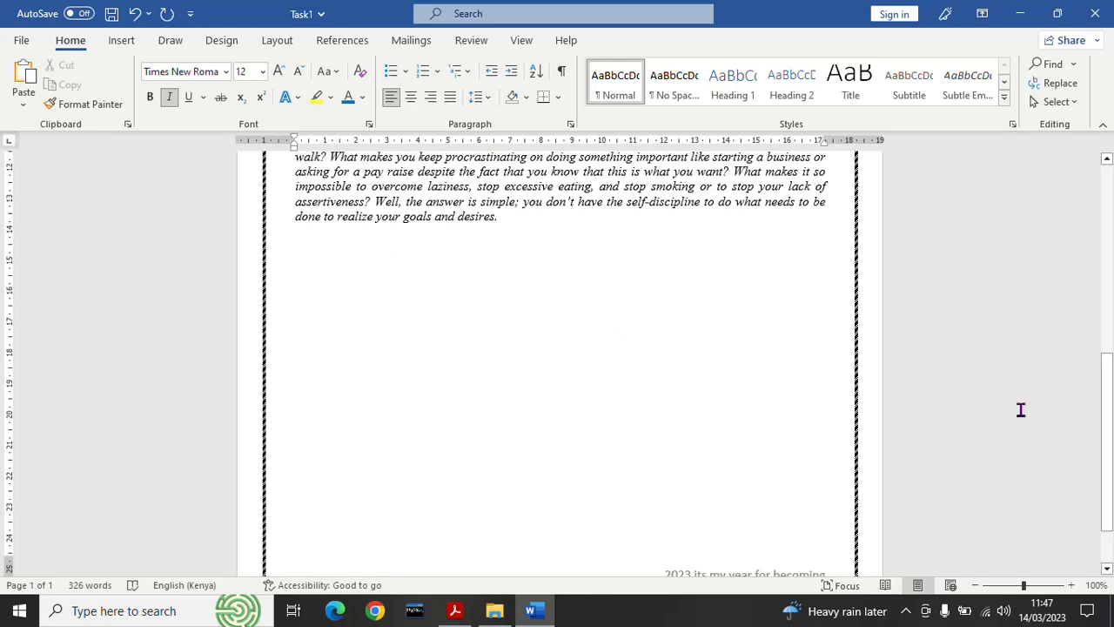
pyautogui.moveTo(1105, 435); pyautogui.dragTo(1112, 476)
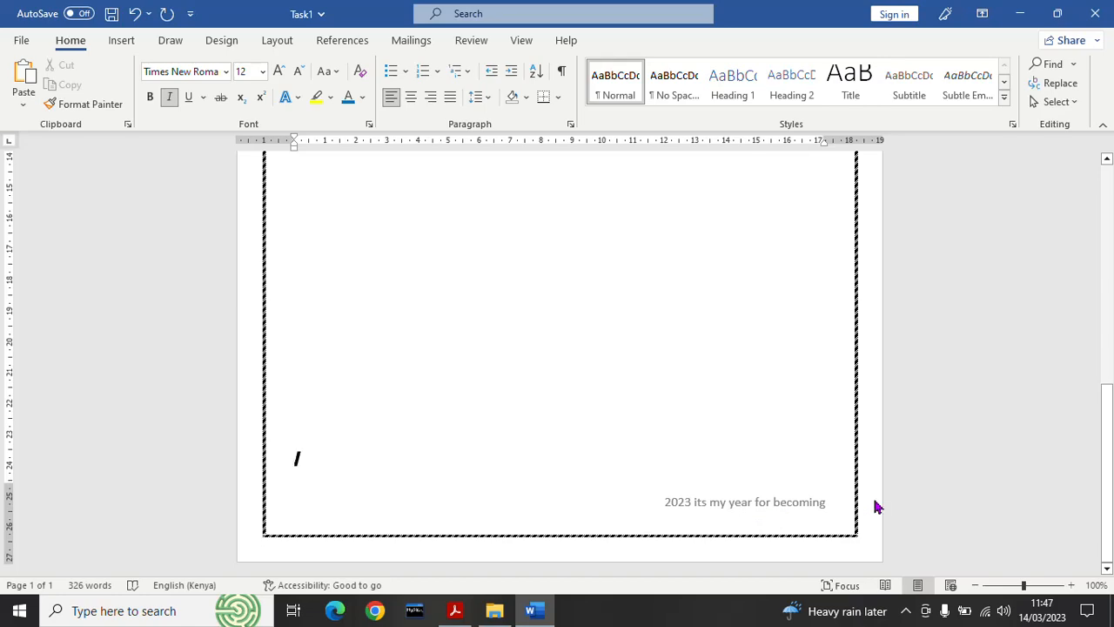
pyautogui.moveTo(1108, 478); pyautogui.dragTo(1109, 258)
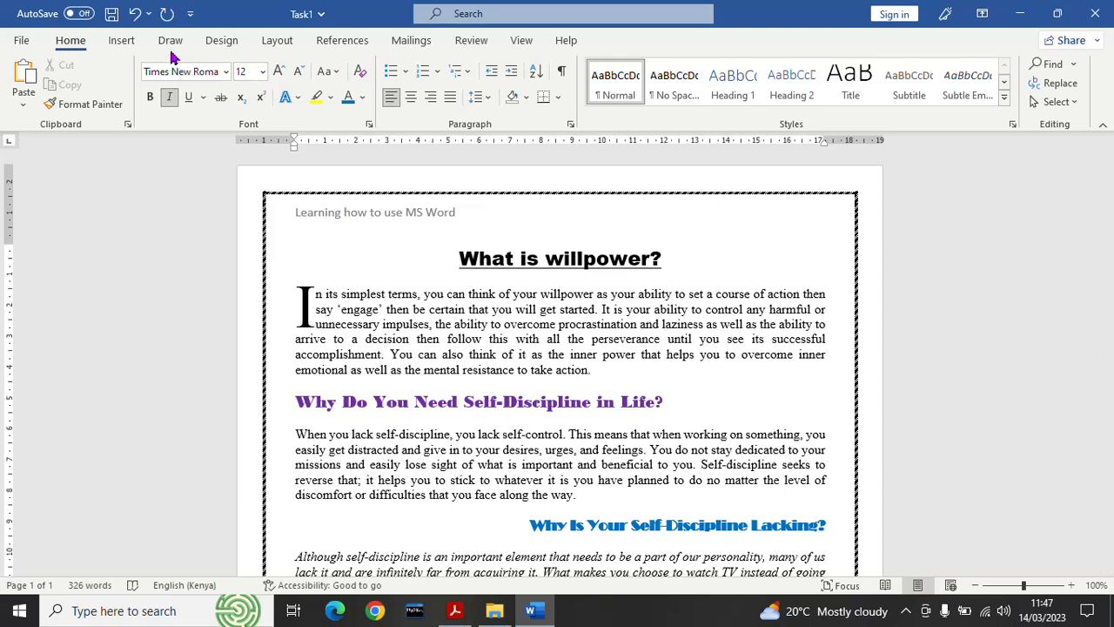
# Switch to the practical tasks PDF in Acrobat Reader and copy the watermark text 'Dangerous Content'
pyautogui.click(121, 42)
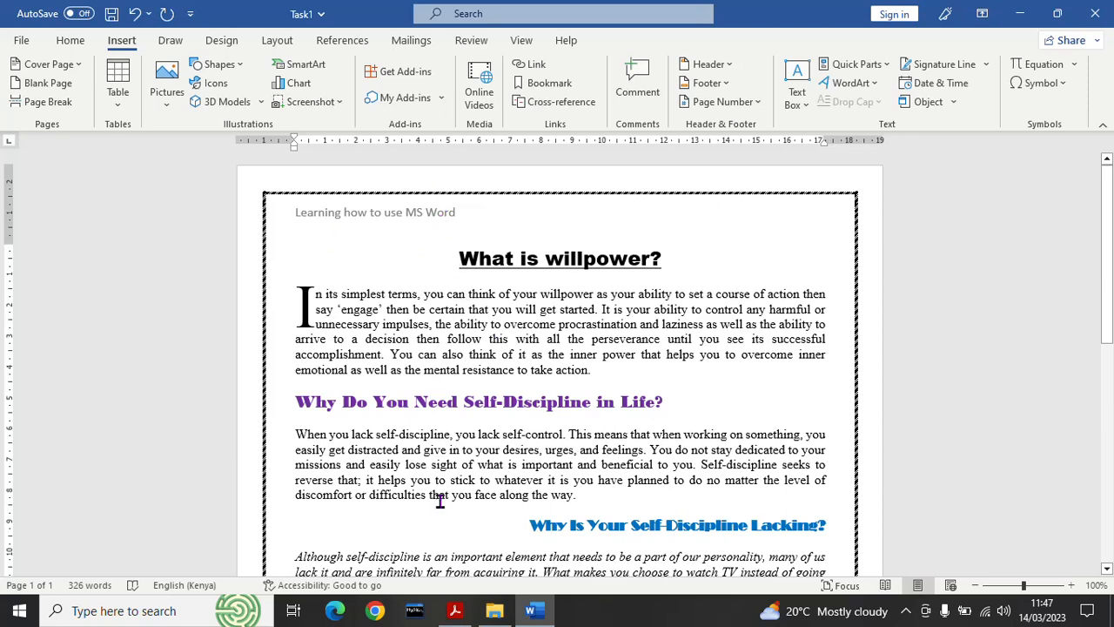
pyautogui.click(456, 610)
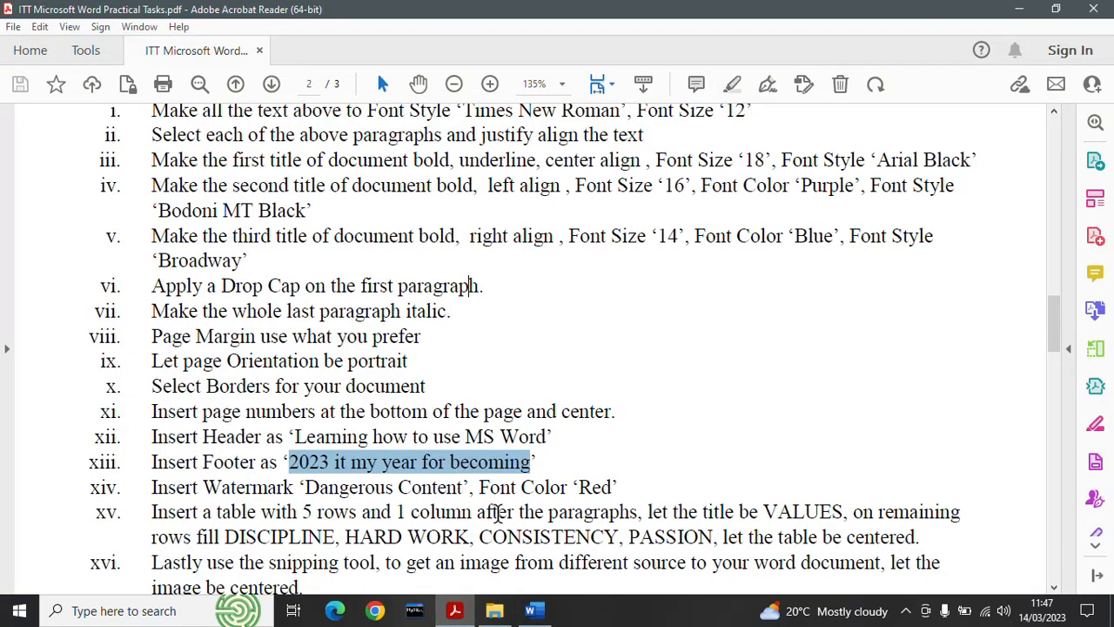
pyautogui.click(305, 483)
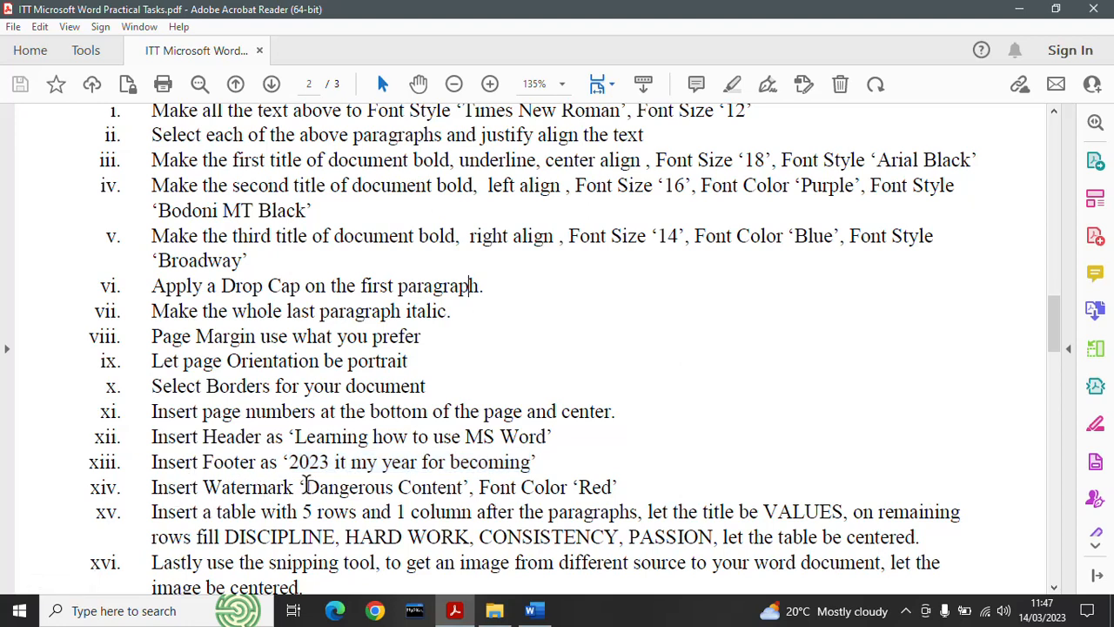
pyautogui.moveTo(305, 486); pyautogui.dragTo(465, 487)
pyautogui.hotkey('ctrl', 'c')
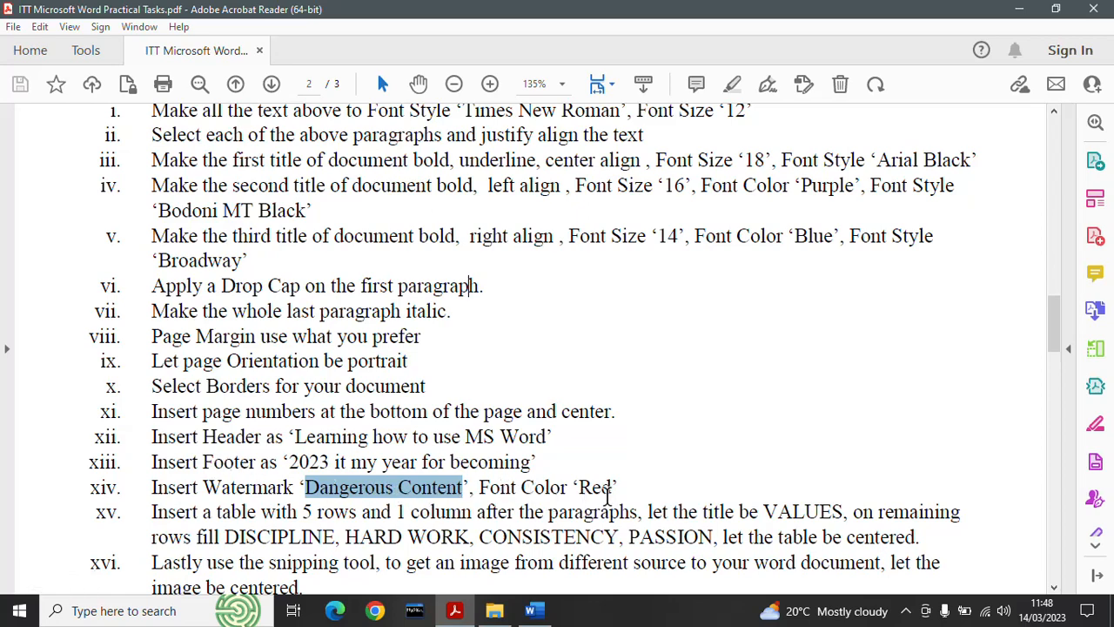
# Return to Word and set up a custom text watermark with the copied text 'Dangerous Content'
pyautogui.click(537, 614)
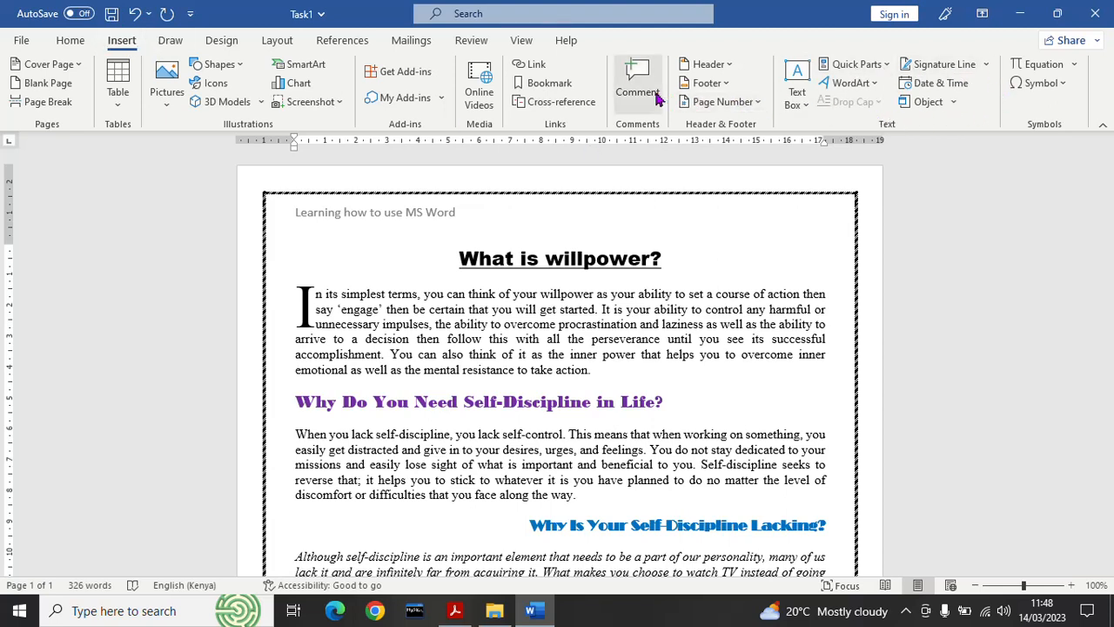
pyautogui.click(222, 42)
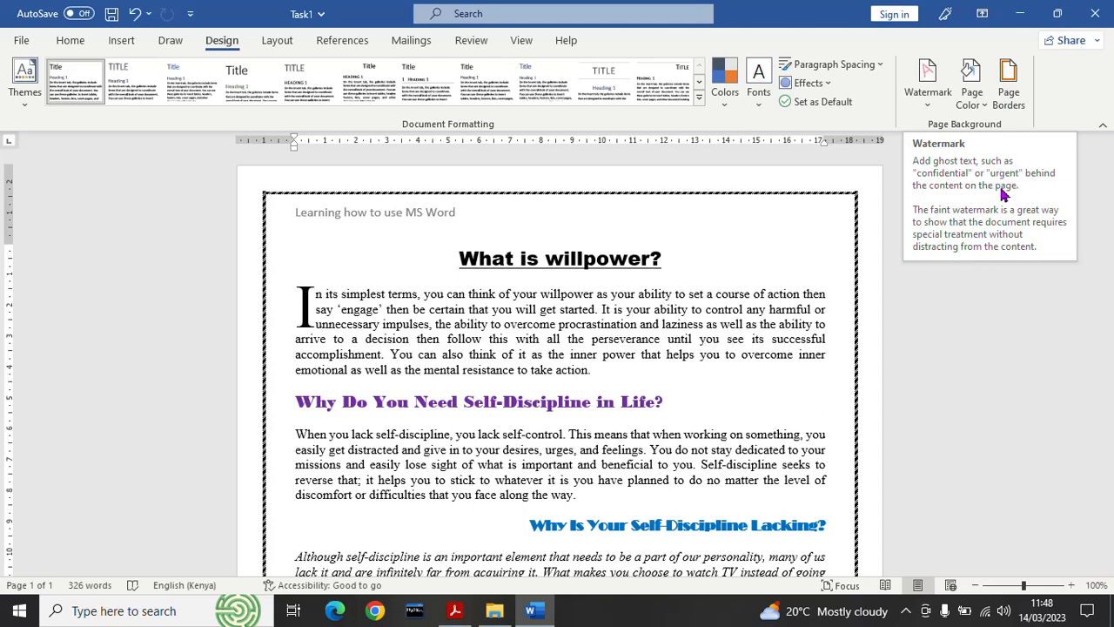
pyautogui.click(925, 104)
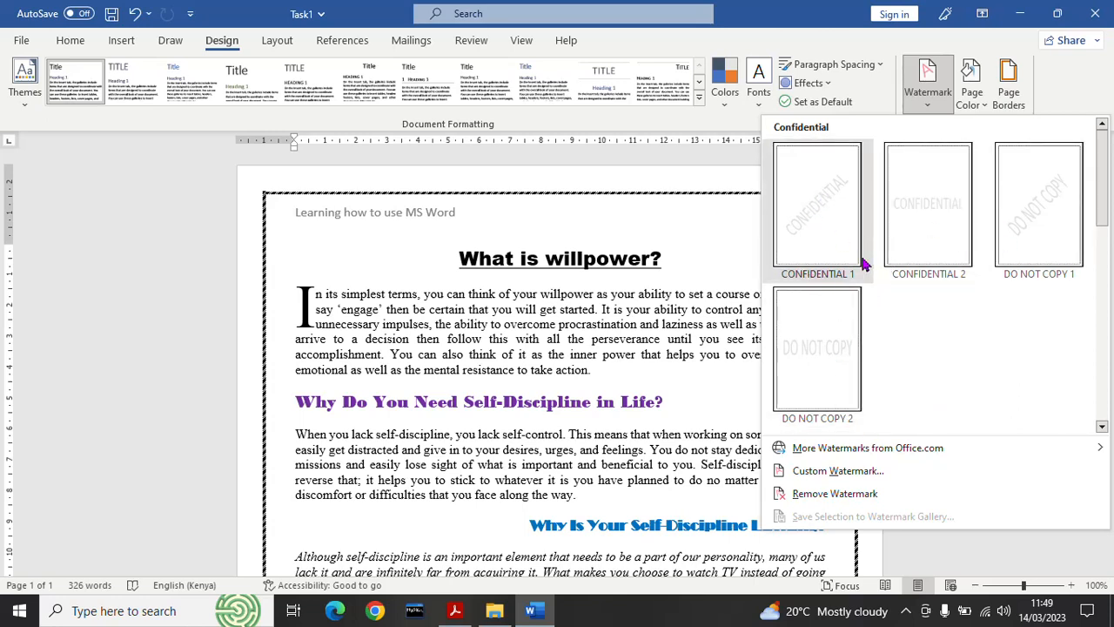
pyautogui.click(826, 472)
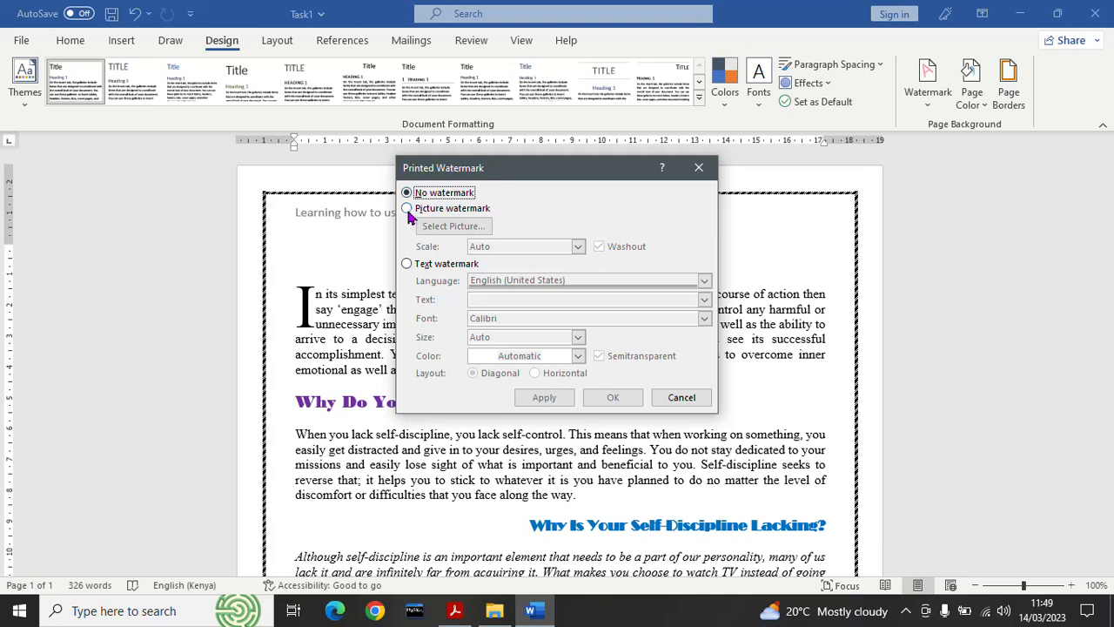
pyautogui.click(407, 265)
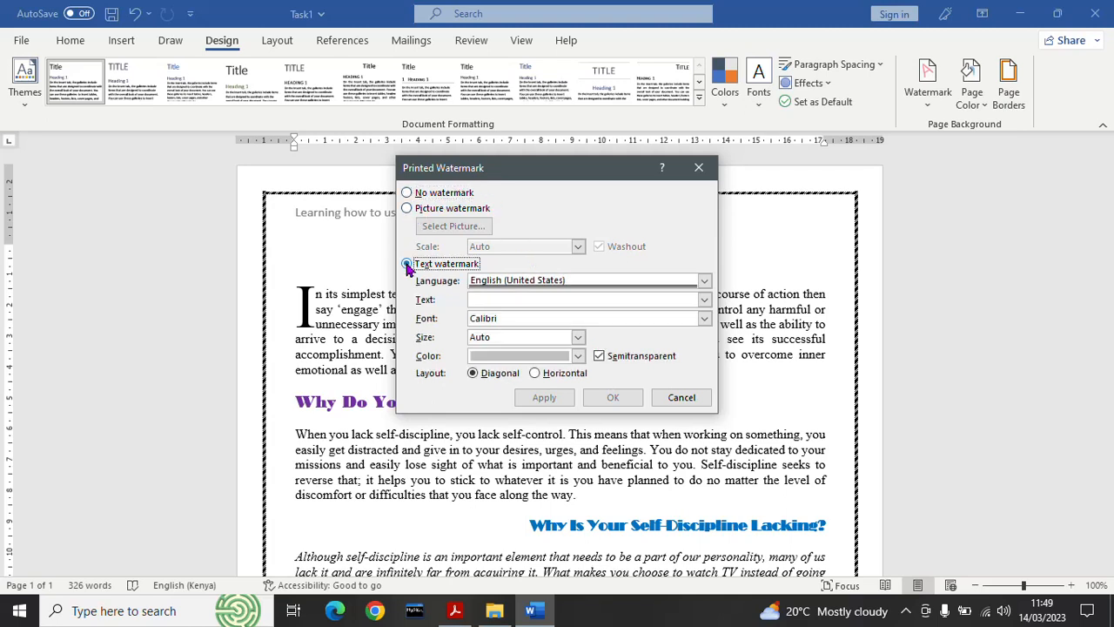
pyautogui.click(499, 299)
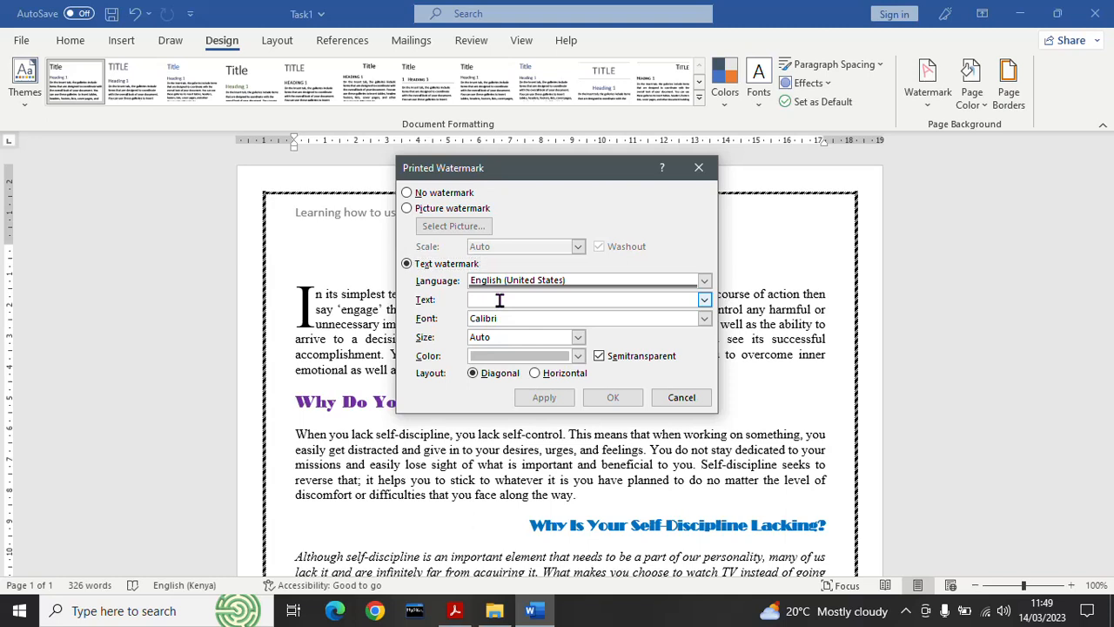
pyautogui.hotkey('ctrl', 'v')
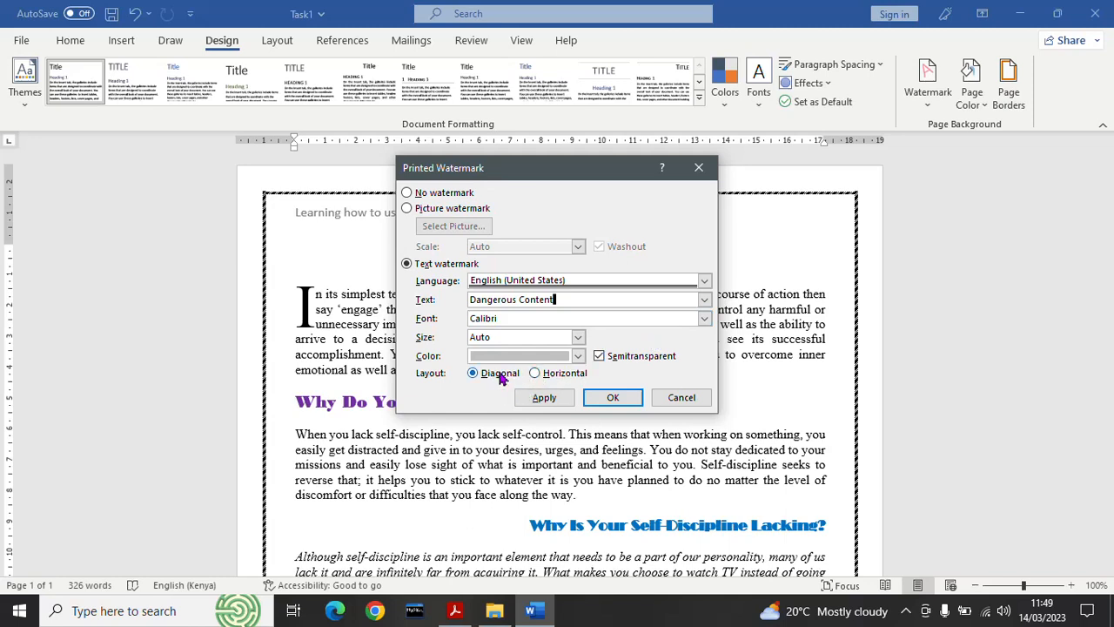
# Set the watermark colour to standard red, keep the Calibri font, and apply it to the document
pyautogui.click(577, 356)
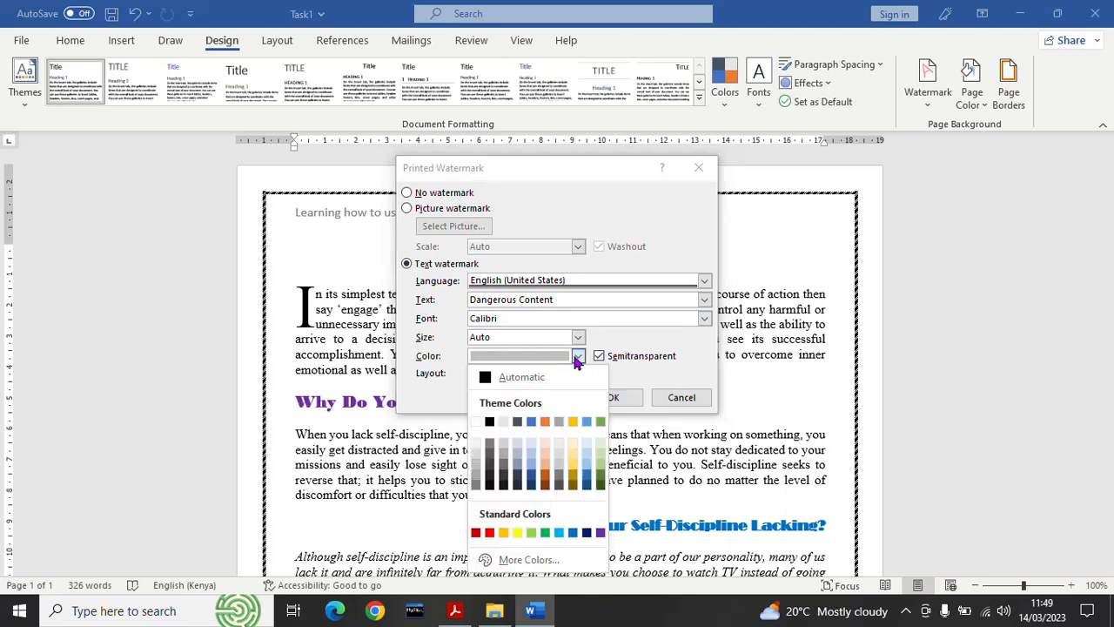
pyautogui.click(490, 533)
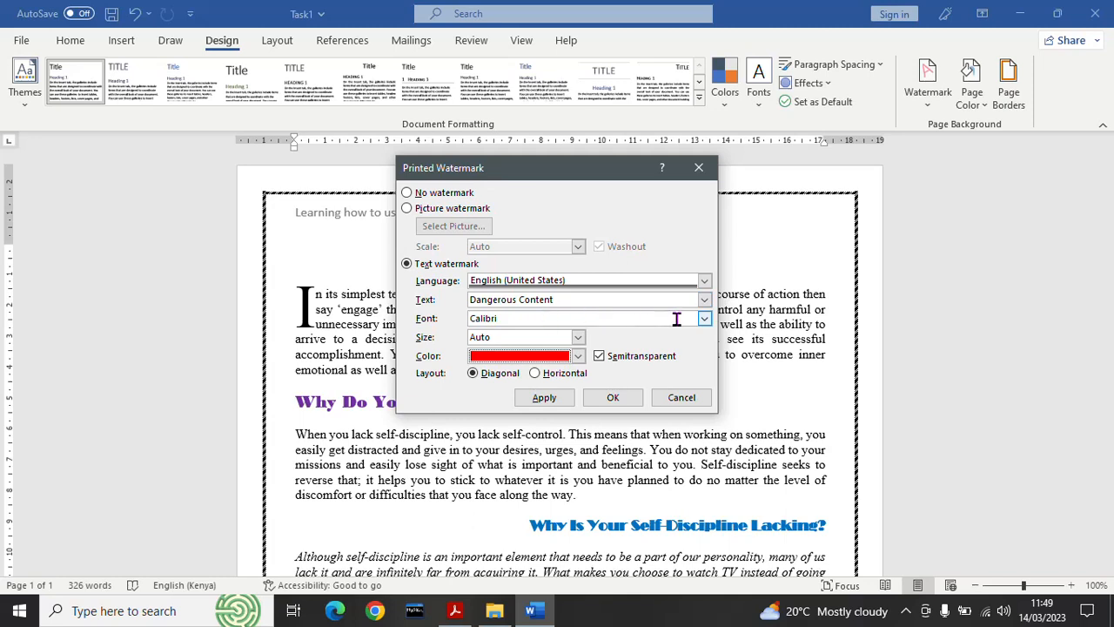
pyautogui.click(703, 319)
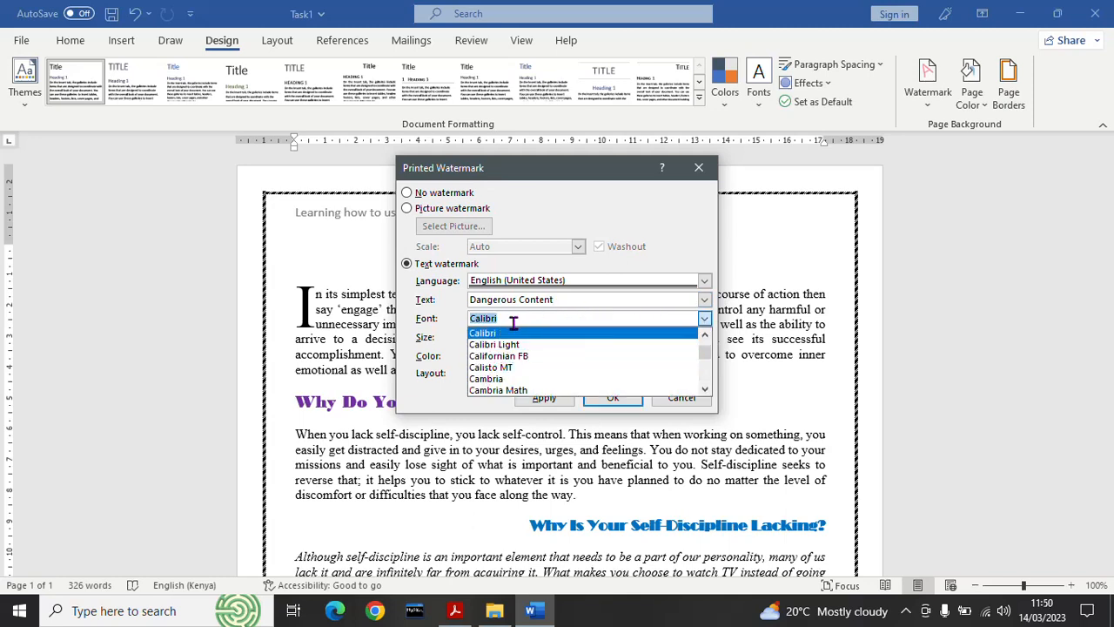
pyautogui.click(572, 196)
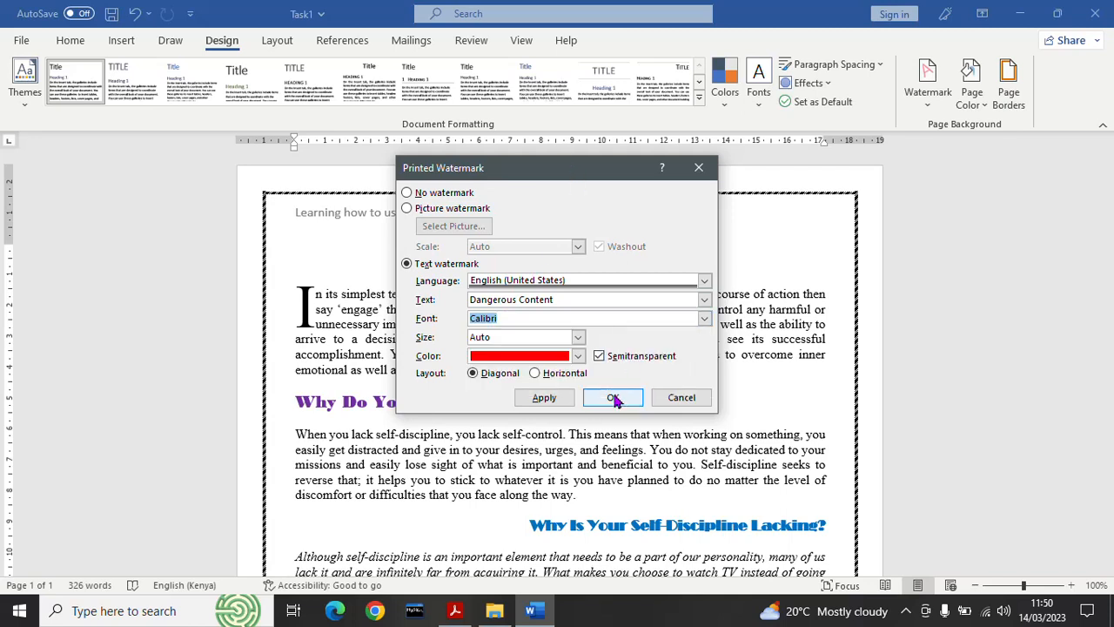
pyautogui.click(545, 400)
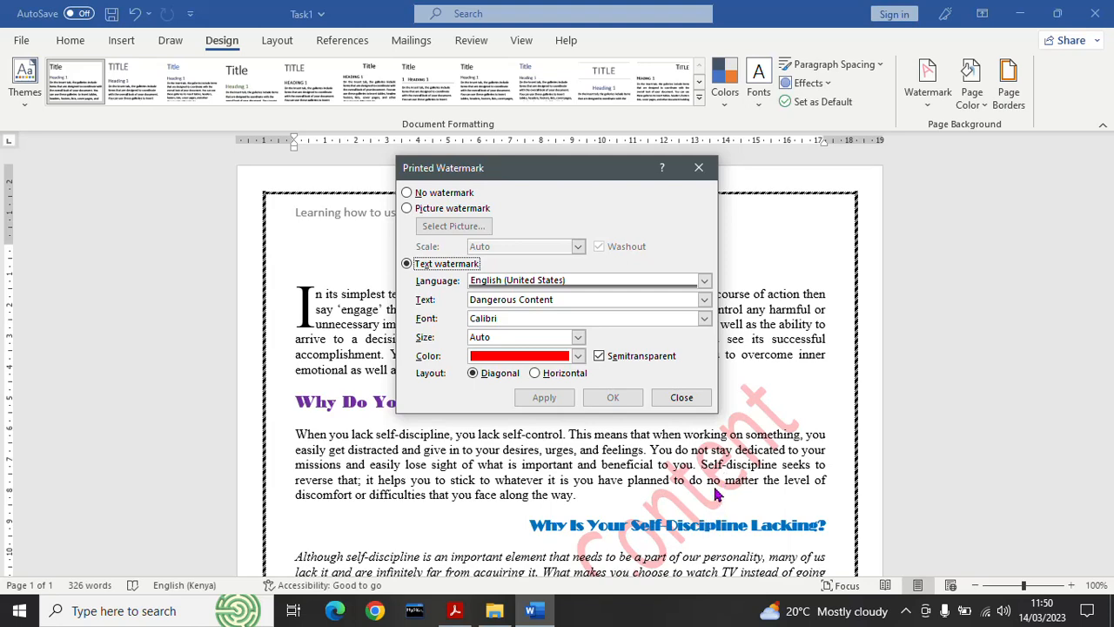
pyautogui.click(681, 398)
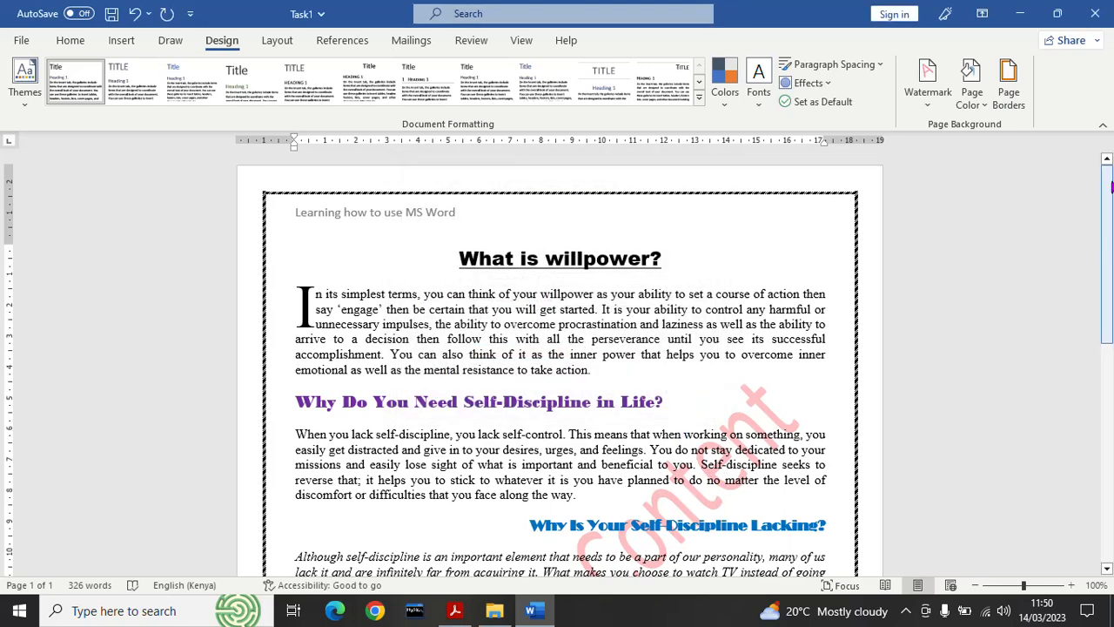
# Make the 'Dangerous Content' watermark stronger by turning off its Semitransparent option and applying the change
pyautogui.moveTo(1110, 200); pyautogui.dragTo(1109, 334)
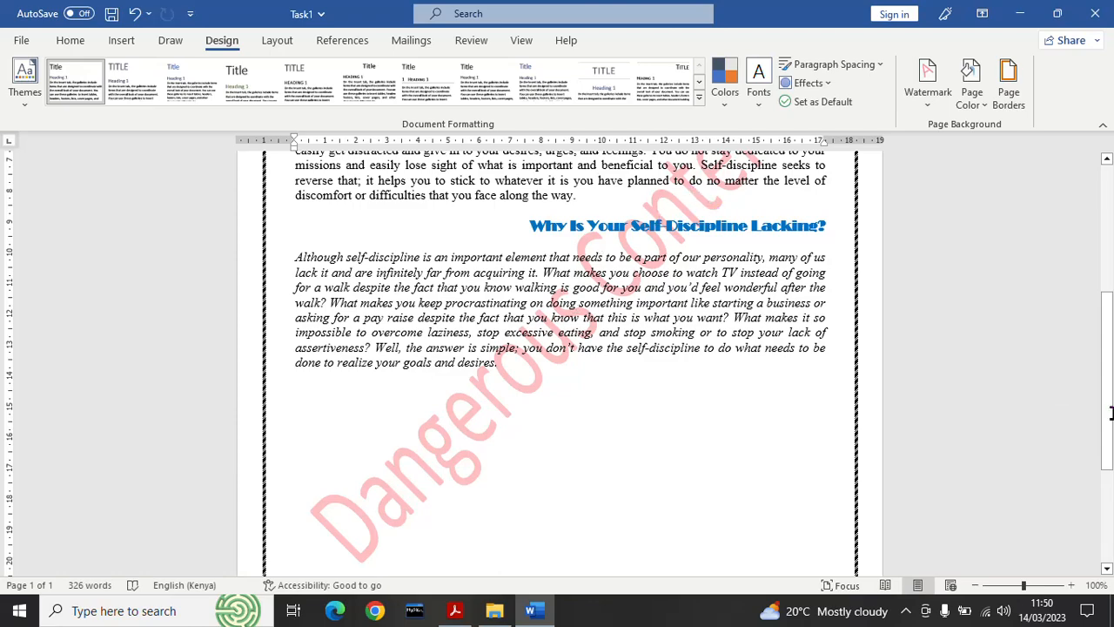
pyautogui.moveTo(1110, 413); pyautogui.dragTo(1098, 376)
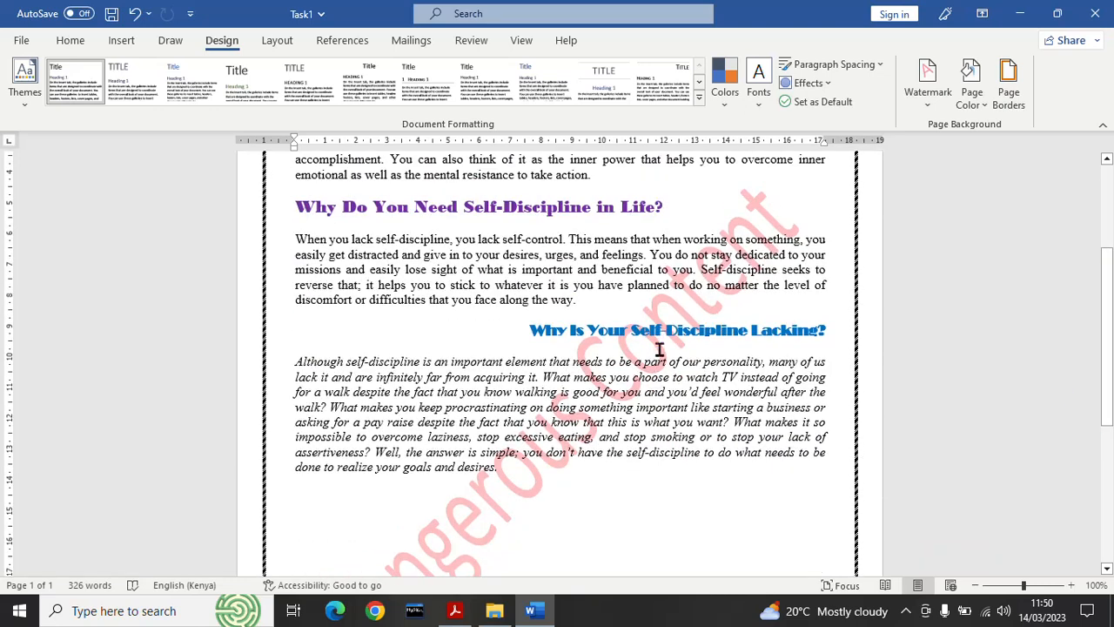
pyautogui.click(927, 91)
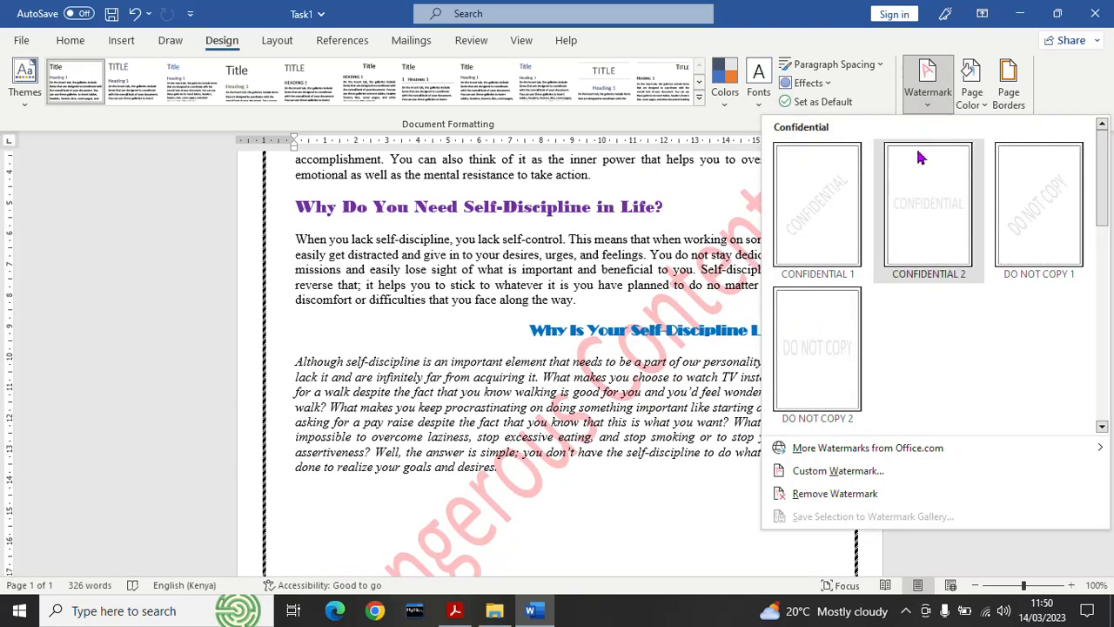
pyautogui.click(821, 477)
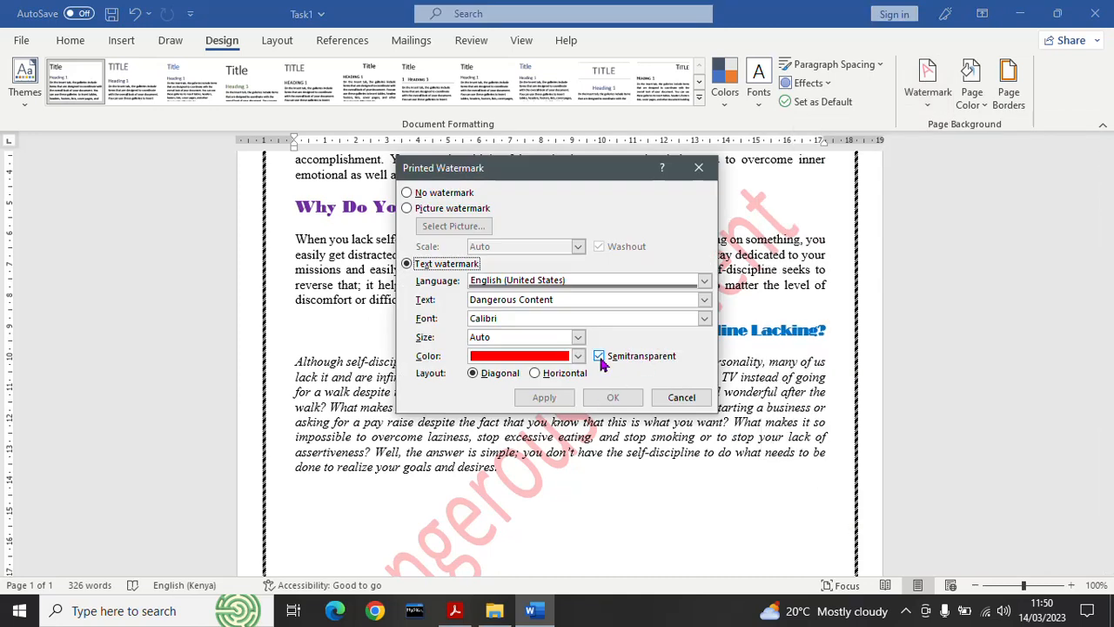
pyautogui.click(599, 357)
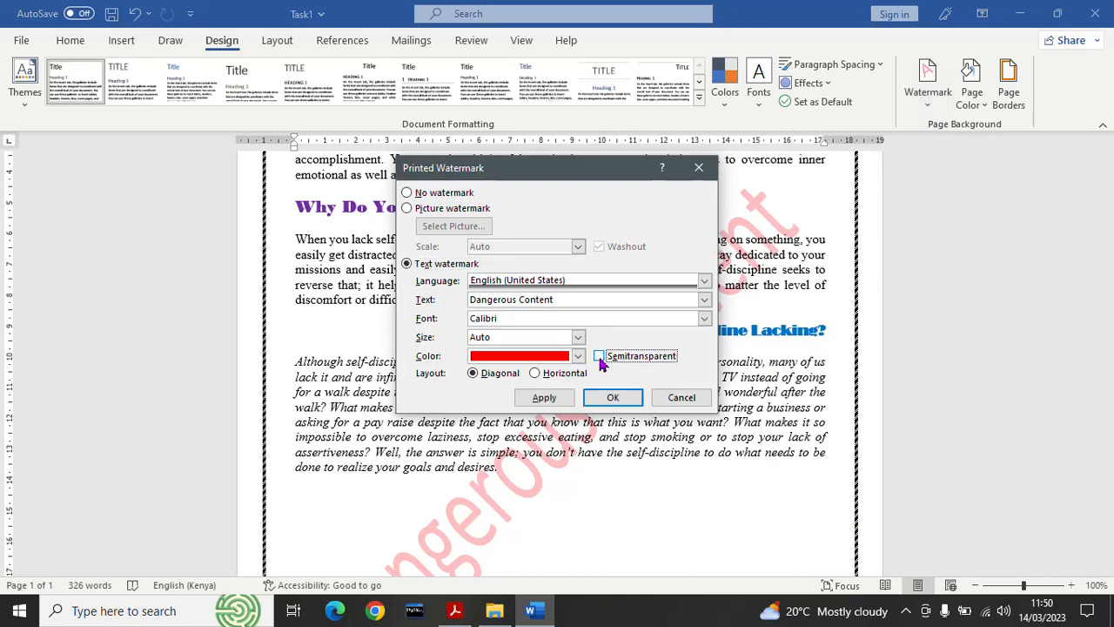
pyautogui.click(546, 401)
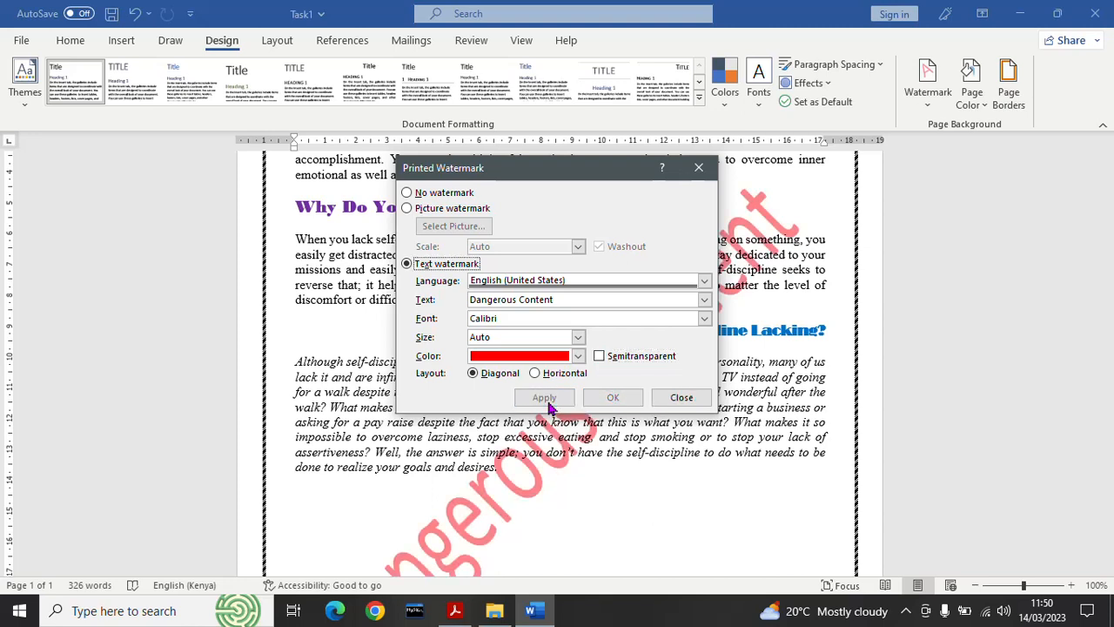
pyautogui.click(685, 402)
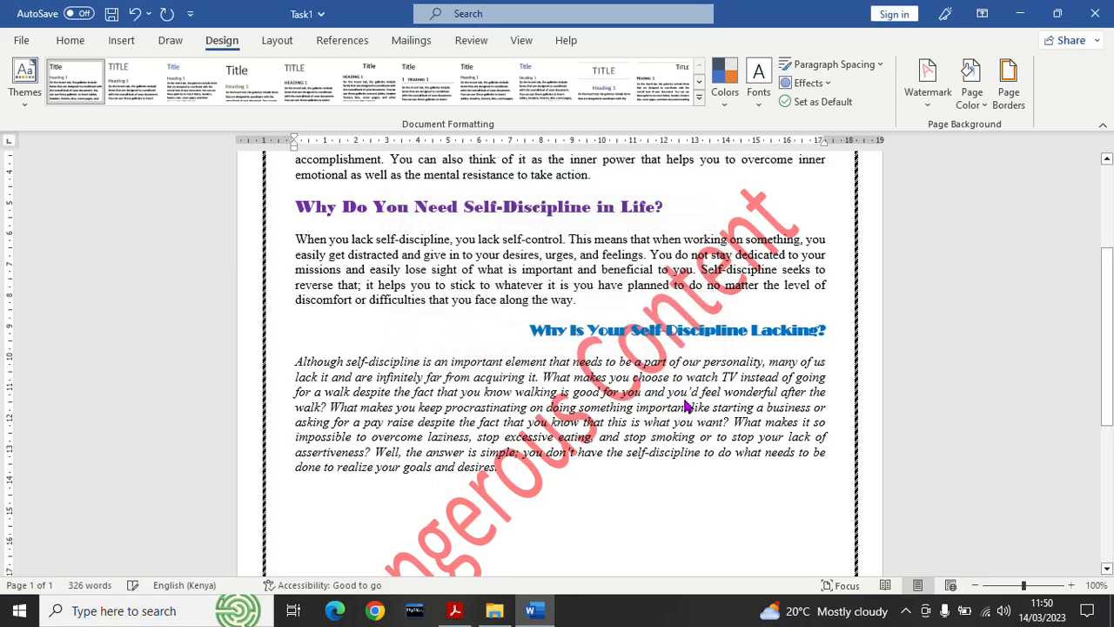
# Check the watermark over the whole page, and read the tasks that follow it in the Acrobat Reader PDF
pyautogui.moveTo(1106, 356); pyautogui.dragTo(1110, 235)
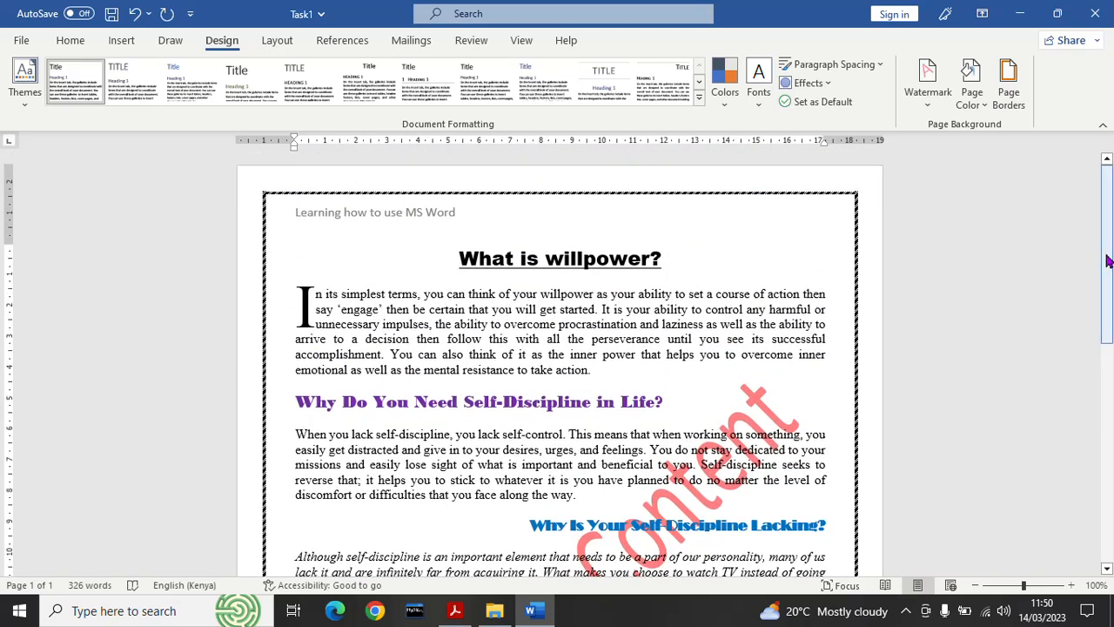
pyautogui.moveTo(1109, 261); pyautogui.dragTo(1110, 445)
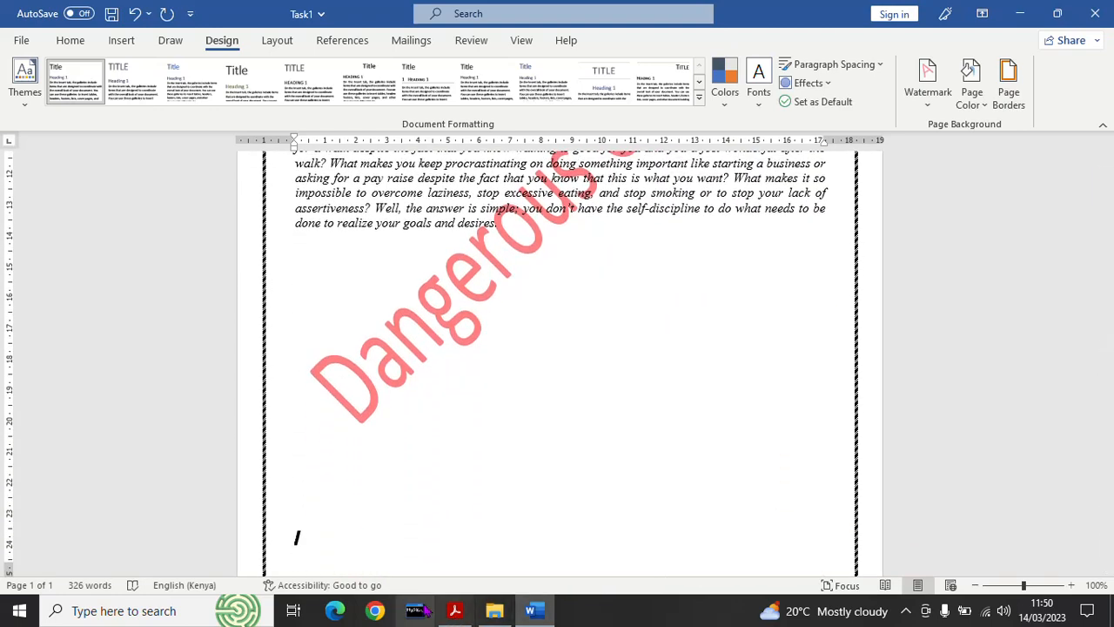
pyautogui.click(454, 610)
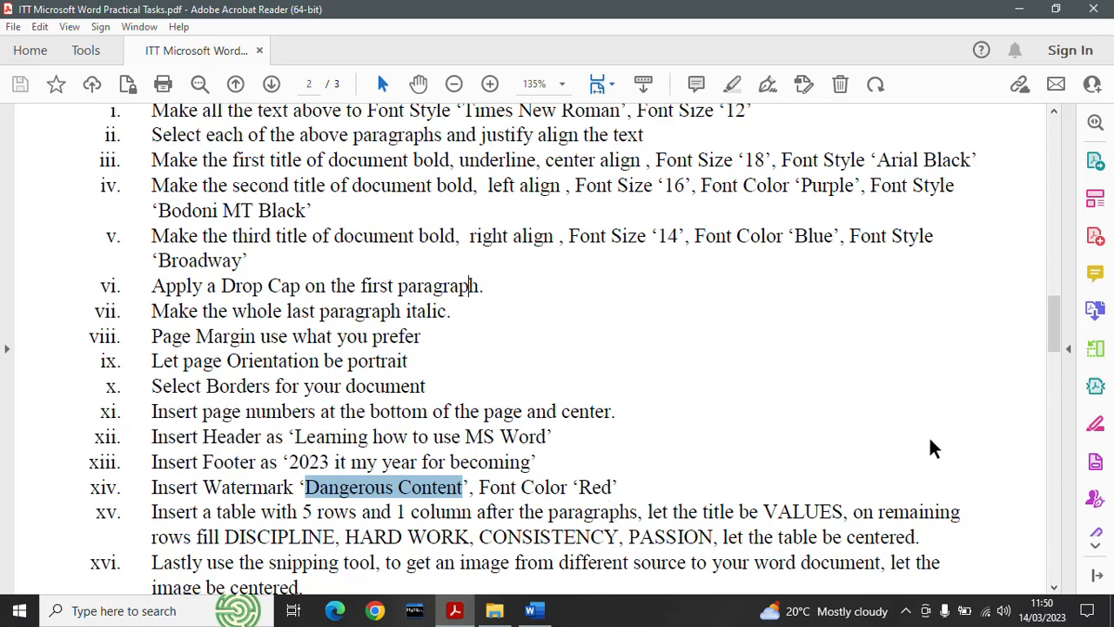
pyautogui.moveTo(1055, 326); pyautogui.dragTo(1056, 364)
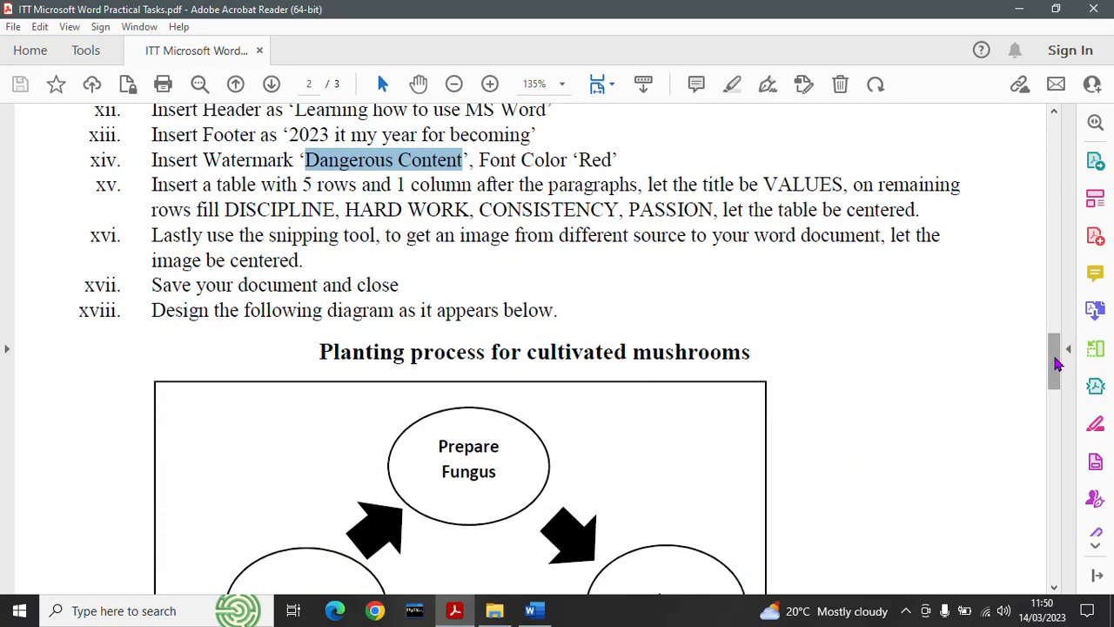
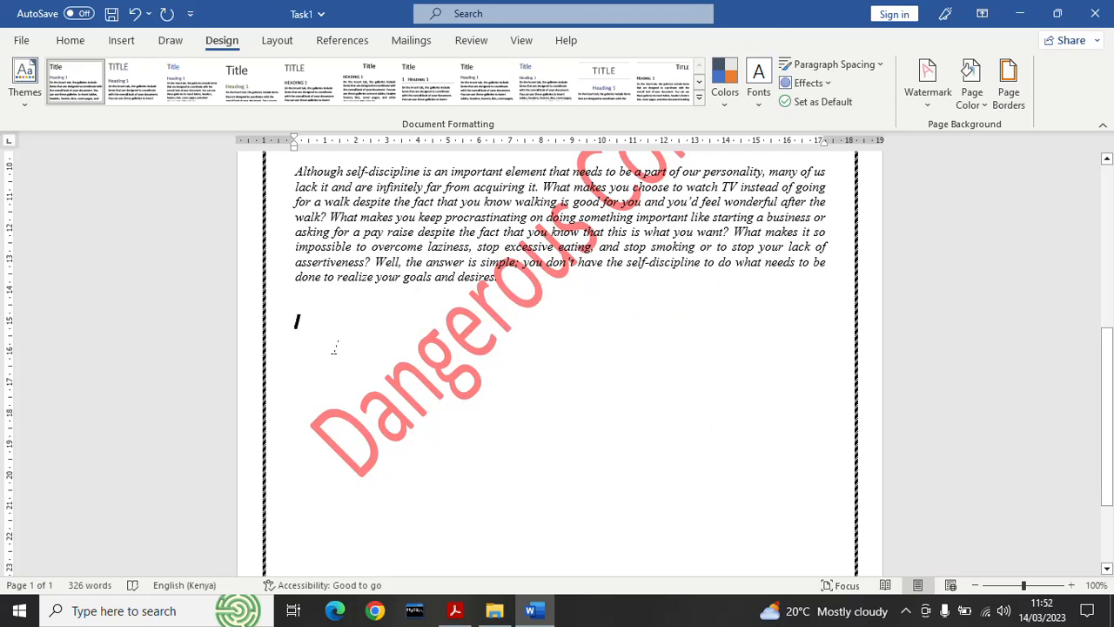
# Turn off italics on the blank line below the last paragraph and insert the table of 1 column and 5 rows requested in the PDF
pyautogui.click(70, 40)
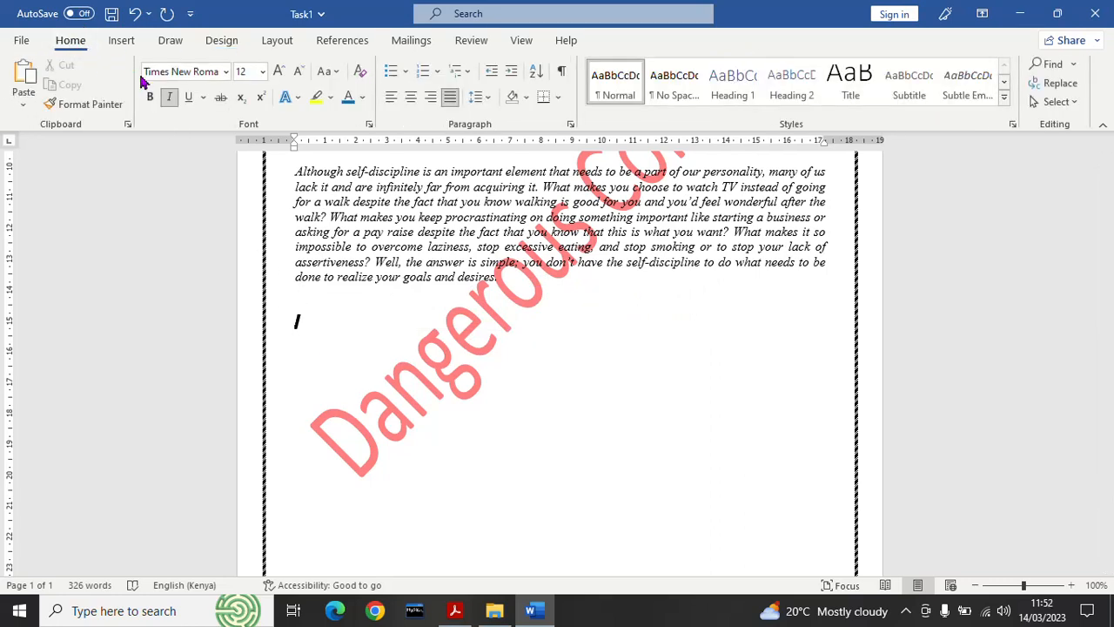
pyautogui.click(170, 97)
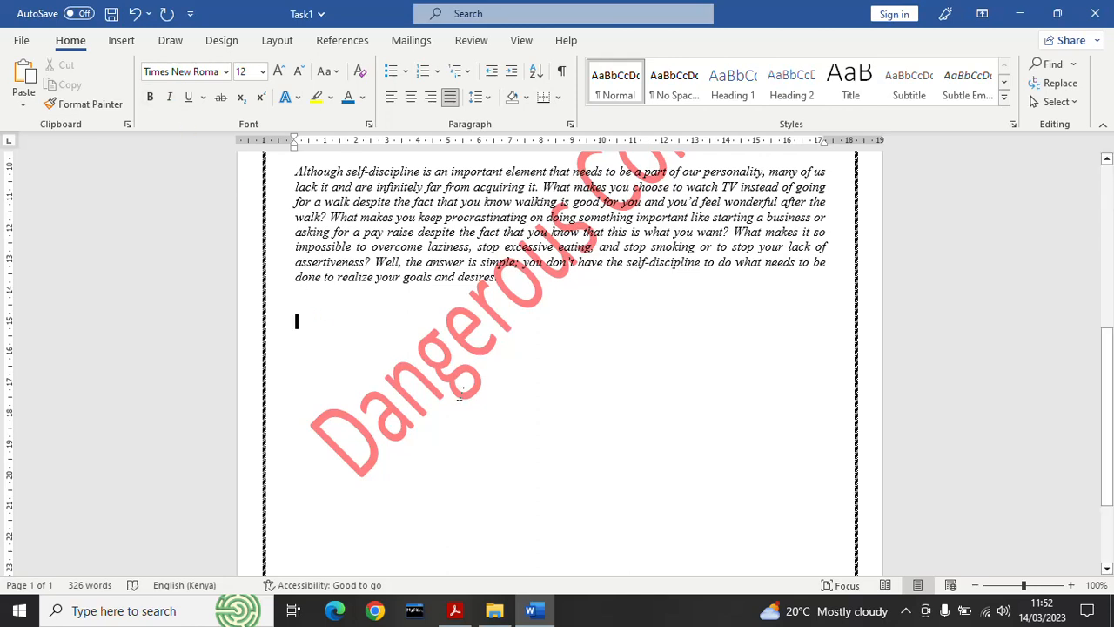
pyautogui.click(121, 40)
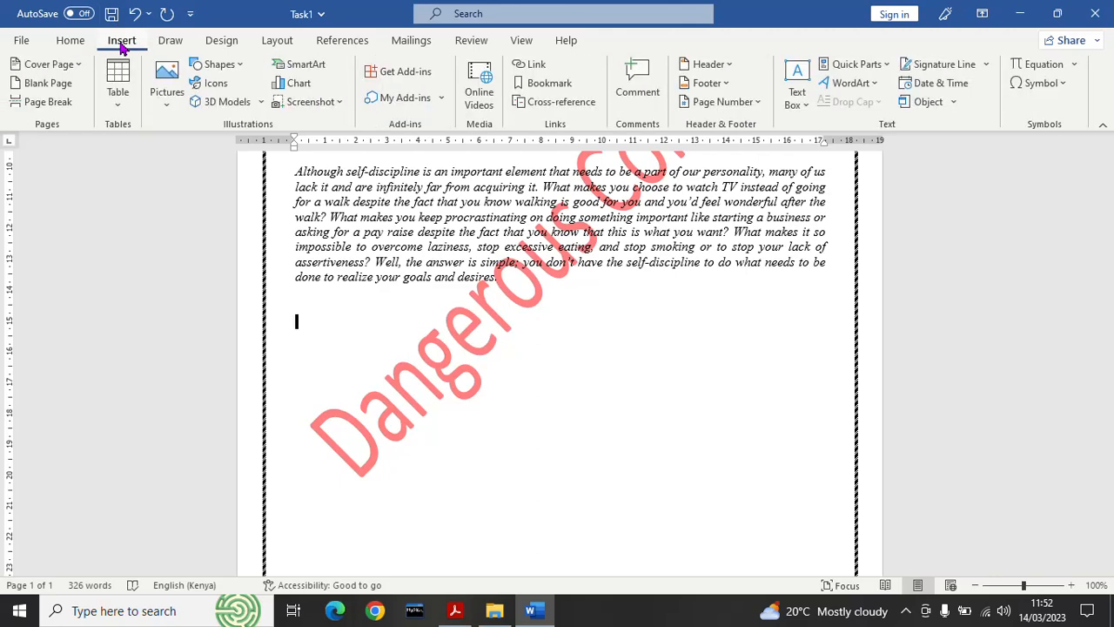
pyautogui.click(118, 111)
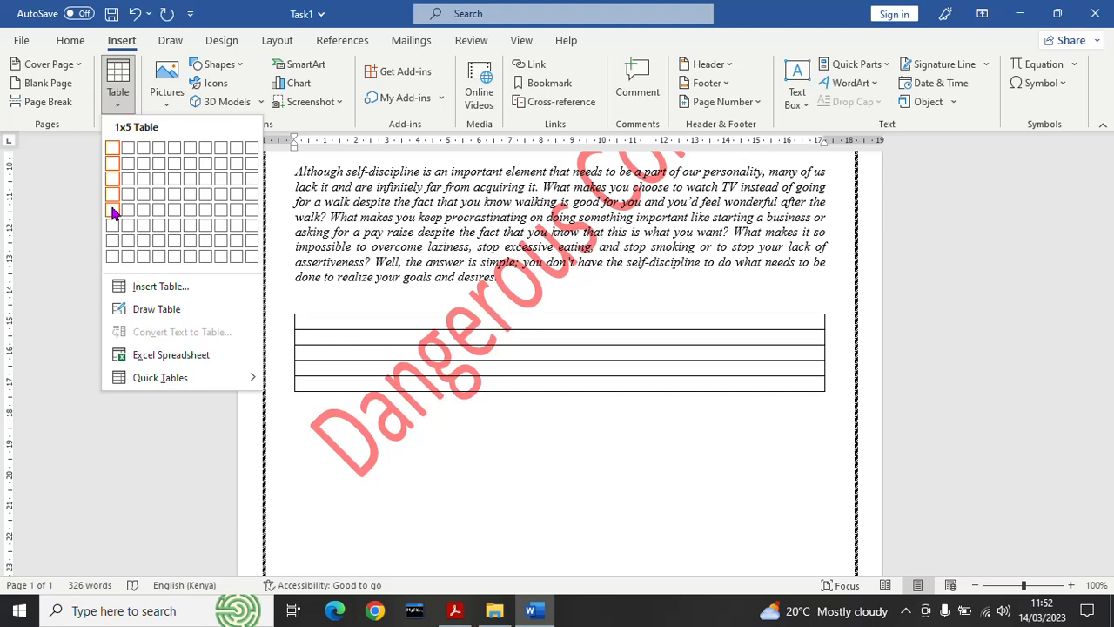
pyautogui.click(152, 290)
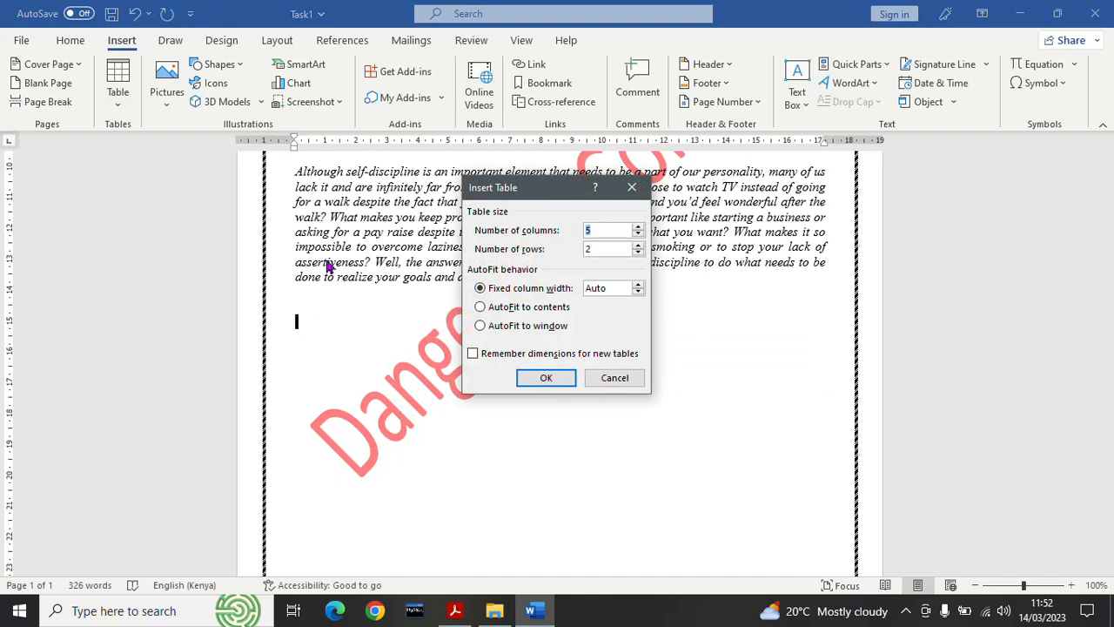
pyautogui.moveTo(552, 193); pyautogui.dragTo(730, 222)
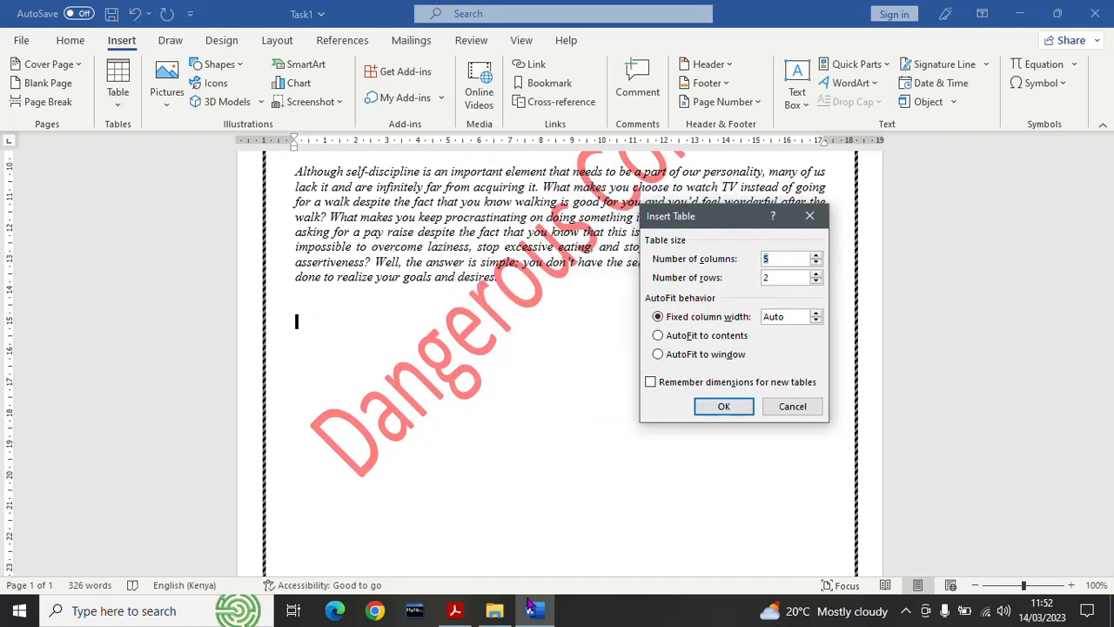
pyautogui.click(456, 612)
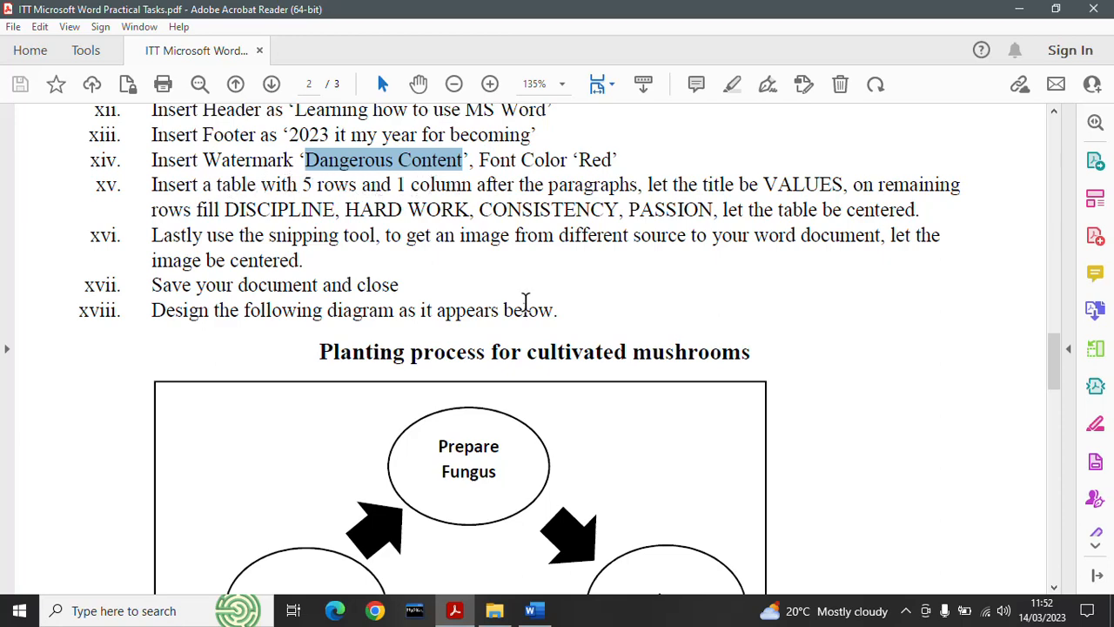
pyautogui.click(533, 610)
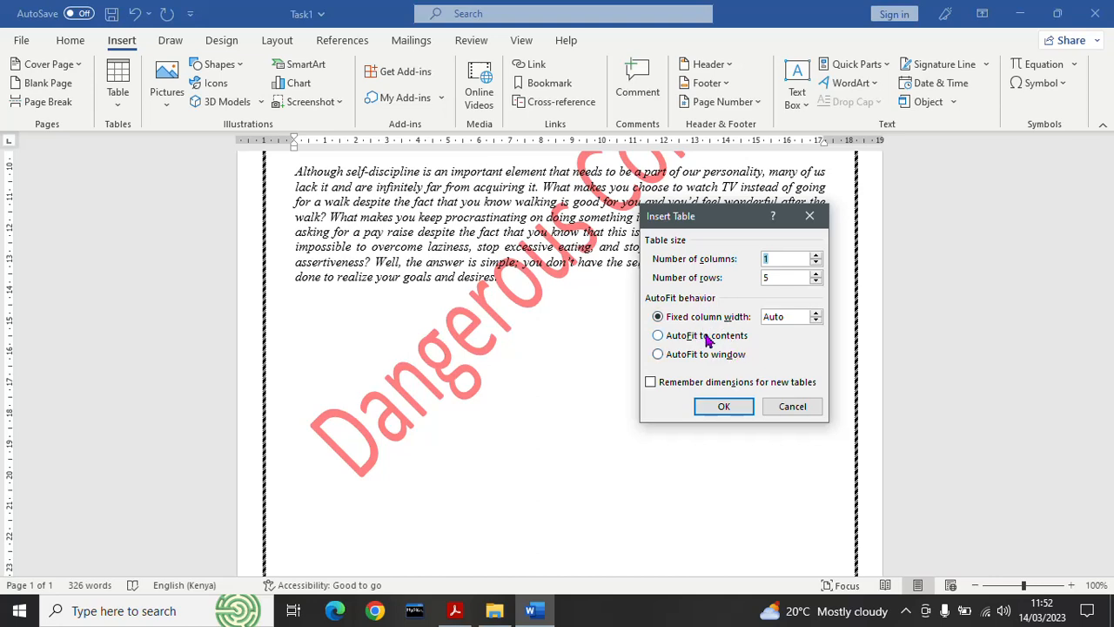
pyautogui.click(723, 407)
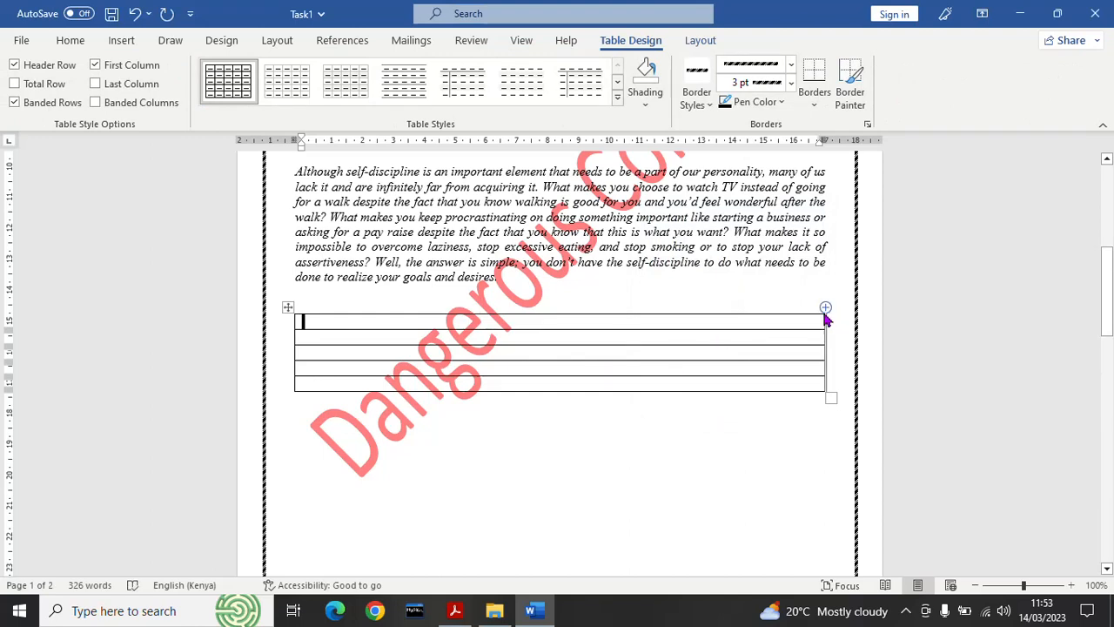
# Narrow the table to about 5.6 cm and copy the title 'VALUES' from the Acrobat Reader PDF into its first row in Word
pyautogui.moveTo(831, 395); pyautogui.dragTo(467, 387)
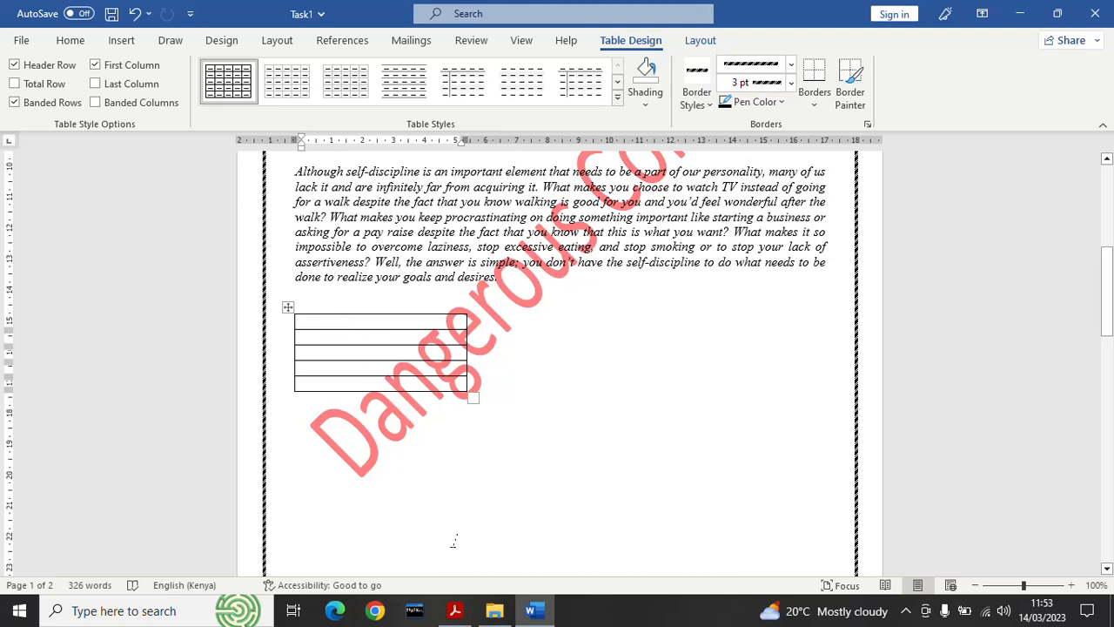
pyautogui.click(455, 610)
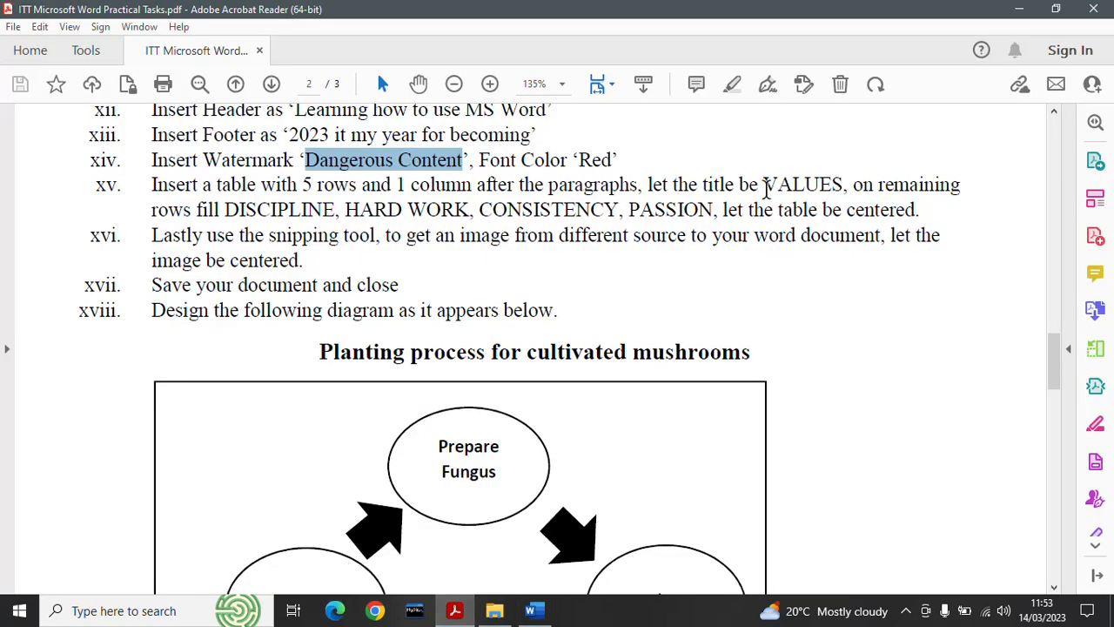
pyautogui.moveTo(765, 188); pyautogui.dragTo(842, 188)
pyautogui.hotkey('ctrl', 'c')
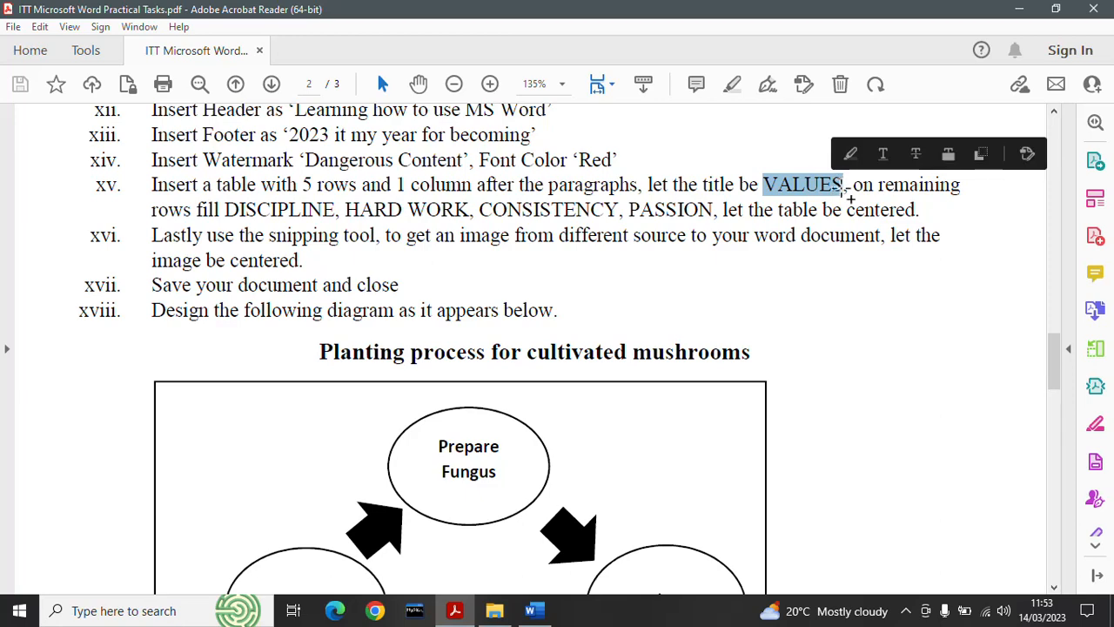
pyautogui.click(534, 610)
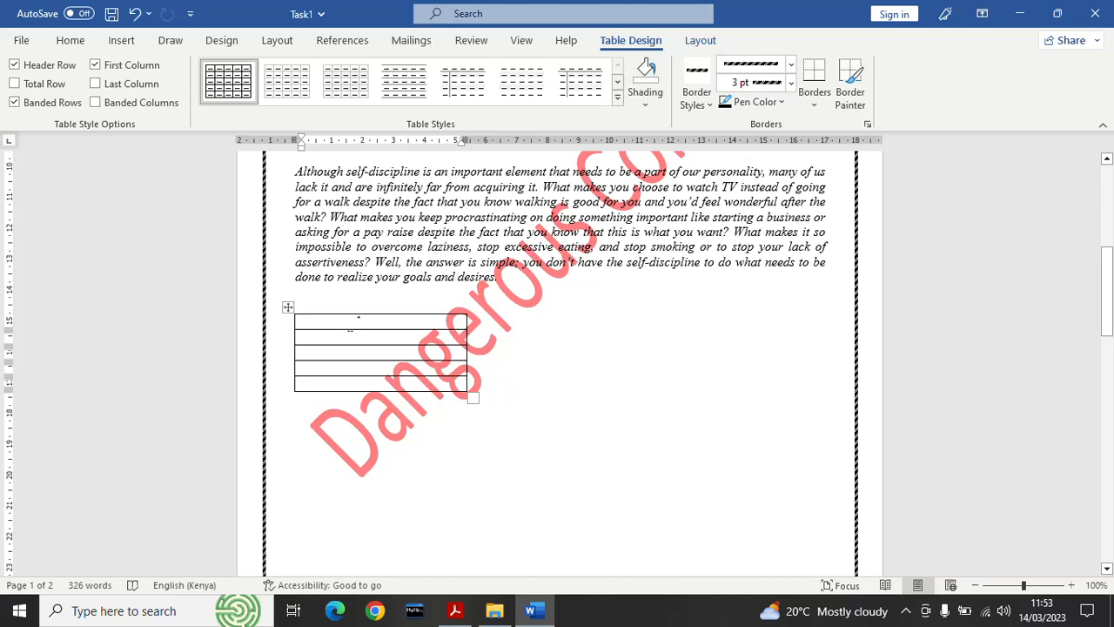
pyautogui.hotkey('ctrl', 'v')
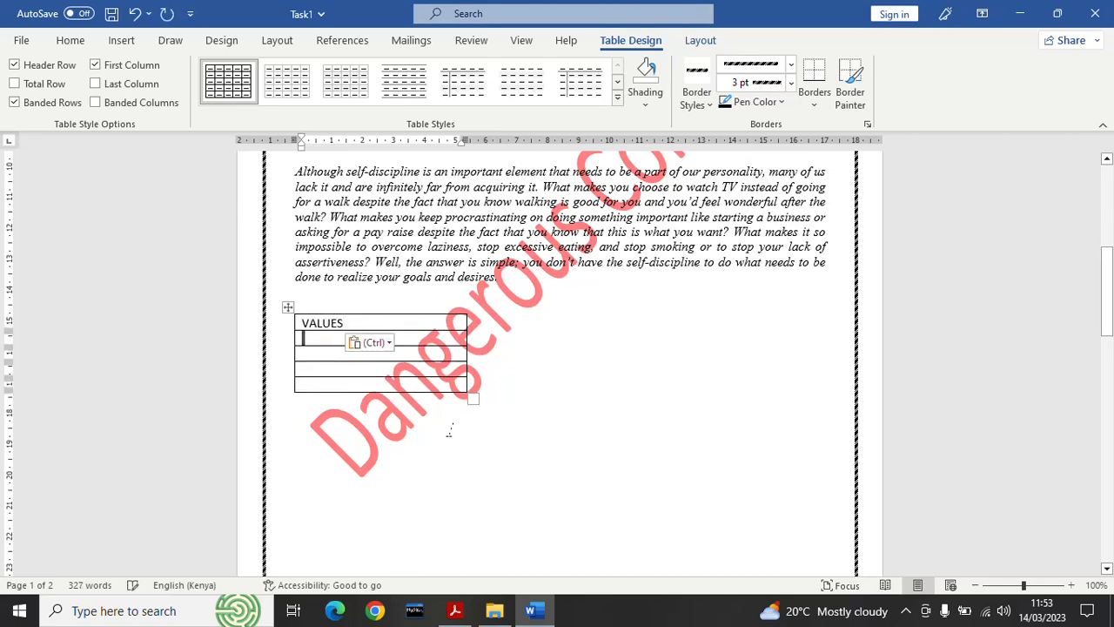
# Copy 'DISCIPLINE' from the Acrobat Reader PDF into the second row of the Word table
pyautogui.click(454, 610)
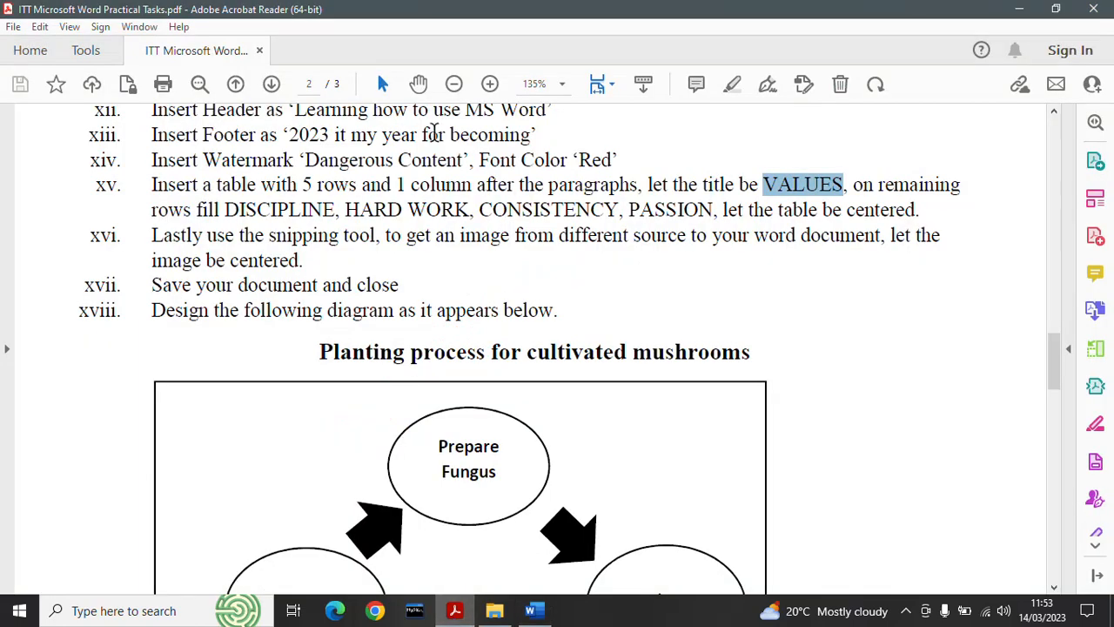
pyautogui.moveTo(224, 210); pyautogui.dragTo(339, 213)
pyautogui.hotkey('ctrl', 'c')
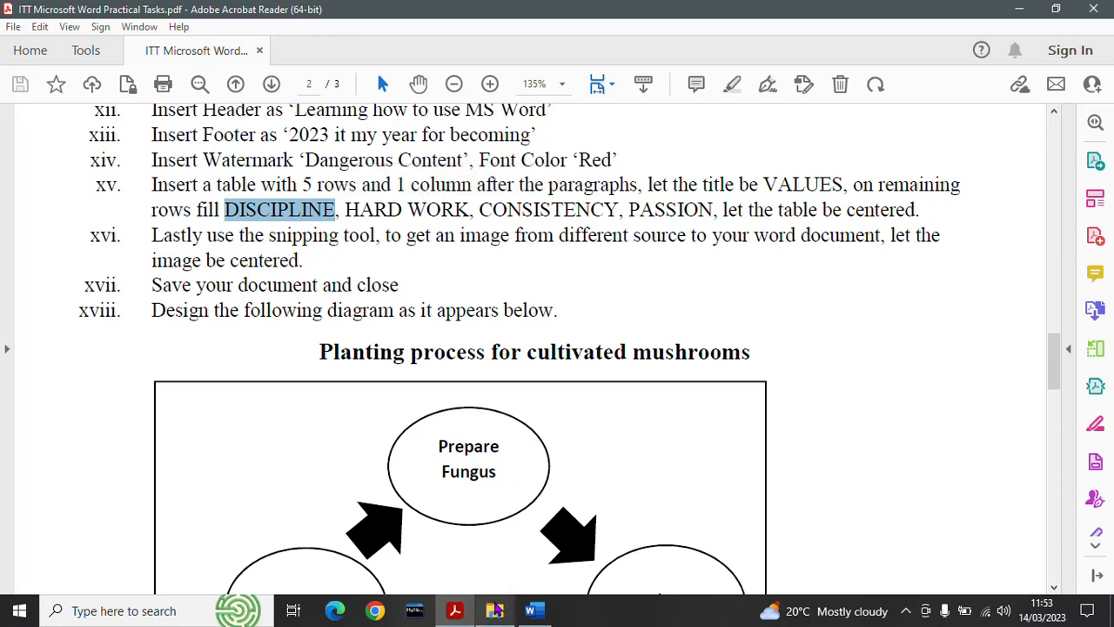
pyautogui.click(533, 612)
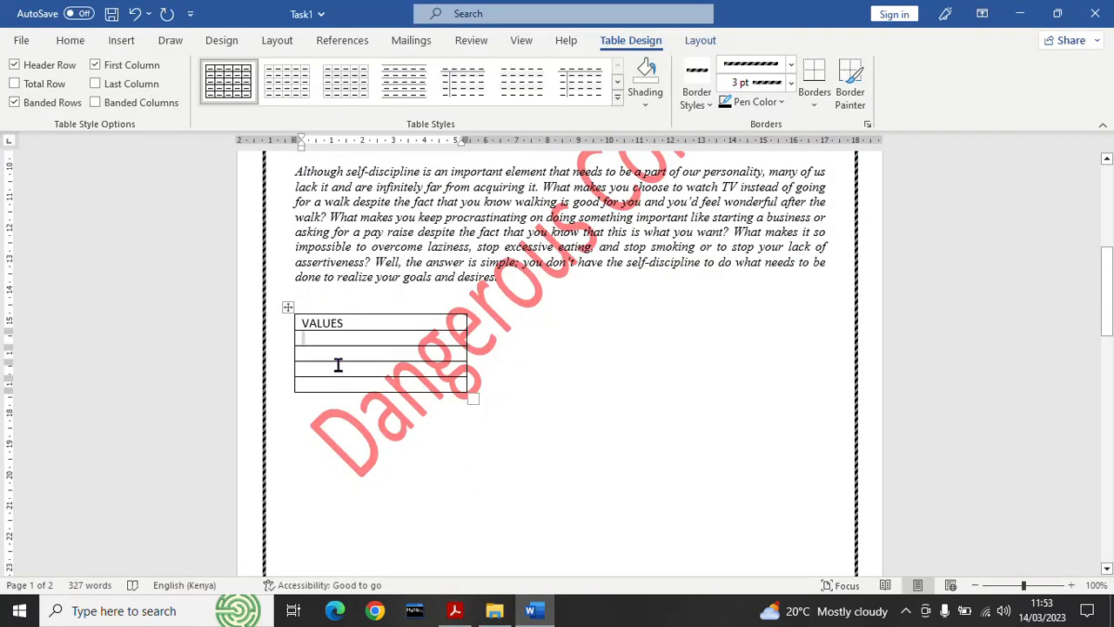
pyautogui.hotkey('ctrl', 'v')
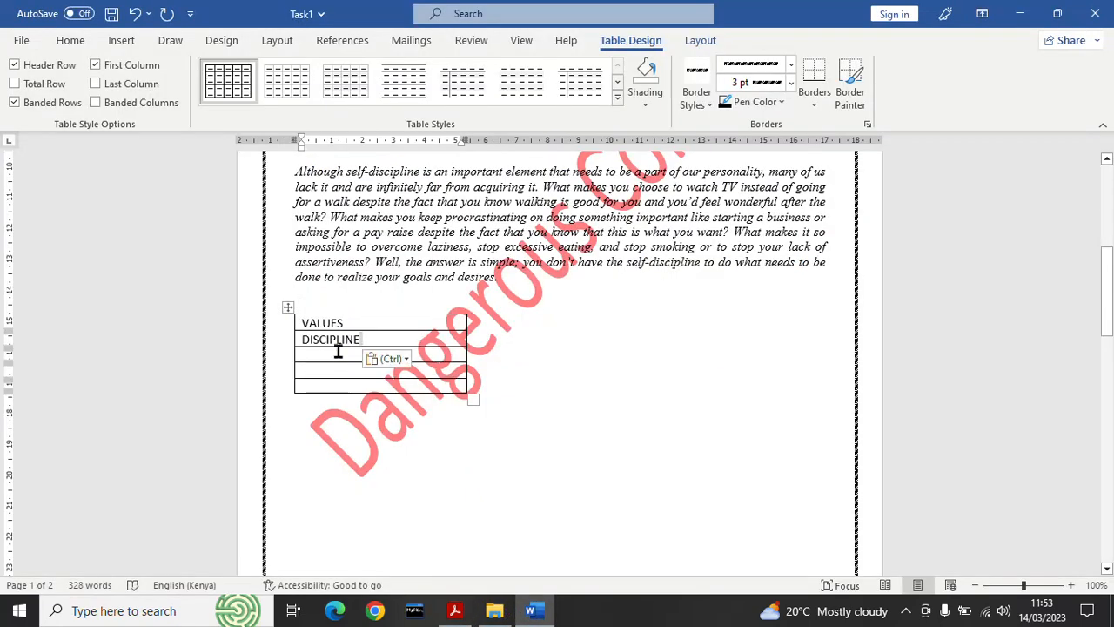
# Copy 'HARD WORK' from the Acrobat Reader PDF into the third row of the Word table
pyautogui.click(455, 610)
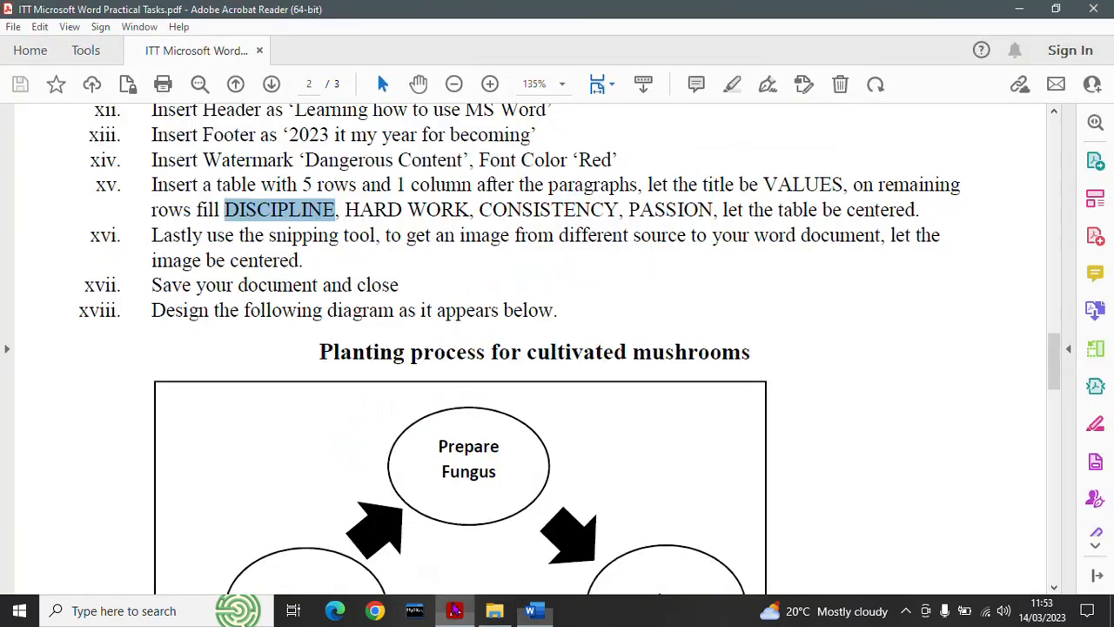
pyautogui.moveTo(347, 209); pyautogui.dragTo(454, 209)
pyautogui.hotkey('ctrl', 'c')
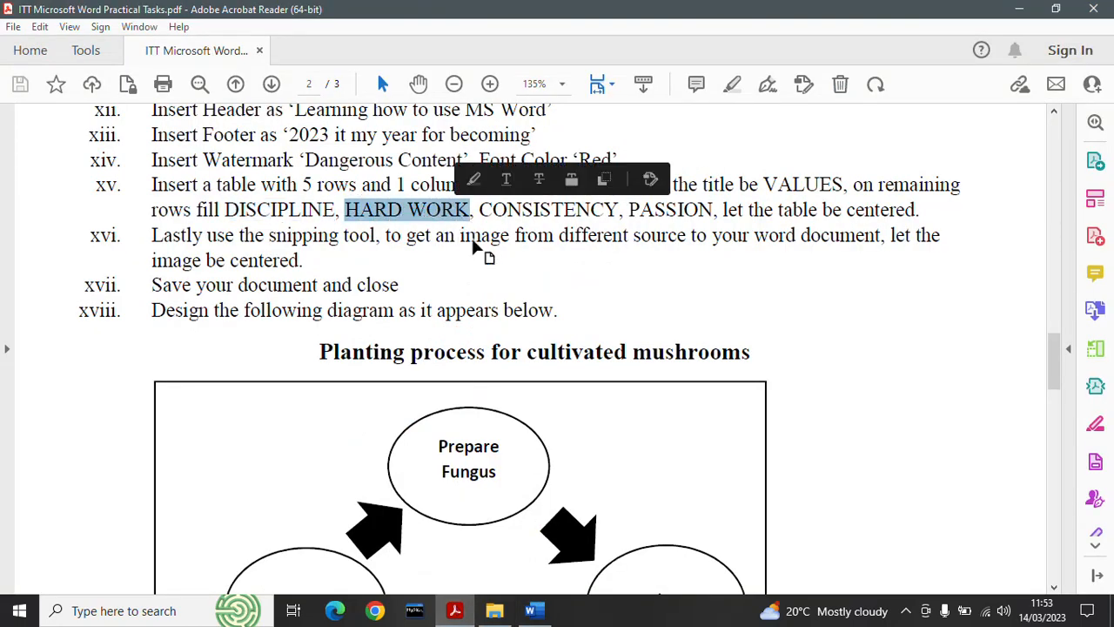
pyautogui.click(533, 610)
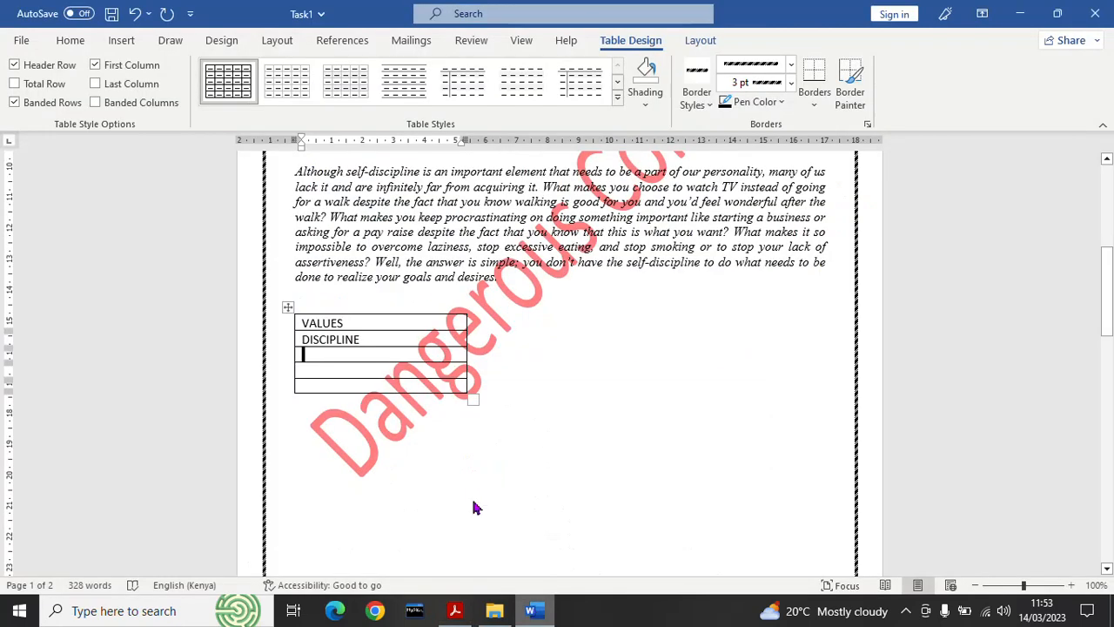
pyautogui.click(327, 353)
pyautogui.hotkey('ctrl', 'v')
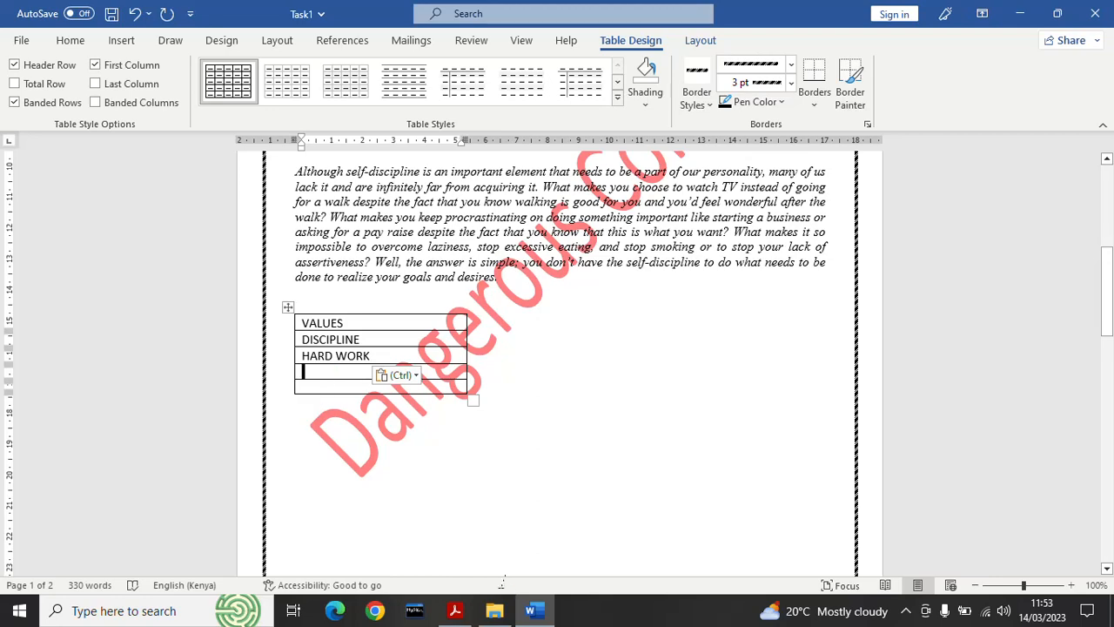
# Copy 'CONSISTENCY' from the Acrobat Reader PDF into the fourth row of the Word table
pyautogui.click(454, 610)
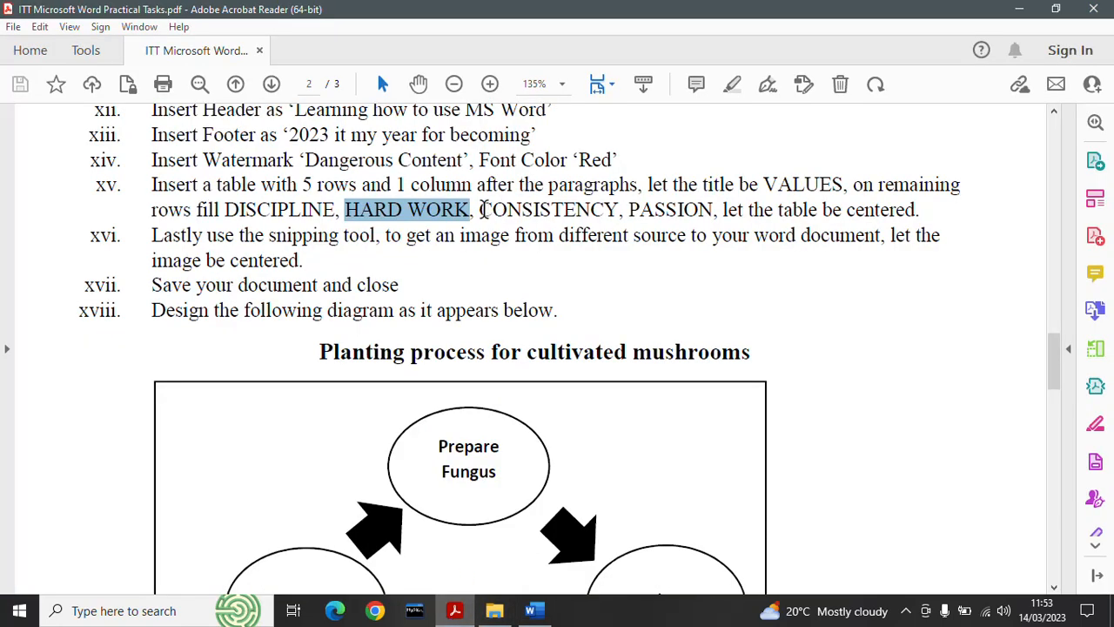
pyautogui.moveTo(480, 210); pyautogui.dragTo(613, 207)
pyautogui.hotkey('ctrl', 'c')
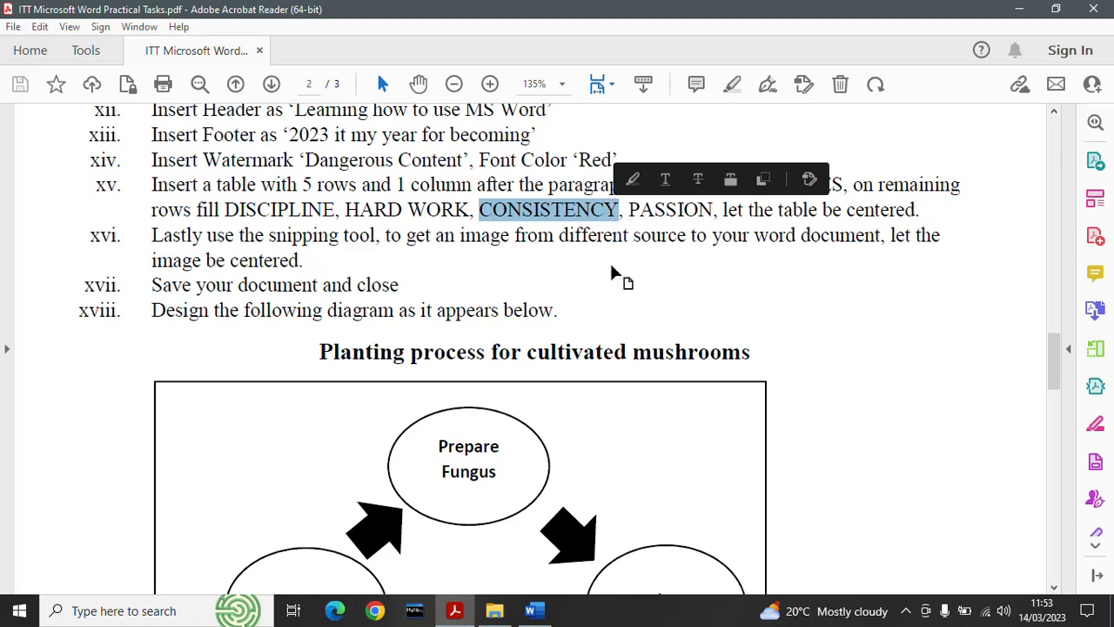
pyautogui.click(545, 614)
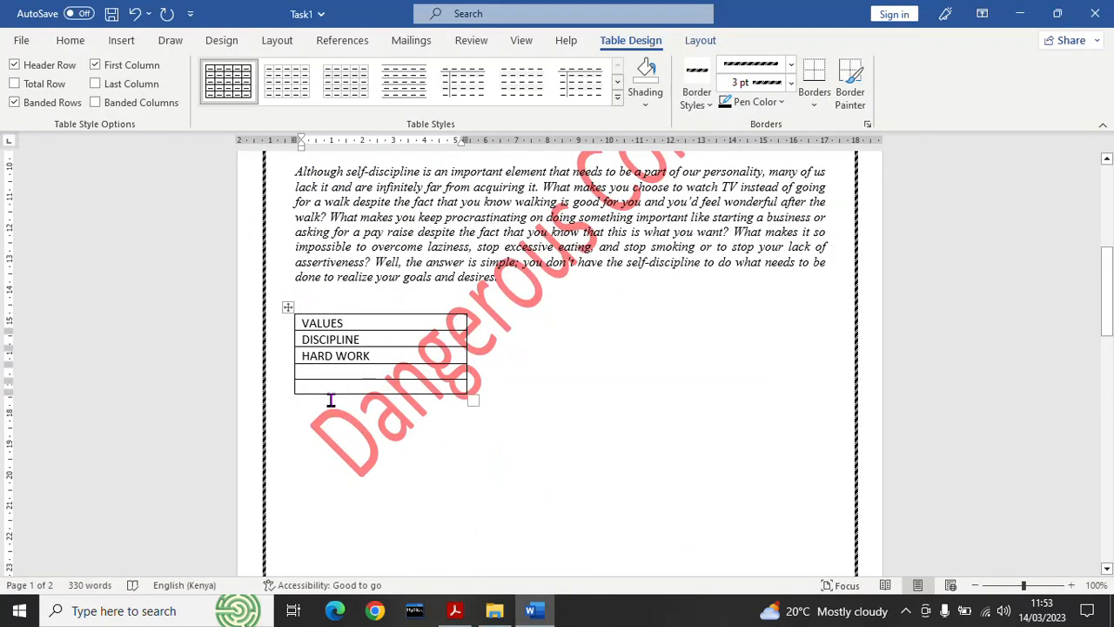
pyautogui.click(322, 374)
pyautogui.hotkey('ctrl', 'v')
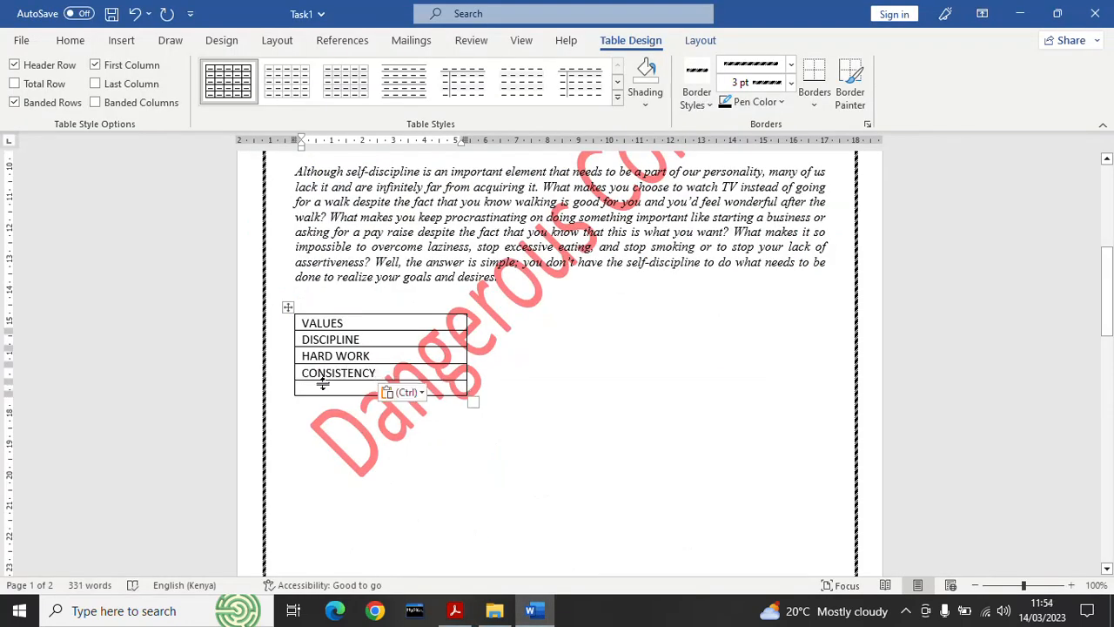
# Copy 'PASSION' from the Acrobat Reader PDF into the last row of the Word table
pyautogui.click(454, 610)
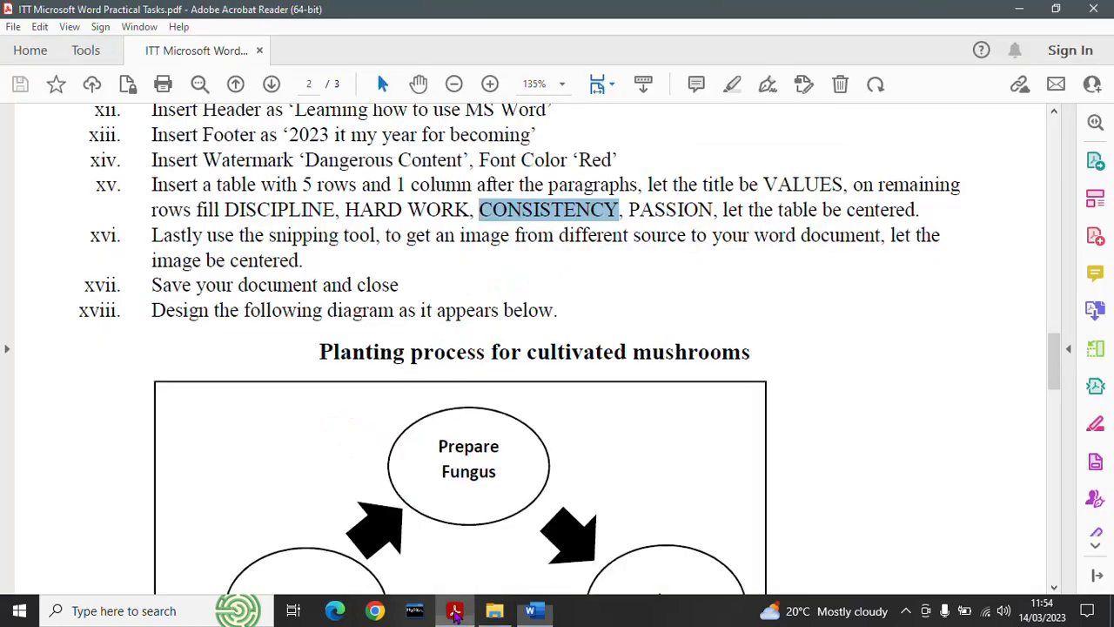
pyautogui.moveTo(630, 212); pyautogui.dragTo(712, 209)
pyautogui.hotkey('ctrl', 'c')
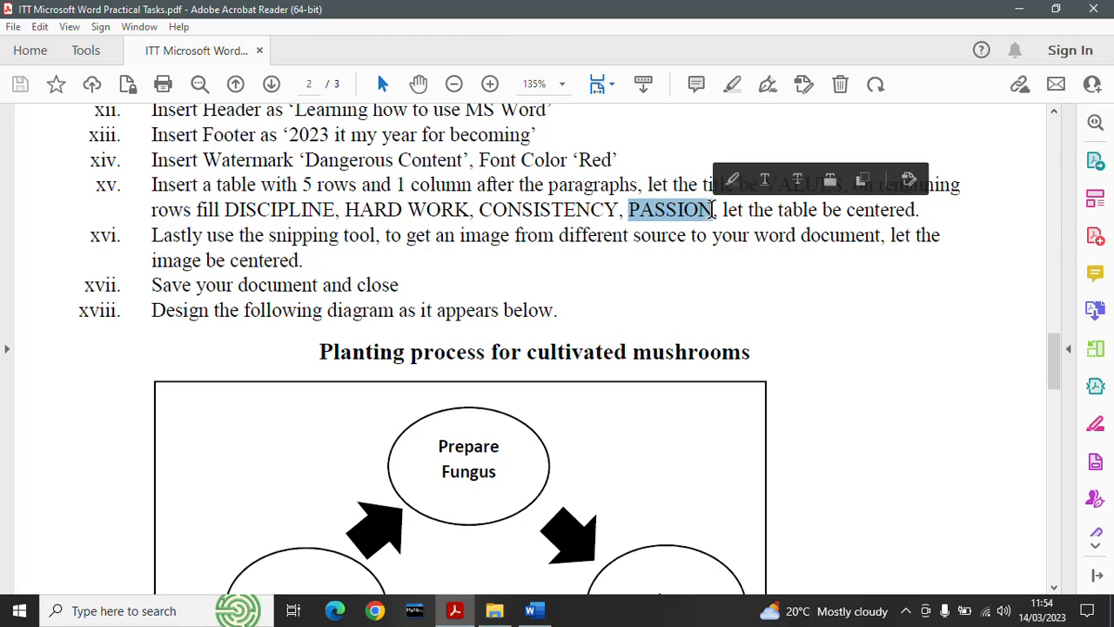
pyautogui.click(534, 610)
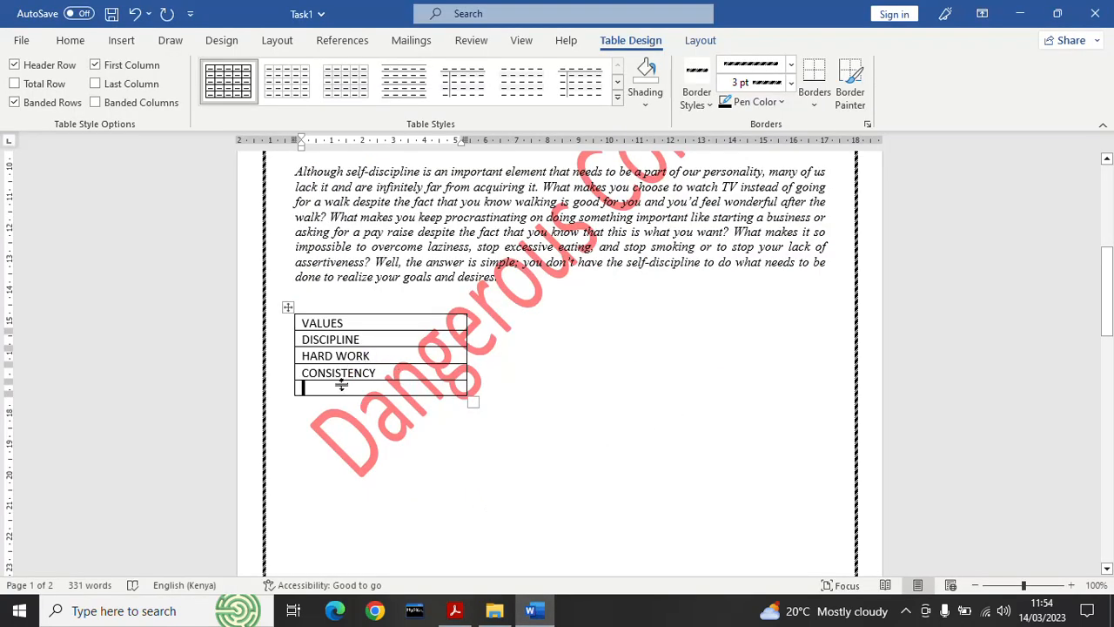
pyautogui.hotkey('ctrl', 'v')
pyautogui.click(486, 425)
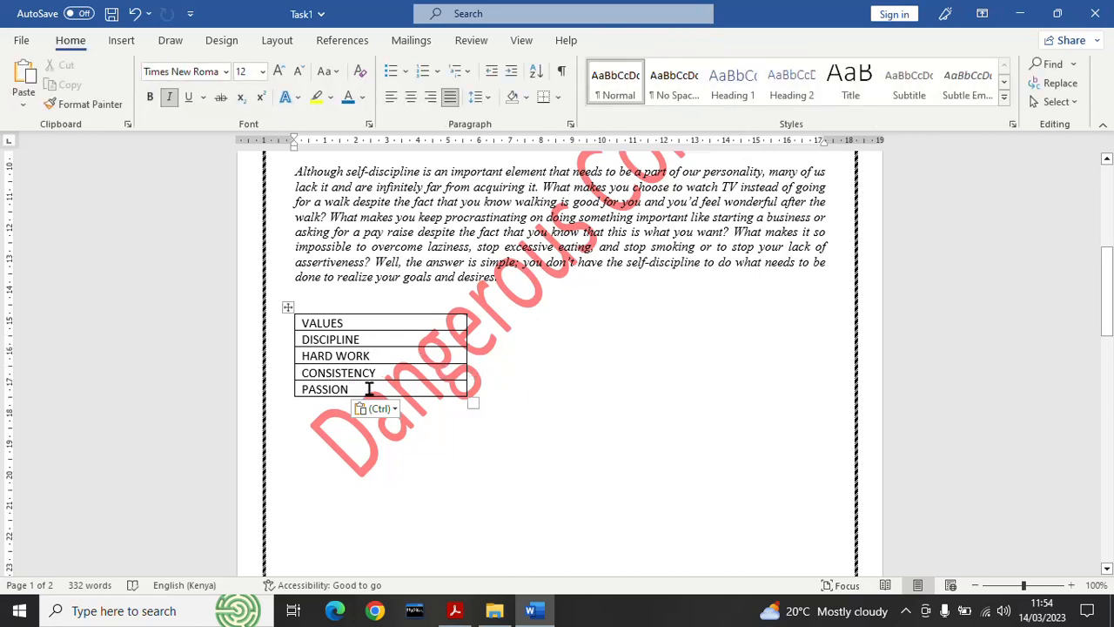
# Centre the text in all five table rows and narrow the table to about 2.8 cm, just fitting its longest entry
pyautogui.moveTo(369, 389); pyautogui.dragTo(298, 325)
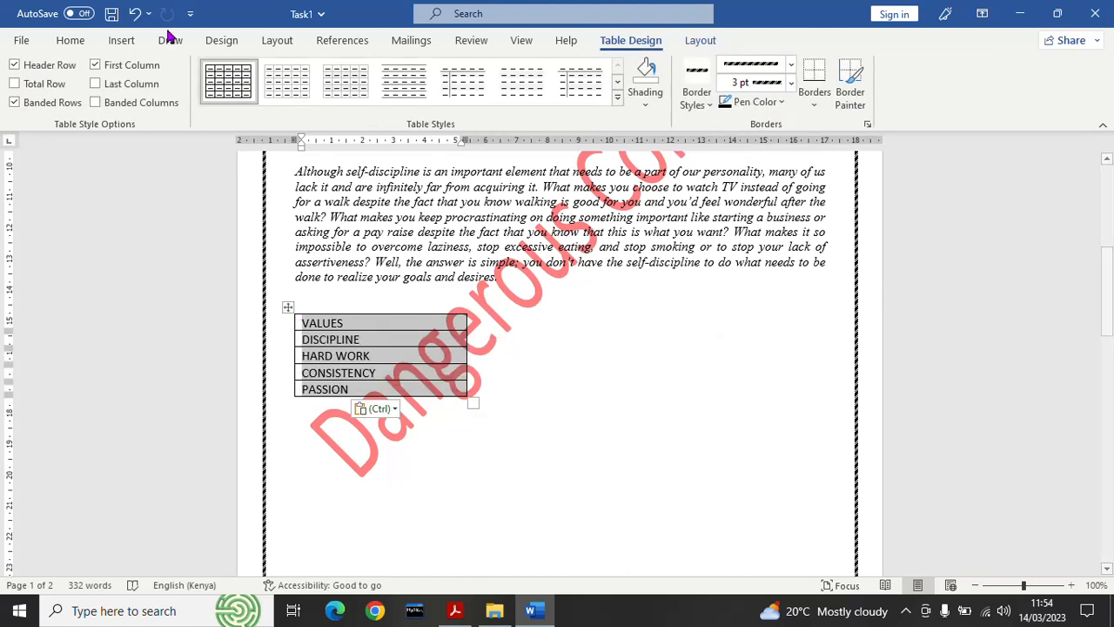
pyautogui.click(75, 40)
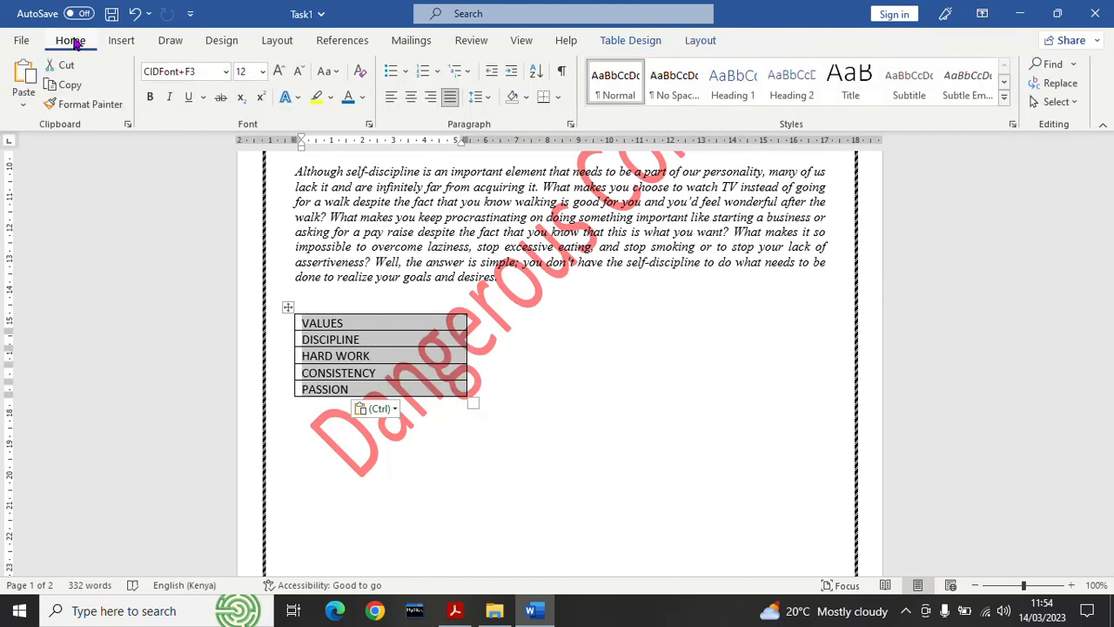
pyautogui.click(411, 100)
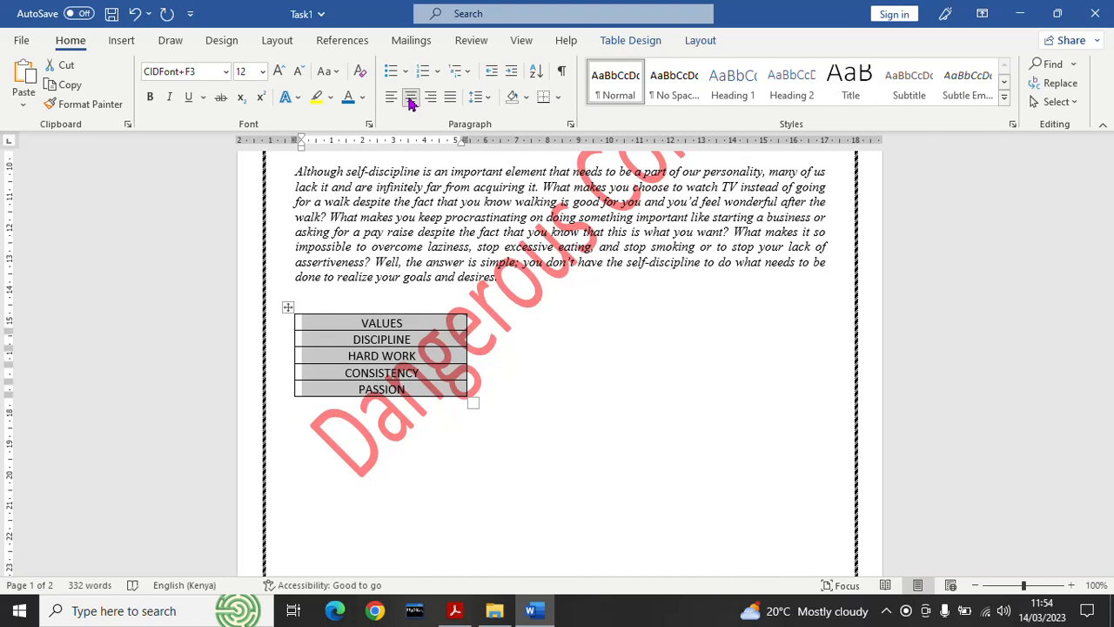
pyautogui.click(506, 386)
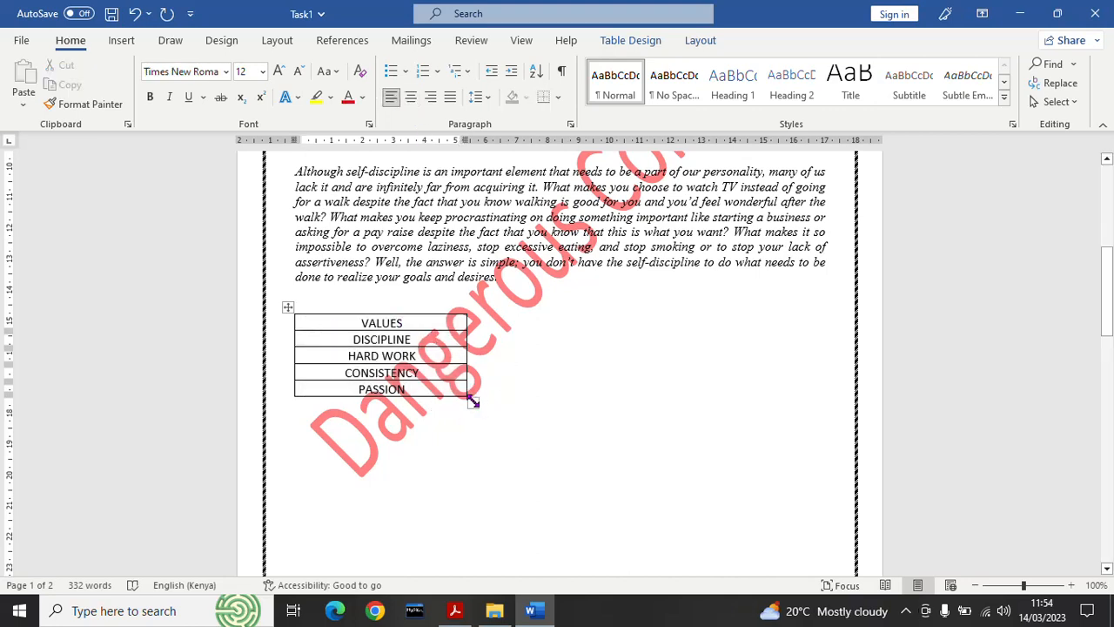
pyautogui.moveTo(474, 403); pyautogui.dragTo(381, 397)
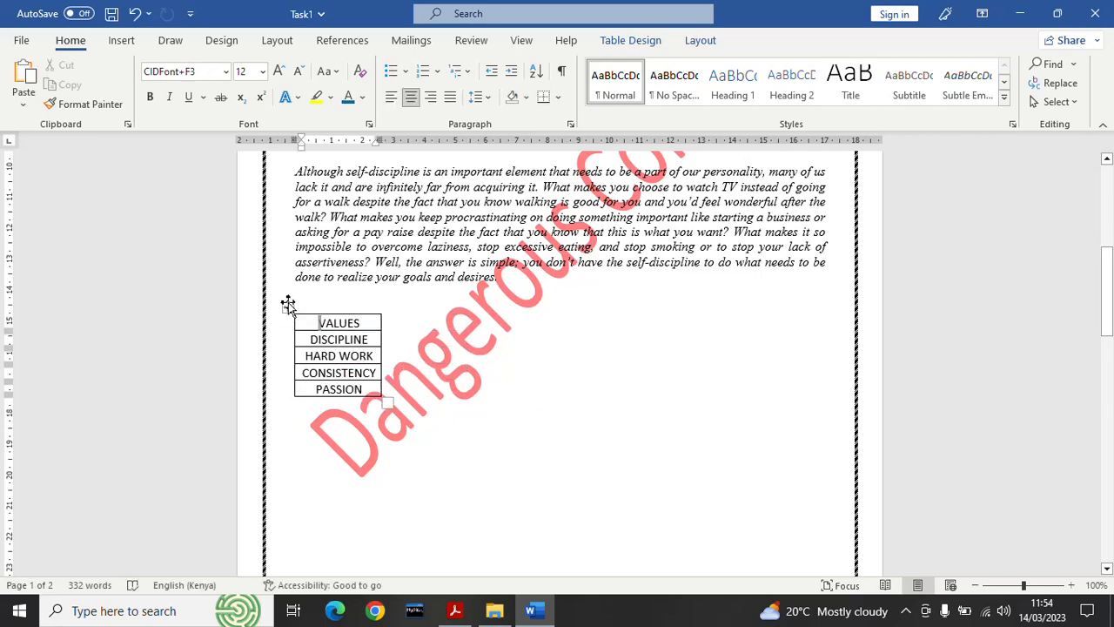
# Move the values table to the horizontal centre of the page and enlarge it to about 3.5 cm wide
pyautogui.moveTo(289, 304); pyautogui.dragTo(528, 304)
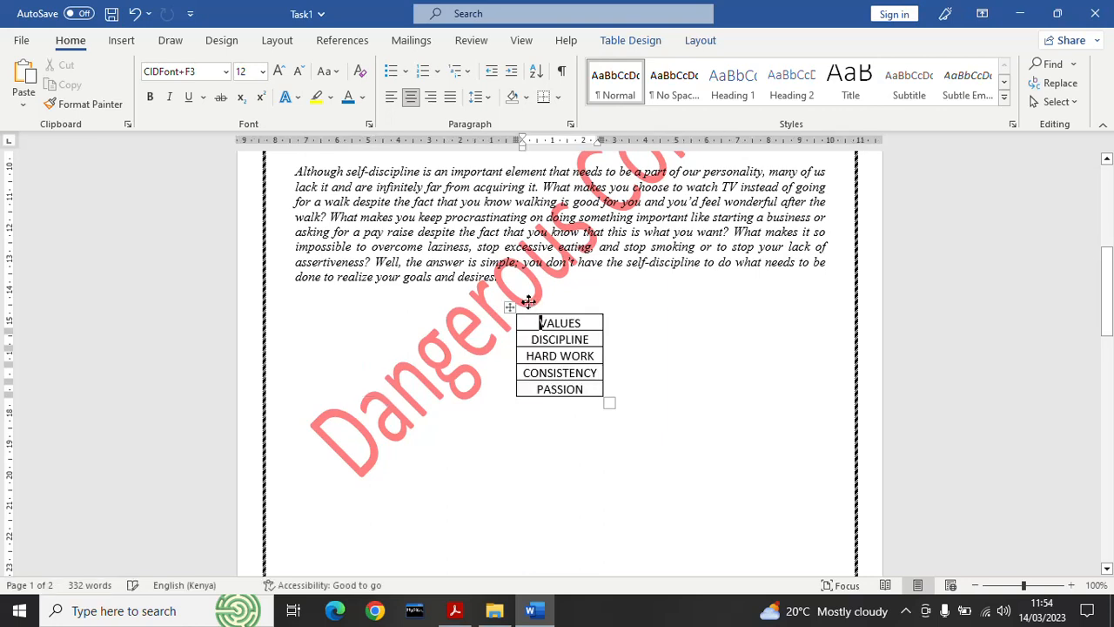
pyautogui.click(705, 404)
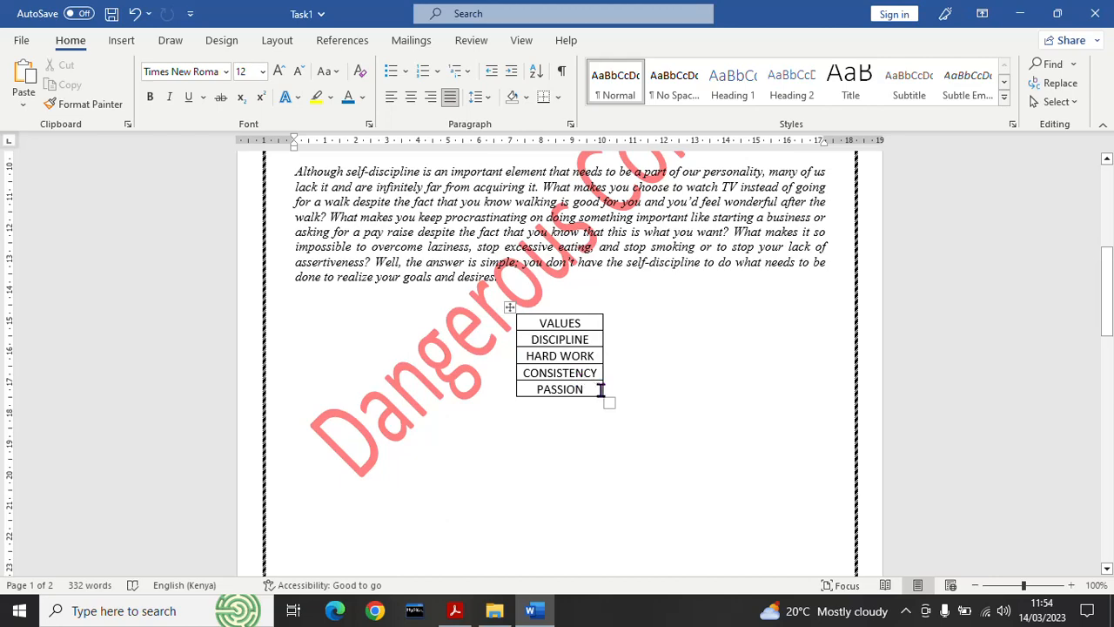
pyautogui.moveTo(612, 401); pyautogui.dragTo(623, 432)
pyautogui.click(682, 435)
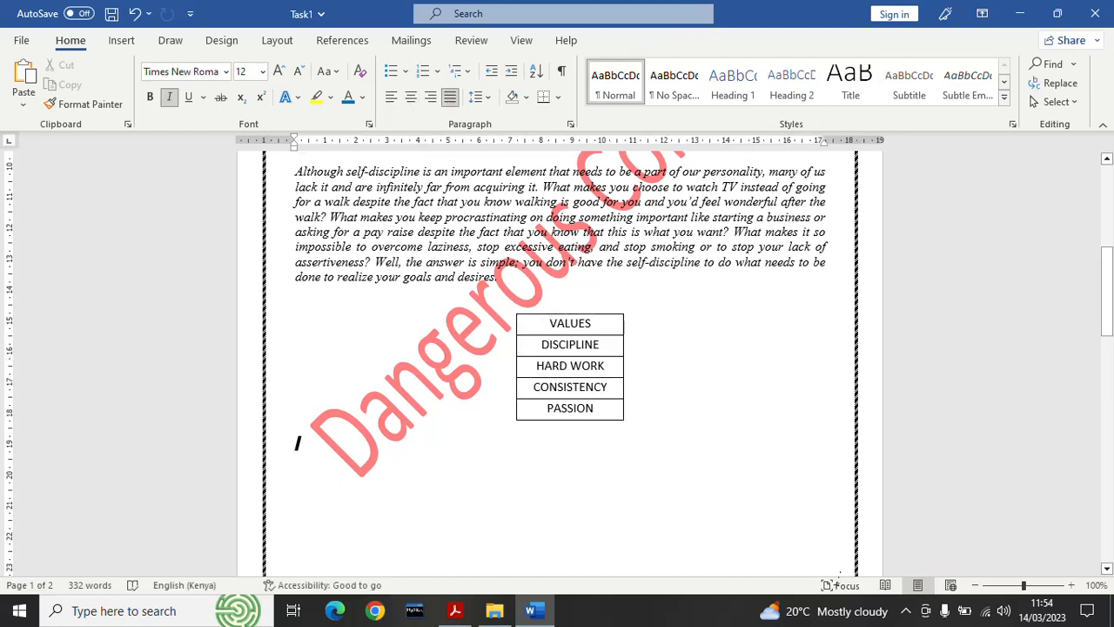
# Save the Task1 document with the repositioned values table
pyautogui.moveTo(861, 613)
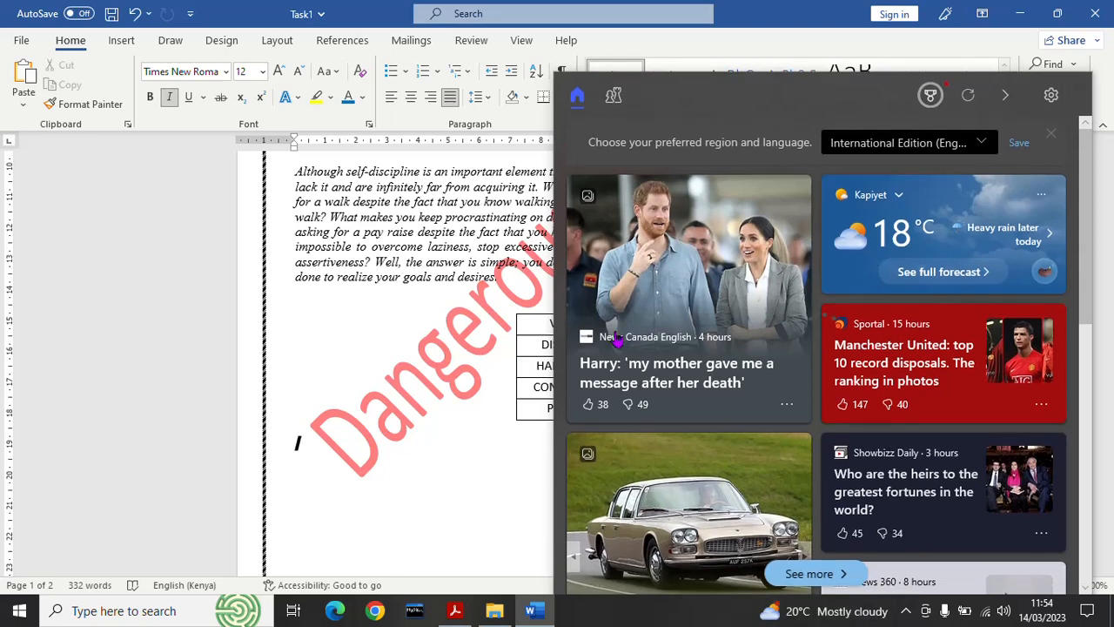
pyautogui.click(211, 313)
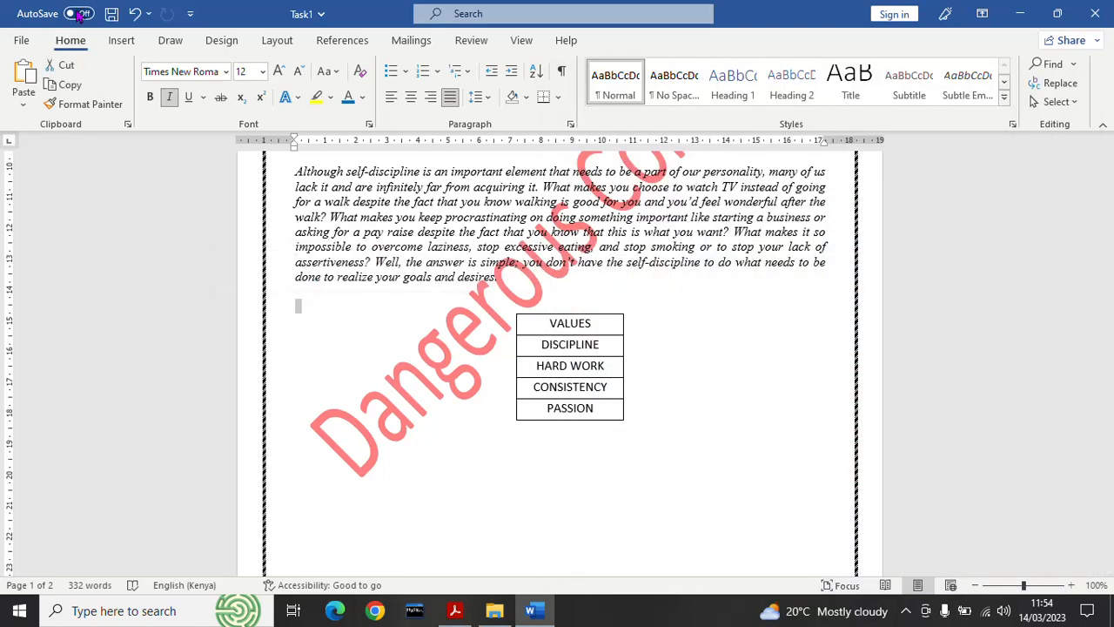
pyautogui.click(112, 15)
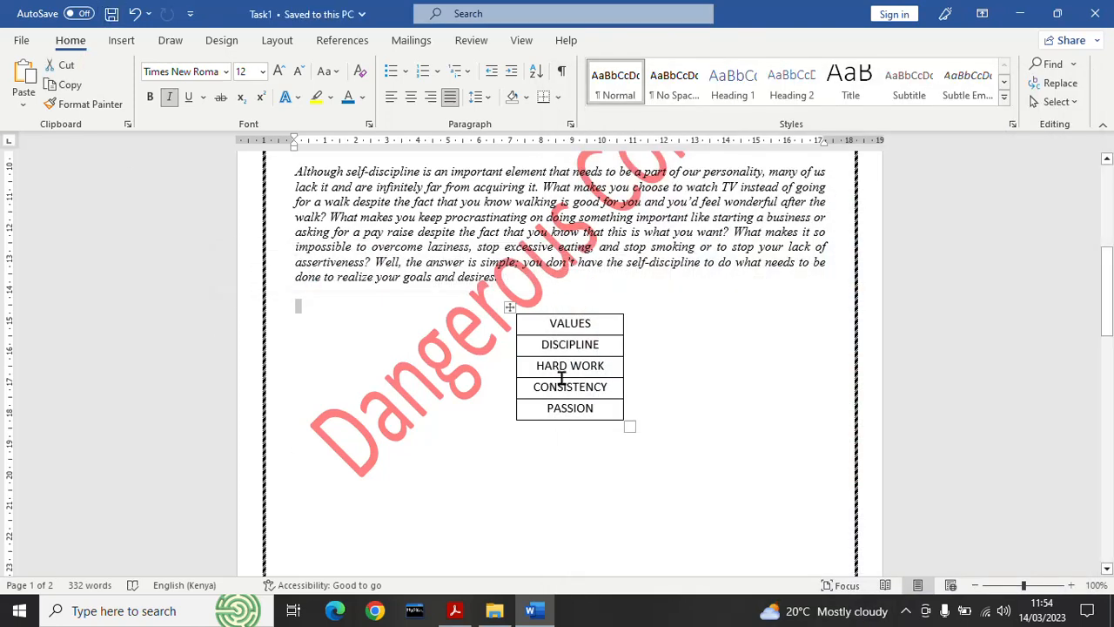
# Format the table heading VALUES in blue, bold, 16 pt text and save the document
pyautogui.moveTo(598, 323); pyautogui.dragTo(544, 318)
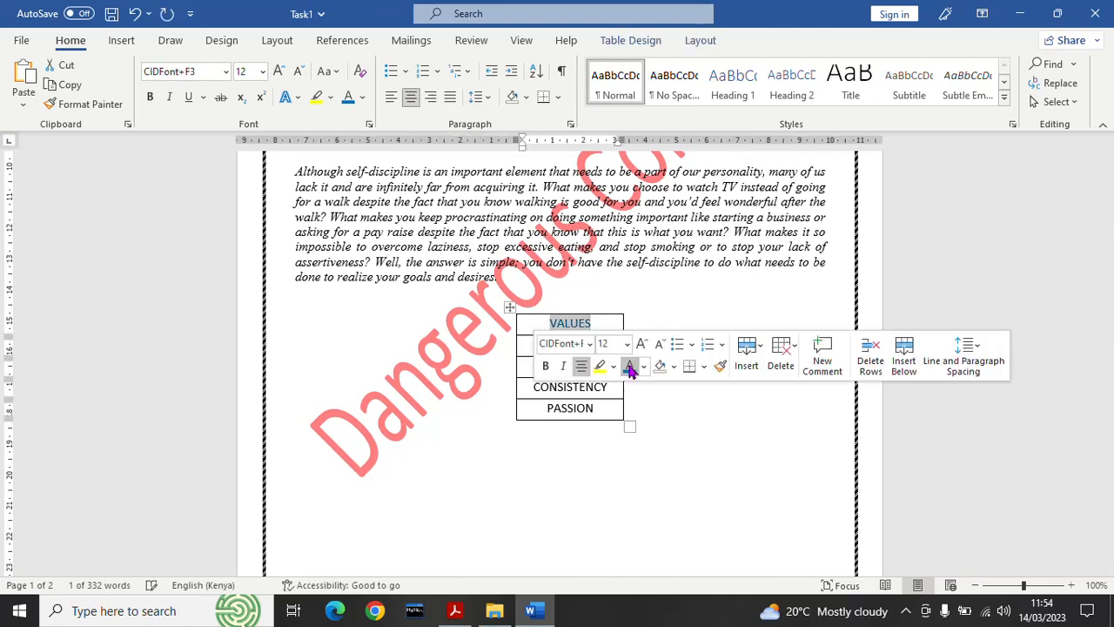
pyautogui.click(546, 366)
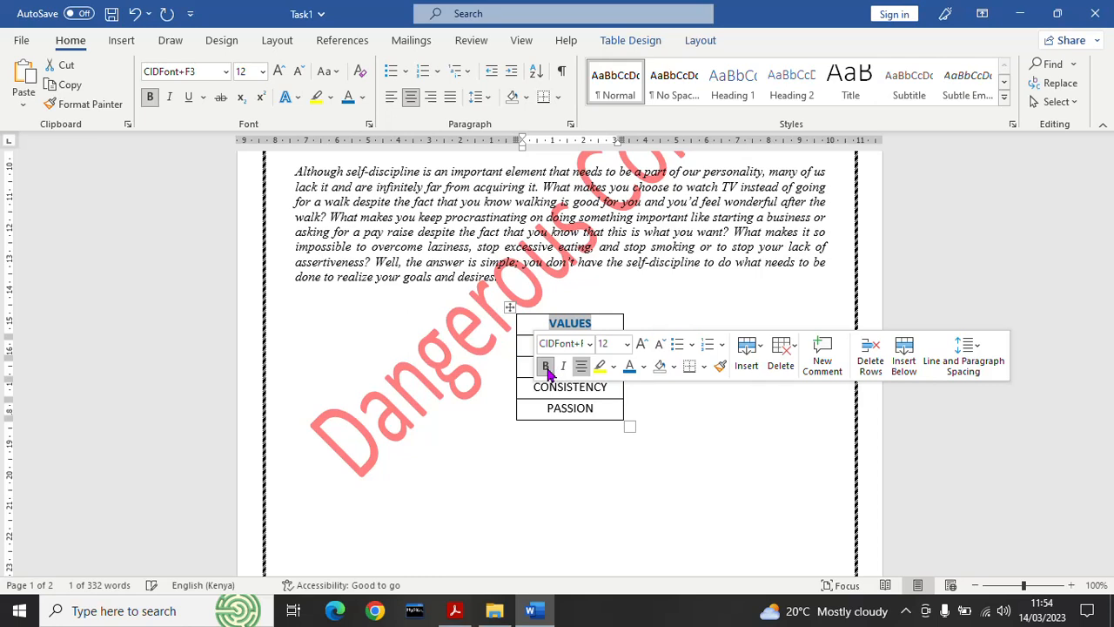
pyautogui.click(627, 344)
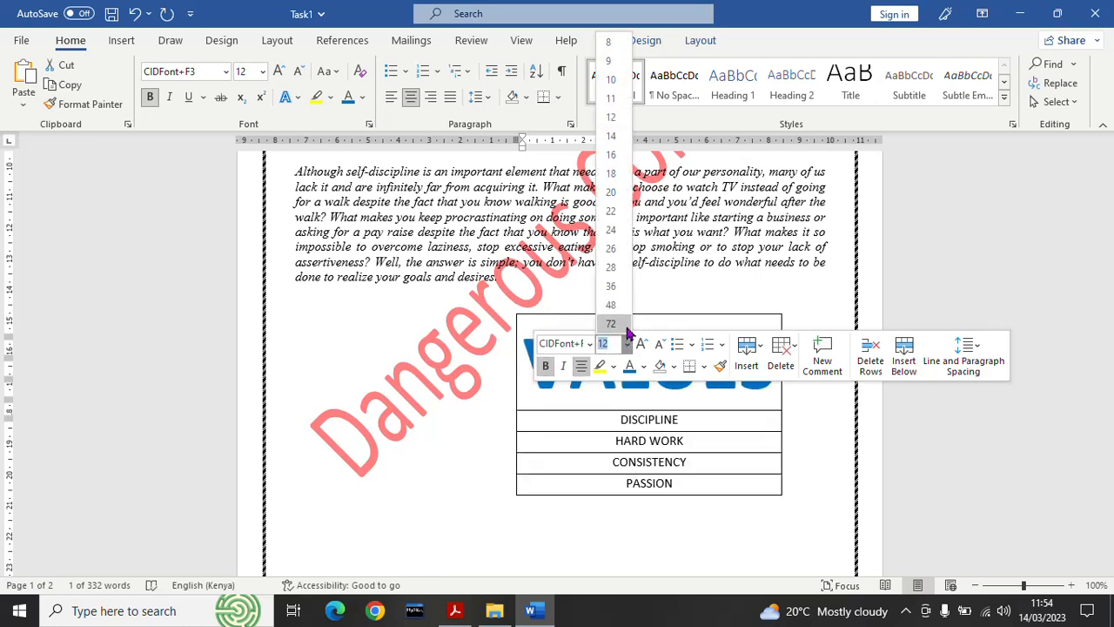
pyautogui.click(611, 154)
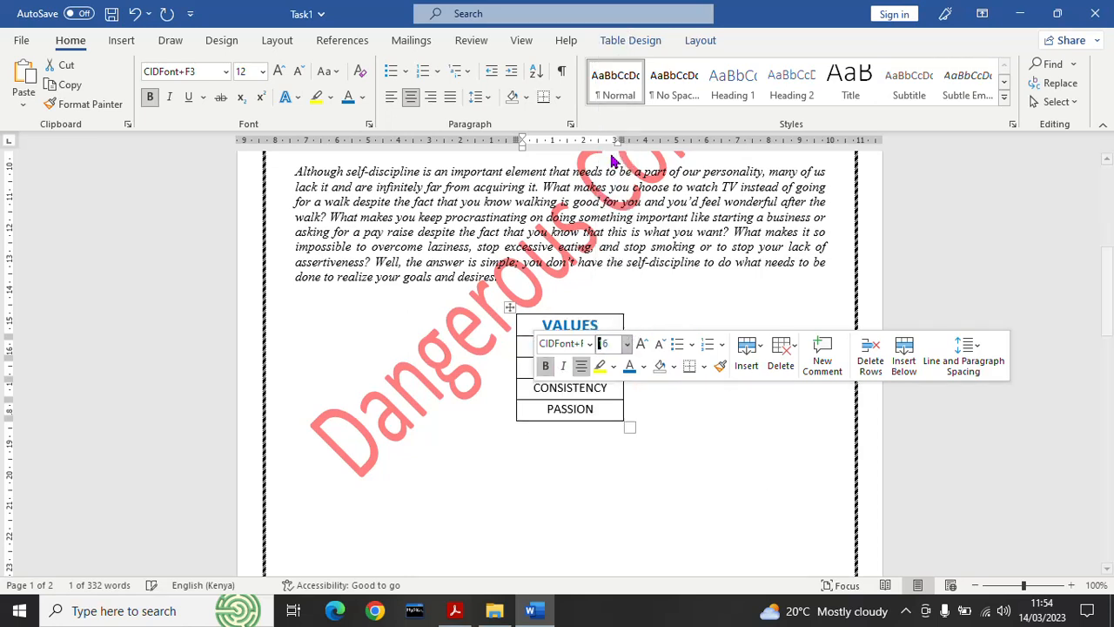
pyautogui.click(680, 431)
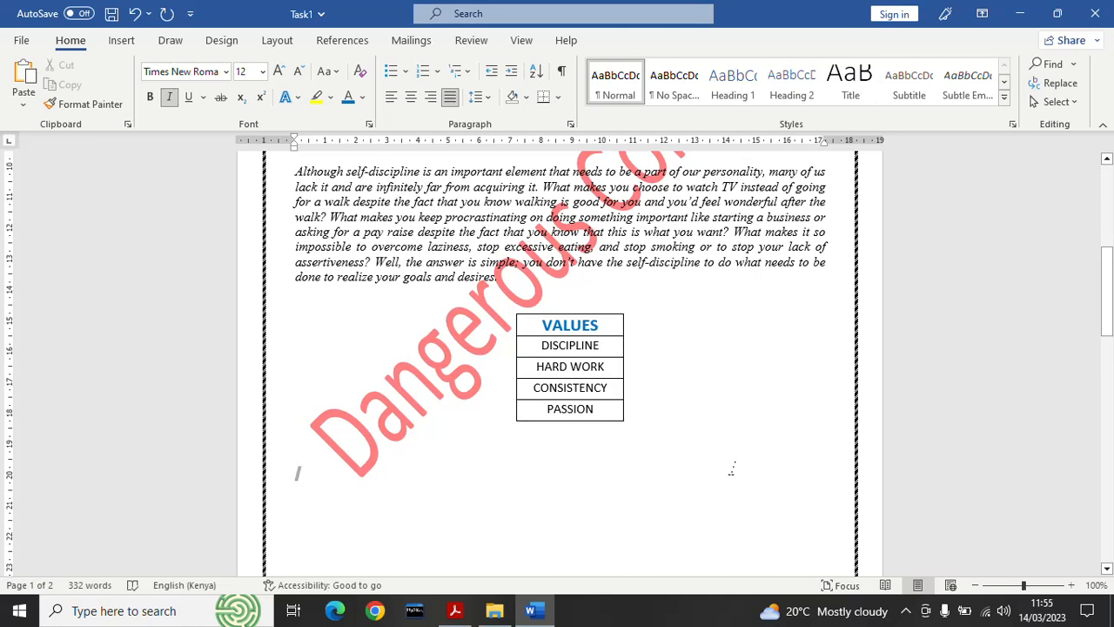
pyautogui.click(113, 15)
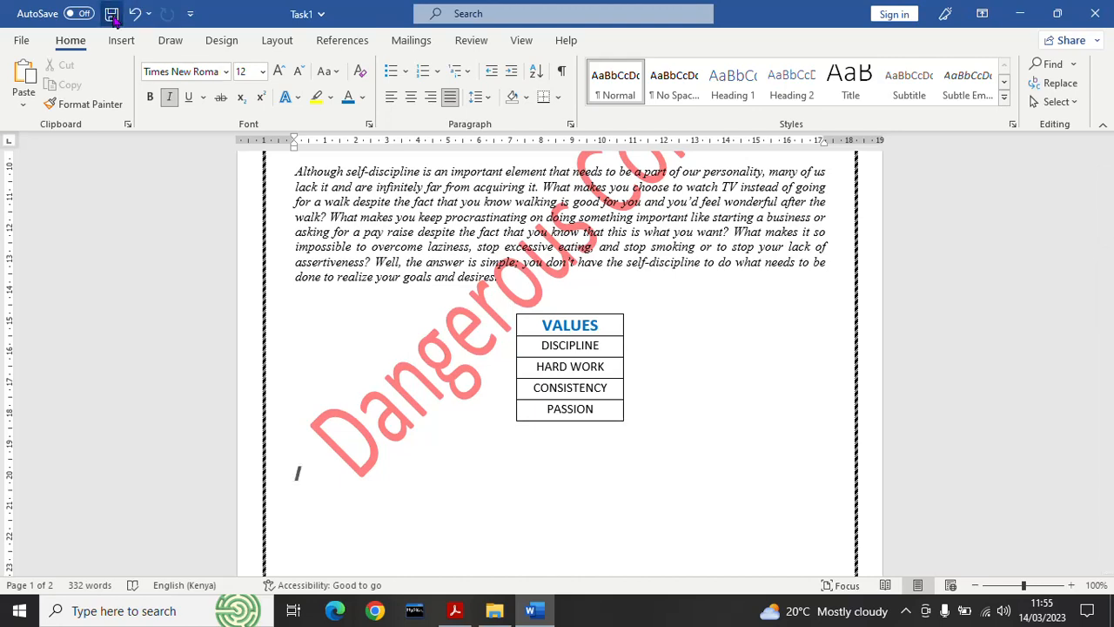
# Switch to the practical tasks PDF in Acrobat Reader
pyautogui.click(454, 610)
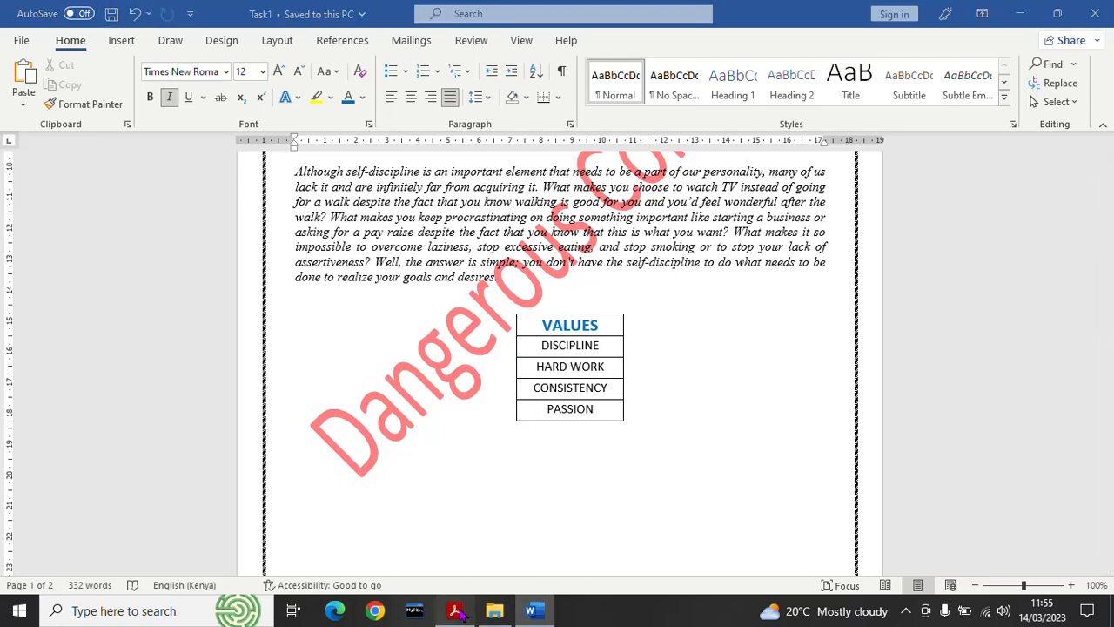